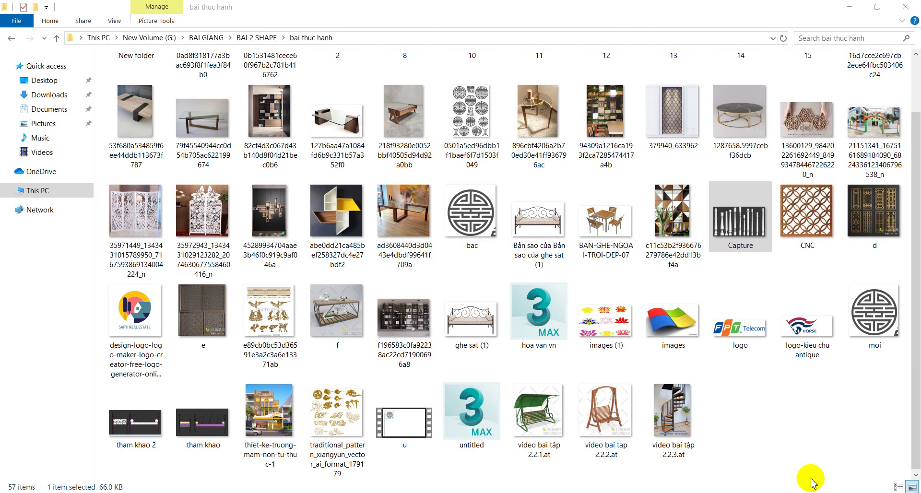
- Read Capture.jpg's pixel size (1238 × 714) in its Properties Details, then return to 3ds Max
click(736, 244)
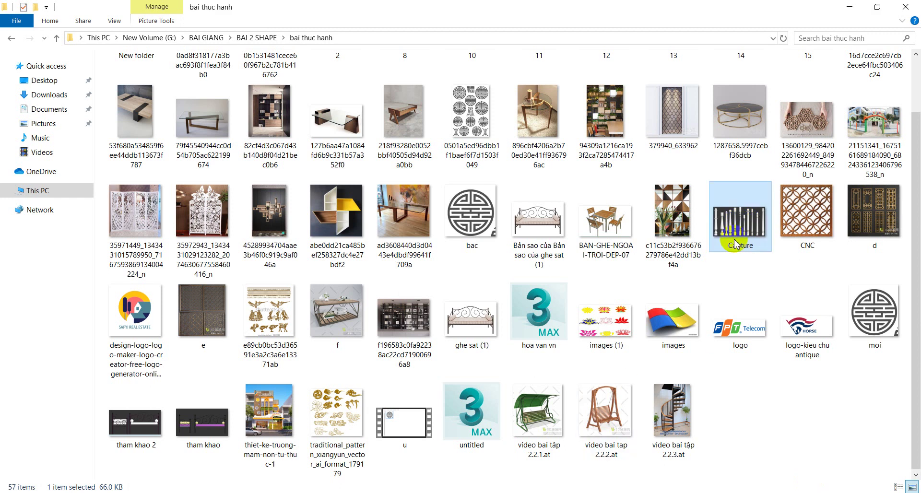
right_click(741, 239)
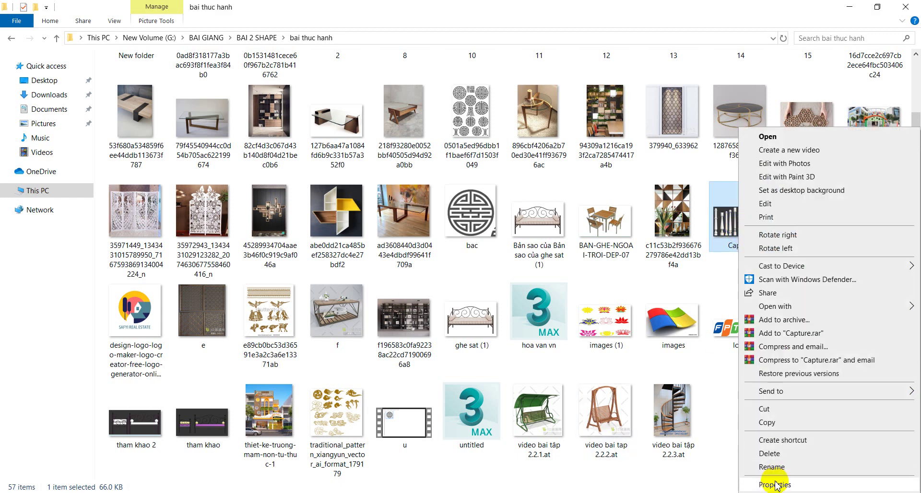
click(774, 487)
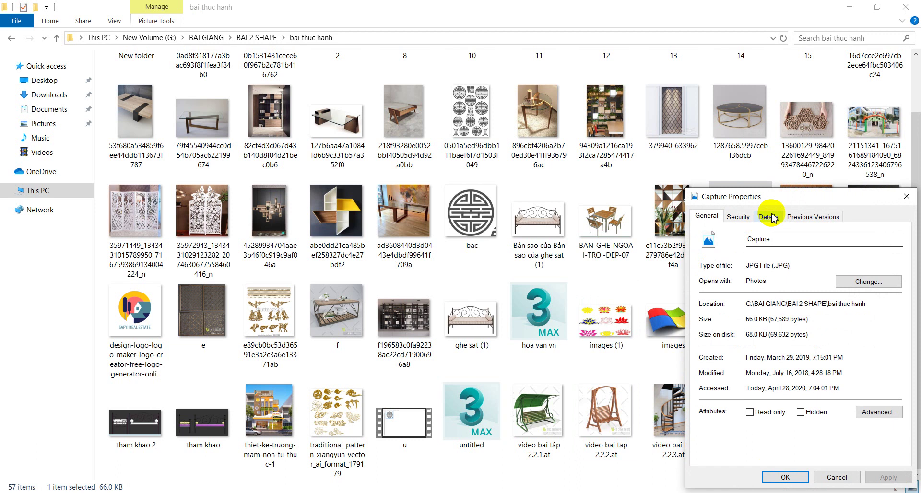
mouse_move(707, 197)
mouse_down()
mouse_move(660, 175)
mouse_move(426, 117)
mouse_up()
click(419, 131)
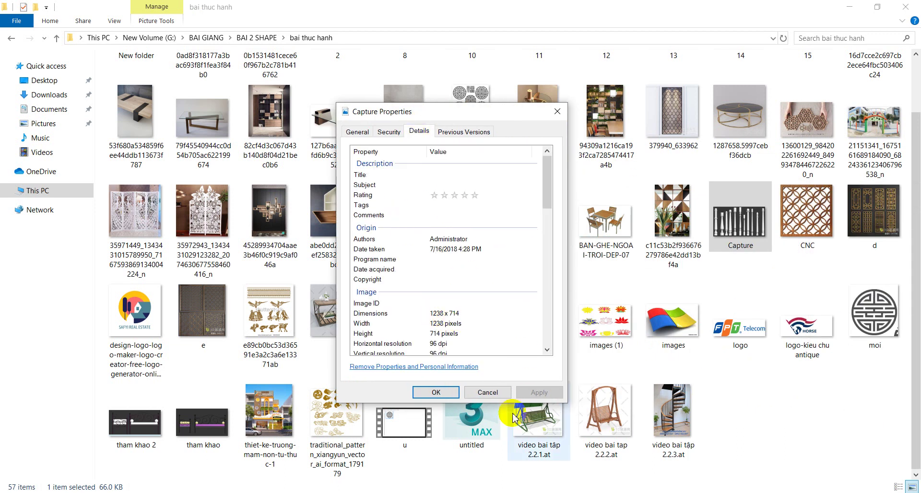
click(480, 490)
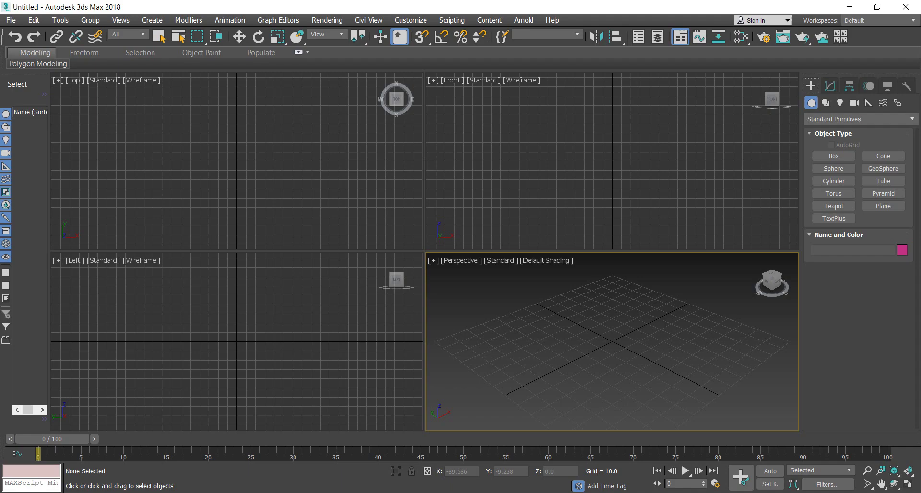
- Draw a plane in the Front view with 1 segment each way, Length 714 and Width 1238
click(884, 206)
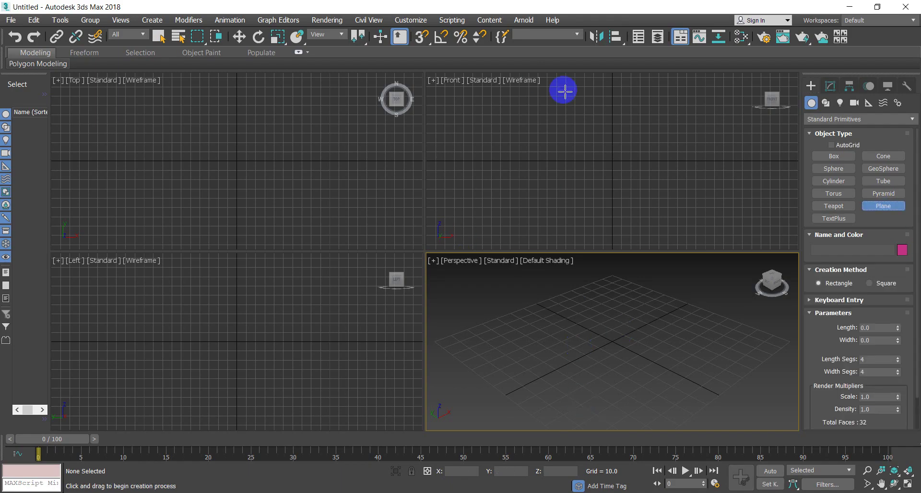
drag(546, 94, 667, 203)
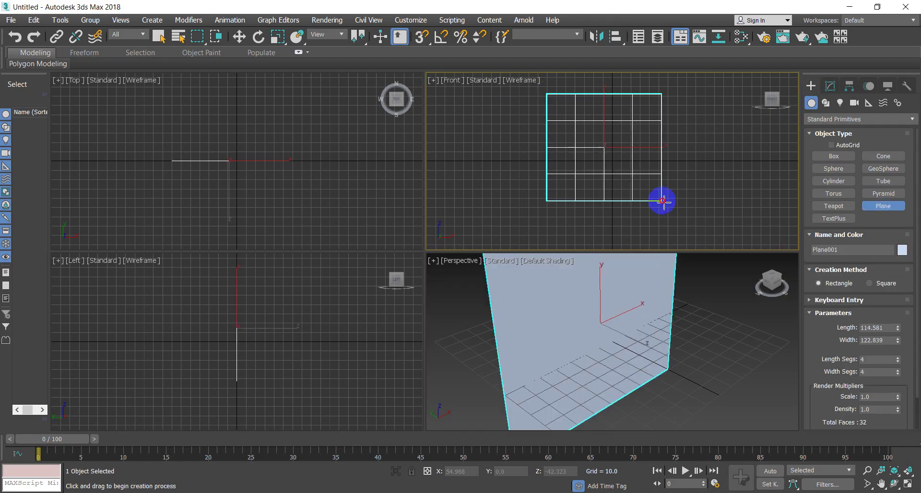
right_click(654, 181)
click(830, 86)
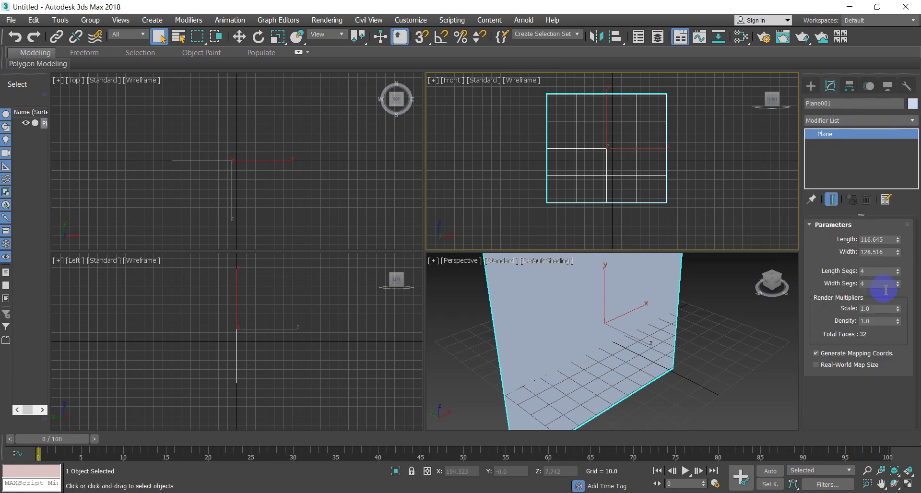
right_click(897, 272)
right_click(897, 284)
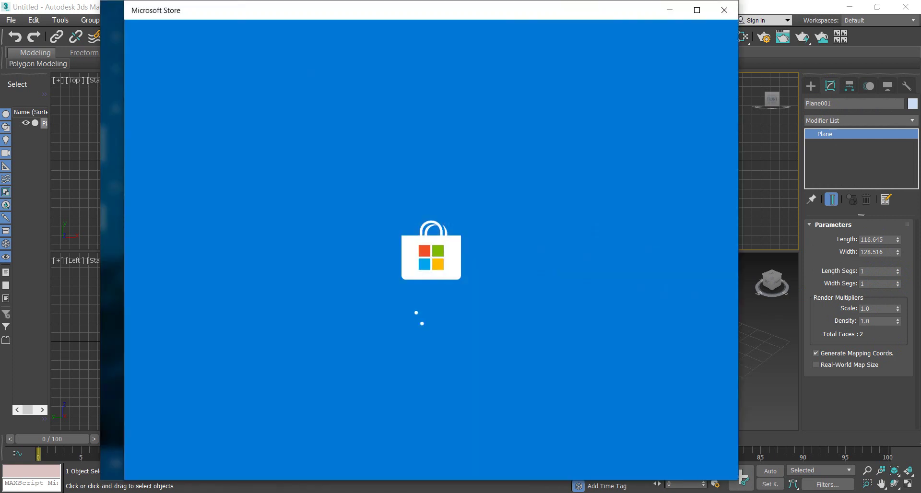
click(883, 251)
click(886, 240)
text(714)
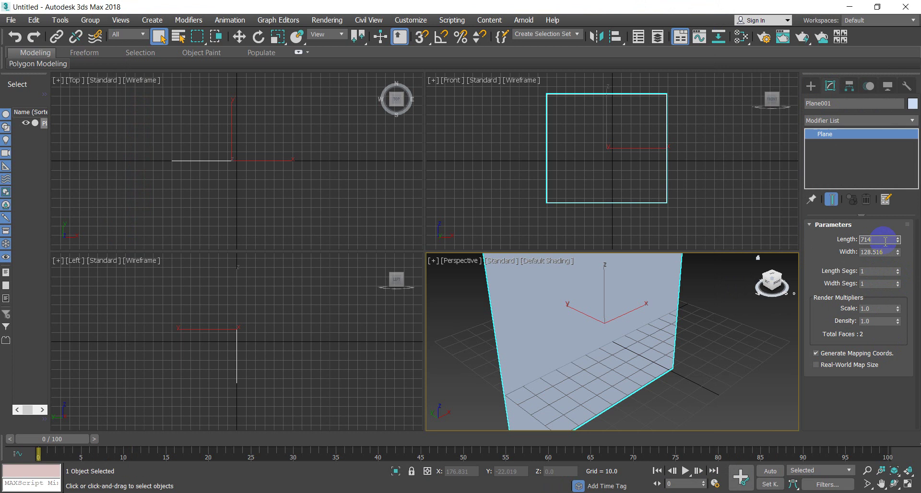
drag(890, 253, 855, 258)
text(1238)
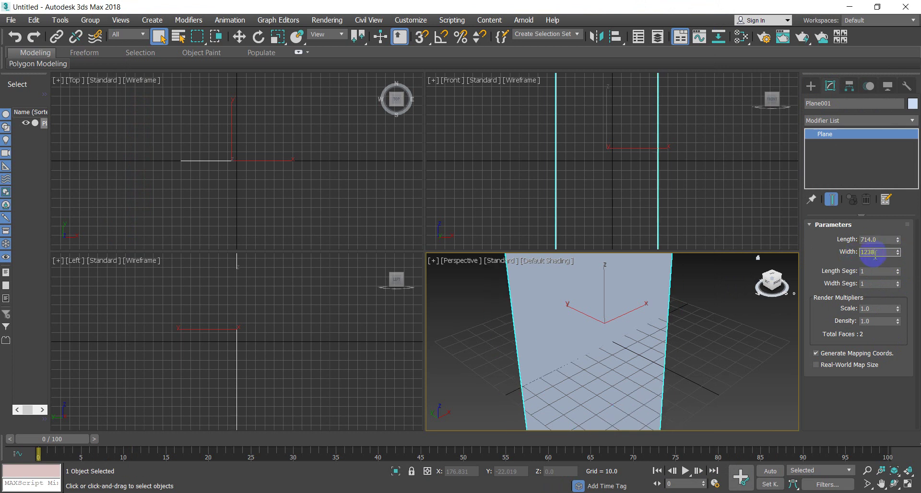
key(Return)
- Maximize the Perspective viewport with Alt+W and center the plane in view
scroll(564, 315, down, 5)
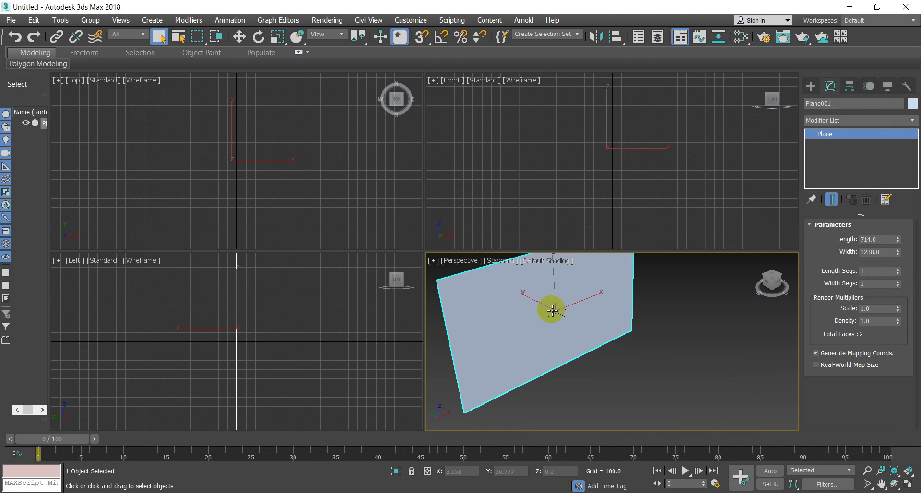
scroll(558, 320, down, 5)
middle_drag(557, 321, 559, 325)
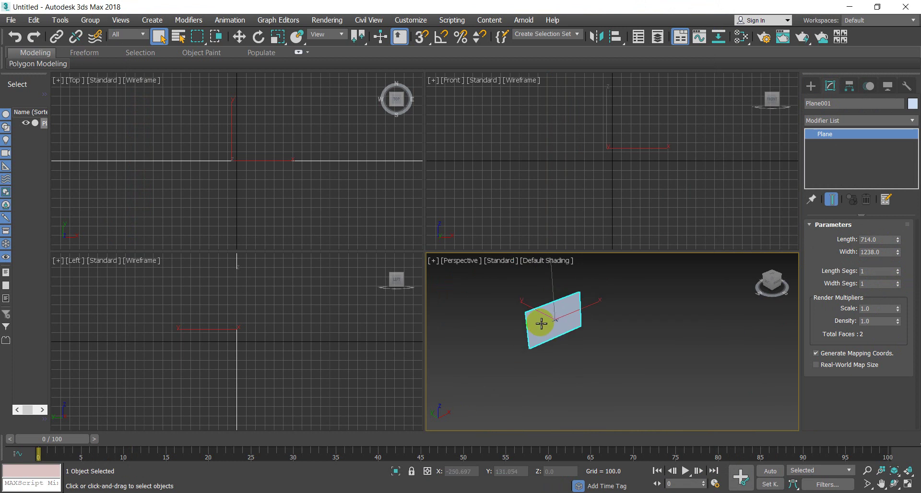
key(alt+w)
middle_drag(418, 254, 556, 288)
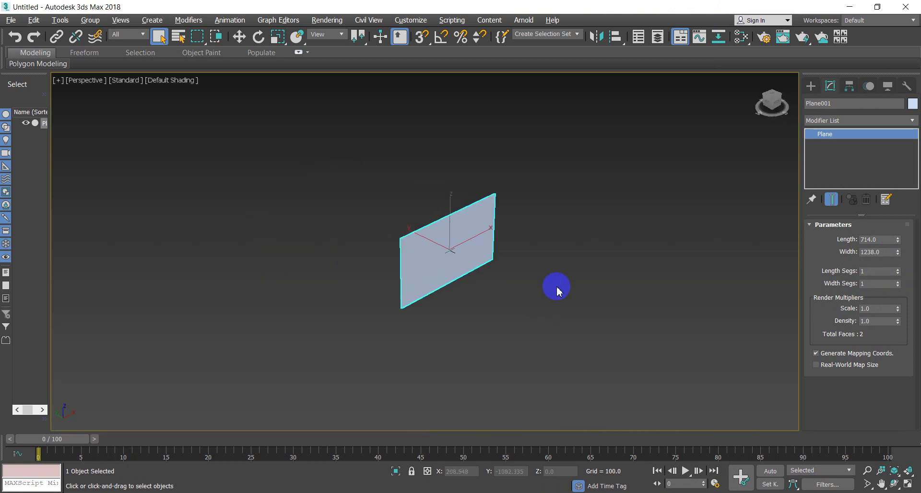
- Drag Capture.jpg from File Explorer onto Plane001 in the Perspective viewport
click(877, 6)
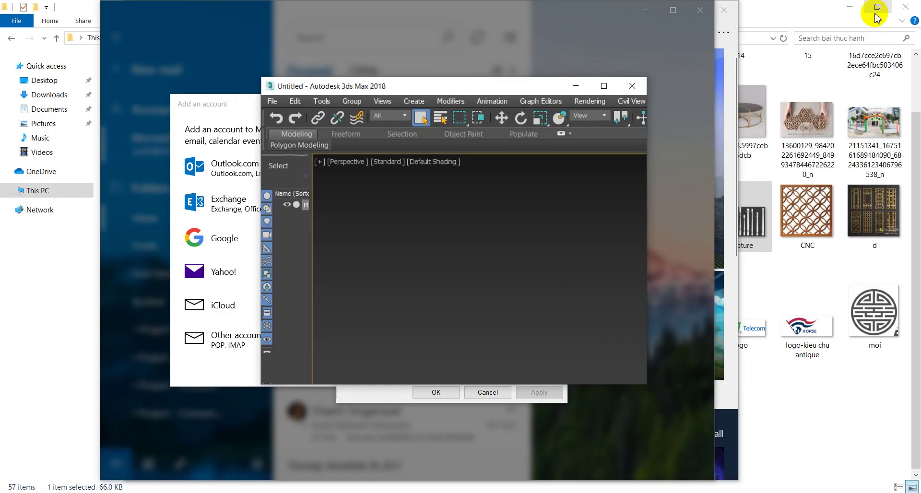
click(799, 406)
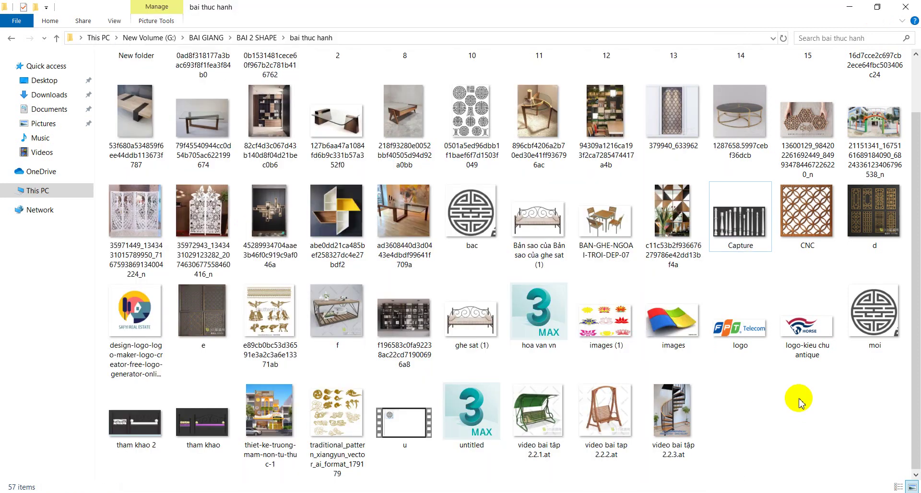
drag(761, 4, 453, 37)
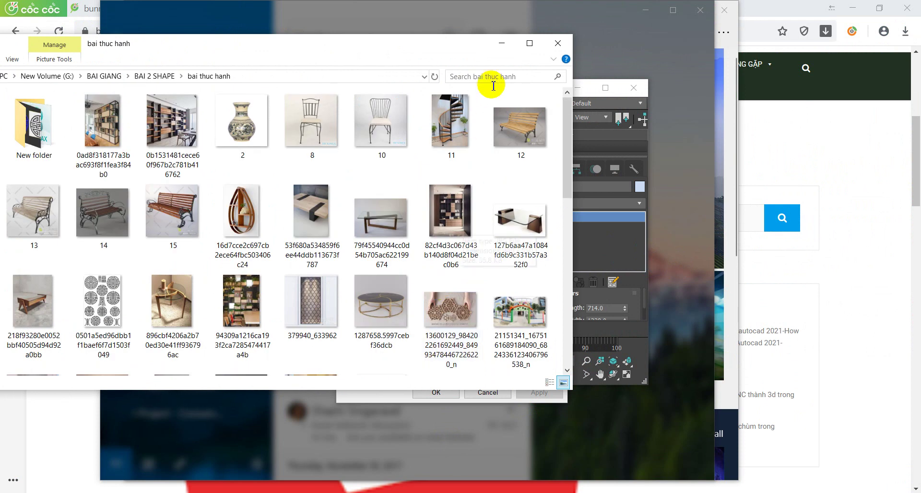
click(530, 43)
mouse_move(741, 276)
mouse_down()
mouse_move(490, 485)
mouse_move(427, 245)
mouse_up()
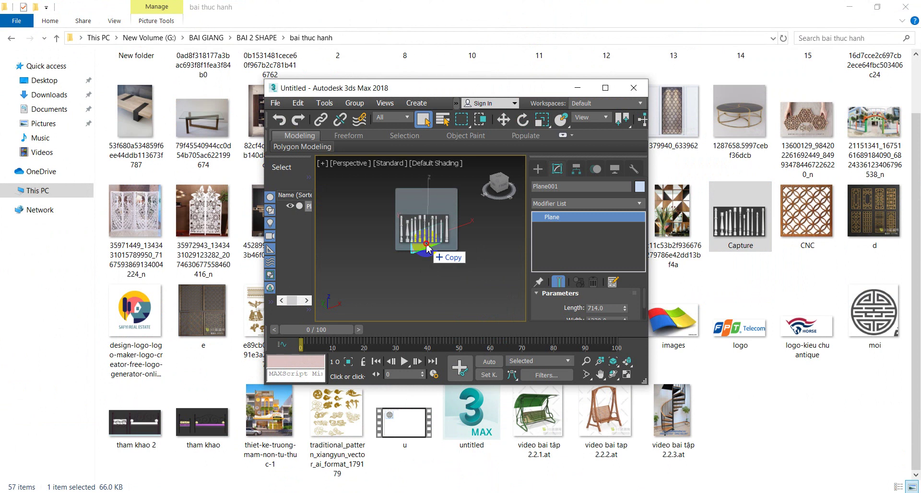
drag(428, 246, 423, 247)
- Apply the Capture image to the plane and show it textured in the Front view
click(600, 89)
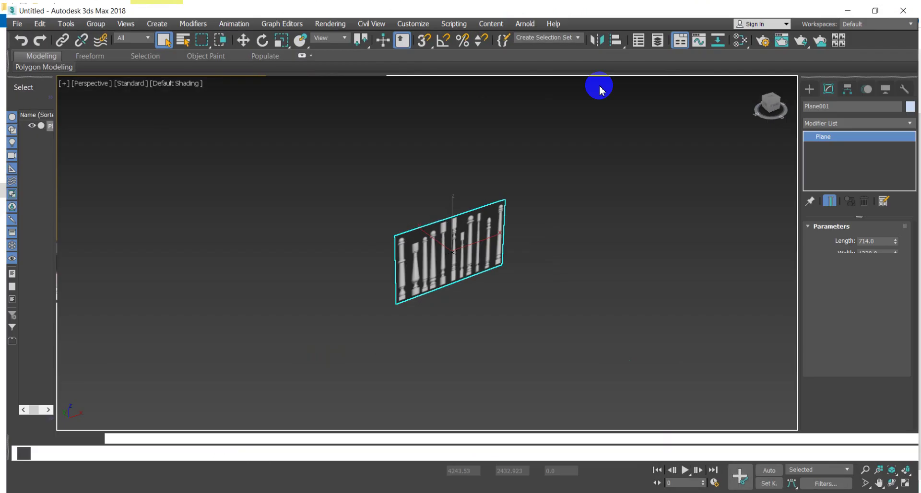
scroll(422, 251, up, 5)
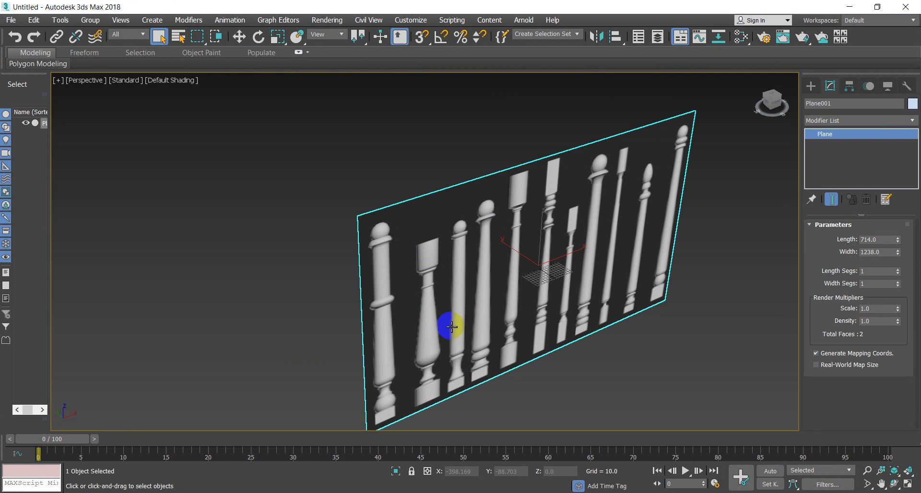
key(f)
scroll(451, 326, down, 10)
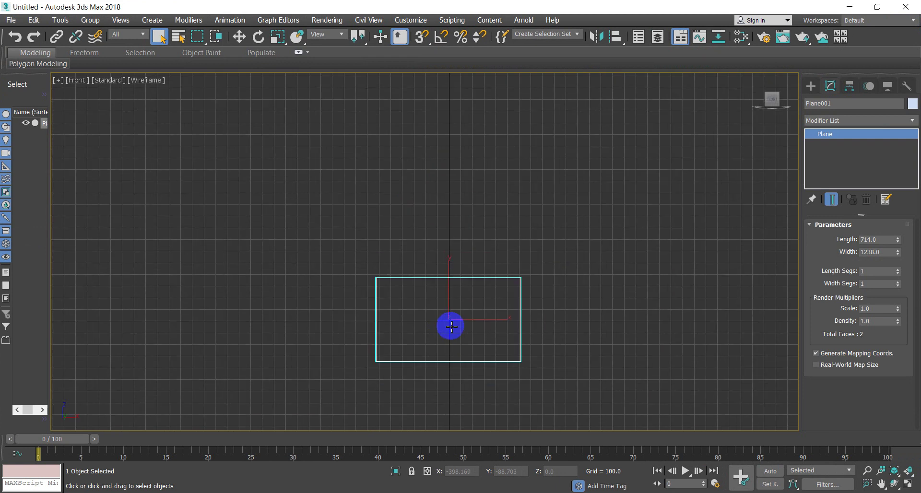
scroll(452, 326, up, 1)
key(F3)
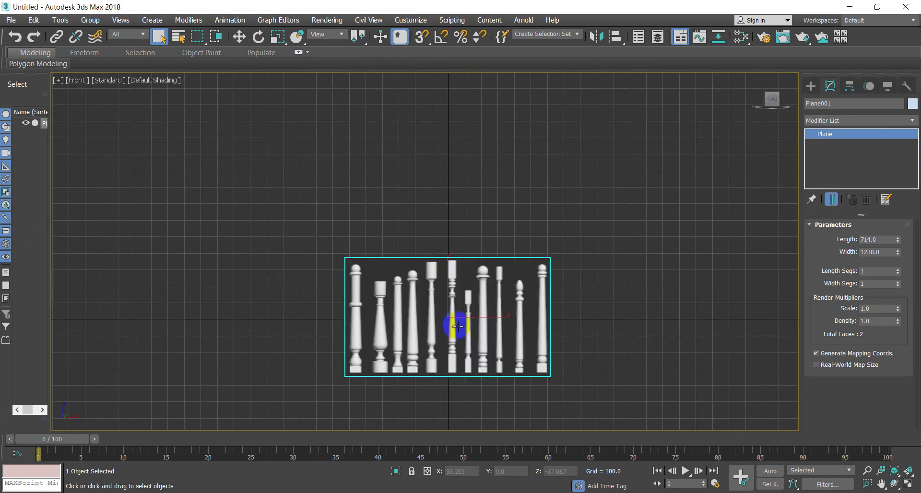
click(634, 360)
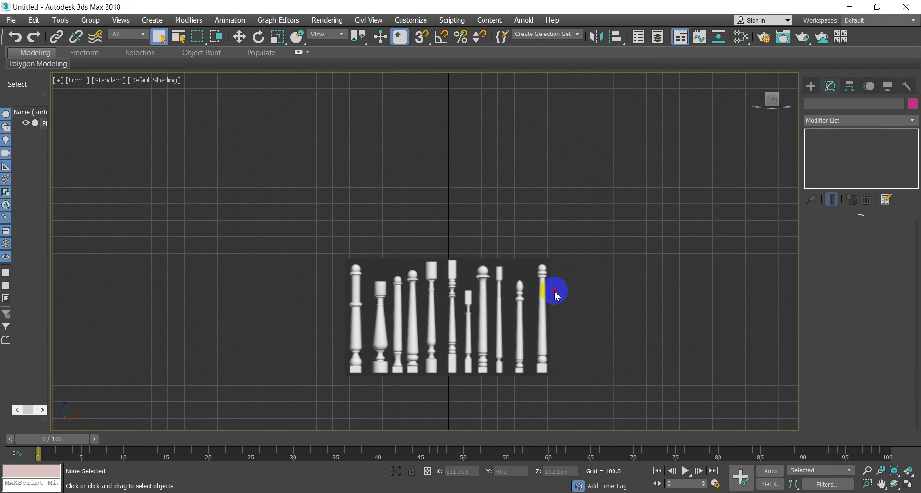
click(498, 344)
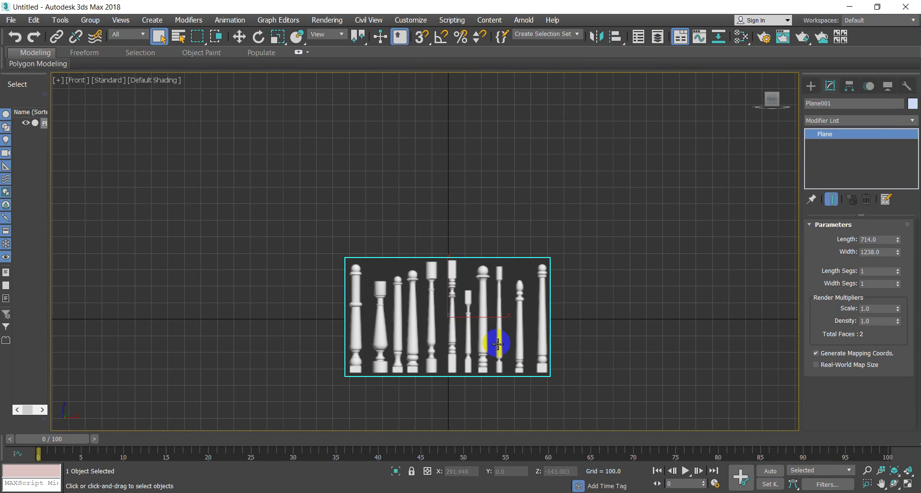
alt+middle_drag(498, 344, 505, 257)
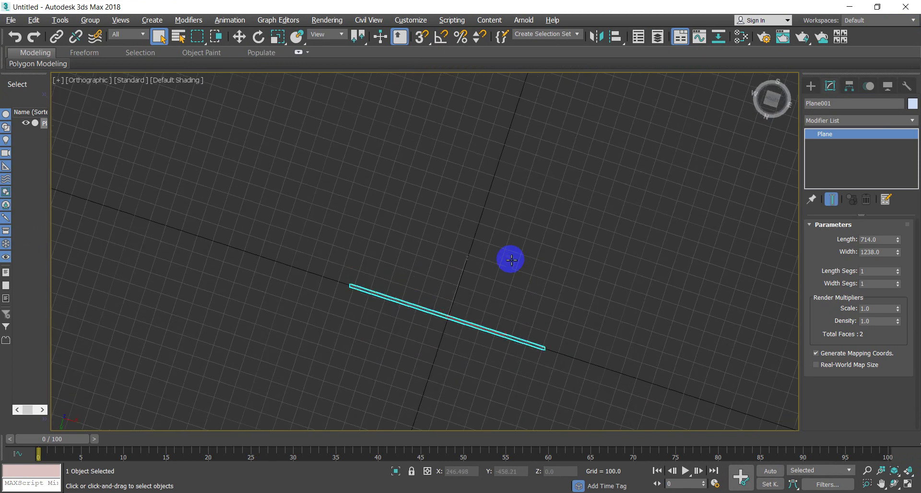
- Nudge the plane slightly along Y, return to the Front view and hide the grid
click(239, 37)
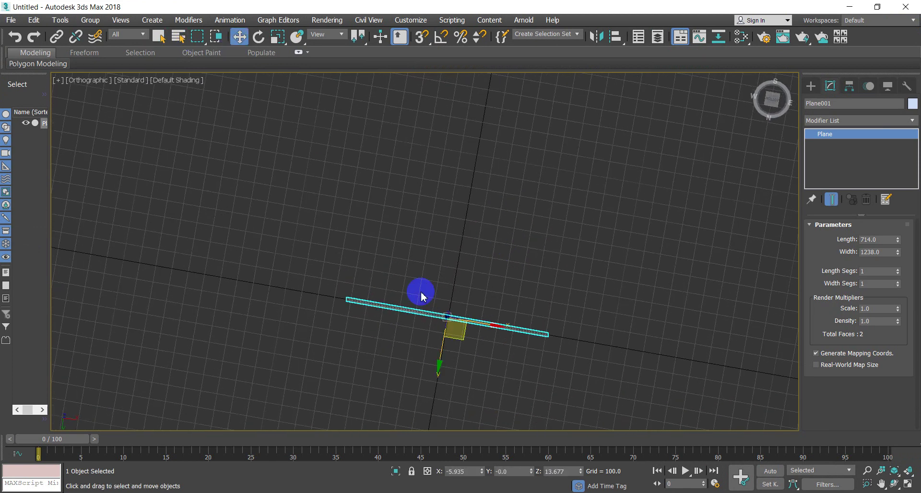
drag(446, 346, 441, 354)
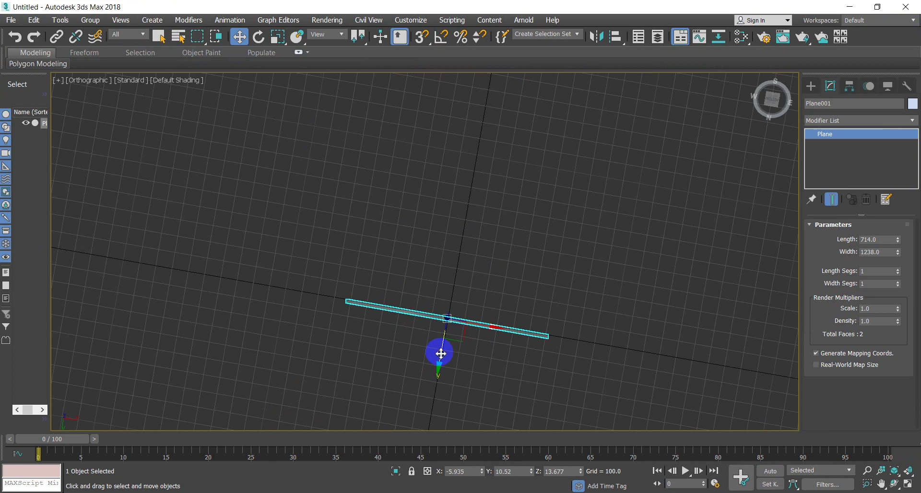
key(f)
scroll(434, 367, down, 2)
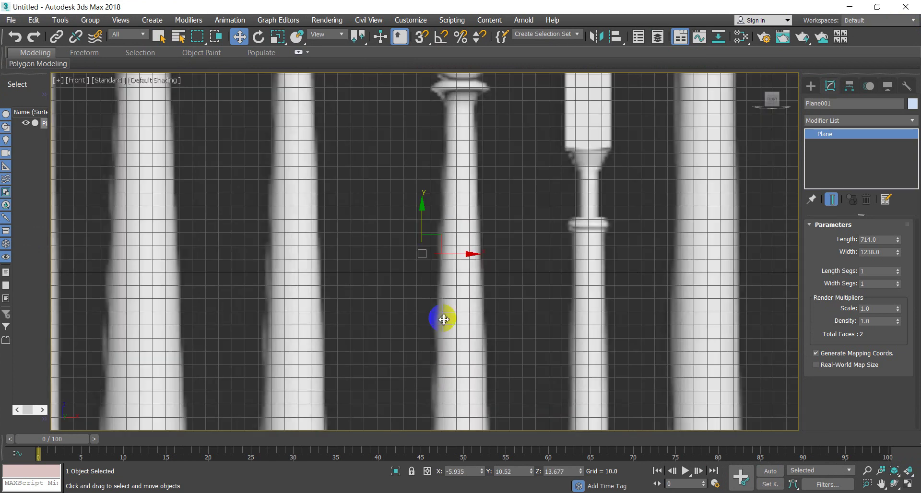
scroll(494, 363, down, 4)
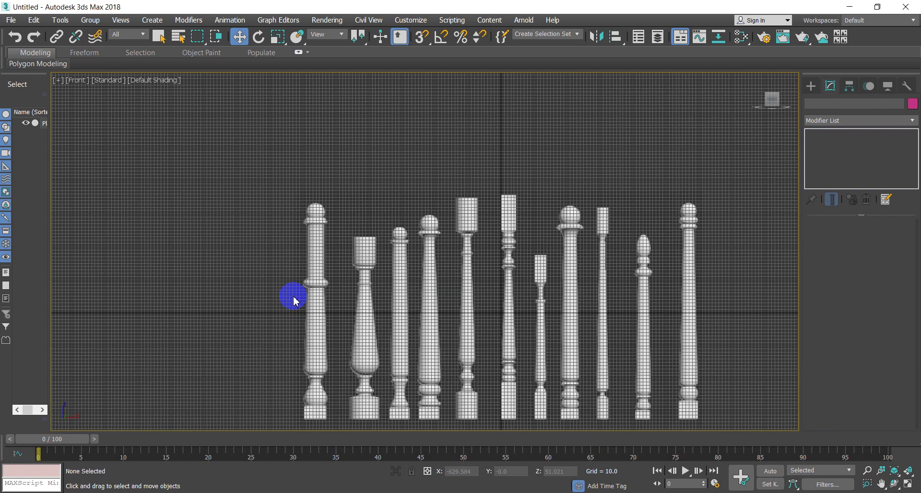
key(g)
scroll(405, 181, down, 3)
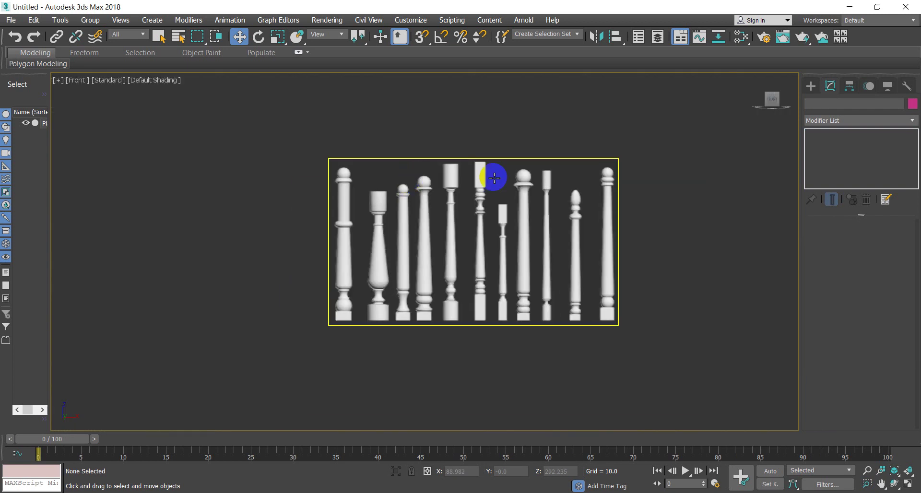
scroll(453, 215, up, 3)
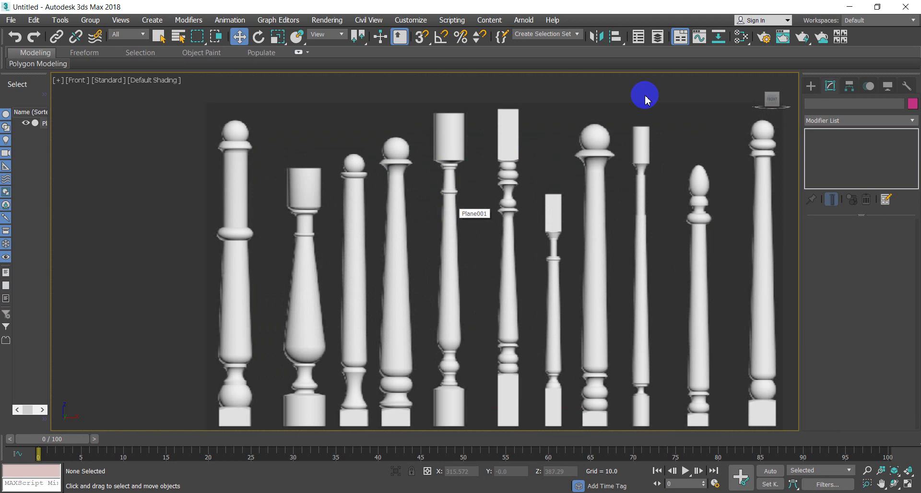
- Open the Create panel's Standard Primitives object-type list
click(811, 86)
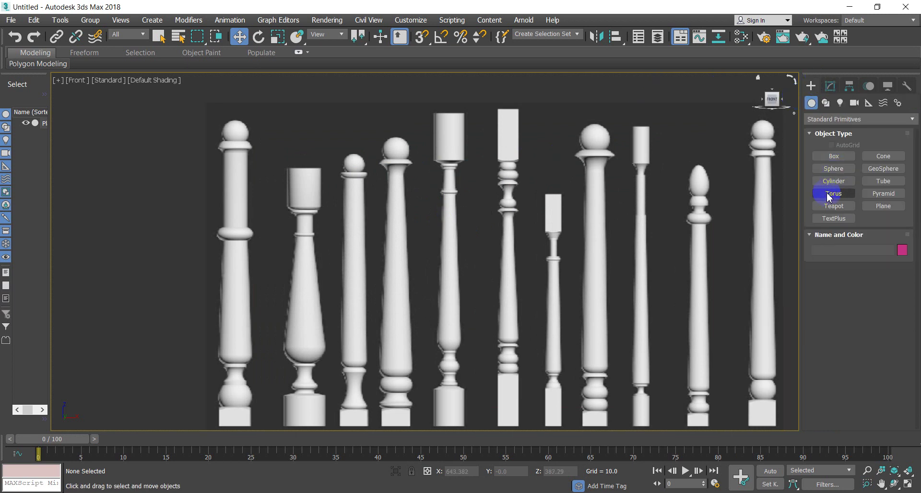
click(846, 169)
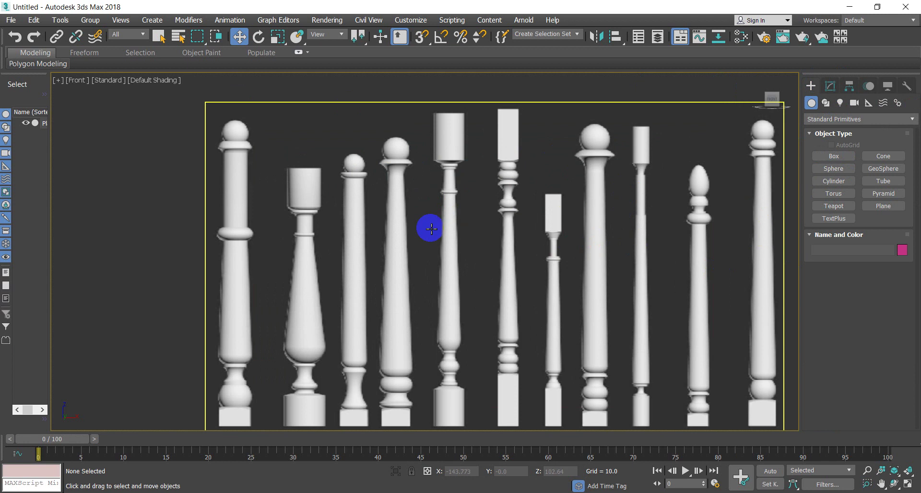
scroll(488, 176, up, 2)
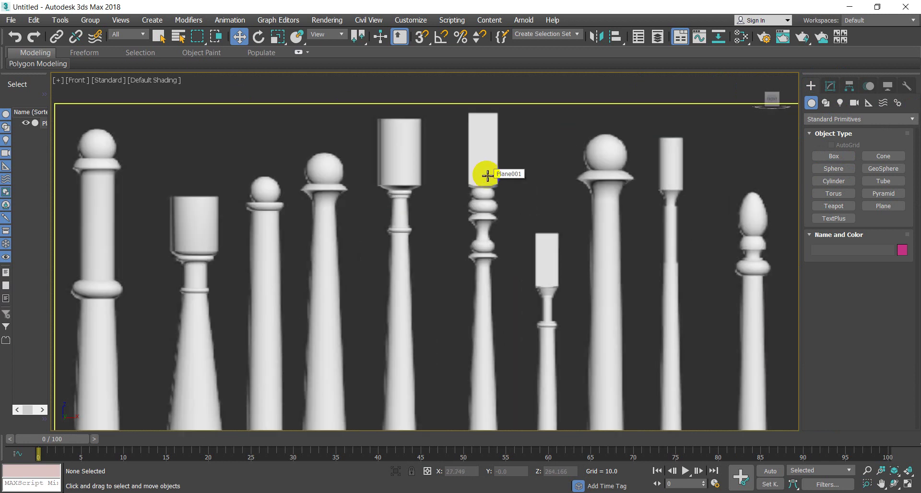
scroll(487, 176, down, 1)
scroll(485, 173, down, 1)
scroll(411, 339, up, 3)
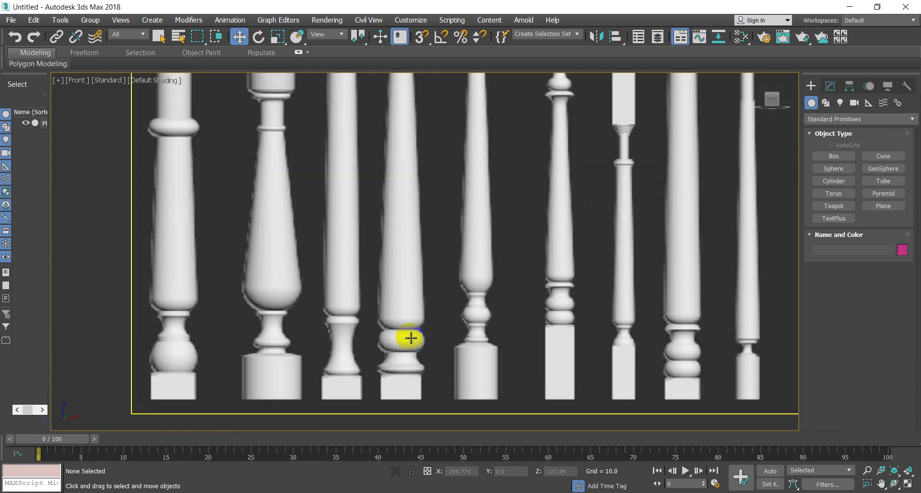
scroll(411, 338, down, 2)
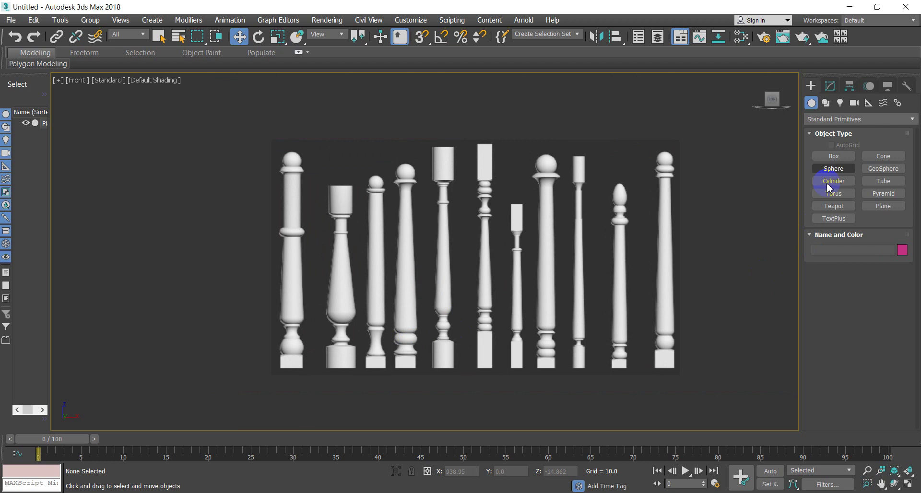
- Start a Line spline at the ball's top, placing points on its right side and collar joint
click(826, 104)
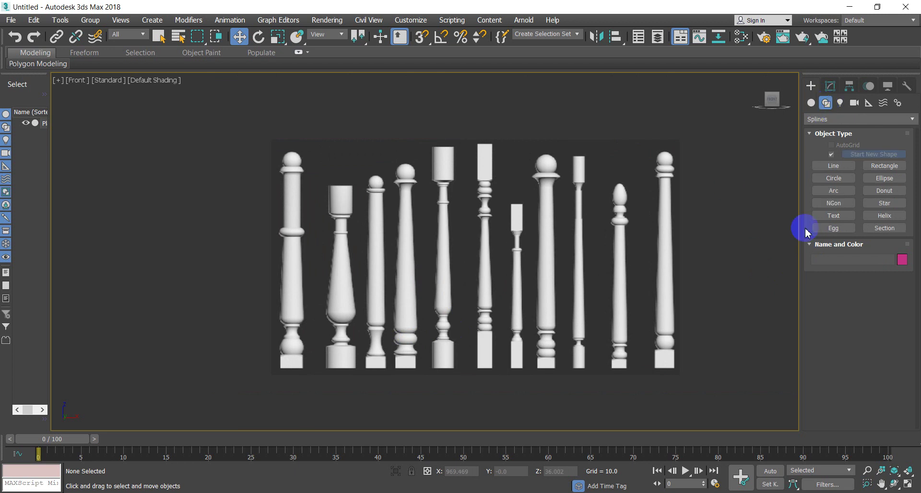
click(834, 167)
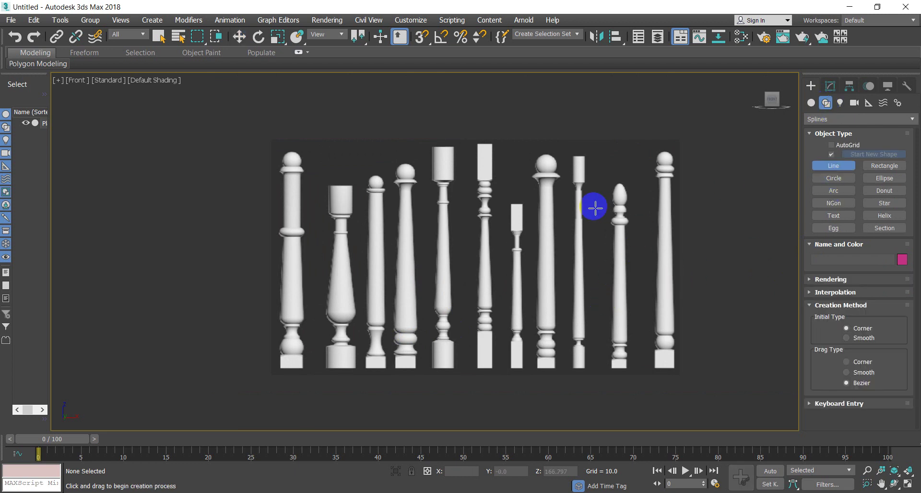
scroll(559, 169, up, 3)
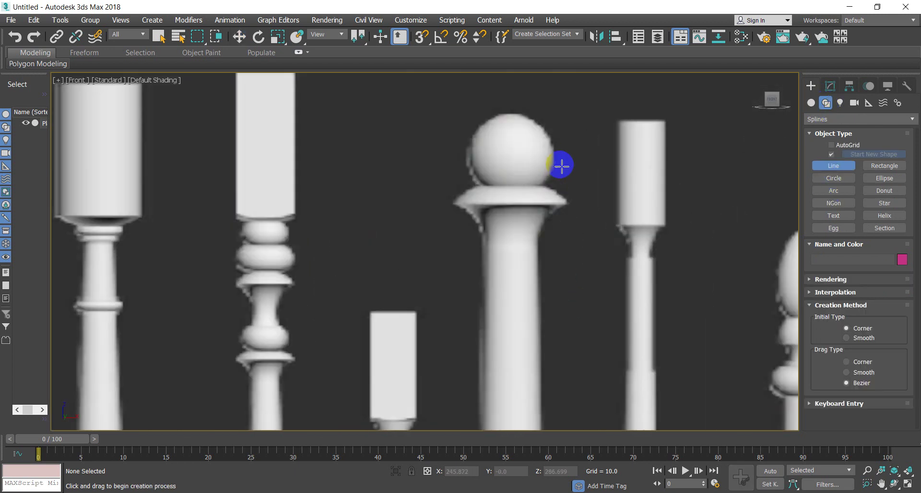
click(525, 130)
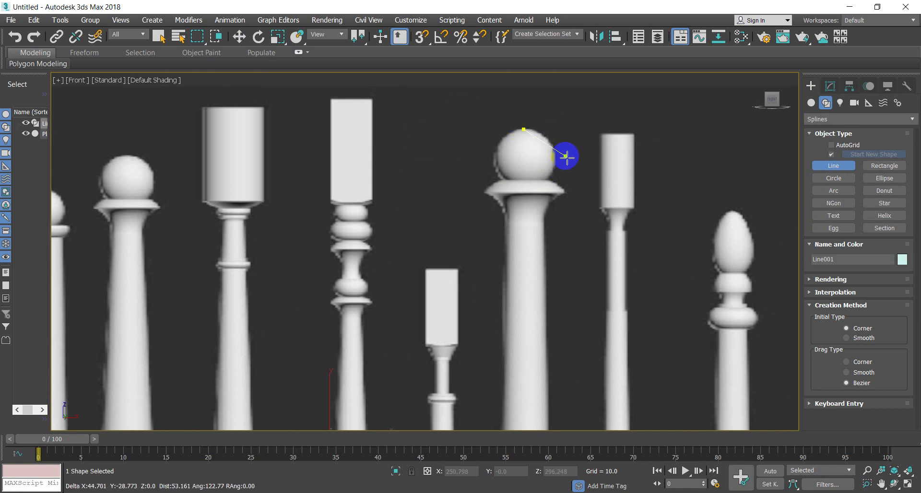
scroll(558, 154, up, 2)
click(550, 152)
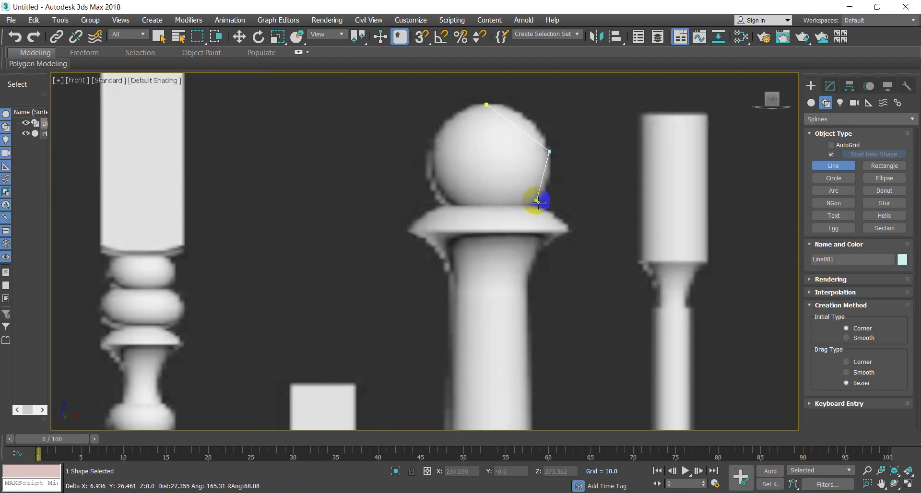
click(534, 203)
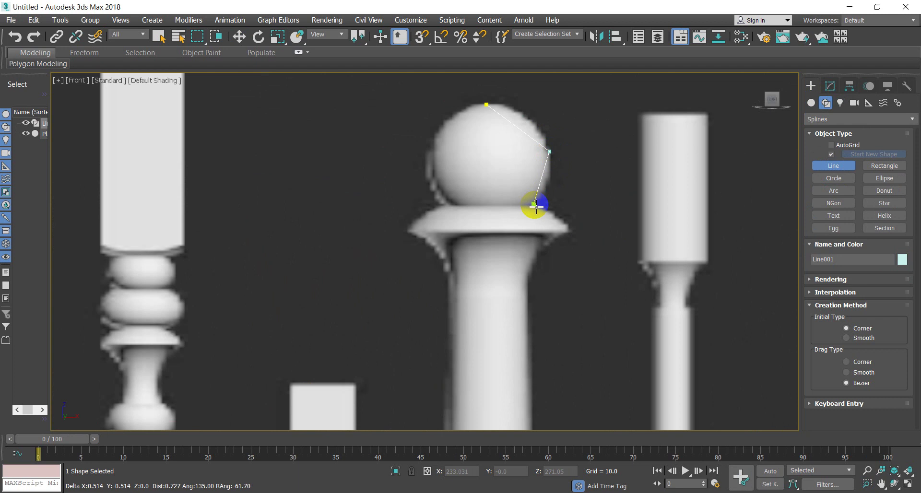
- Continue the line along the collar edge and rim to the shaft, panning down the baluster
click(558, 217)
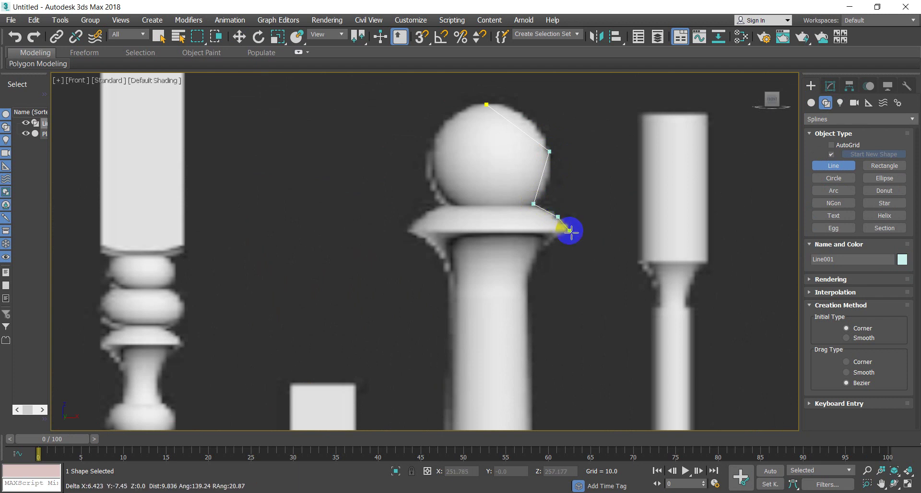
click(569, 231)
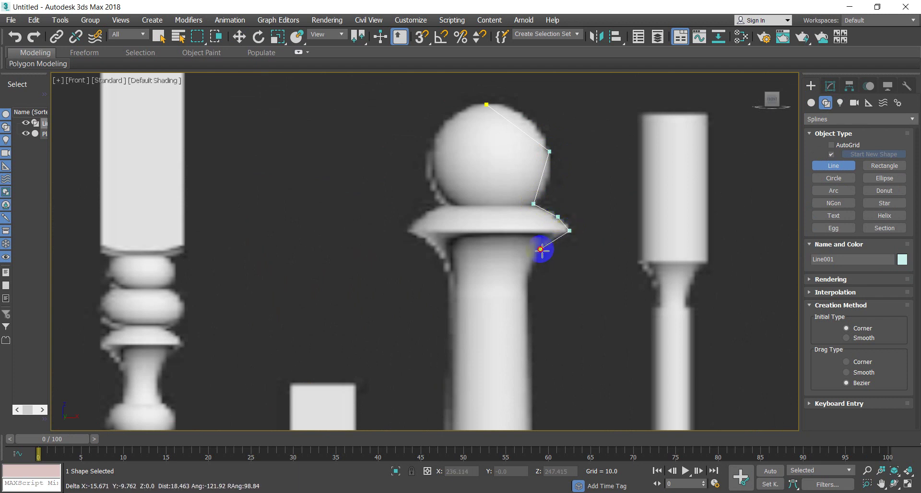
click(541, 250)
click(529, 277)
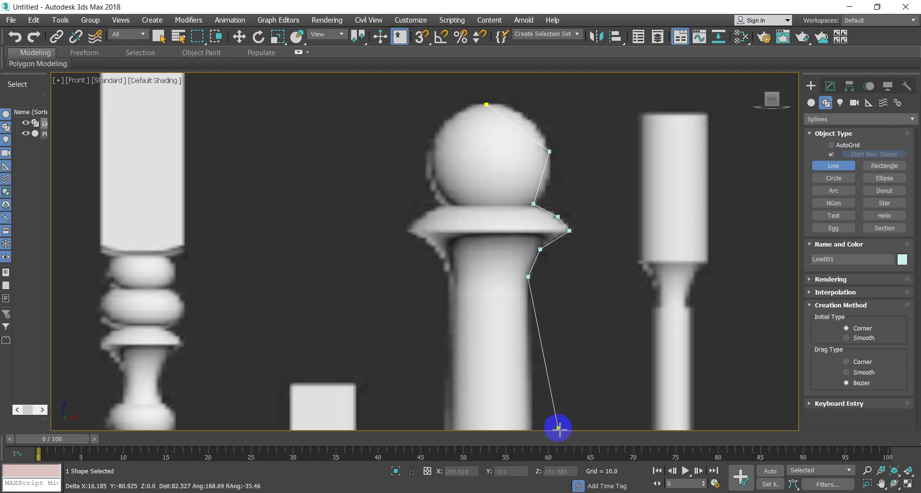
key(i)
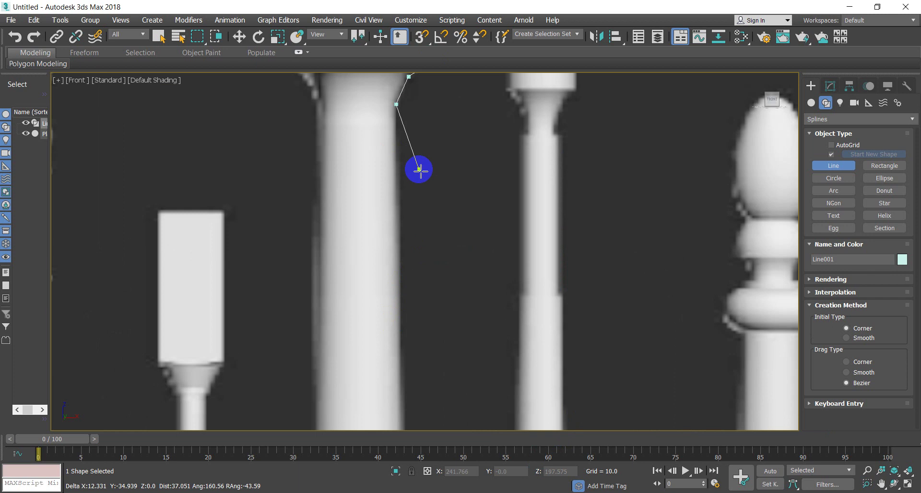
key(i)
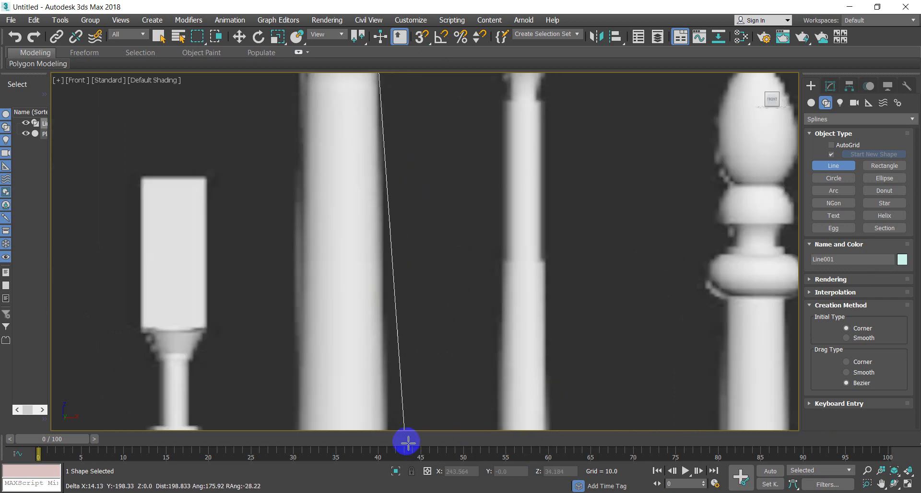
scroll(396, 426, down, 2)
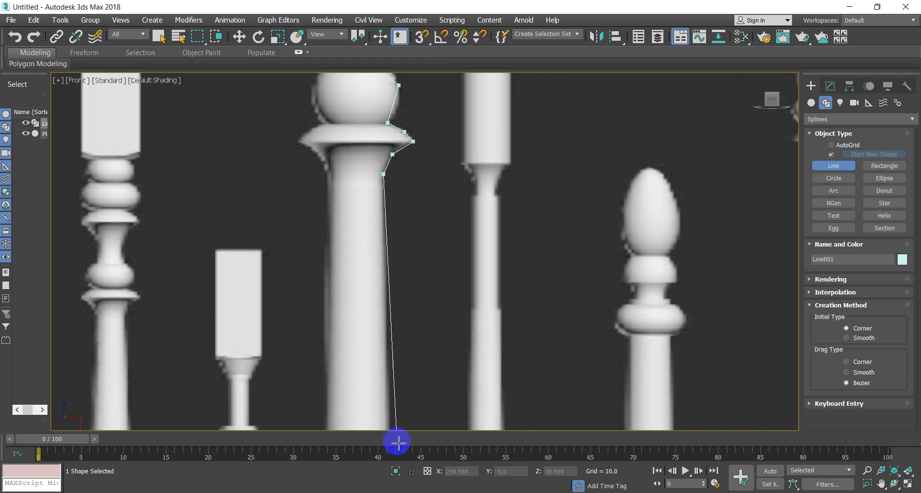
scroll(399, 406, down, 2)
scroll(400, 389, down, 1)
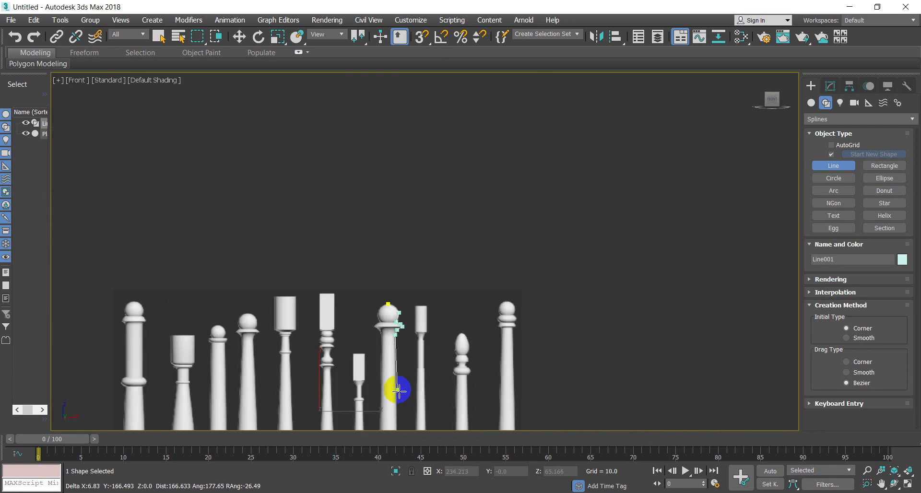
key(i)
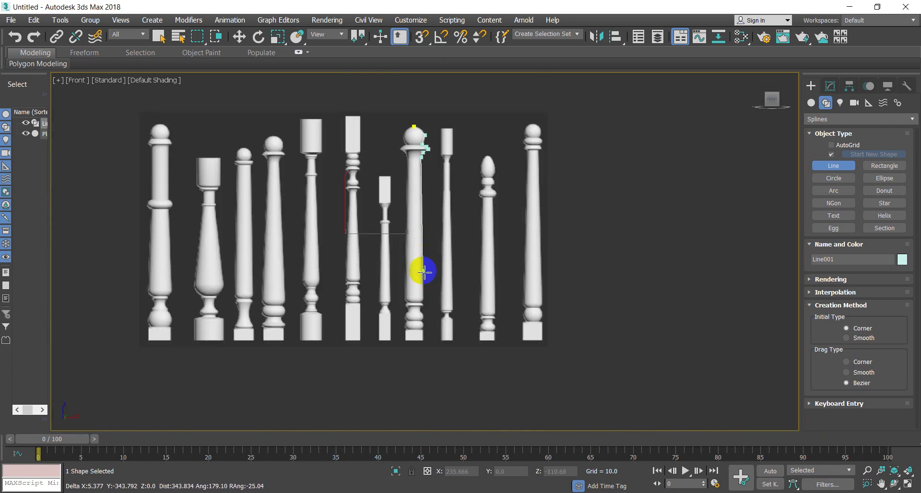
scroll(424, 272, up, 1)
scroll(428, 296, up, 2)
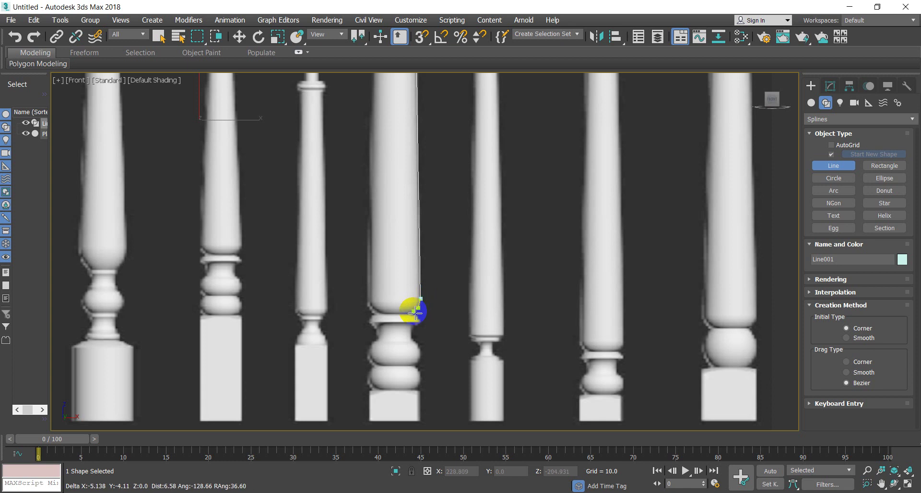
- Trace the lower ring and bulge down to the base, add the bottom vertex, and end the line
click(413, 313)
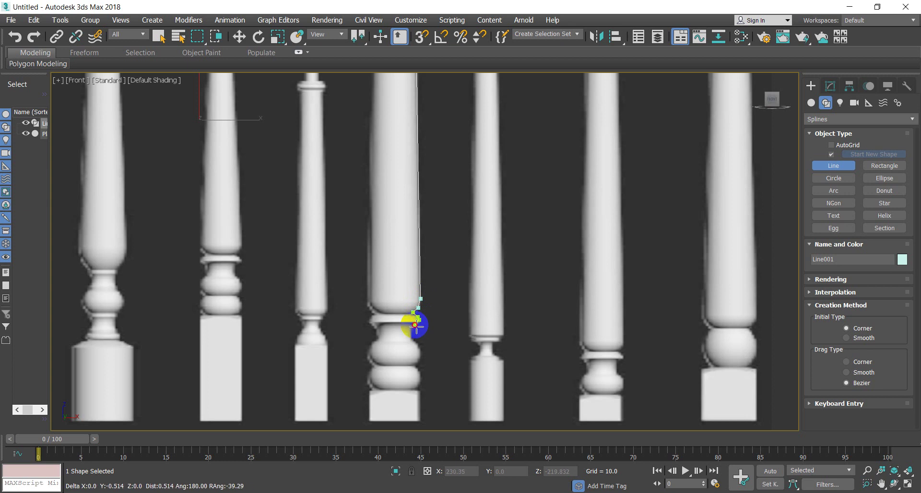
click(413, 333)
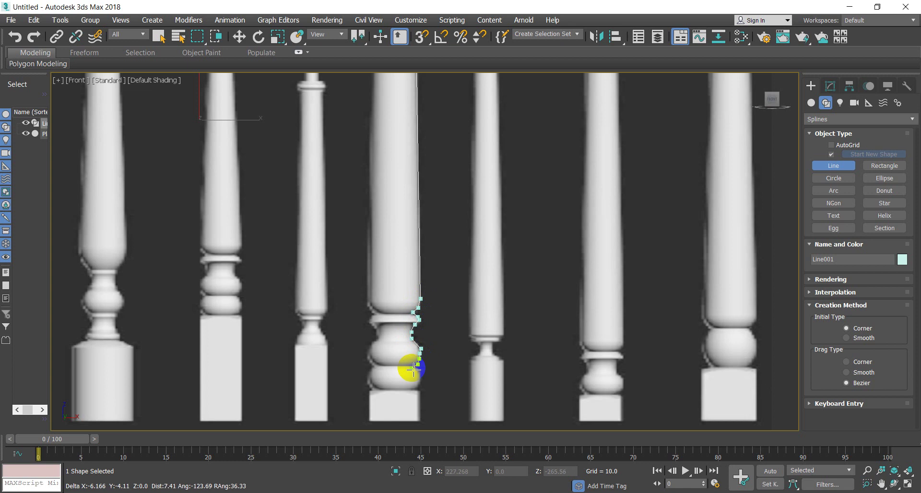
right_click(422, 361)
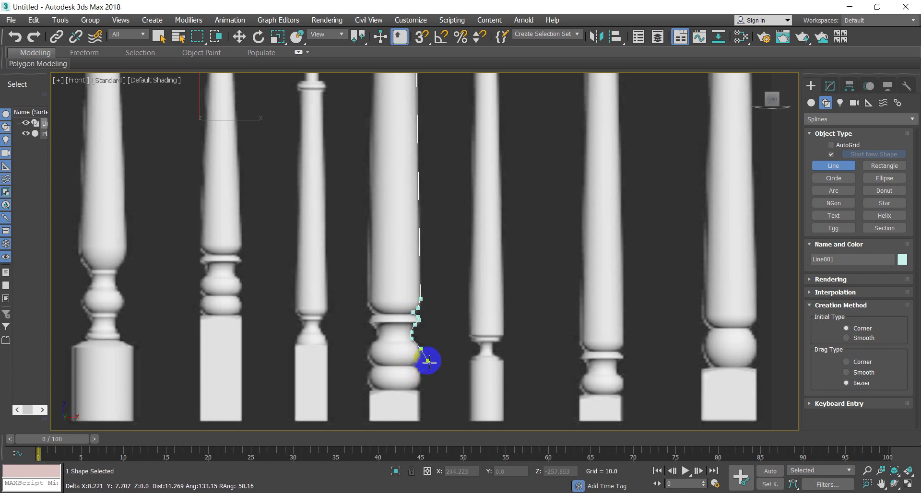
click(415, 341)
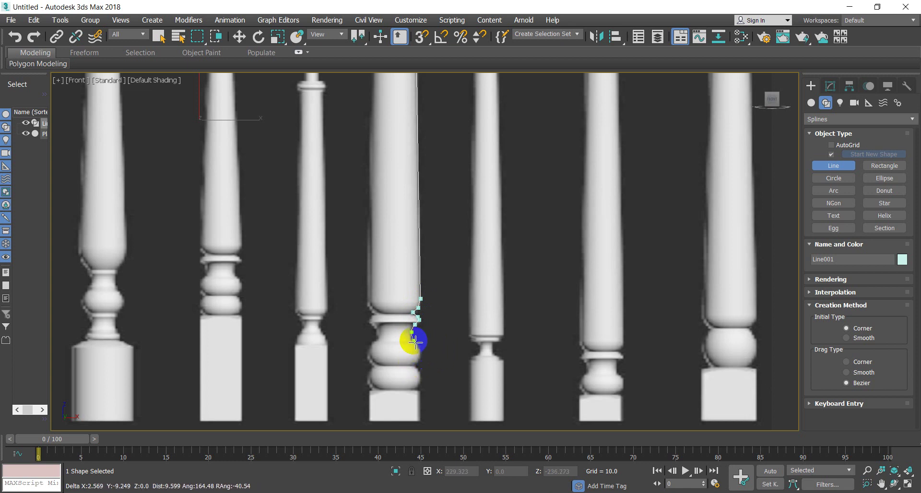
click(421, 351)
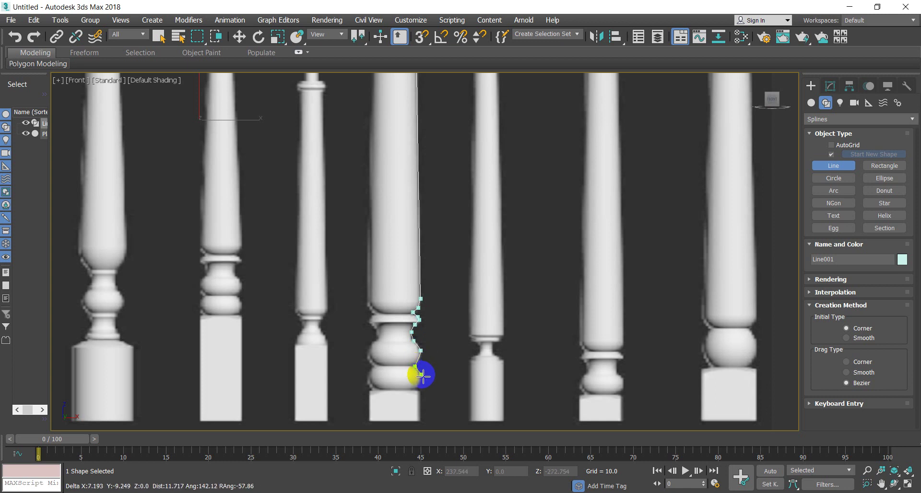
click(421, 376)
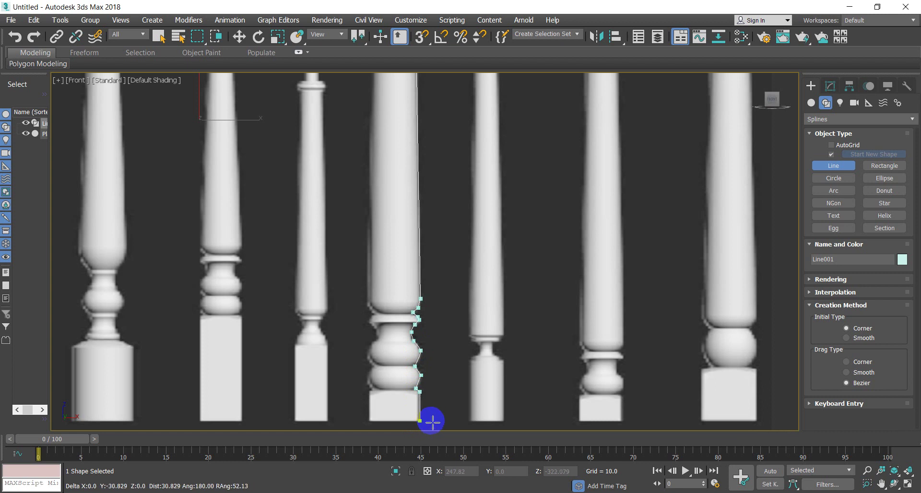
click(421, 422)
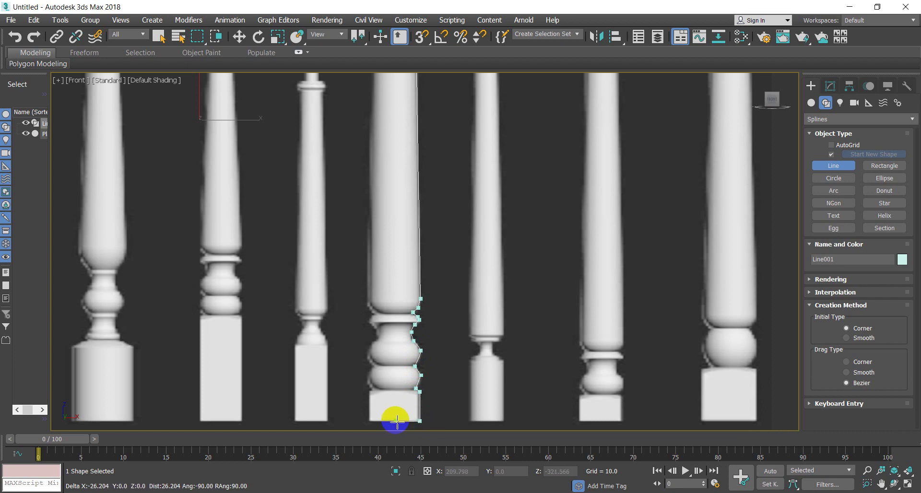
click(398, 422)
right_click(408, 405)
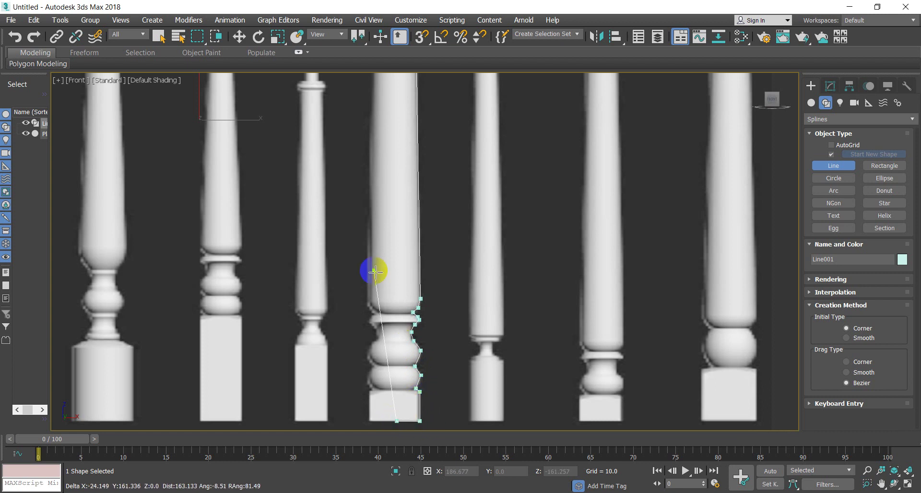
- Enter Line001's Vertex sub-object level and box-select the six vertices around the top ball
key(w)
scroll(395, 237, down, 3)
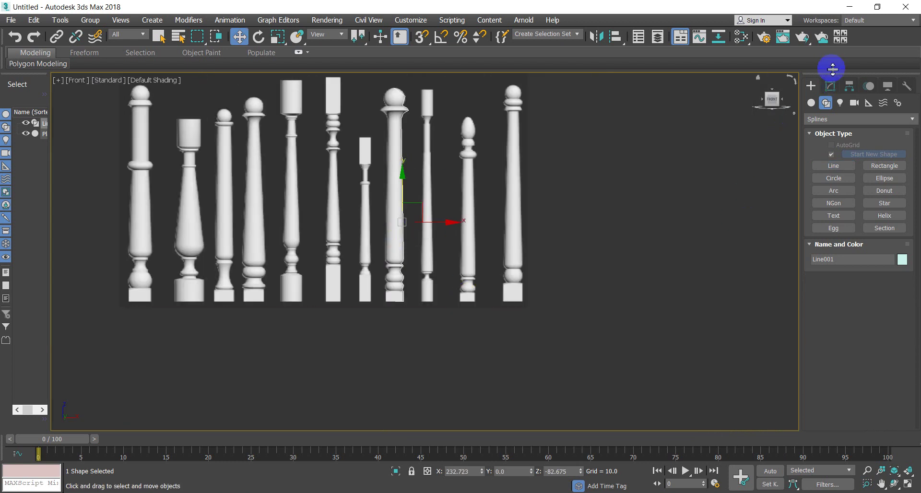
click(837, 88)
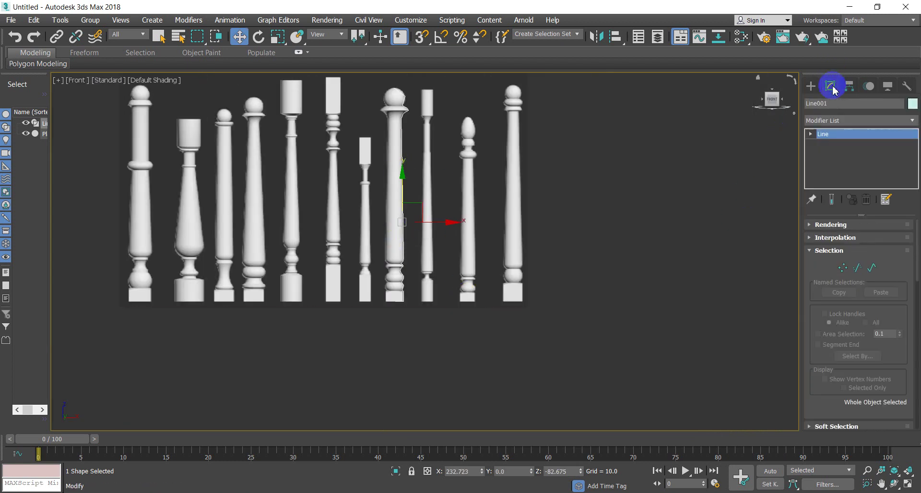
click(843, 268)
scroll(425, 185, up, 3)
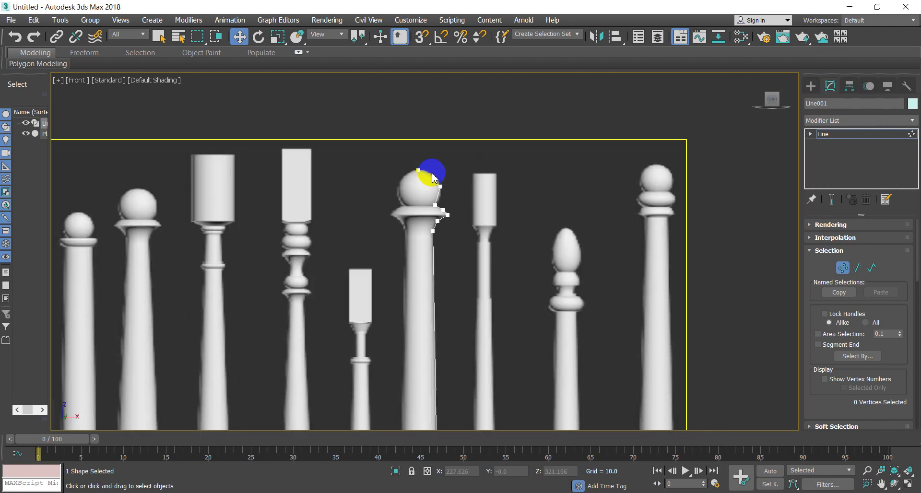
scroll(438, 235, up, 3)
scroll(587, 265, down, 2)
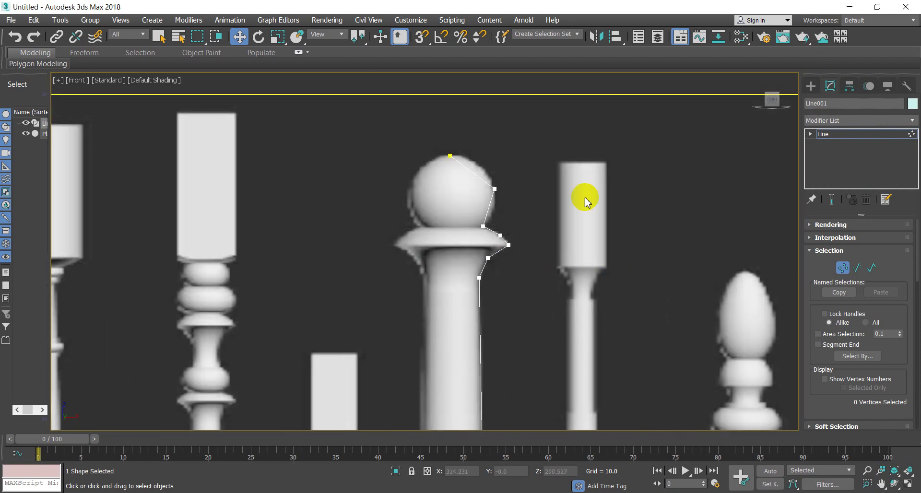
scroll(591, 288, down, 4)
scroll(531, 206, up, 2)
scroll(519, 206, up, 2)
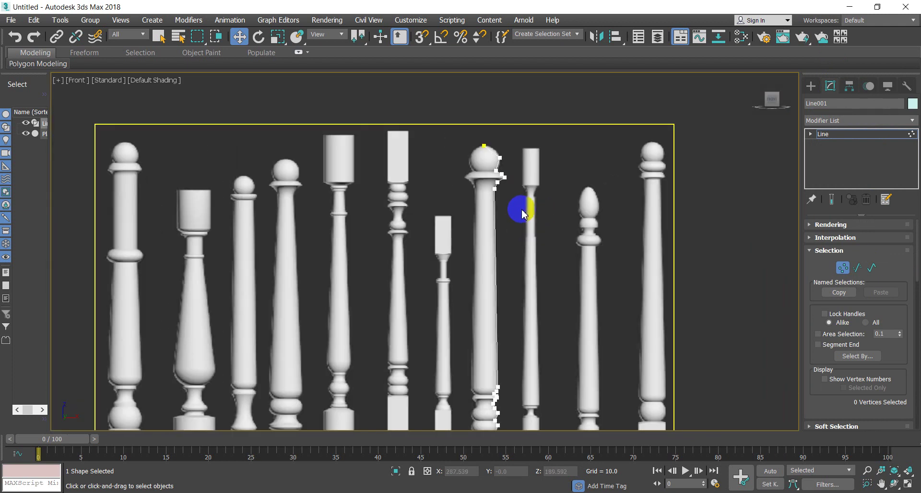
scroll(503, 162, up, 2)
scroll(503, 162, up, 2)
drag(462, 148, 556, 292)
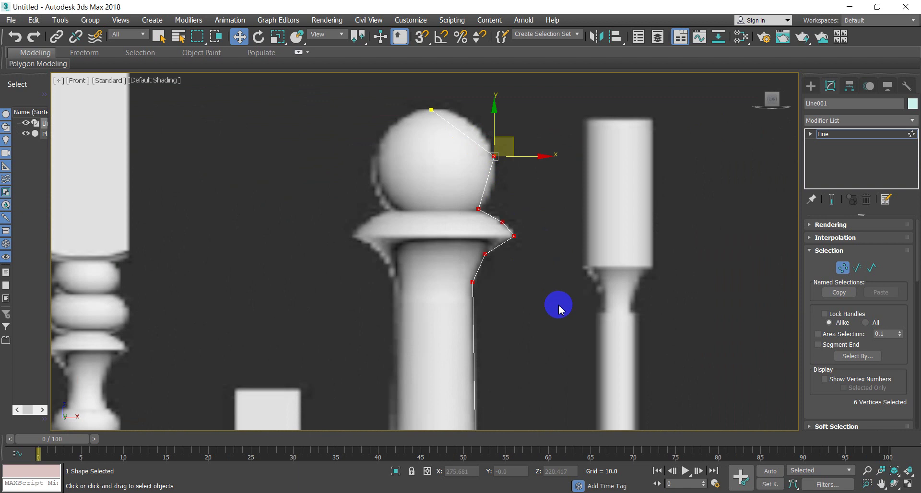
- Set the selected vertices to Smooth, then to Bezier, via the quad menu
right_click(499, 170)
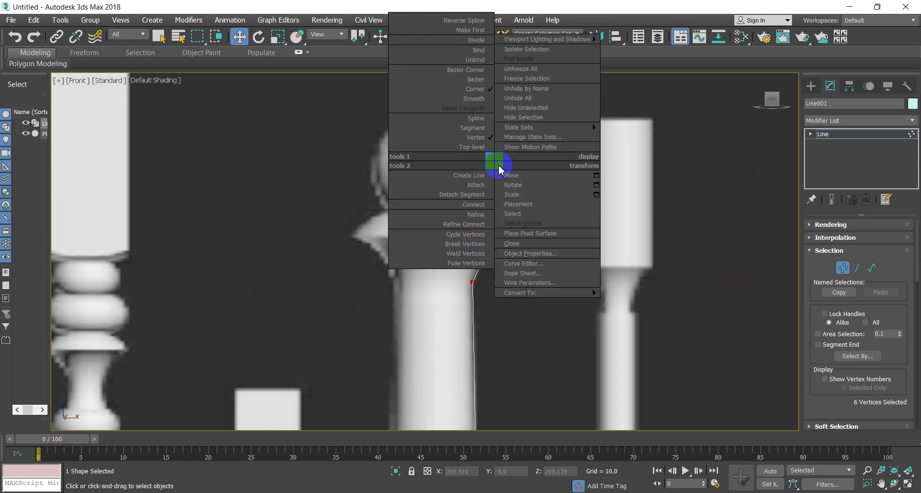
click(478, 98)
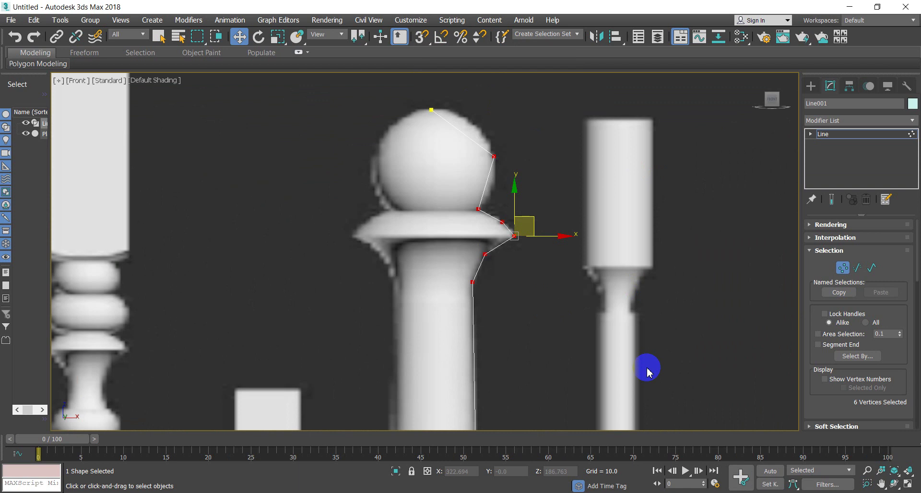
right_click(473, 215)
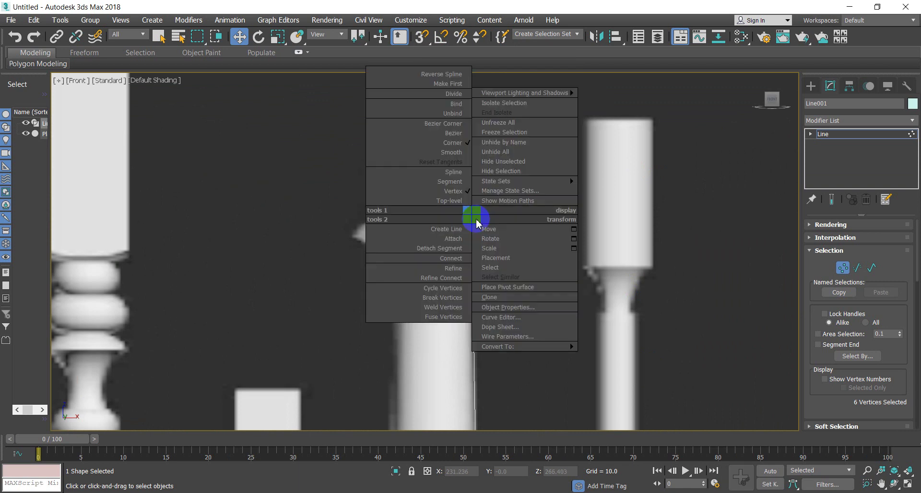
click(462, 134)
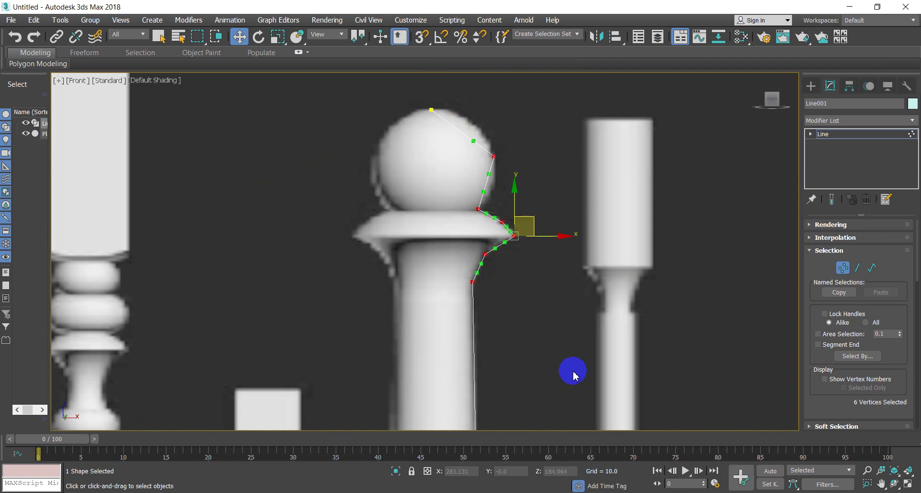
right_click(463, 249)
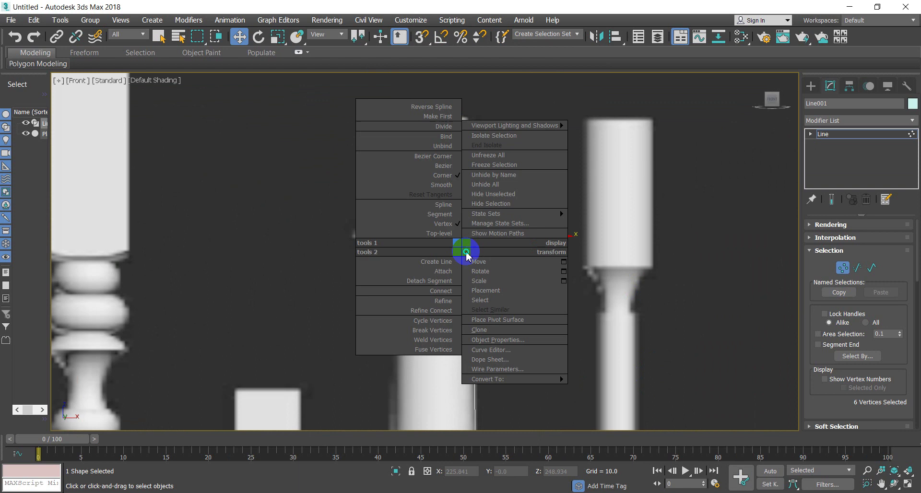
right_click(551, 408)
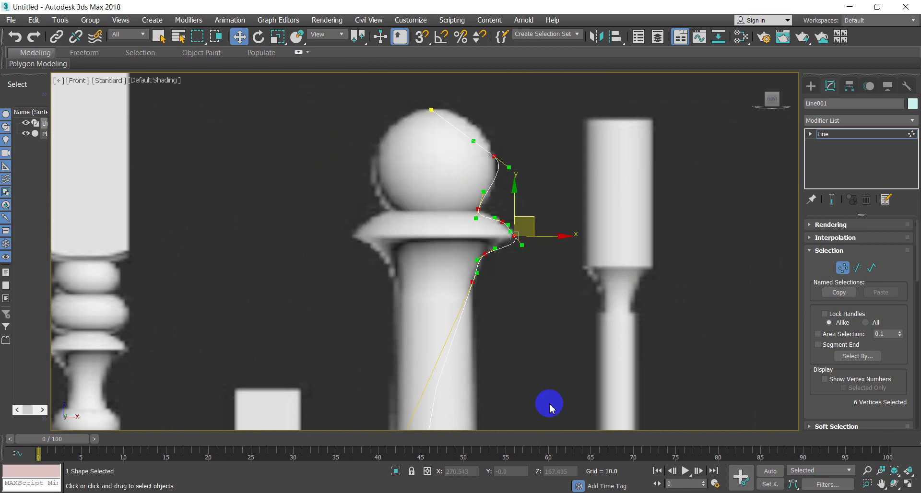
scroll(494, 282, down, 2)
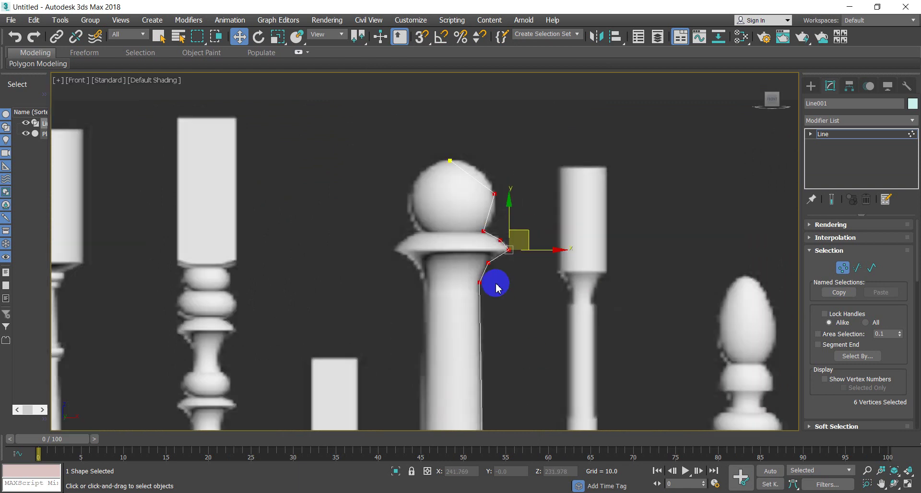
scroll(495, 259, down, 2)
scroll(509, 188, down, 2)
- Shift the selected top vertices slightly to the left
scroll(514, 236, down, 2)
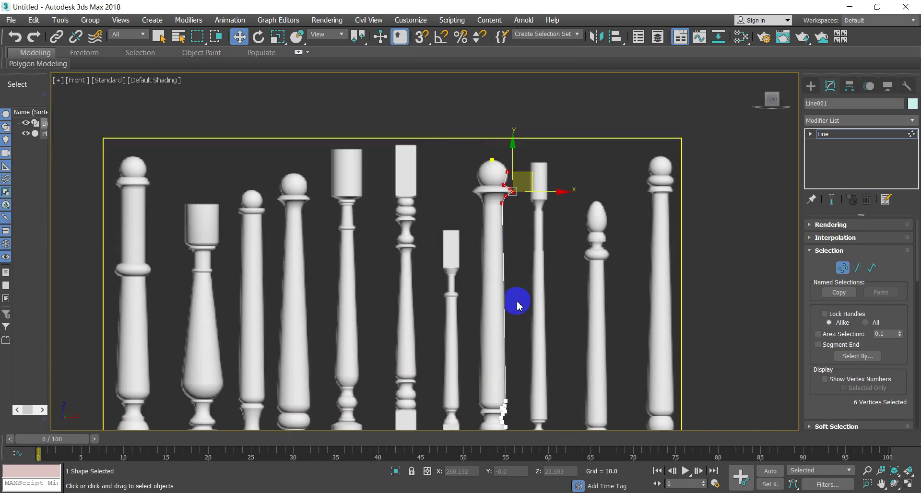
middle_drag(518, 312, 502, 237)
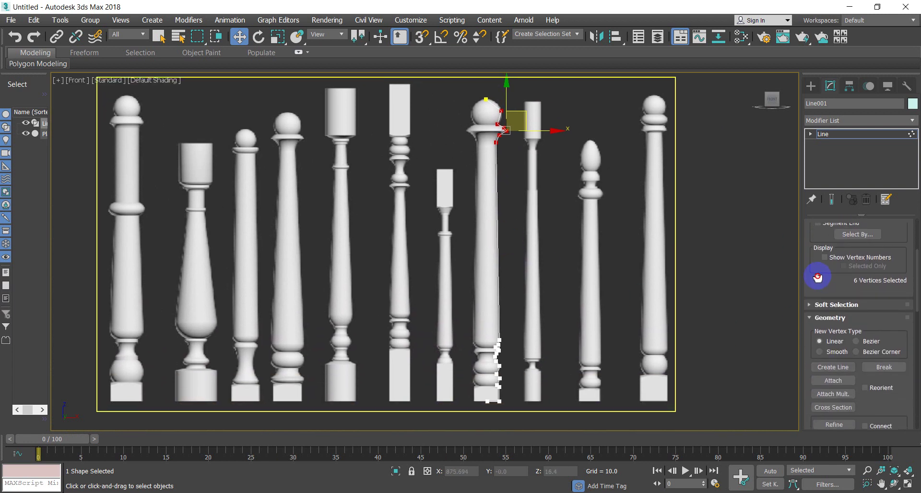
drag(819, 397, 819, 361)
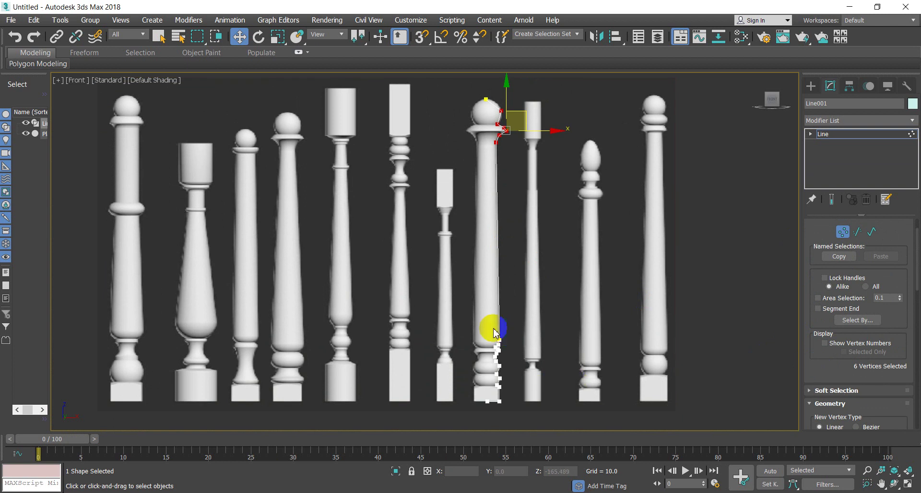
drag(499, 102, 463, 109)
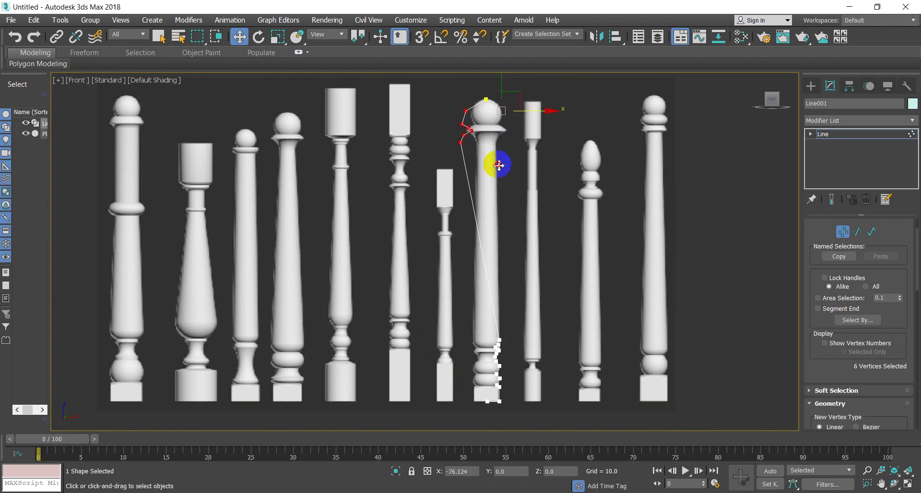
- Select the profile vertices down to the base and make them Bezier Corner
drag(497, 168, 500, 165)
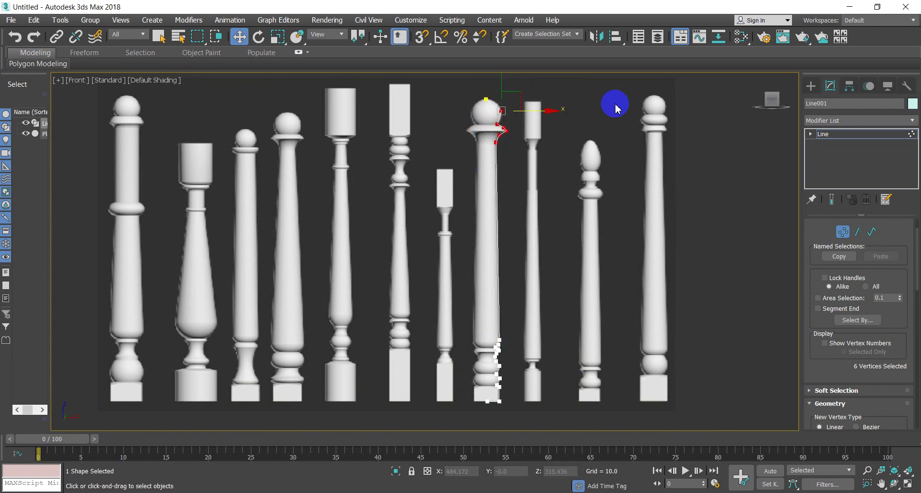
drag(612, 102, 500, 382)
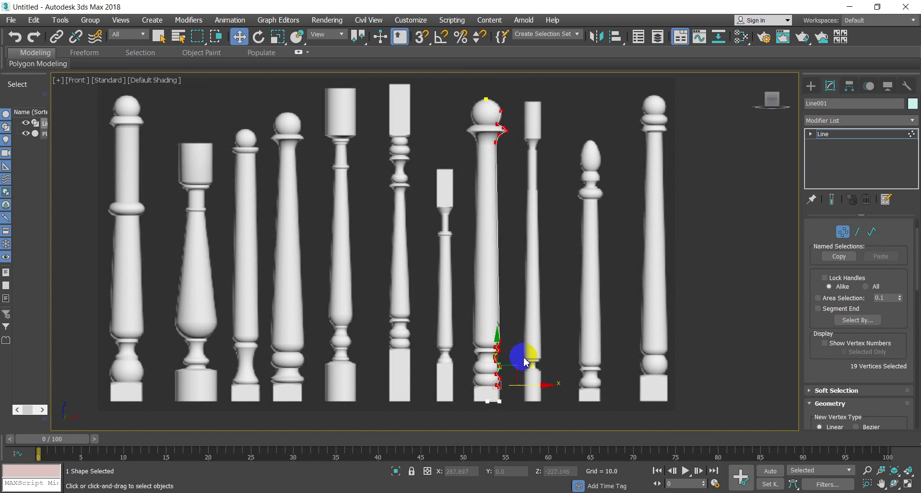
right_click(464, 214)
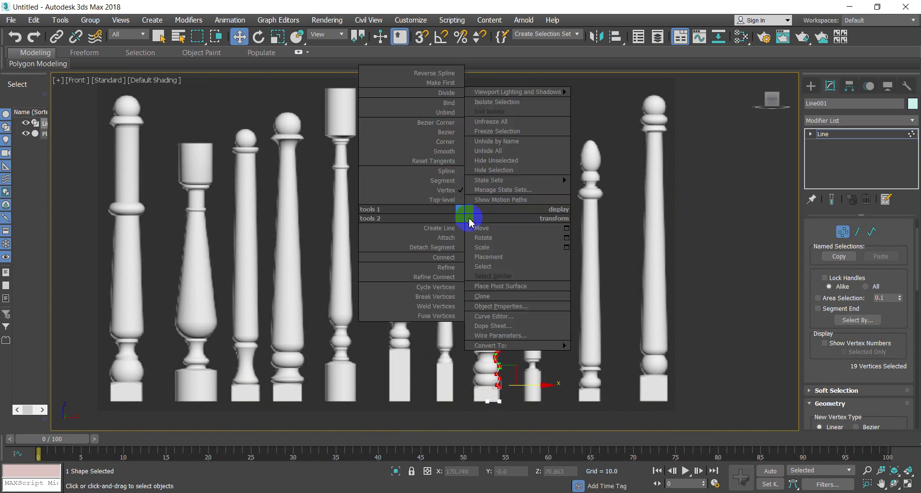
click(439, 123)
- Pull out a Bezier tangent at the top ball to curve the top segment
scroll(490, 132, up, 5)
middle_drag(499, 82, 504, 133)
scroll(504, 133, down, 3)
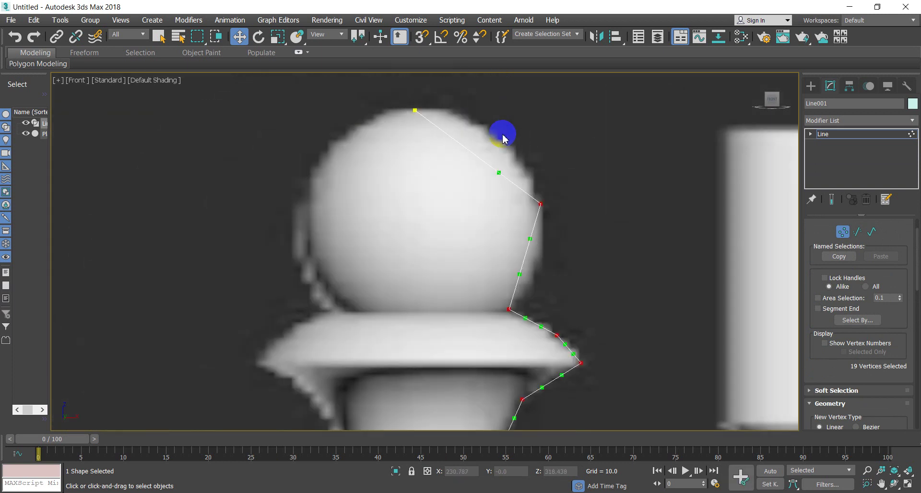
drag(502, 170, 528, 121)
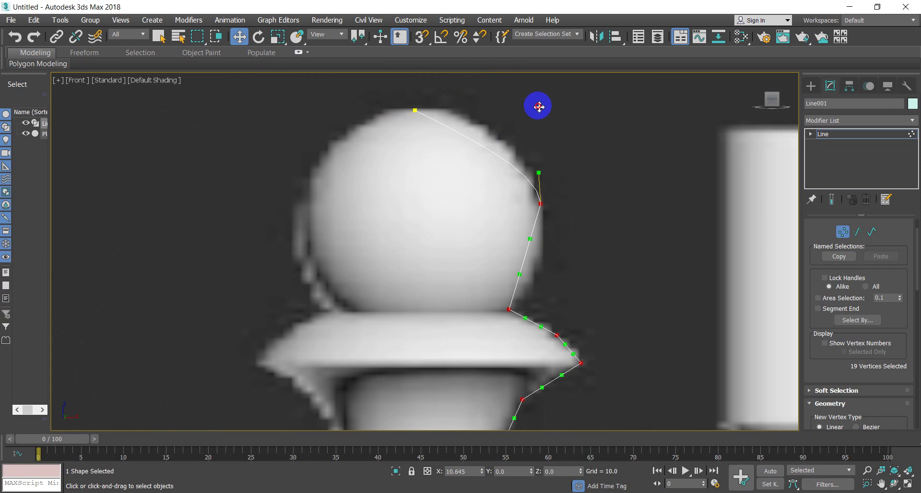
scroll(529, 121, down, 4)
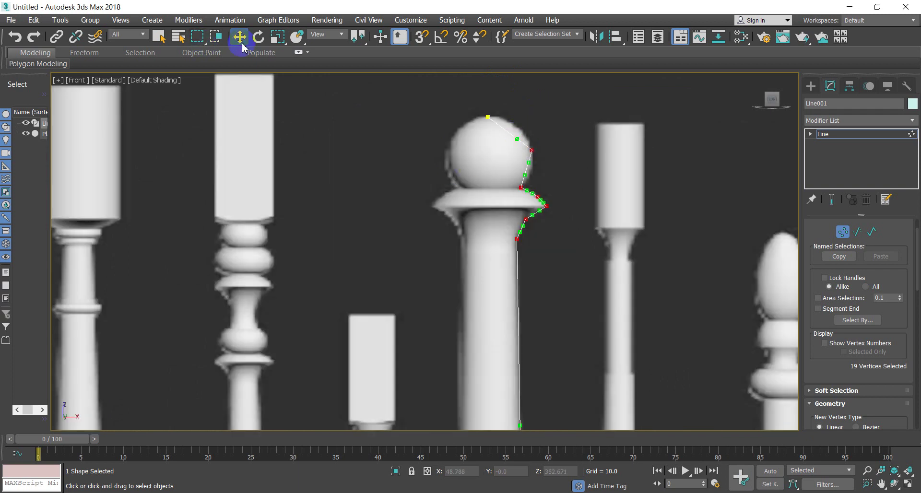
scroll(549, 184, down, 5)
scroll(532, 175, down, 2)
scroll(553, 235, up, 6)
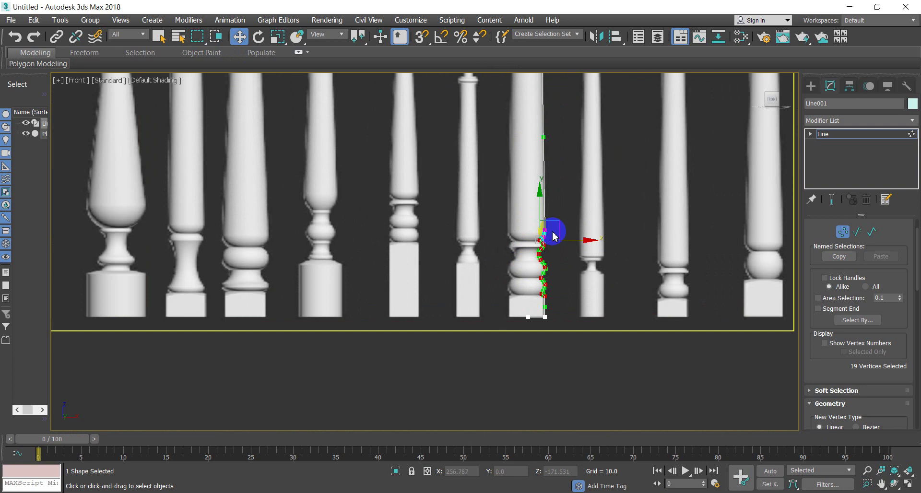
scroll(512, 329, down, 5)
scroll(532, 150, up, 3)
scroll(469, 184, up, 5)
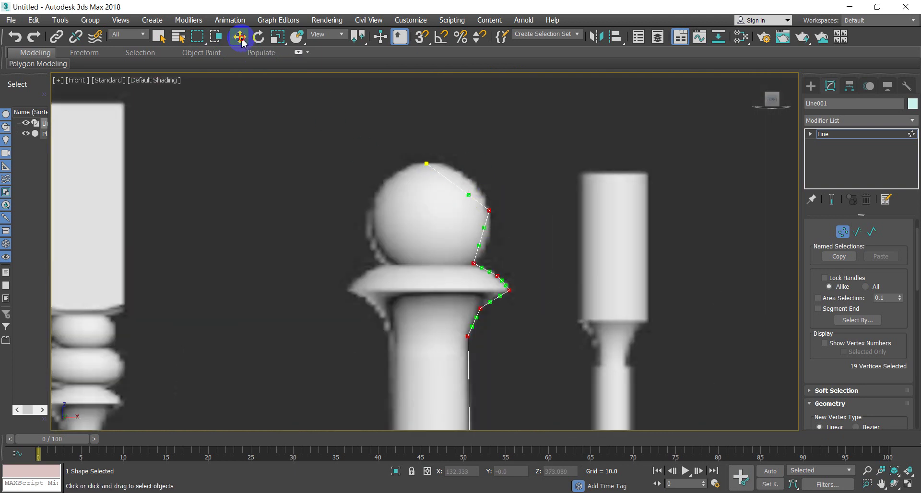
- Drag tangent handles to bend the upper profile segment around the knob
drag(358, 36, 364, 72)
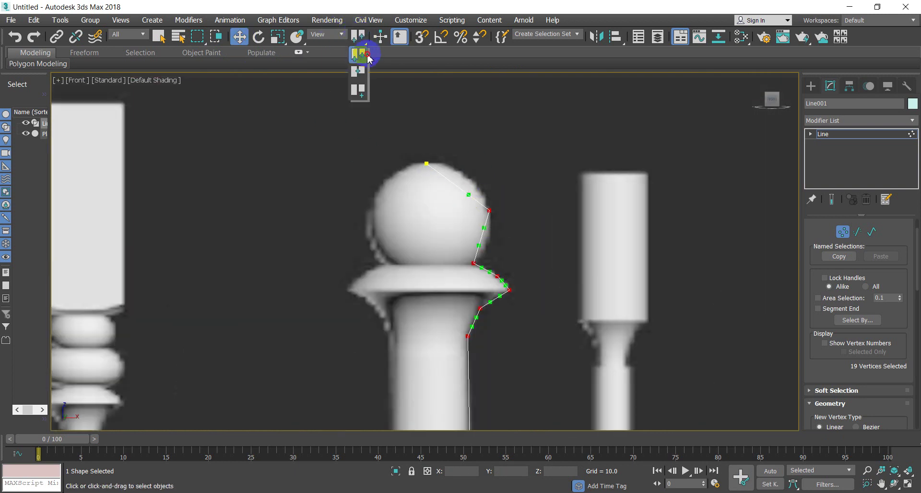
scroll(471, 200, down, 5)
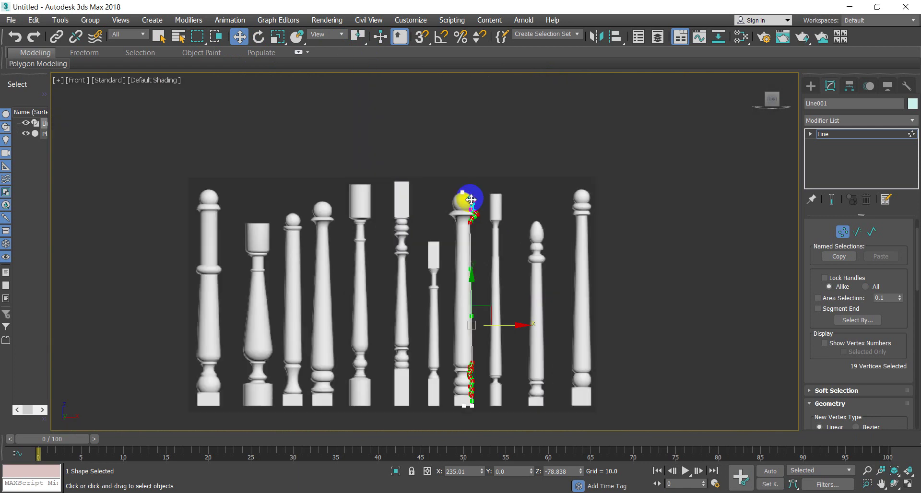
scroll(480, 240, up, 2)
scroll(471, 288, up, 1)
scroll(442, 187, up, 2)
scroll(438, 329, up, 3)
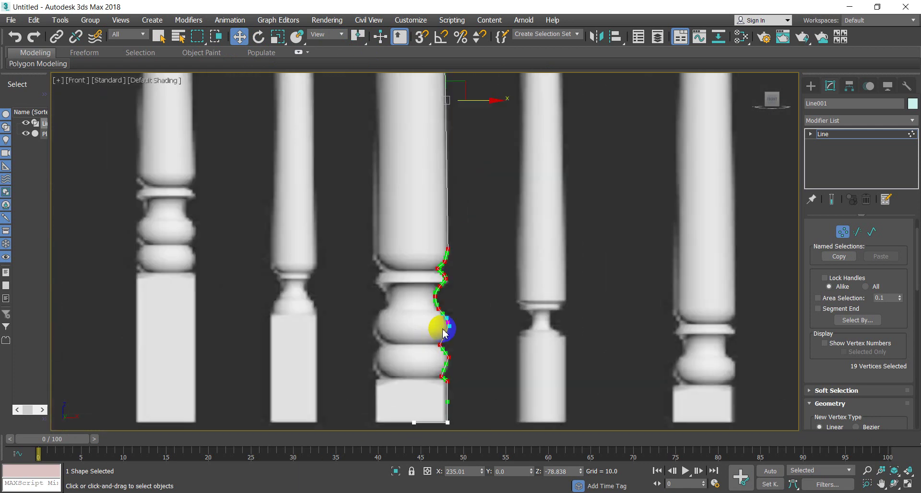
scroll(442, 267, up, 4)
scroll(449, 202, up, 1)
scroll(459, 262, down, 9)
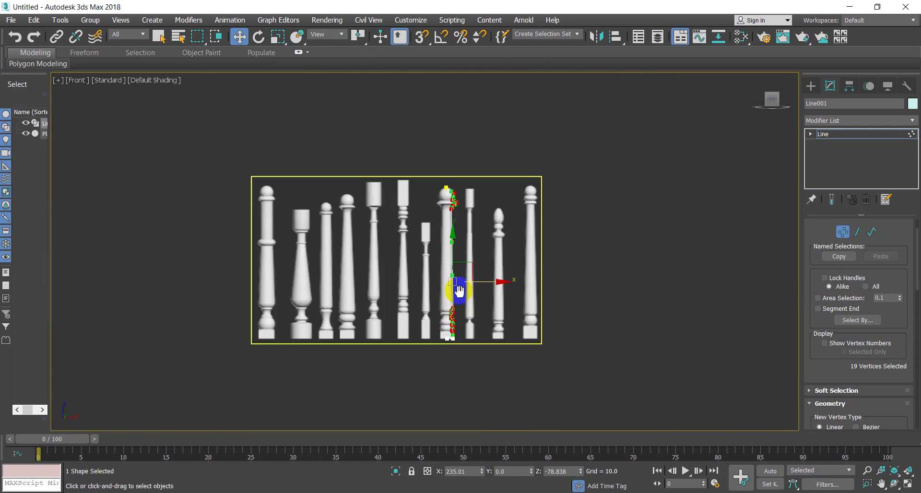
scroll(449, 190, up, 3)
scroll(454, 226, up, 4)
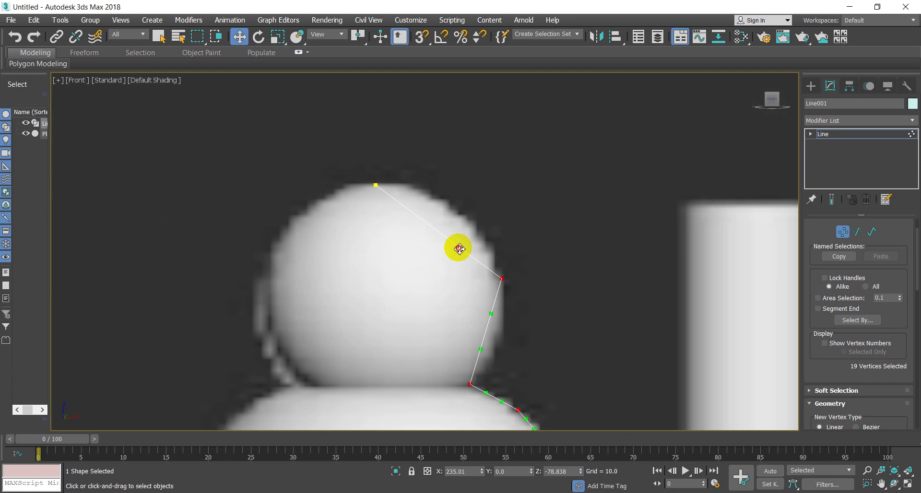
drag(460, 248, 479, 170)
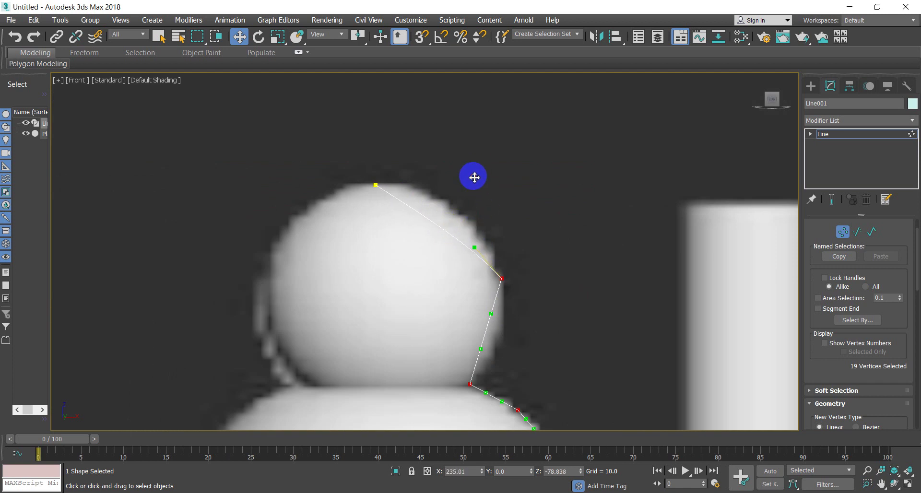
scroll(474, 178, down, 2)
drag(478, 241, 506, 193)
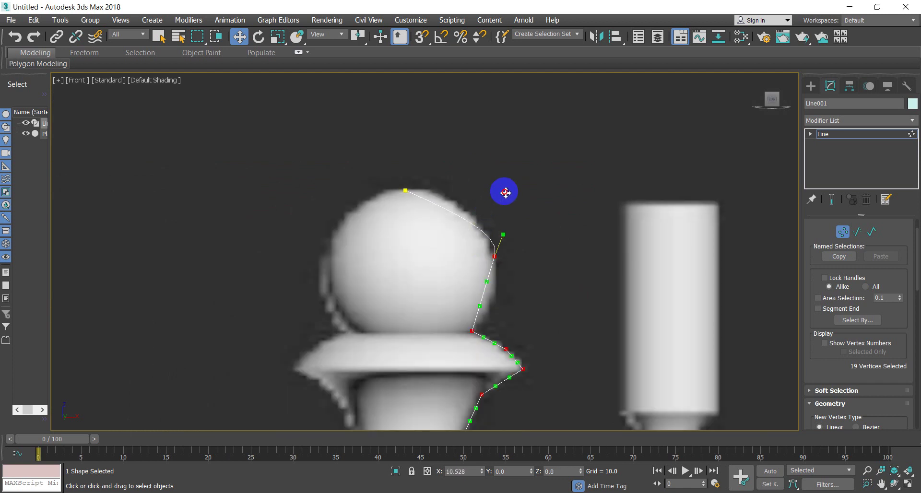
- Box-select every vertex of the baluster profile spline
drag(363, 159, 424, 220)
right_click(402, 165)
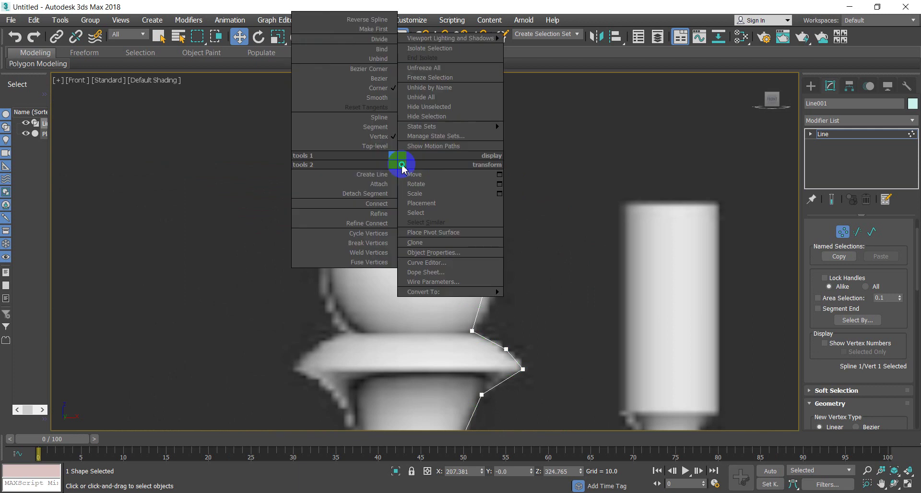
click(403, 173)
scroll(215, 127, down, 10)
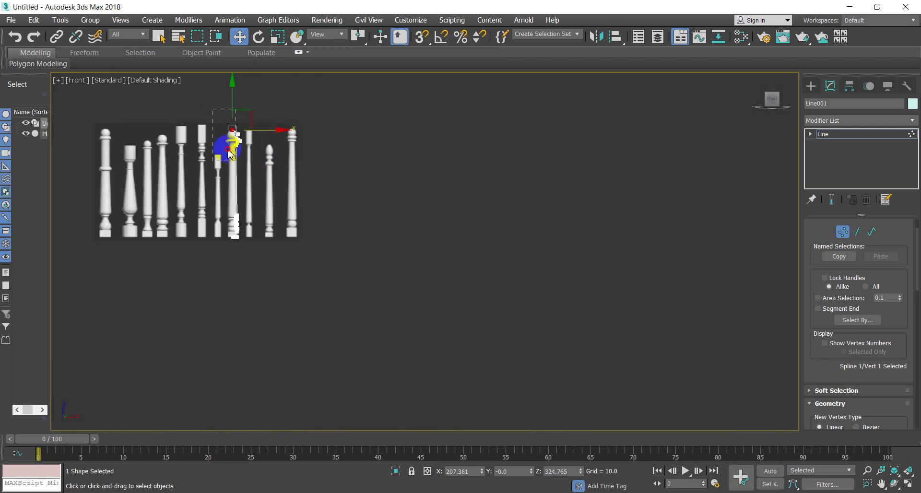
drag(222, 123, 295, 259)
- Convert the selected profile vertices to Bezier Corner and round the top segment over the ball
right_click(231, 175)
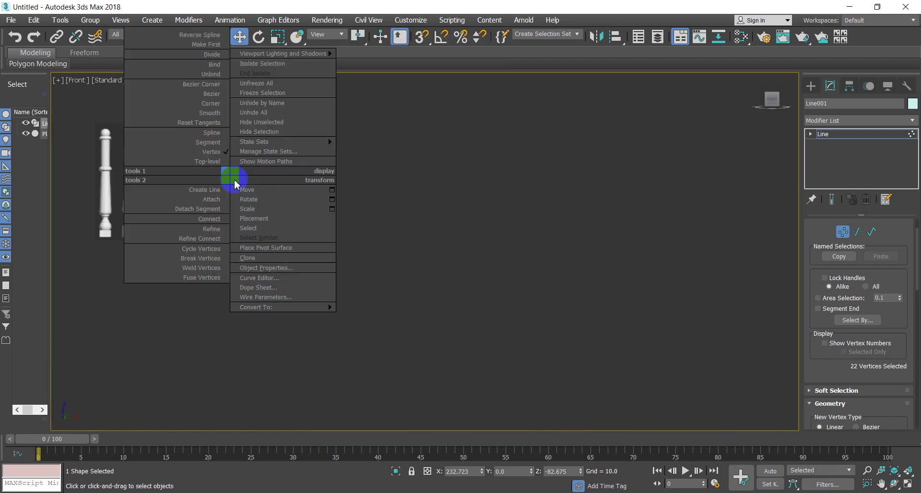
click(209, 88)
scroll(234, 141, up, 5)
scroll(300, 249, up, 5)
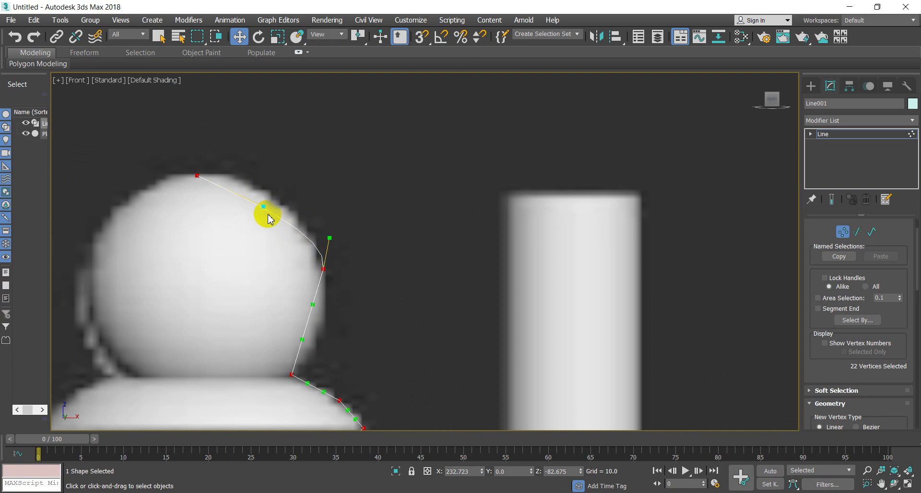
drag(261, 206, 289, 207)
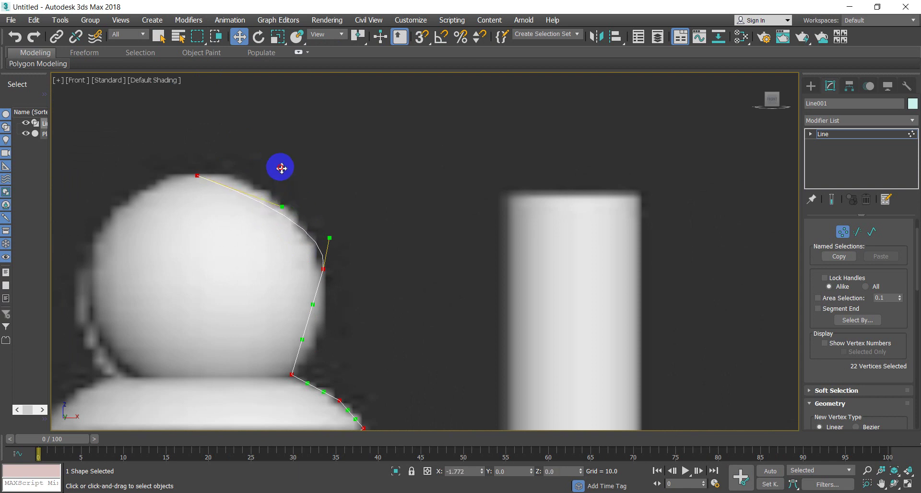
scroll(339, 196, down, 6)
scroll(355, 208, up, 3)
scroll(354, 212, down, 3)
- Set the transform pivot to the coordinate centre and frame the top of the profile
middle_drag(354, 213, 355, 184)
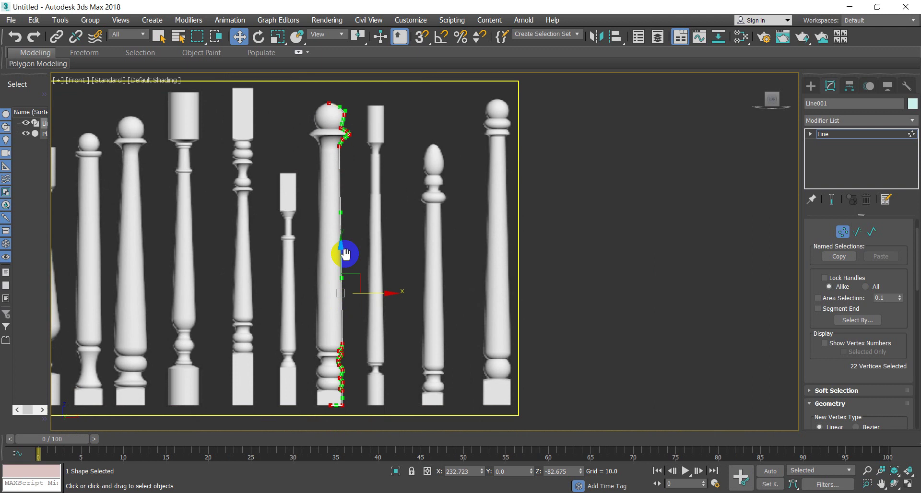
drag(368, 41, 363, 90)
scroll(342, 277, up, 3)
middle_drag(358, 212, 461, 367)
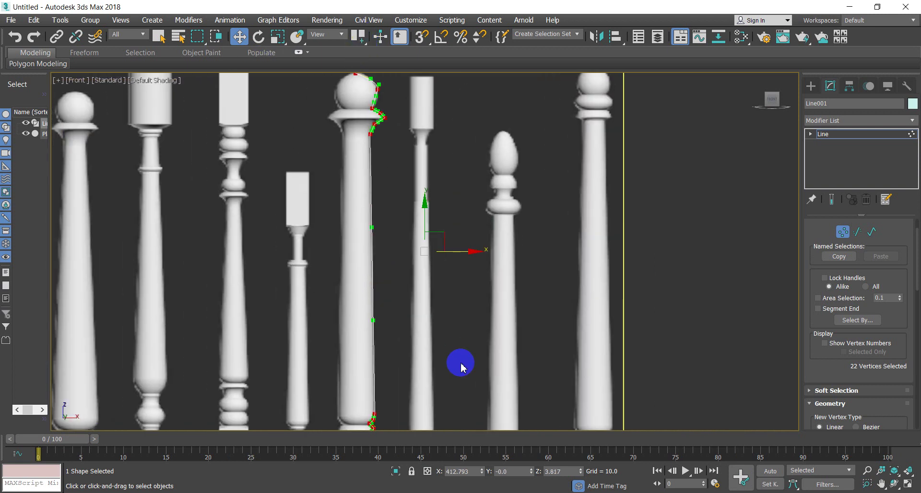
scroll(383, 92, up, 4)
scroll(382, 92, down, 2)
scroll(413, 202, down, 3)
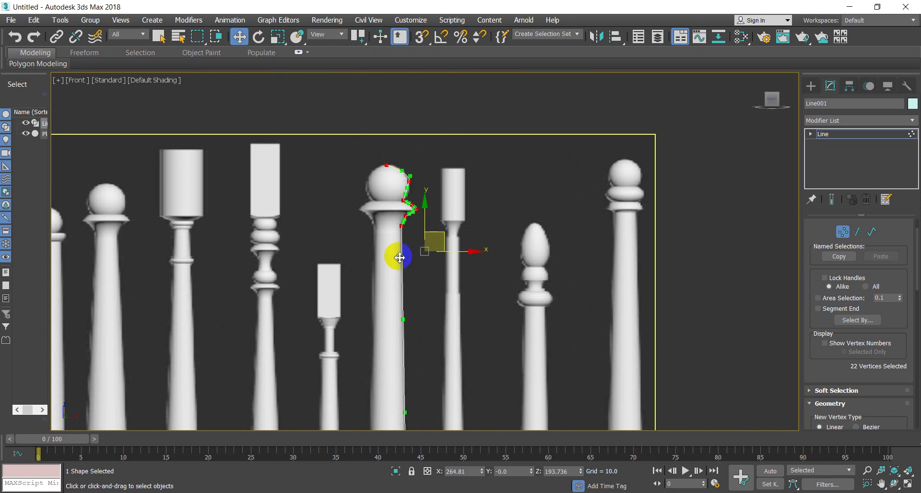
scroll(407, 240, up, 3)
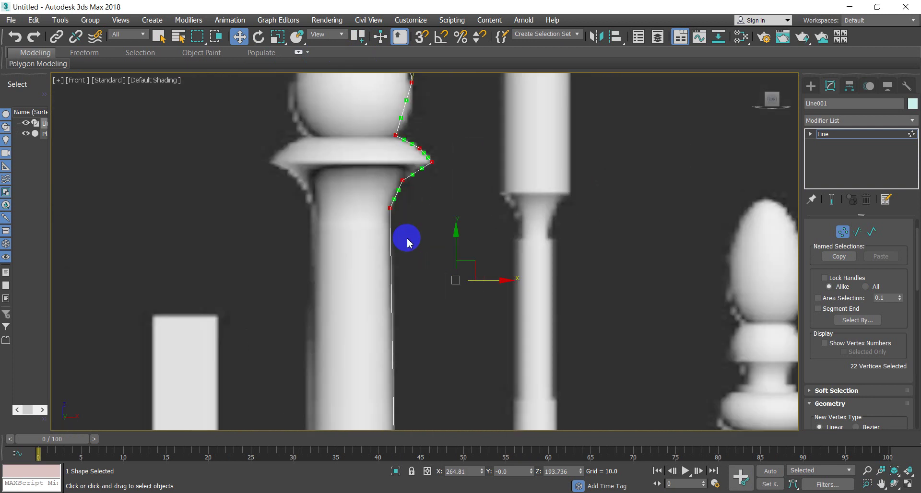
scroll(396, 202, up, 2)
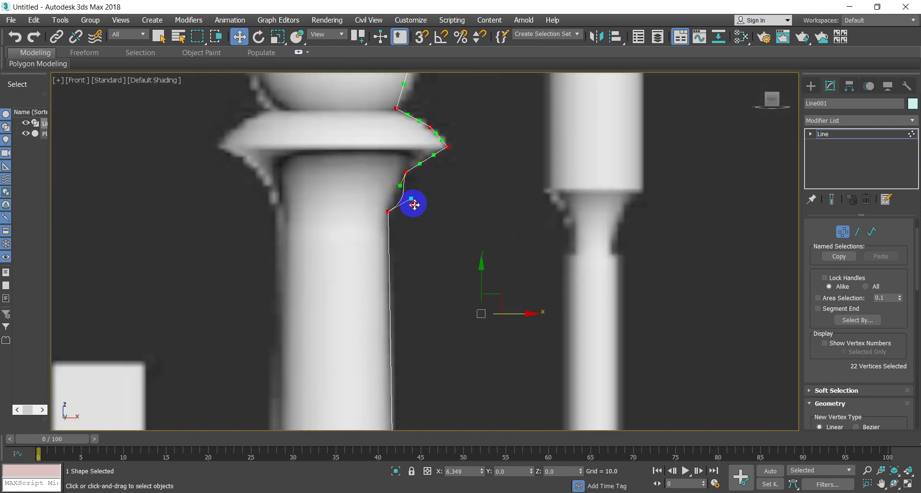
- Pull a tangent down so the curve dips below the collar, then ease it back slightly
click(395, 113)
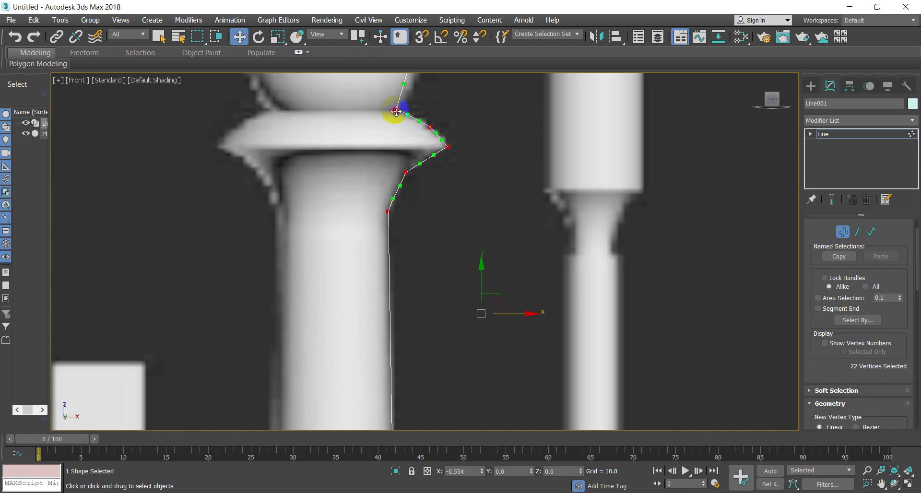
drag(396, 111, 397, 111)
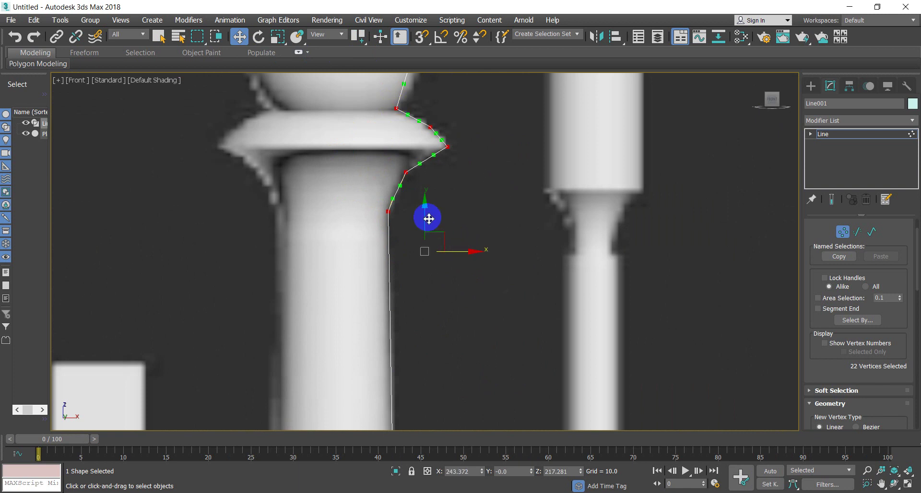
drag(397, 199, 398, 216)
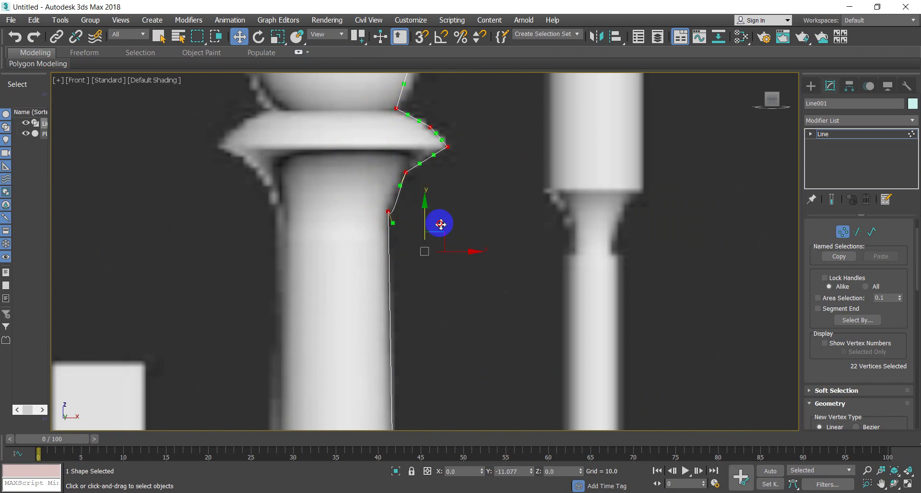
drag(460, 219, 532, 206)
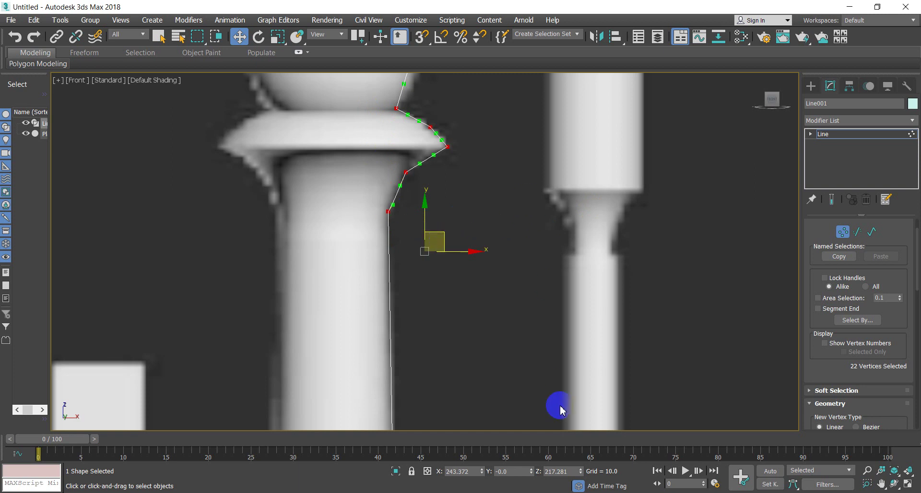
scroll(547, 374, down, 5)
scroll(504, 309, up, 4)
scroll(497, 313, up, 2)
- Move the ball's upper-edge vertex onto the ball's top and bend the straight segment around it
click(509, 312)
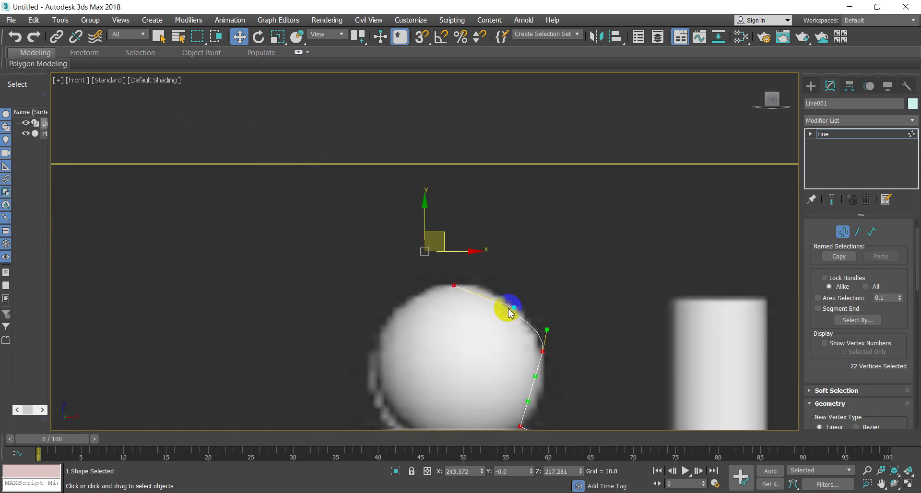
drag(515, 310, 516, 287)
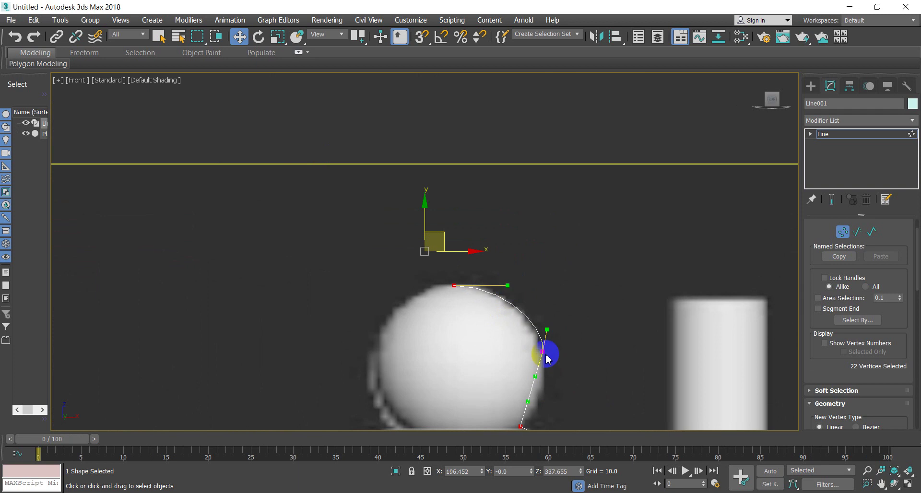
scroll(490, 216, down, 1)
scroll(499, 284, down, 2)
scroll(515, 279, up, 4)
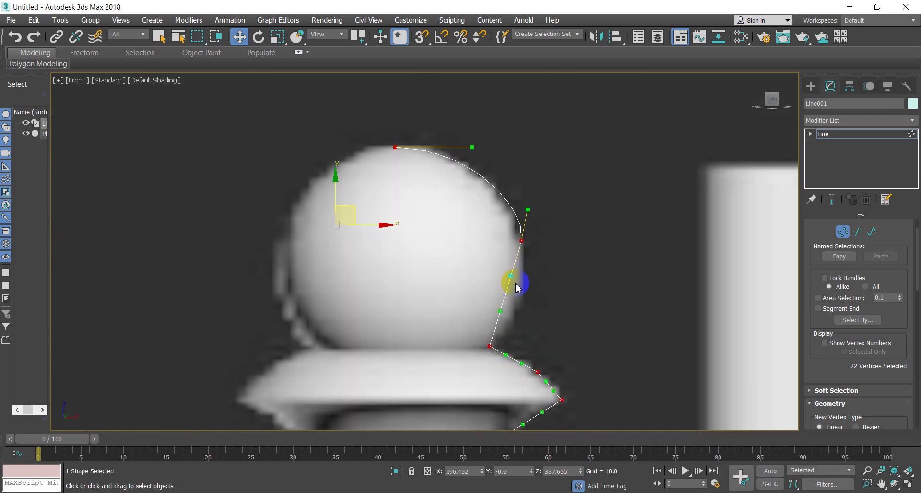
mouse_move(511, 277)
mouse_down()
mouse_move(530, 294)
mouse_move(507, 321)
mouse_up()
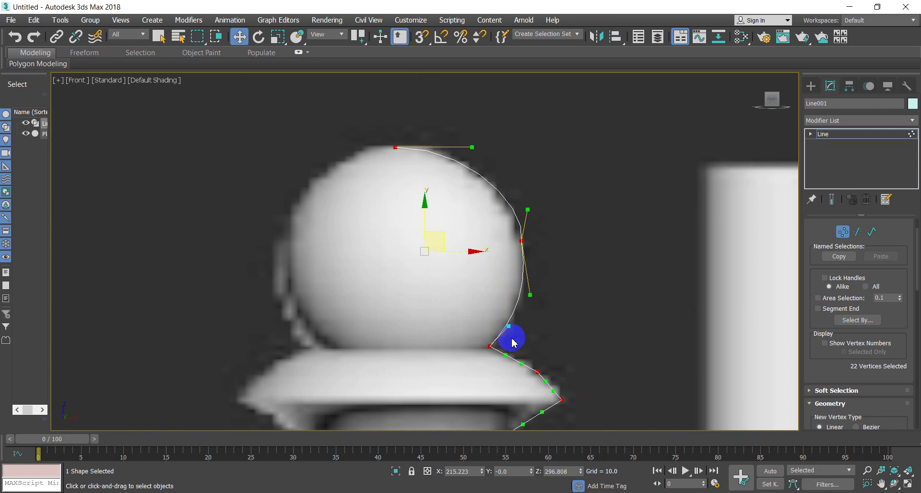
- Adjust the upper tangent on the ball's side so the curve hugs the ball
click(527, 213)
drag(527, 211, 520, 200)
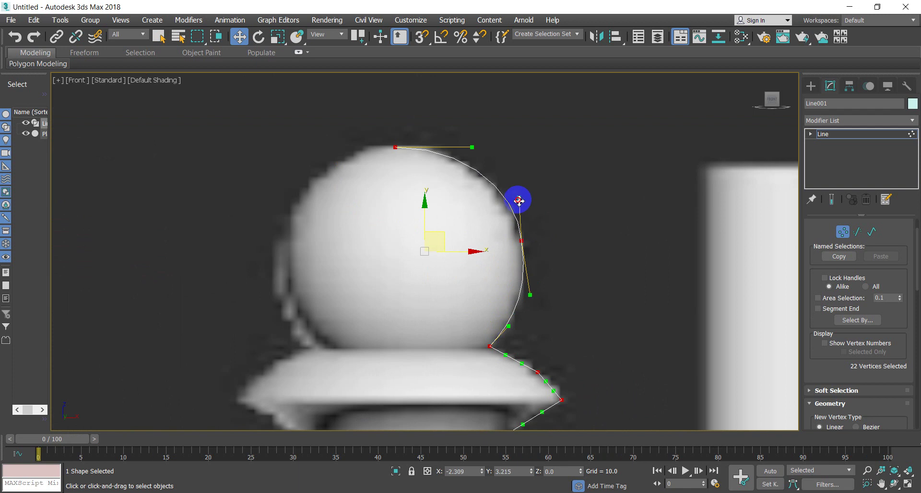
scroll(520, 268, up, 2)
scroll(518, 277, up, 1)
scroll(528, 288, up, 1)
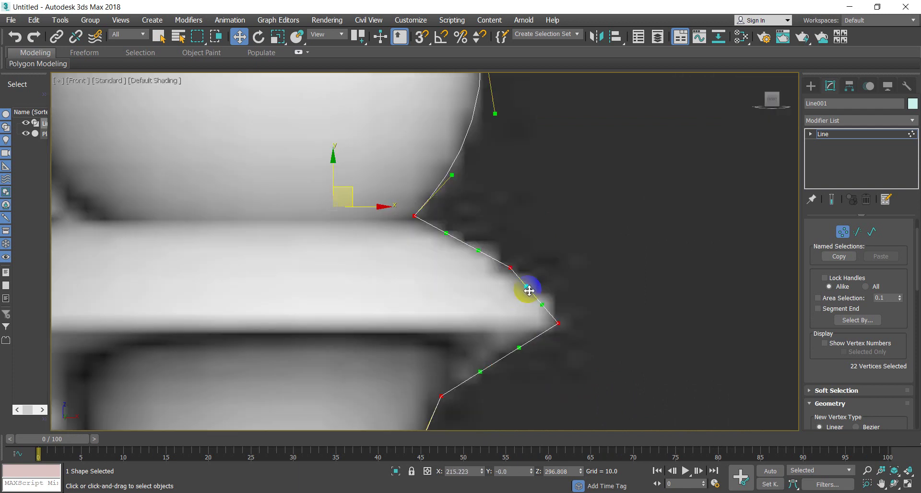
scroll(497, 305, down, 3)
scroll(496, 300, up, 3)
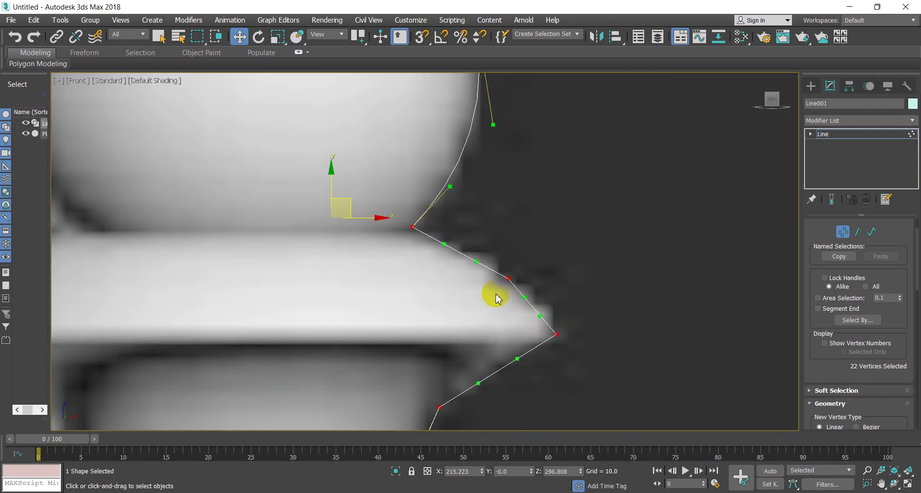
click(527, 278)
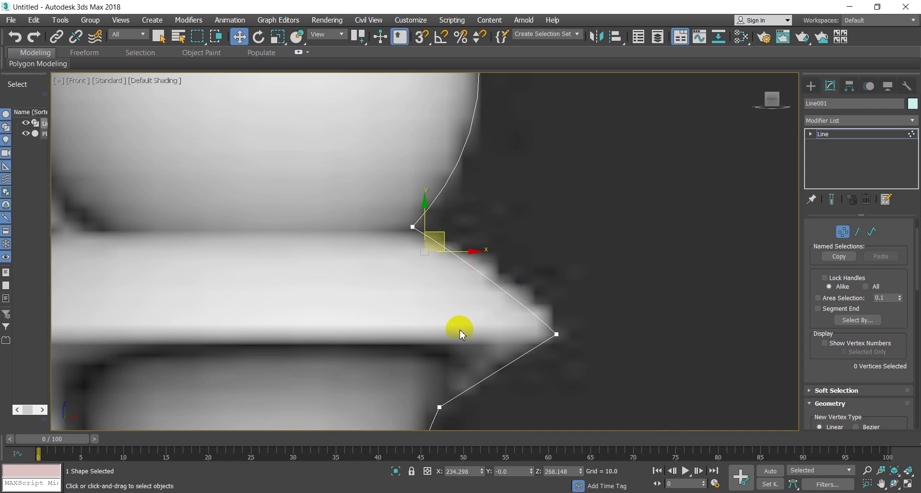
- Raise the tangent of the collar's outer corner vertex to round the collar edge
click(545, 335)
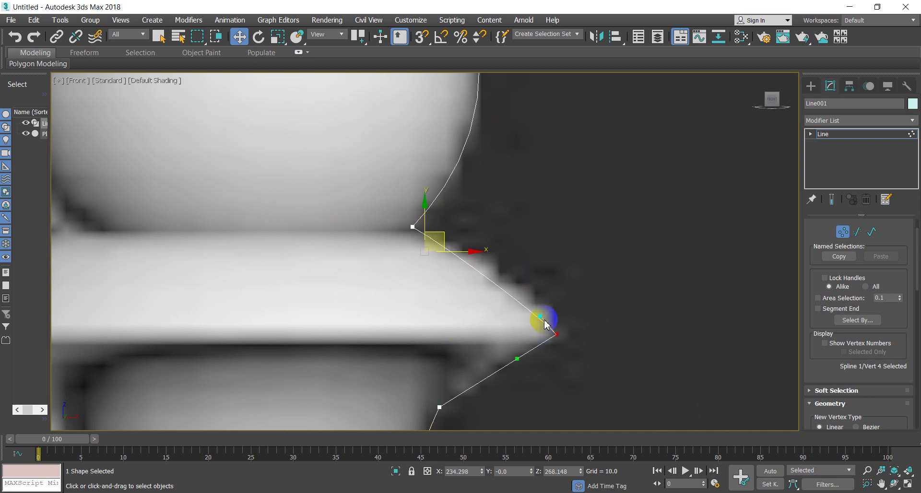
drag(545, 323, 545, 280)
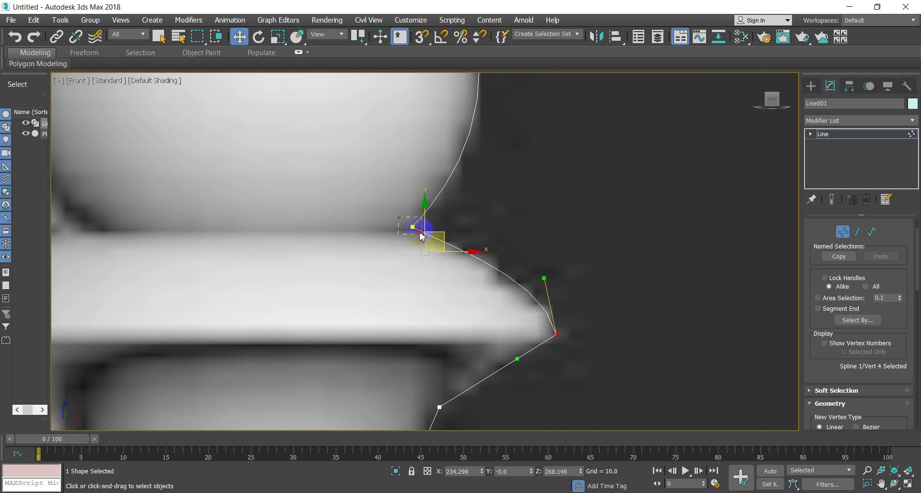
click(420, 234)
scroll(460, 243, down, 5)
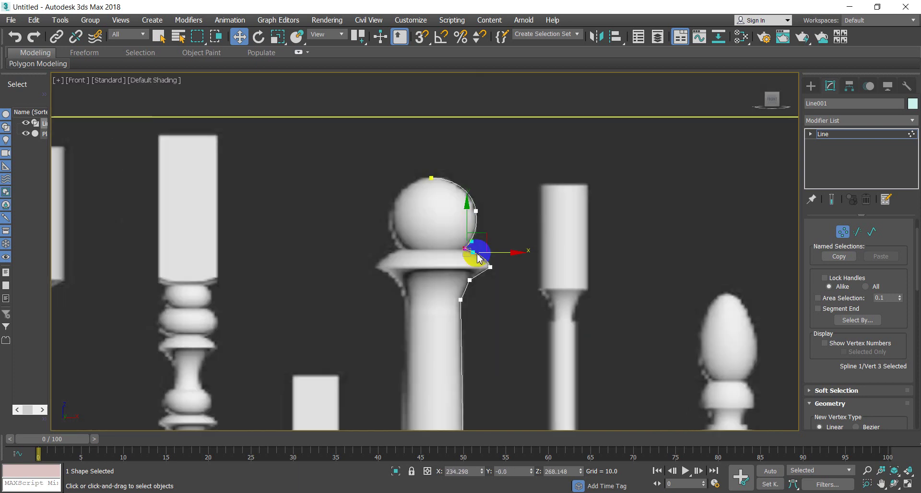
scroll(475, 250, up, 3)
- Bend the curve under the collar and reshape it at the collar's outer edge
click(463, 268)
scroll(447, 251, up, 2)
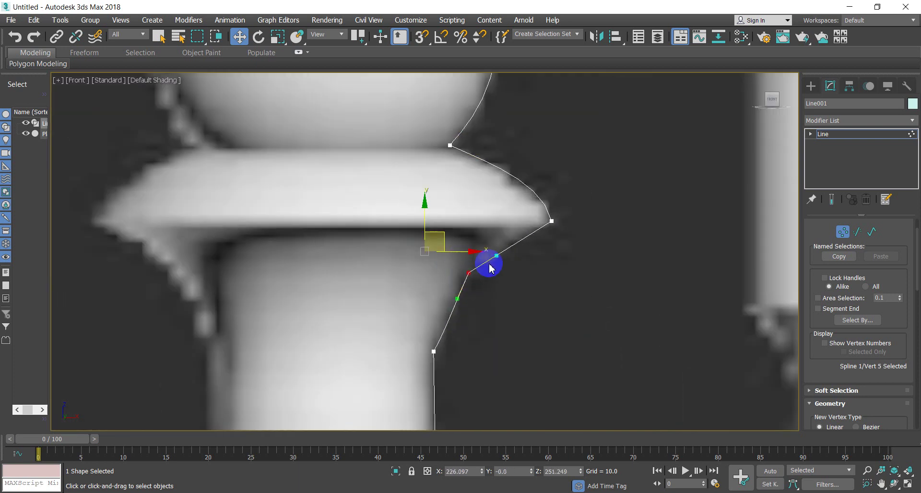
drag(496, 260, 505, 245)
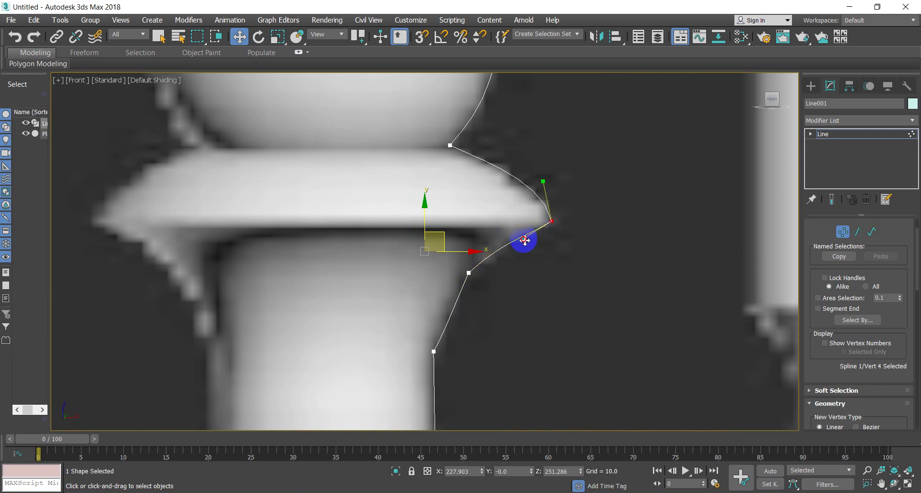
drag(533, 244, 532, 242)
- Ease the curve below the collar smoothly down into the shaft
drag(483, 318, 477, 303)
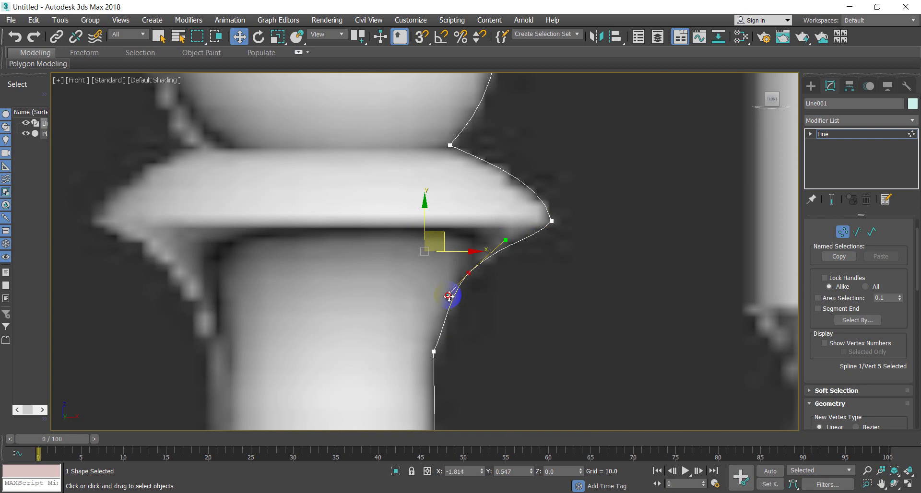
drag(449, 311, 447, 311)
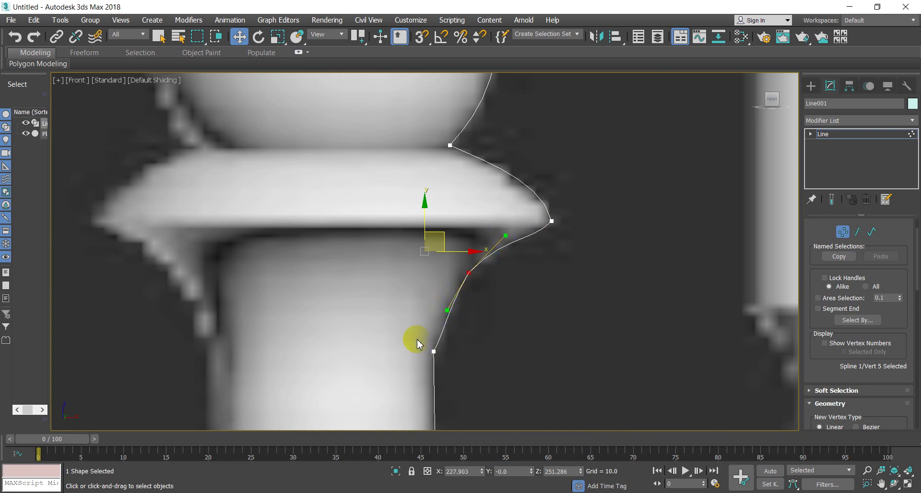
click(431, 345)
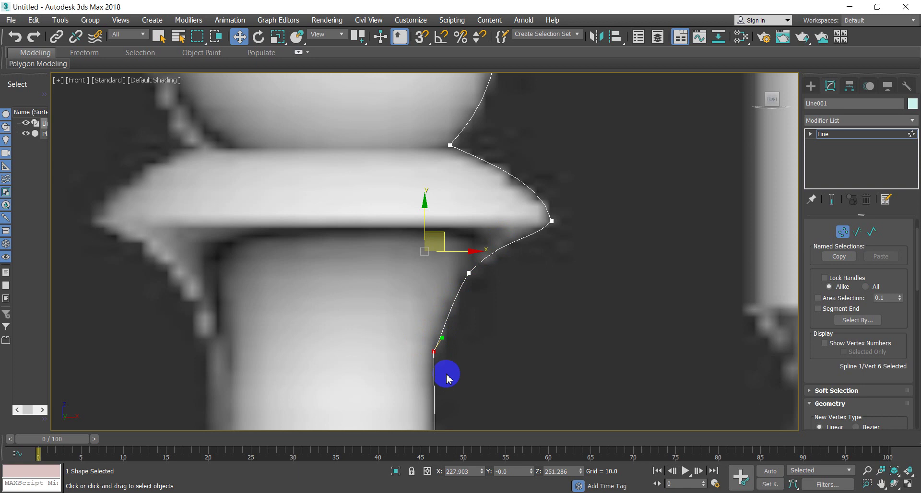
scroll(446, 370, down, 2)
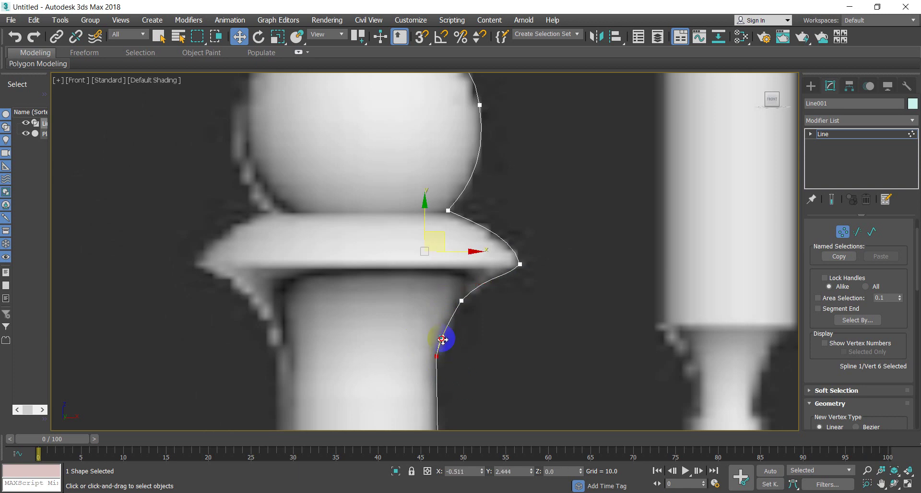
scroll(443, 326, down, 5)
scroll(446, 341, up, 2)
scroll(449, 371, up, 2)
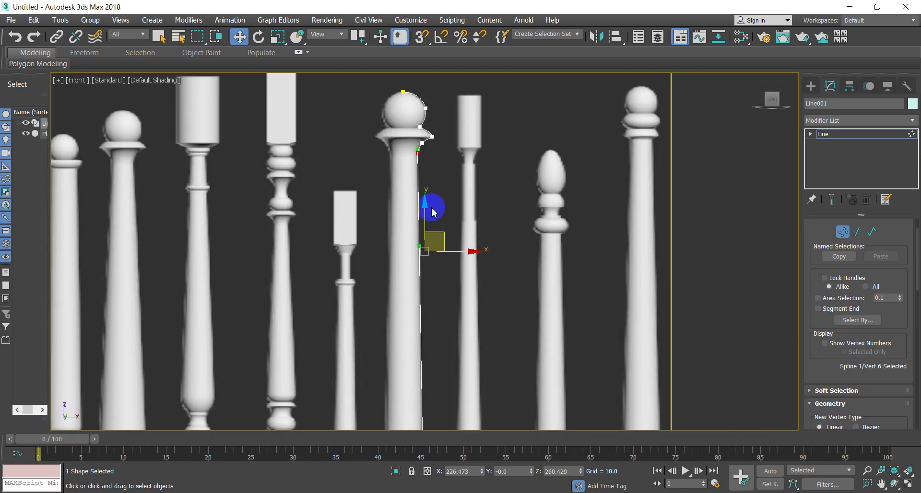
- Bulge the segment below the thin ring's vertex outward and balance its opposite tangent
scroll(431, 284, up, 2)
scroll(432, 201, down, 4)
scroll(448, 247, up, 2)
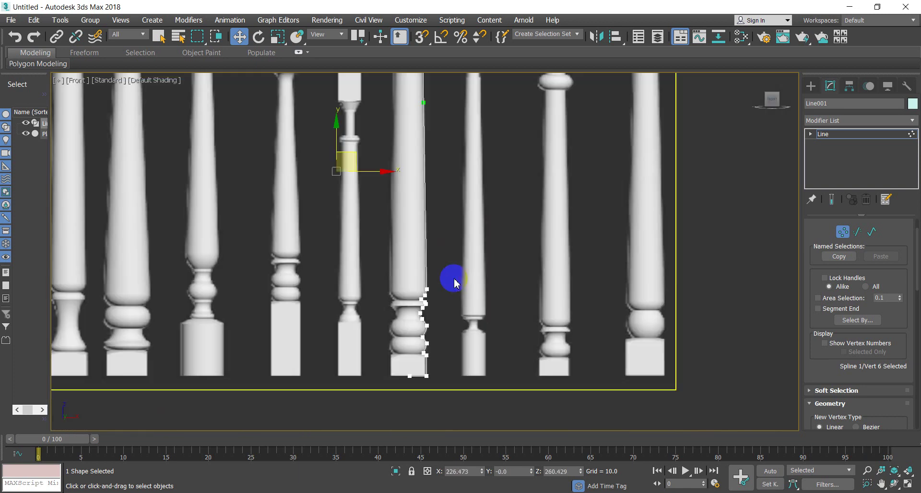
scroll(450, 282, up, 3)
scroll(410, 318, up, 2)
click(433, 258)
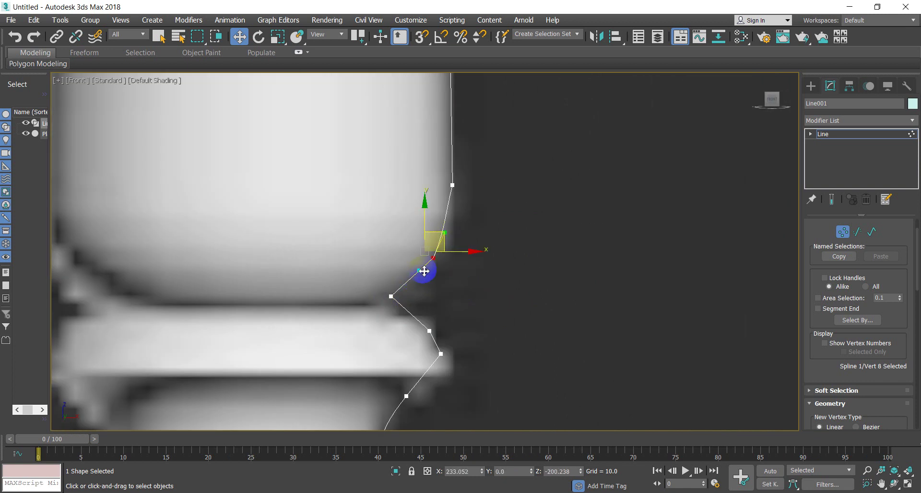
click(430, 331)
drag(409, 347, 459, 367)
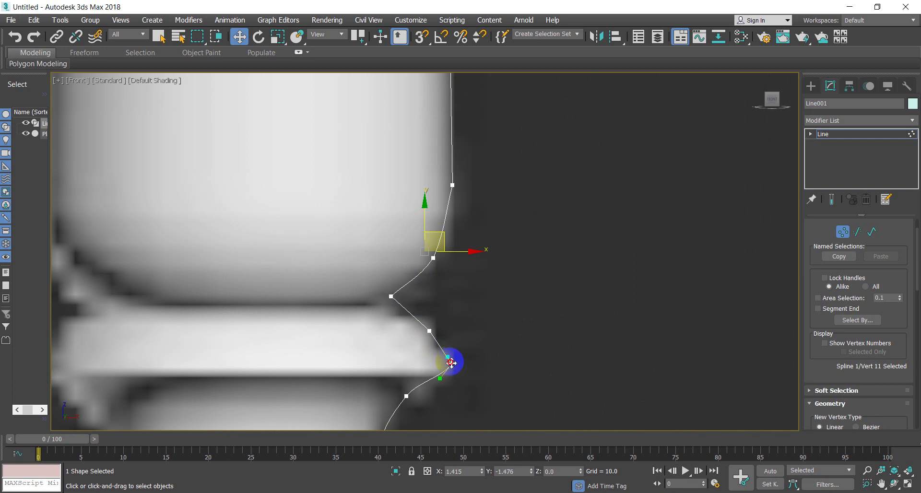
click(432, 332)
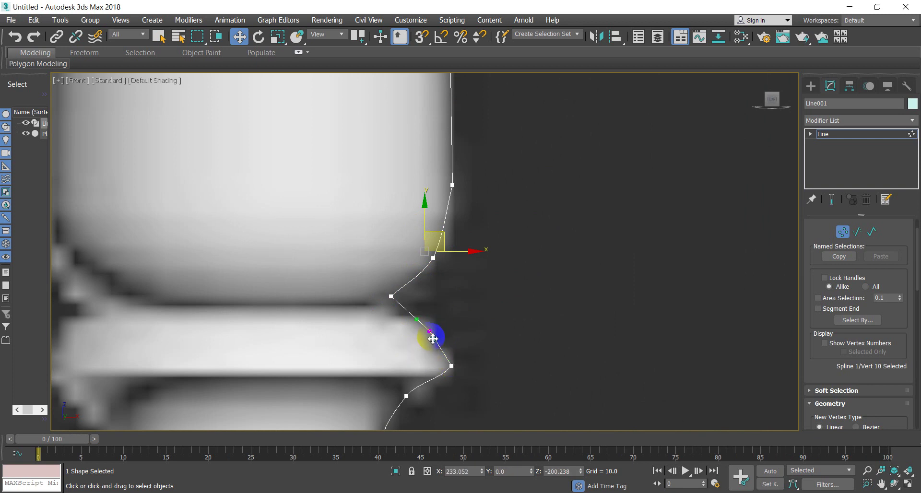
drag(433, 338, 455, 349)
drag(417, 318, 420, 319)
- Shape the tangent between the two bulbs and nudge the lower bulb's vertex slightly down
click(459, 373)
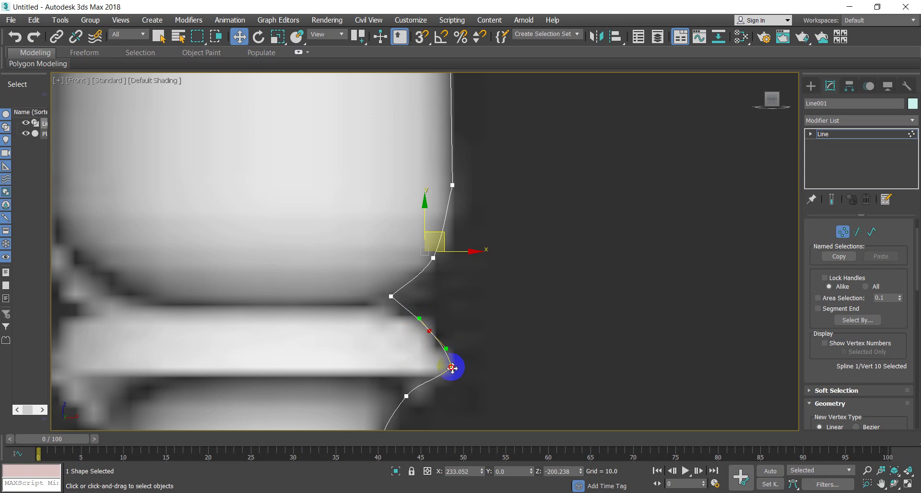
scroll(451, 360, down, 3)
scroll(456, 353, down, 3)
scroll(432, 319, up, 6)
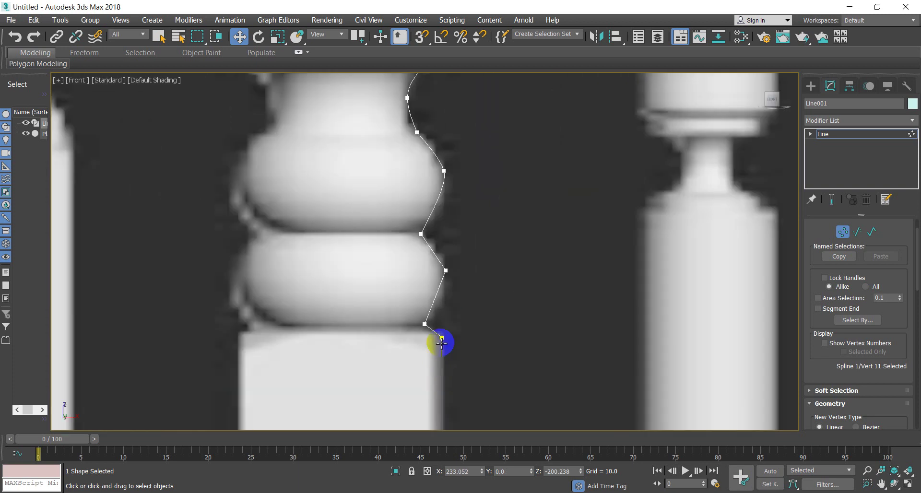
click(435, 270)
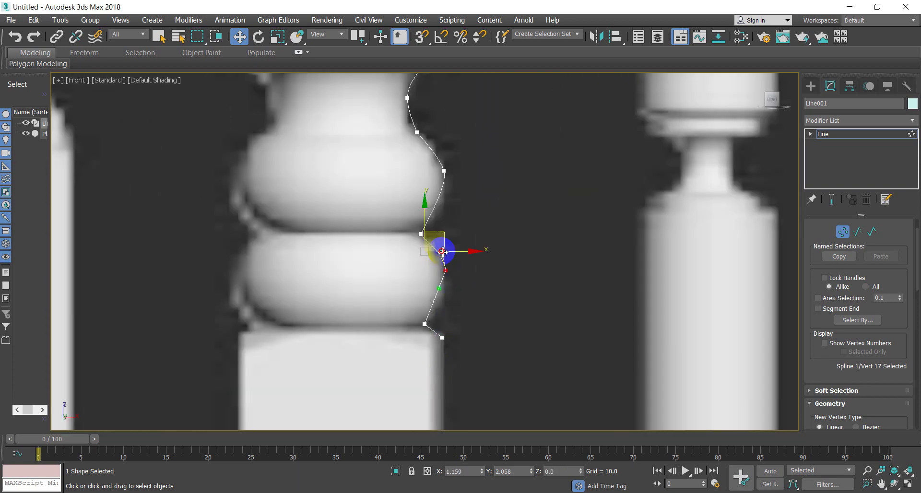
mouse_move(441, 302)
mouse_down()
mouse_move(457, 293)
mouse_move(442, 315)
mouse_up()
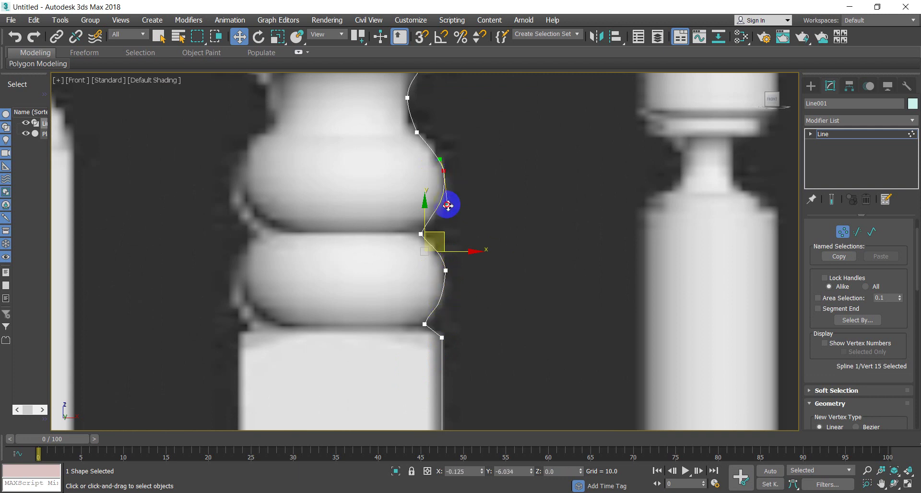
mouse_move(434, 171)
middle_down()
mouse_move(442, 332)
mouse_move(406, 191)
middle_up()
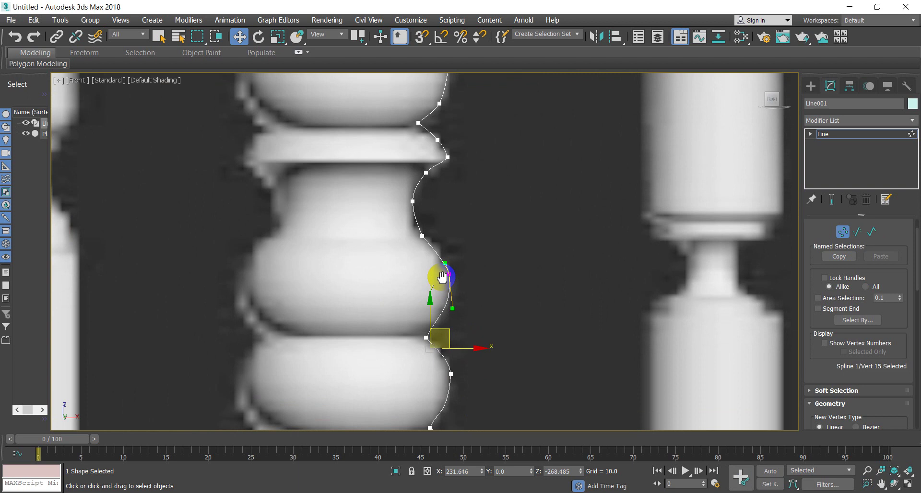
scroll(432, 288, down, 3)
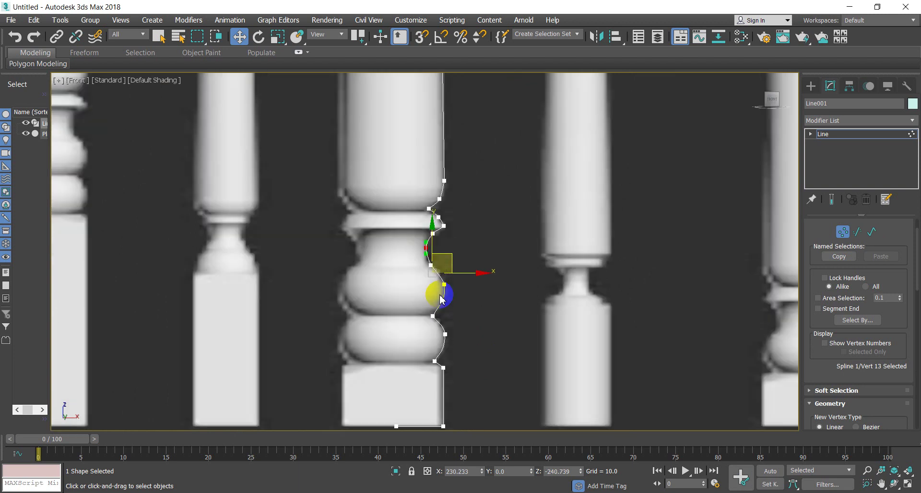
scroll(442, 338, up, 2)
scroll(442, 336, up, 1)
mouse_move(451, 275)
mouse_down()
mouse_move(458, 297)
mouse_move(453, 287)
mouse_up()
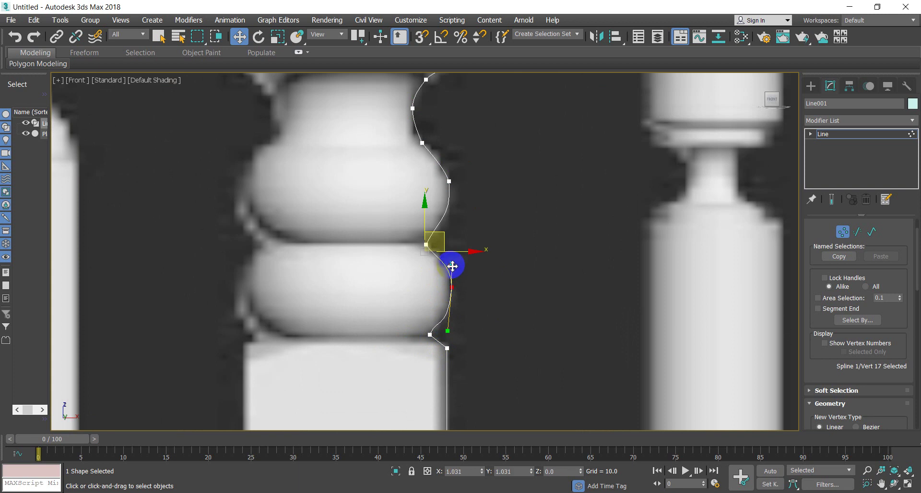
- Exit vertex editing and reselect the Line001 profile
click(843, 232)
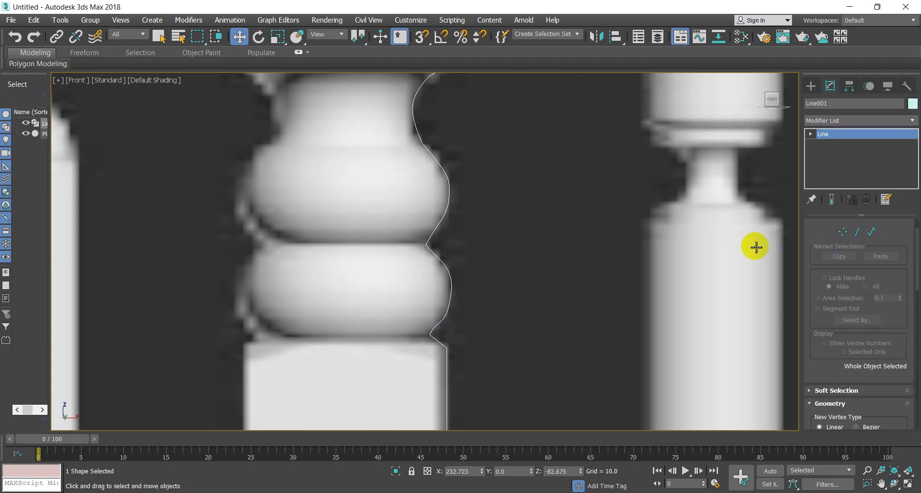
click(584, 251)
scroll(580, 257, down, 5)
scroll(452, 183, down, 2)
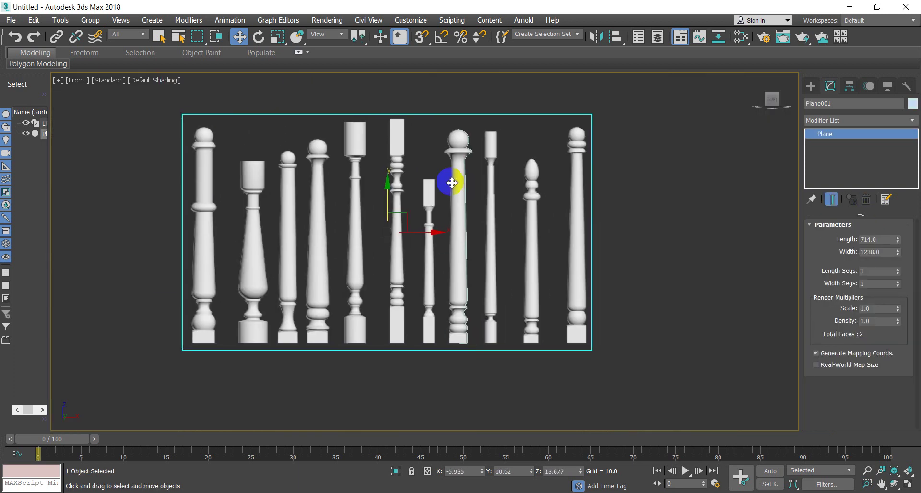
click(465, 168)
scroll(469, 159, up, 4)
scroll(470, 155, up, 3)
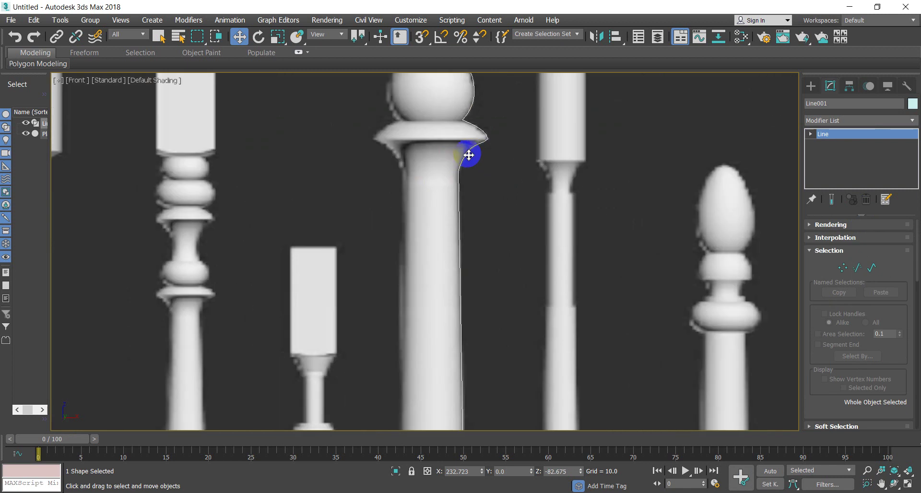
scroll(469, 155, down, 4)
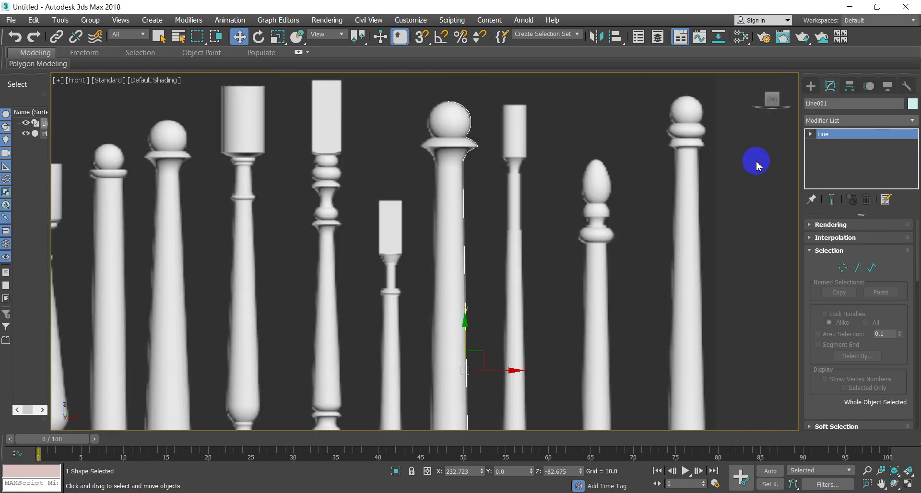
- Add a Lathe modifier to Line001 from the Modifier List and reselect the lathed baluster
click(824, 122)
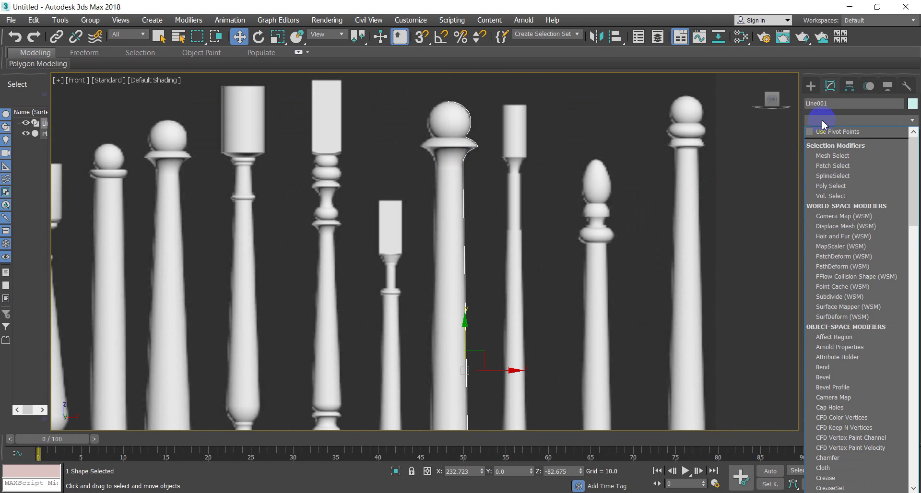
text(lathe)
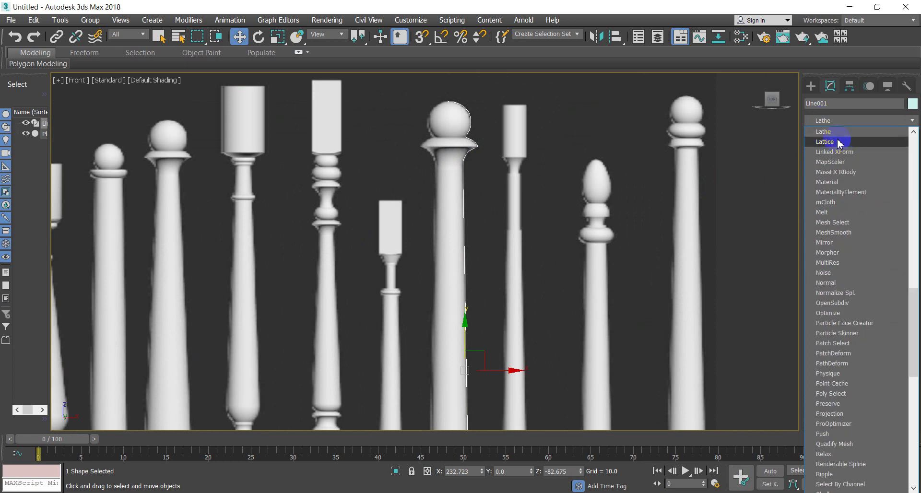
click(823, 132)
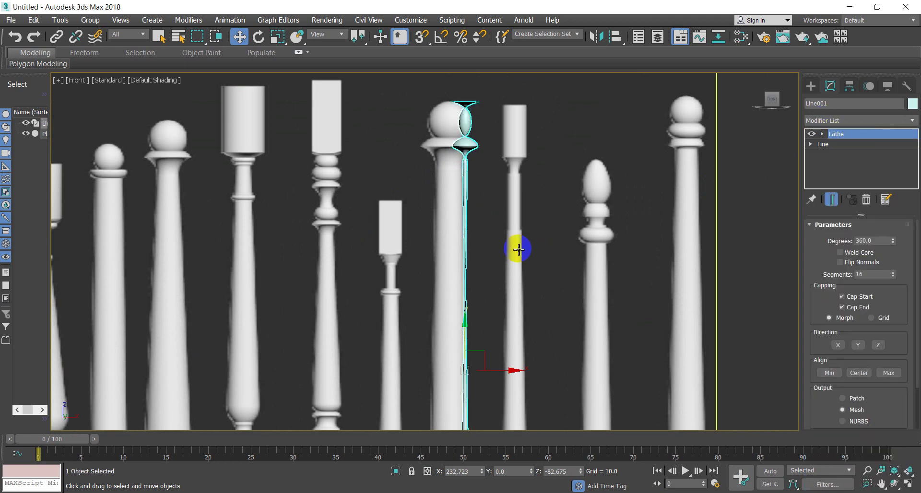
scroll(518, 249, down, 4)
scroll(480, 199, up, 3)
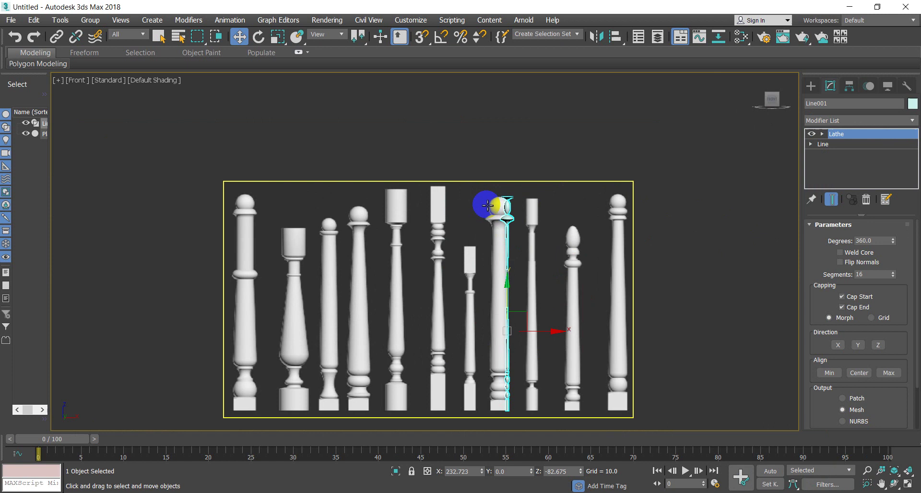
click(623, 144)
click(508, 232)
scroll(552, 288, down, 2)
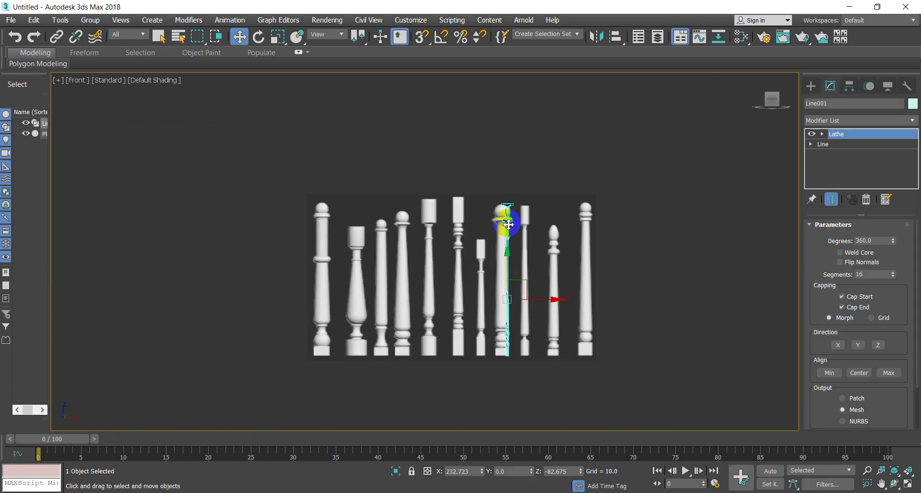
scroll(550, 267, down, 3)
- Clone the lathed baluster to the right as copy Line002 and zoom in on its top
shift+drag(551, 266, 685, 266)
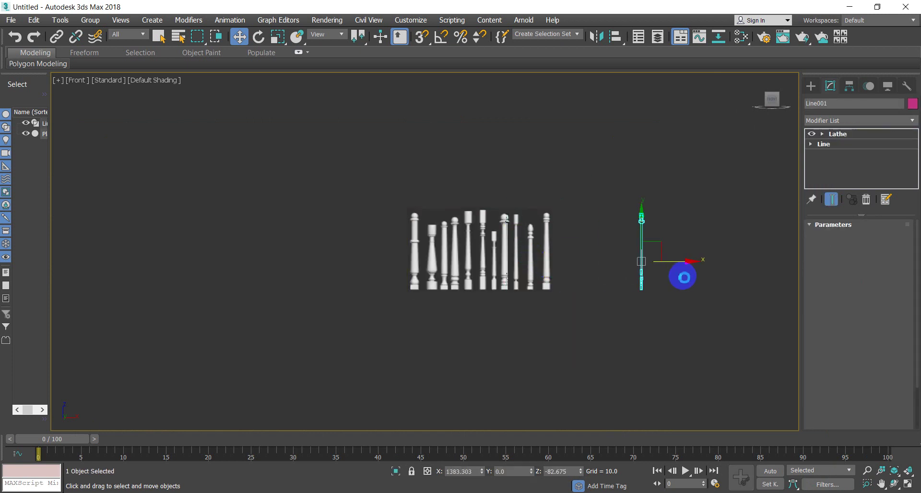
click(460, 303)
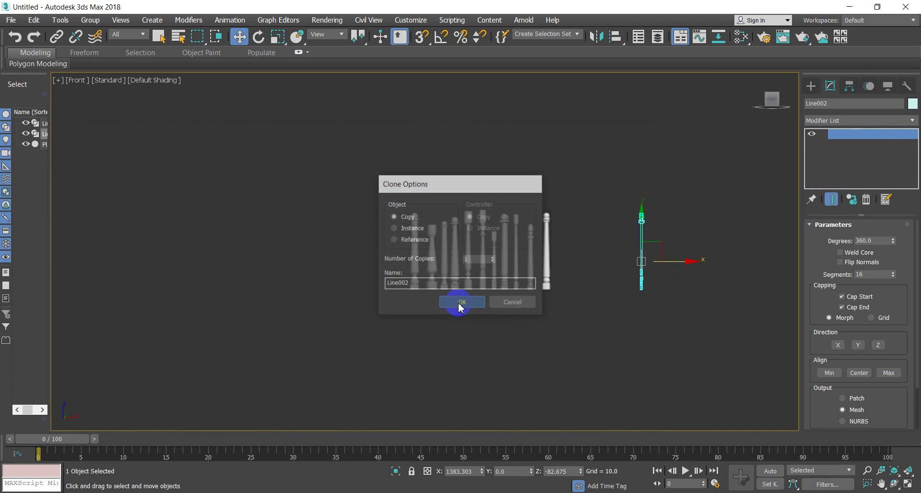
click(662, 325)
scroll(655, 283, up, 3)
click(618, 243)
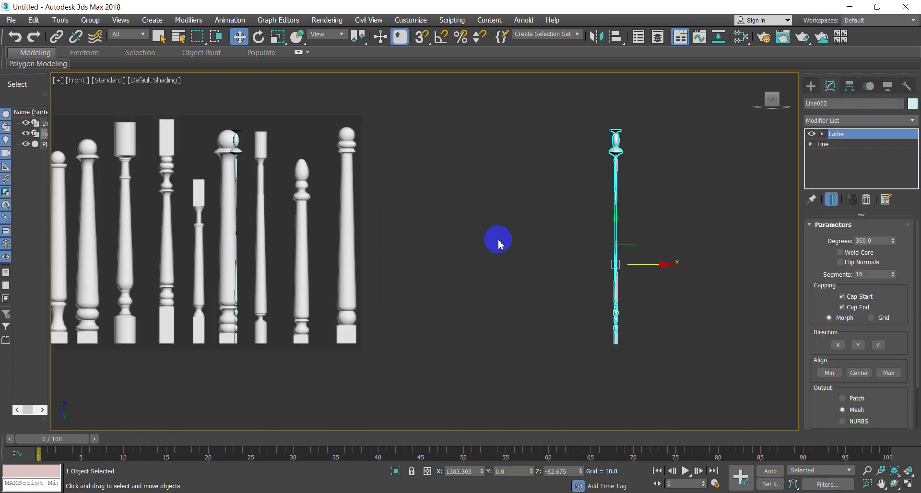
scroll(623, 139, up, 2)
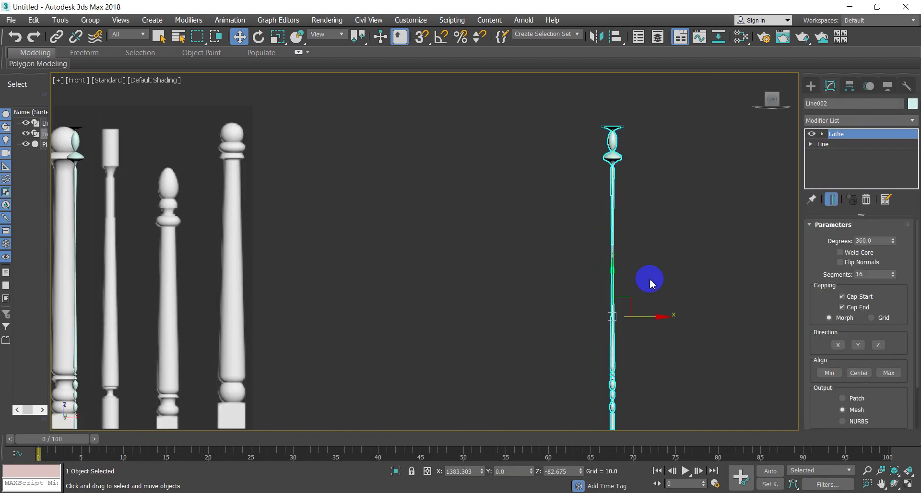
scroll(650, 284, down, 5)
scroll(643, 296, up, 5)
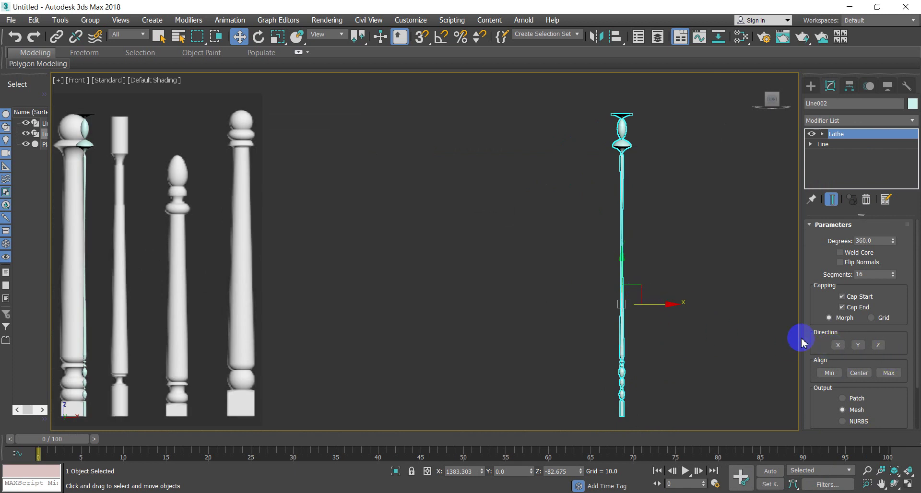
- Try lathing Line002 around the X axis, then the Y axis, orbiting to inspect each
click(839, 345)
scroll(598, 284, down, 5)
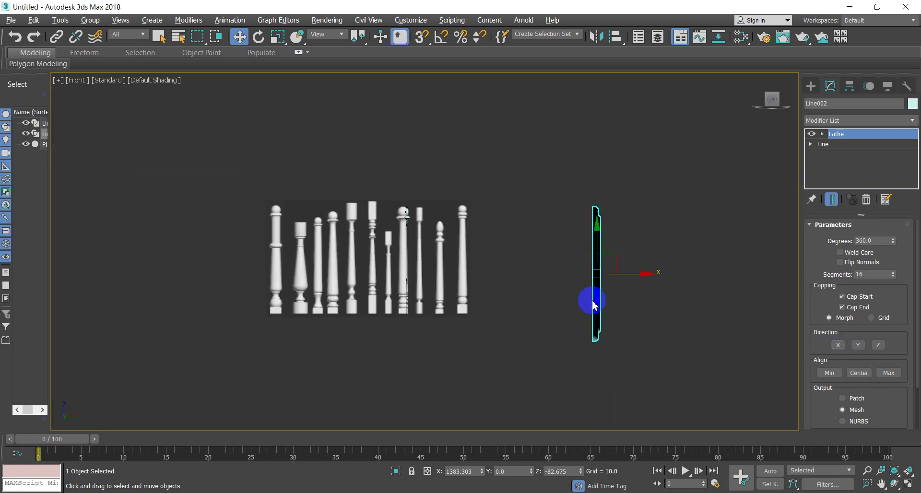
mouse_move(594, 305)
alt+middle_down()
mouse_move(603, 318)
mouse_move(643, 298)
alt+middle_up()
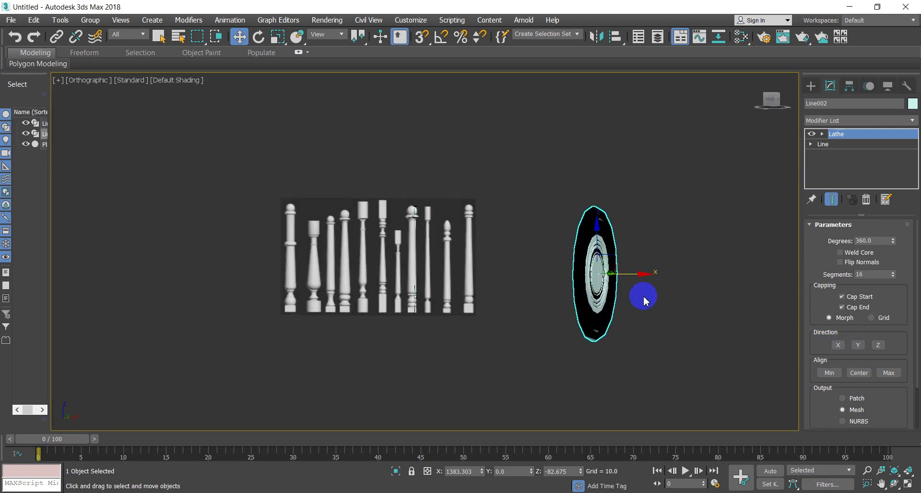
click(858, 346)
scroll(608, 225, up, 5)
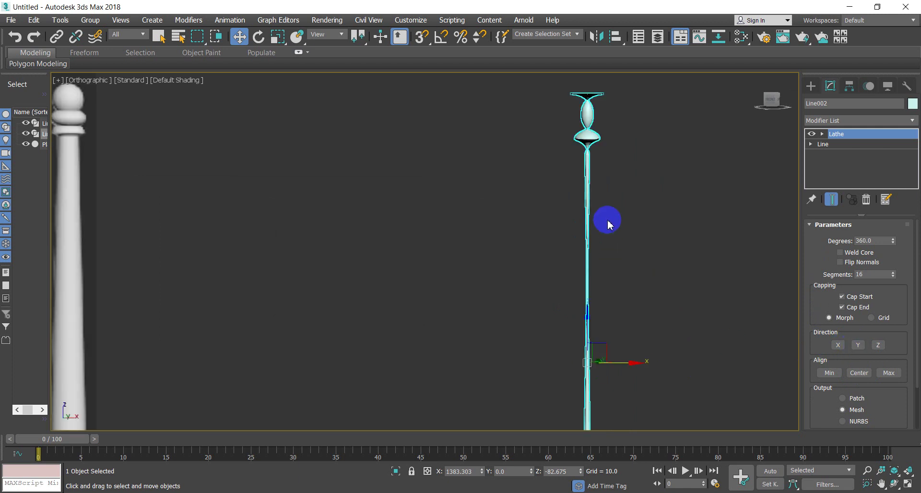
scroll(504, 293, down, 5)
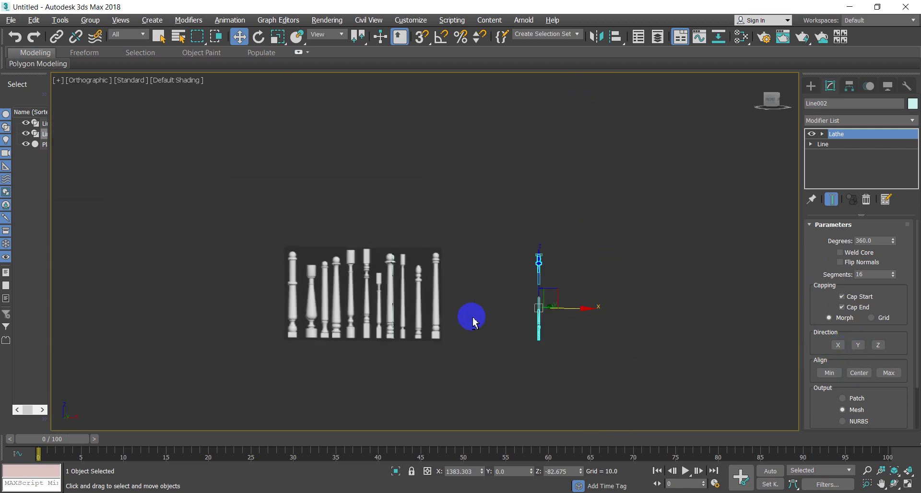
scroll(534, 304, up, 2)
scroll(555, 308, up, 4)
scroll(571, 331, down, 5)
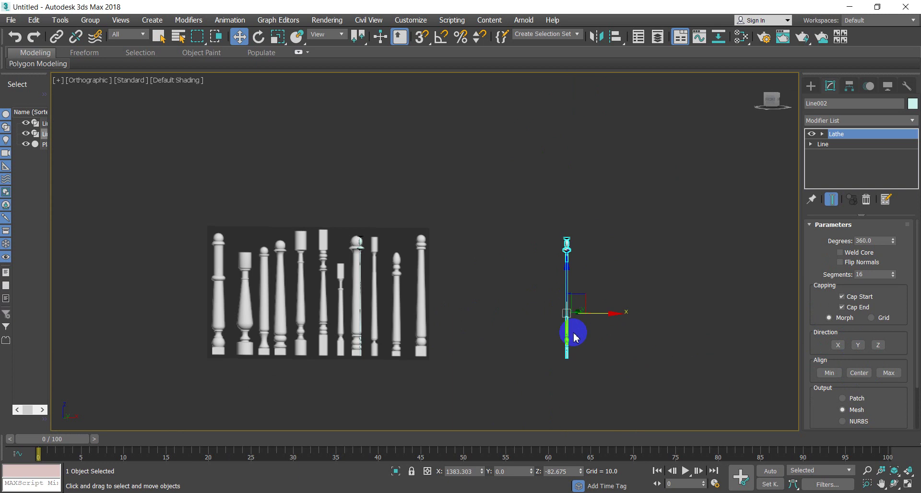
scroll(581, 332, up, 4)
scroll(592, 309, down, 2)
- Try the Z axis, orbit around the resulting disc, then return the lathe to Y
click(884, 349)
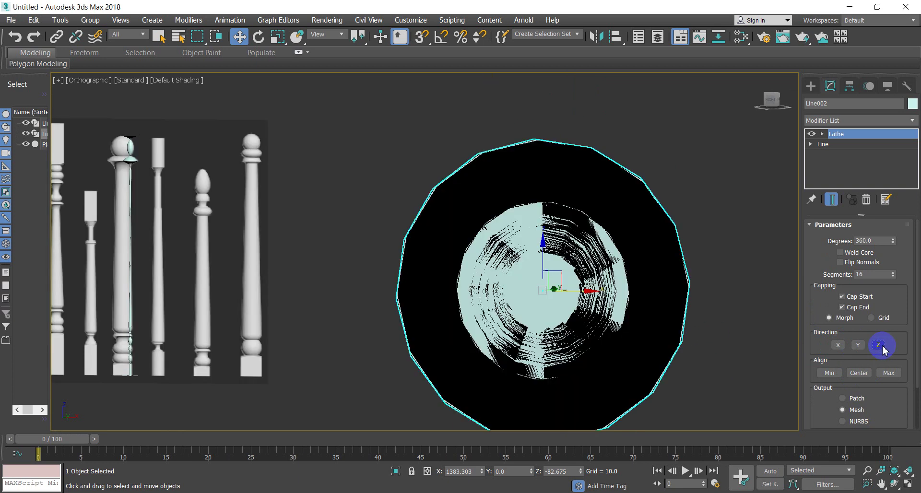
scroll(624, 341, down, 5)
mouse_move(598, 350)
alt+middle_down()
mouse_move(617, 257)
mouse_move(609, 271)
alt+middle_up()
mouse_move(592, 353)
alt+middle_down()
mouse_move(586, 313)
mouse_move(611, 346)
alt+middle_up()
click(858, 345)
- Show a framed Left view without the grid and retry X, then Y lathe direction
key(l)
key(z)
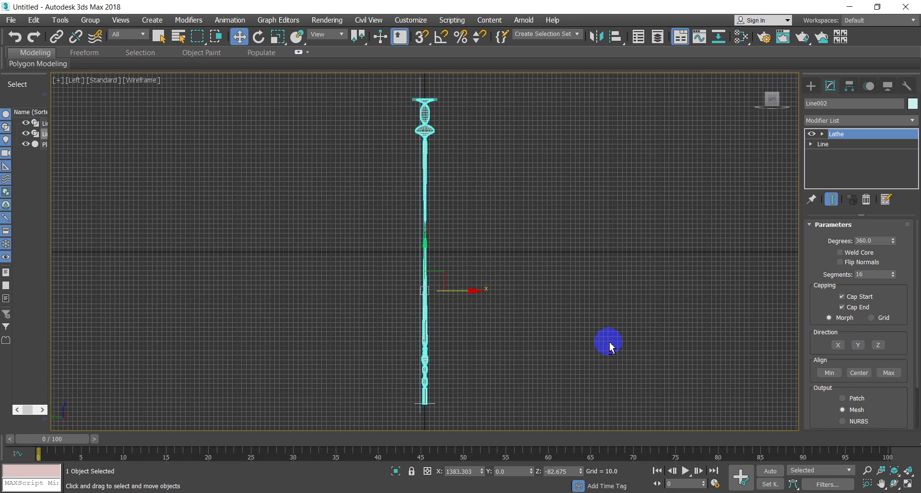
key(g)
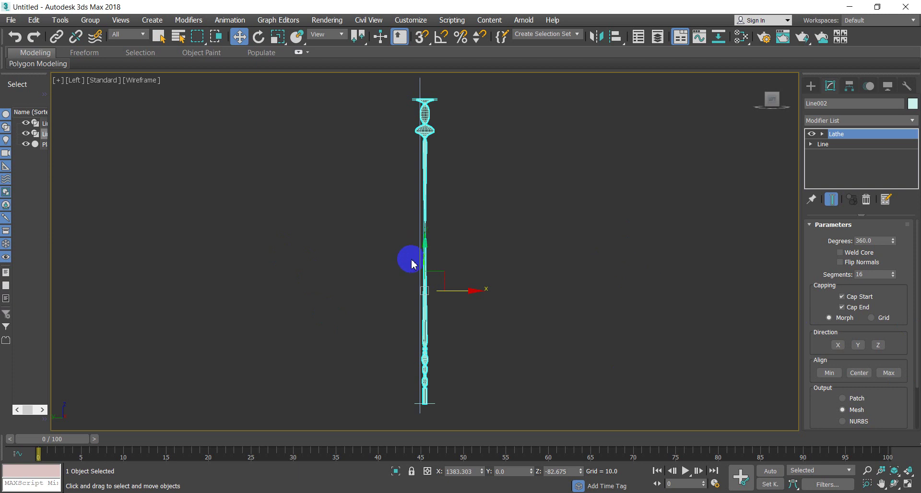
scroll(421, 91, up, 8)
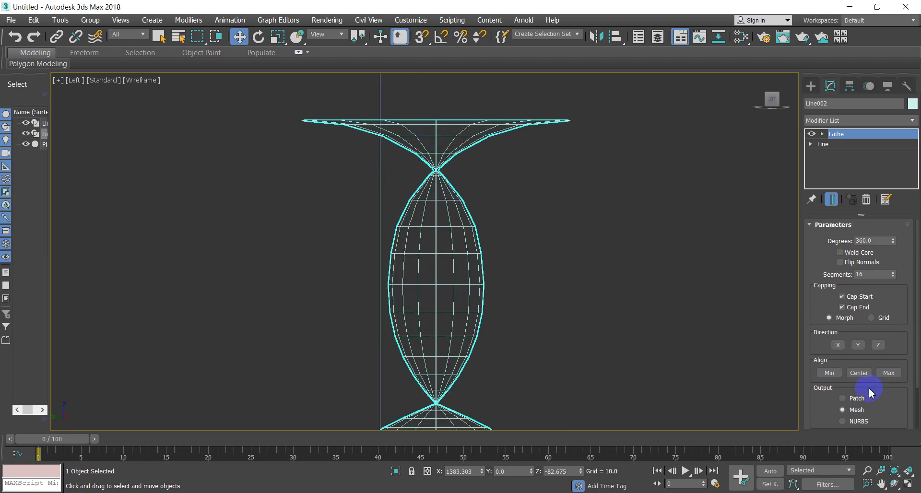
click(448, 135)
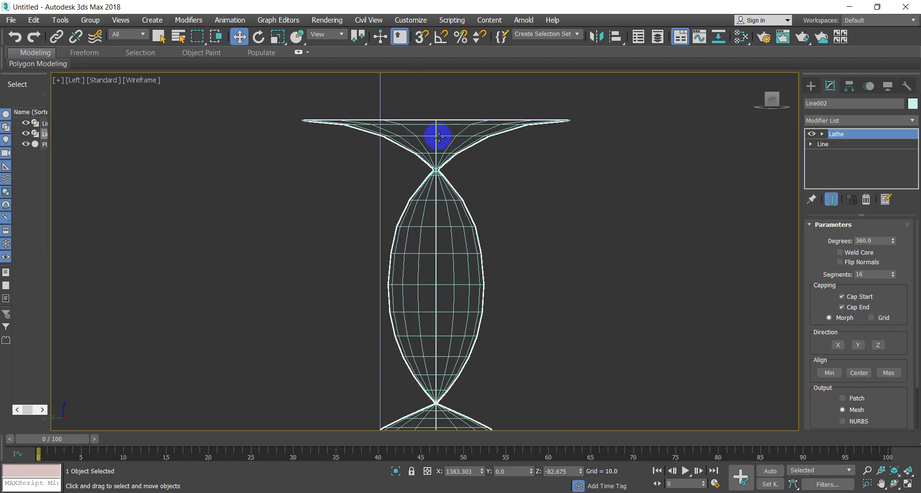
scroll(439, 137, down, 4)
click(840, 347)
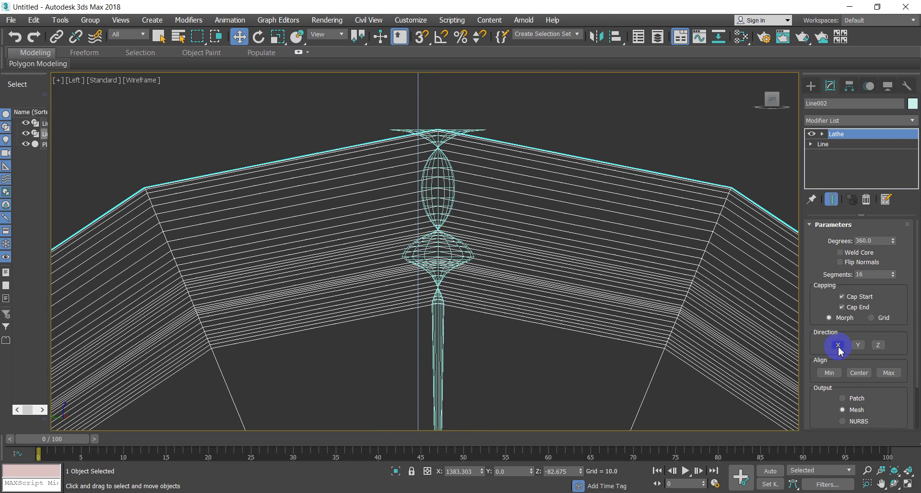
scroll(464, 261, down, 3)
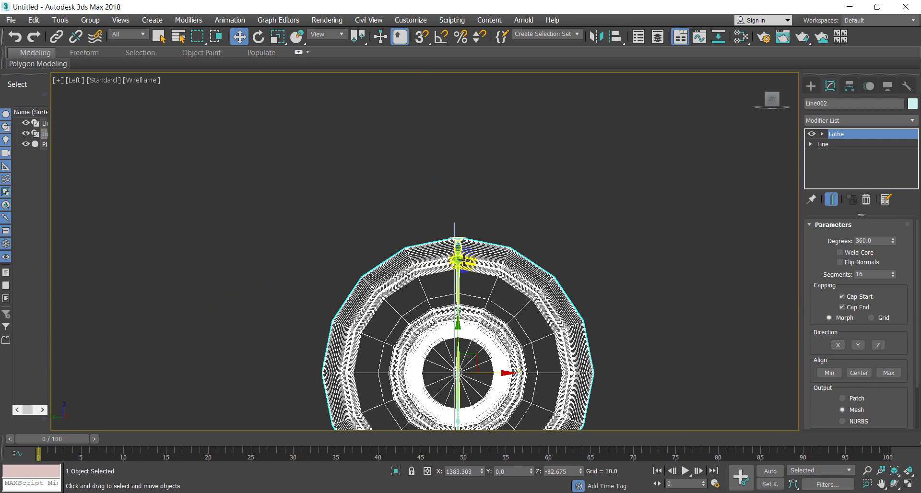
click(858, 345)
- Compare Min and Max lathe alignment in shaded view, then settle on Center
click(830, 373)
middle_drag(473, 304, 486, 181)
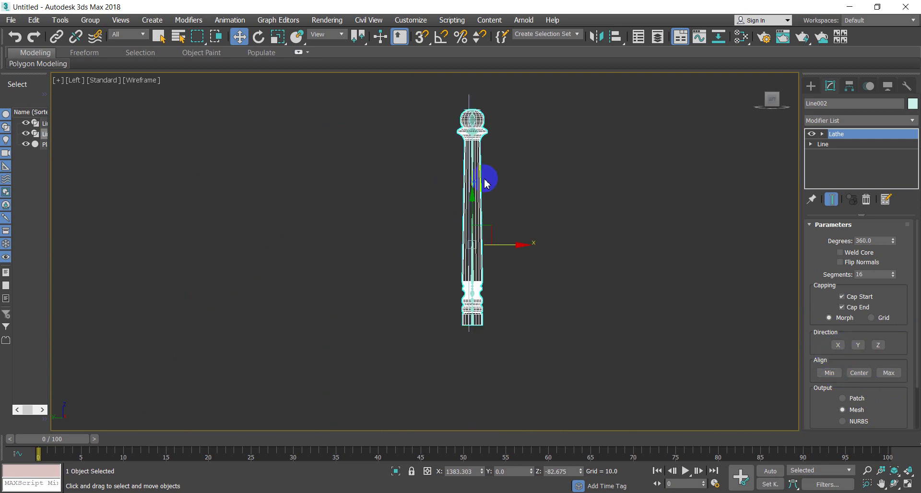
key(F3)
scroll(498, 112, up, 3)
scroll(498, 120, down, 3)
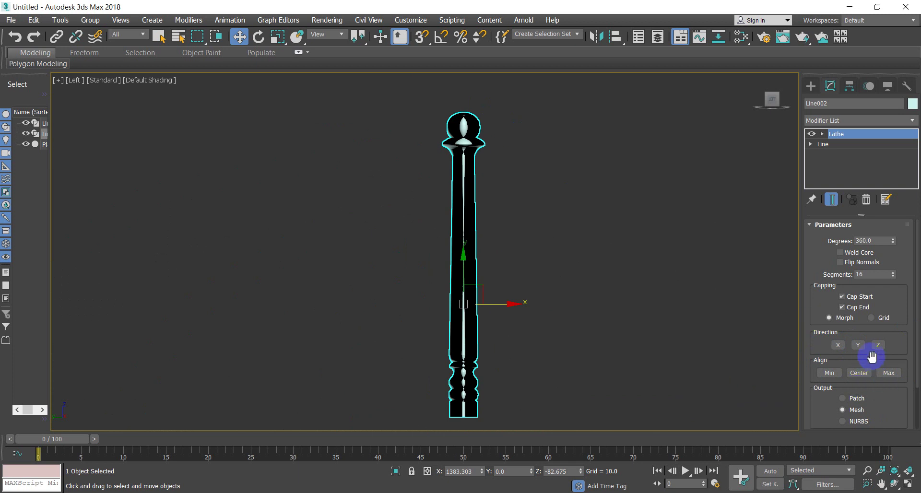
click(888, 374)
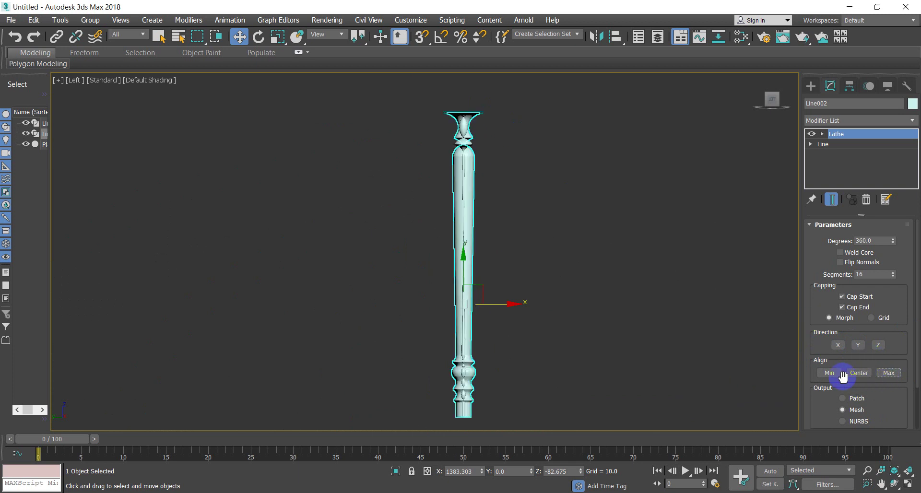
click(863, 377)
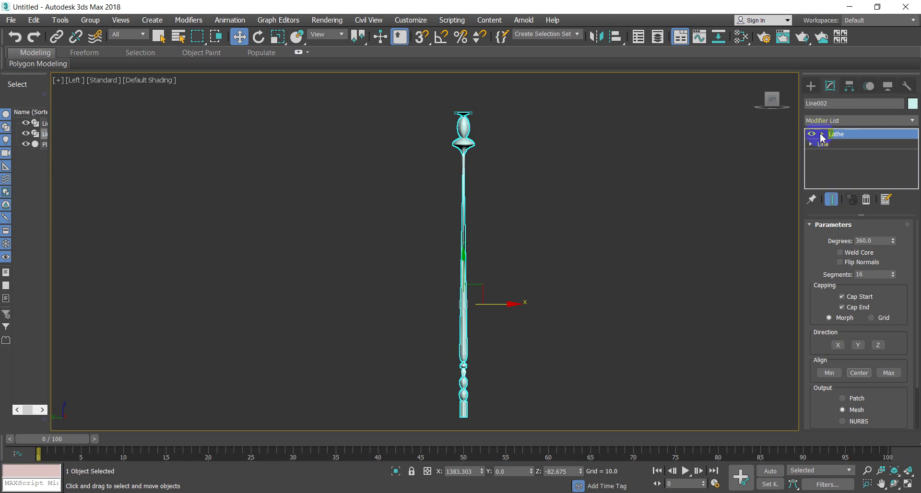
- Shift the lathe axis in the Front view to widen the baluster column
click(840, 144)
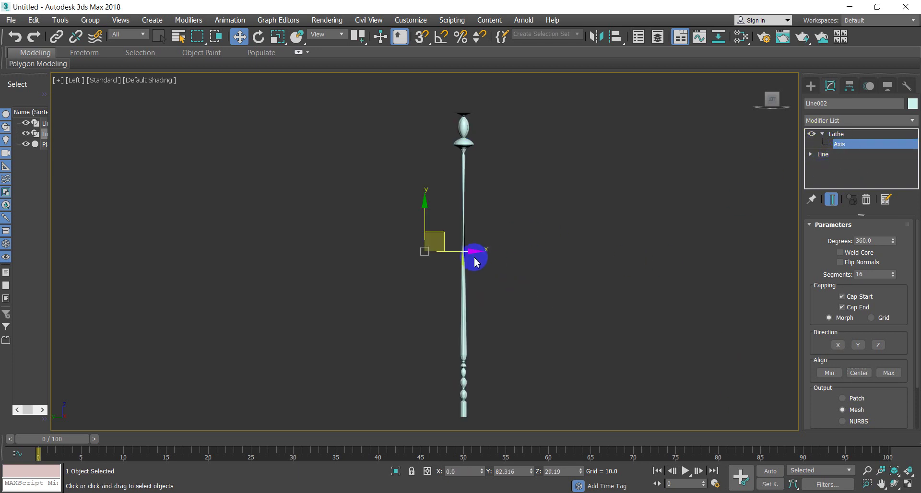
drag(469, 255, 458, 258)
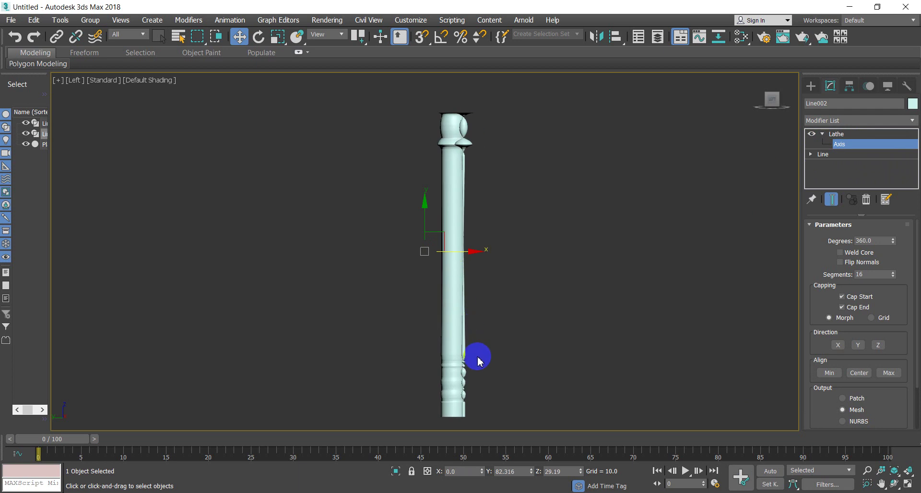
key(f)
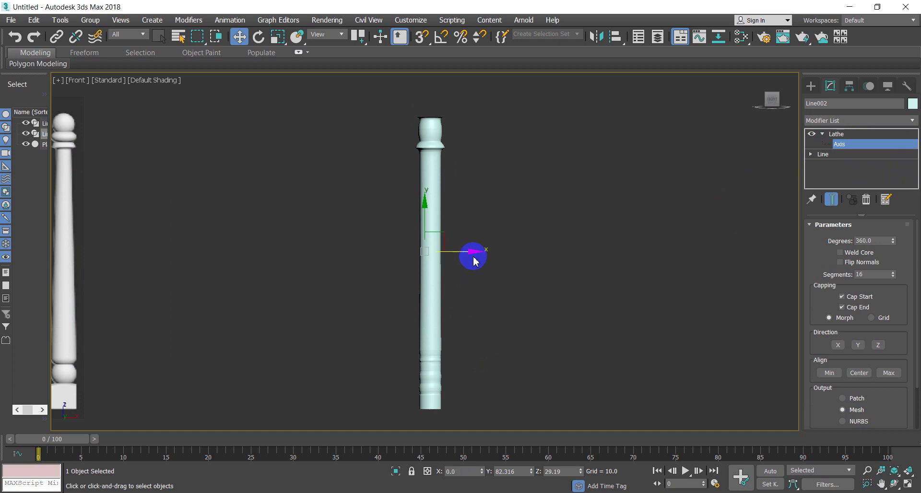
drag(472, 254, 463, 257)
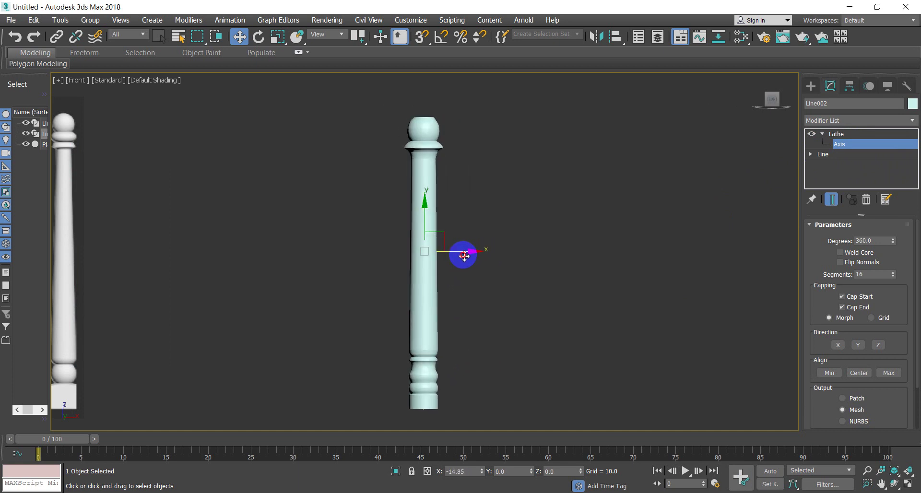
scroll(430, 117, up, 4)
scroll(423, 127, up, 8)
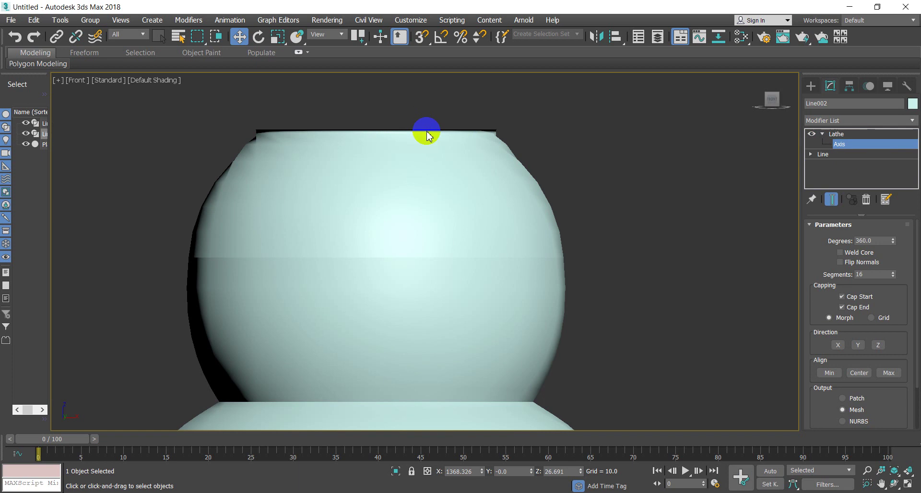
- In wireframe, select the profile line's top, bottom and remaining vertices at Vertex level
key(F3)
scroll(432, 136, down, 5)
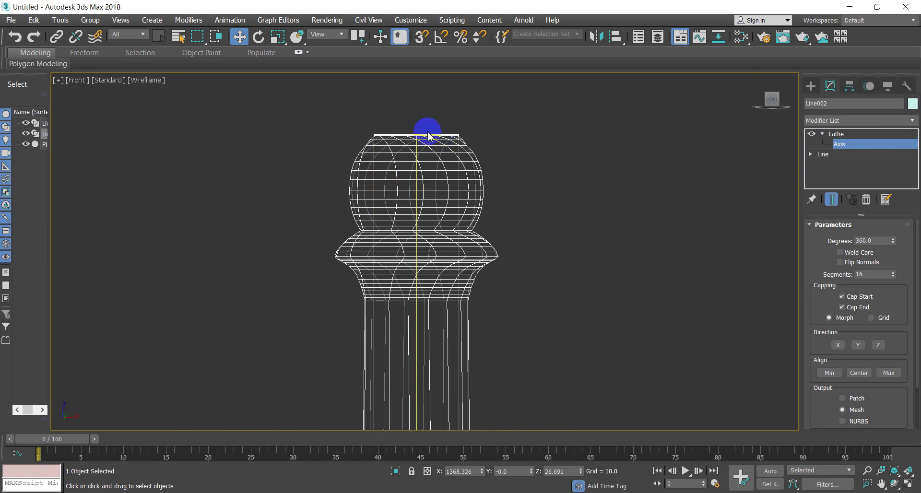
scroll(427, 136, down, 5)
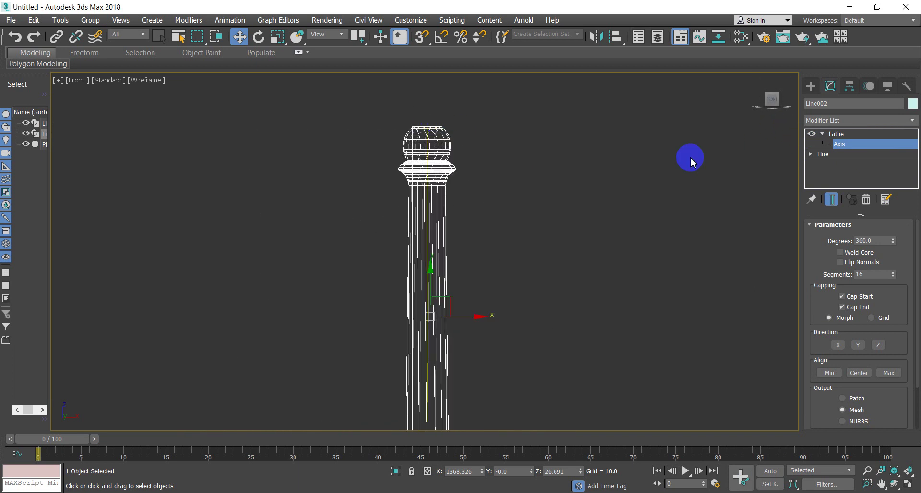
click(811, 154)
click(832, 165)
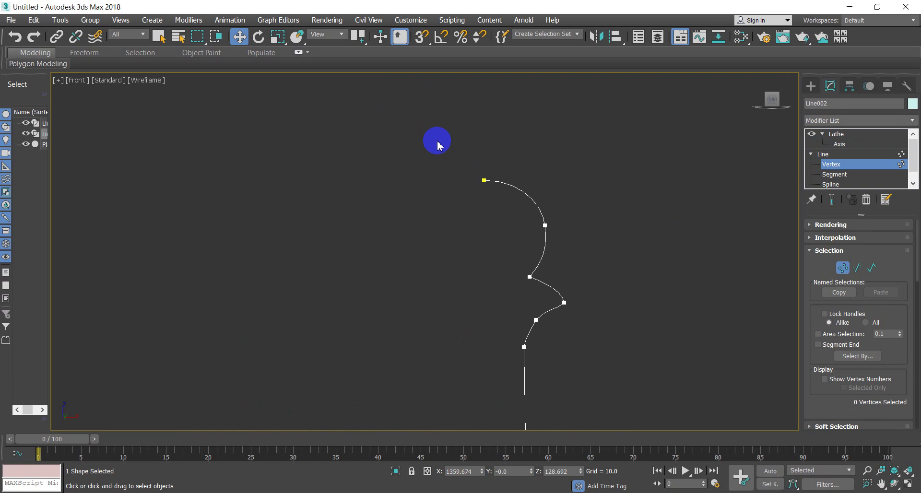
click(483, 180)
scroll(448, 123, down, 3)
drag(396, 239, 415, 280)
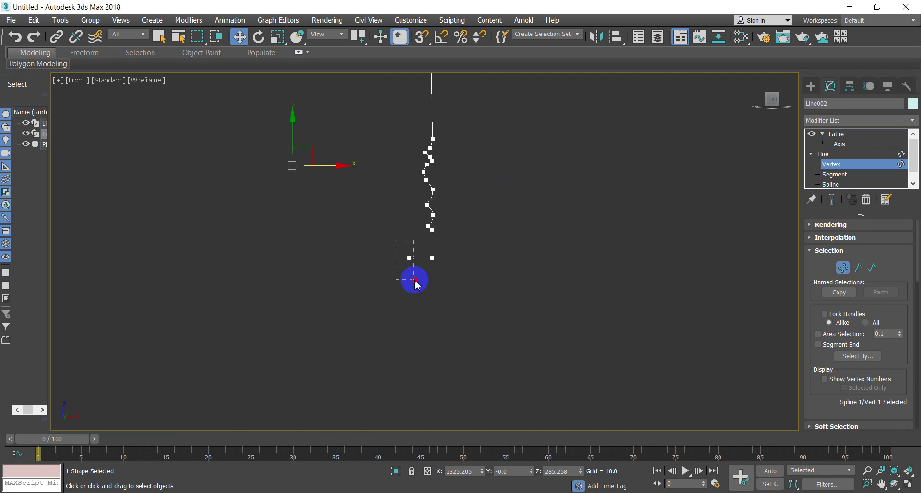
scroll(417, 276, down, 3)
middle_drag(423, 273, 501, 311)
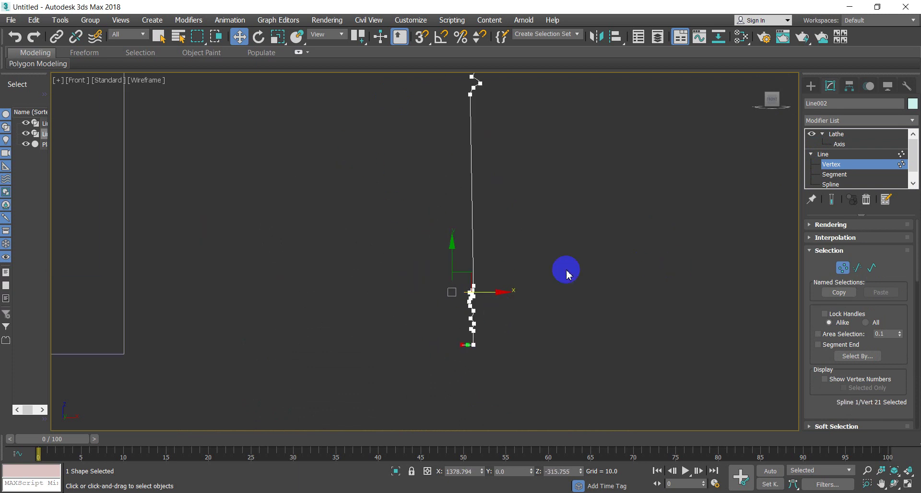
scroll(566, 274, down, 2)
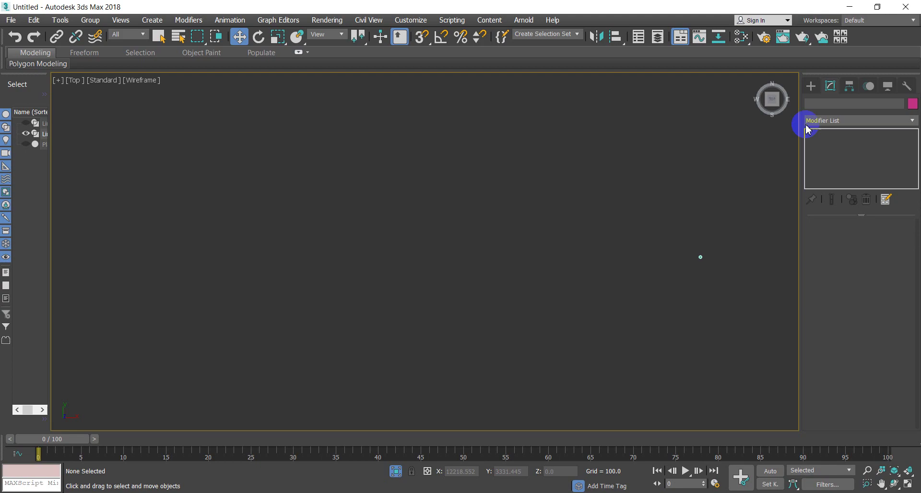
- Draw a rectangle in the Top view, size it Length 4000 by Width 5000, and deselect it
click(811, 86)
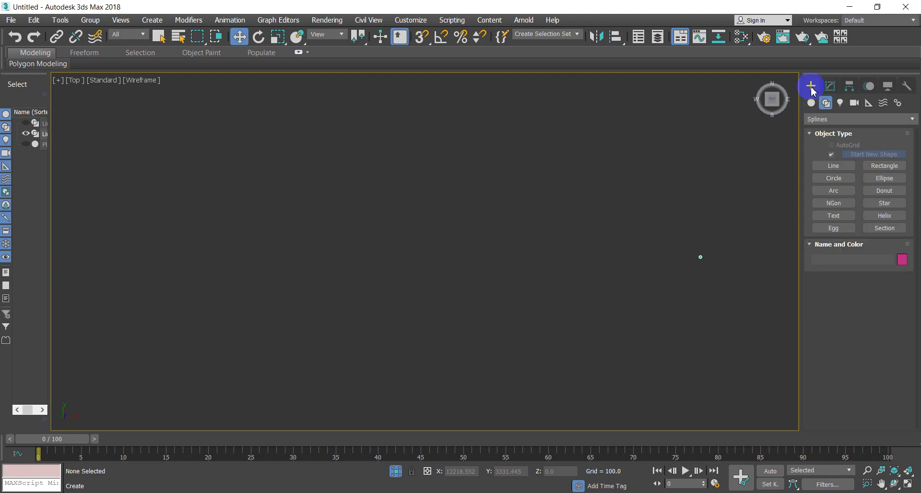
click(883, 167)
drag(335, 146, 570, 285)
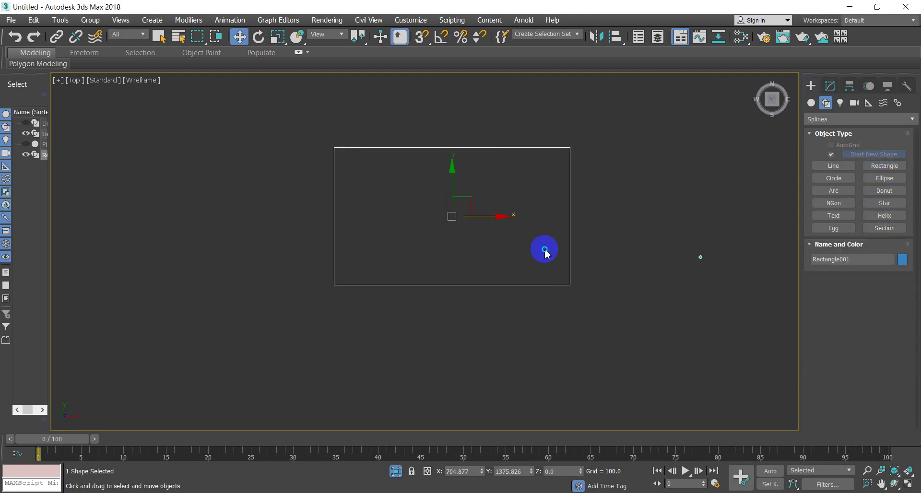
click(831, 86)
click(872, 264)
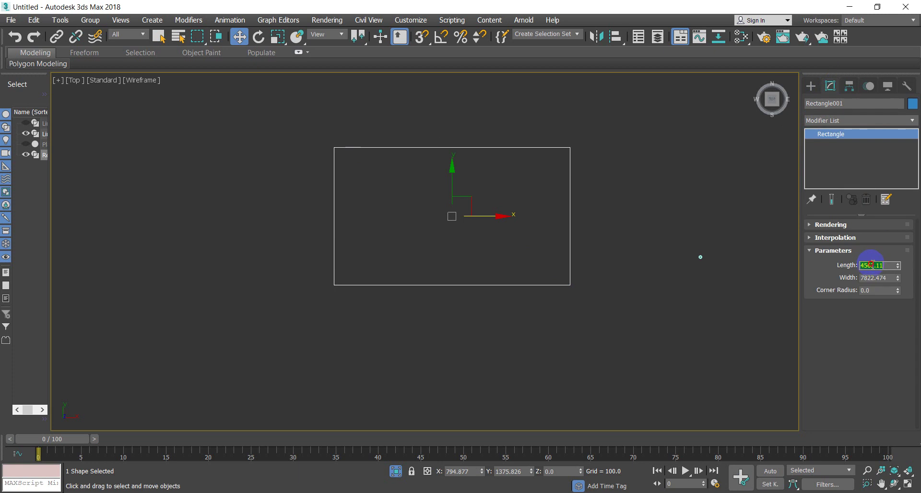
key(Tab)
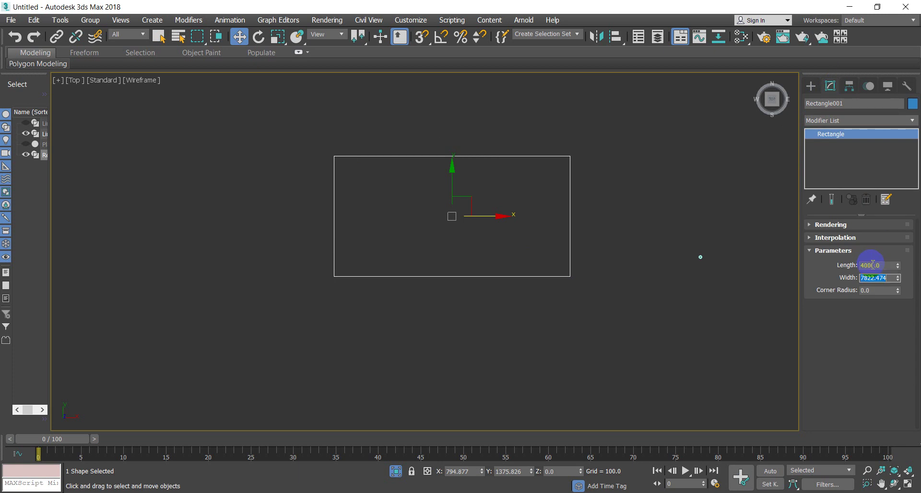
text(5000)
key(Return)
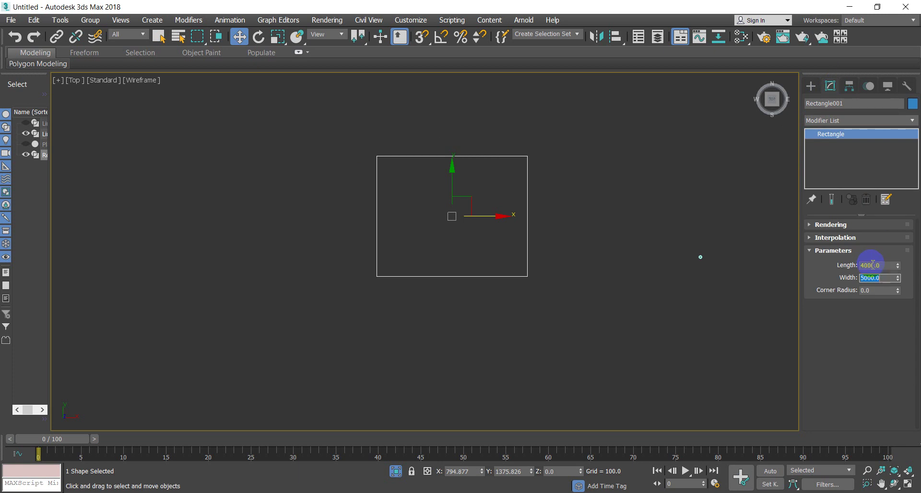
click(549, 284)
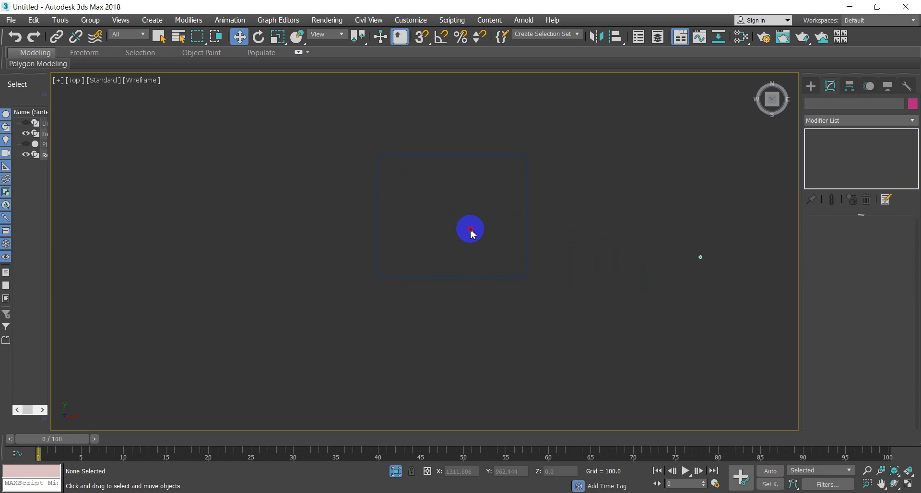
- Reselect Rectangle001, draw a small Rectangle002 to its right, and select it
drag(470, 229, 254, 255)
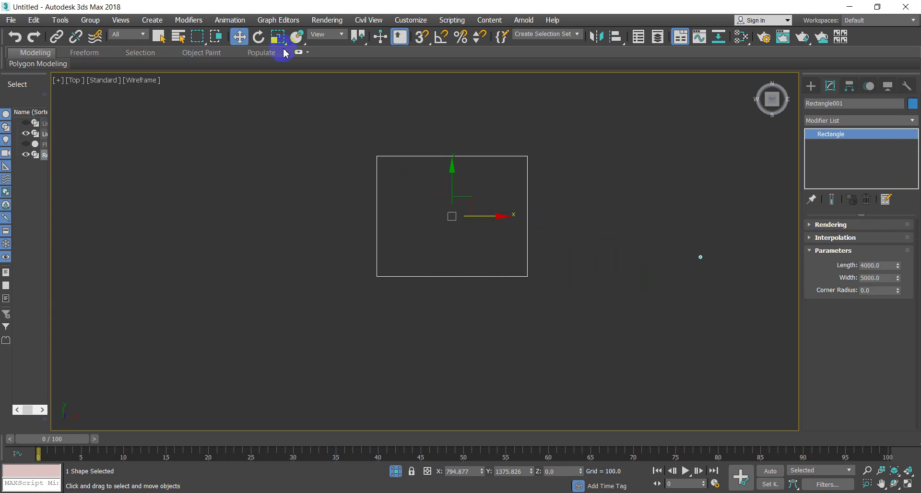
click(811, 87)
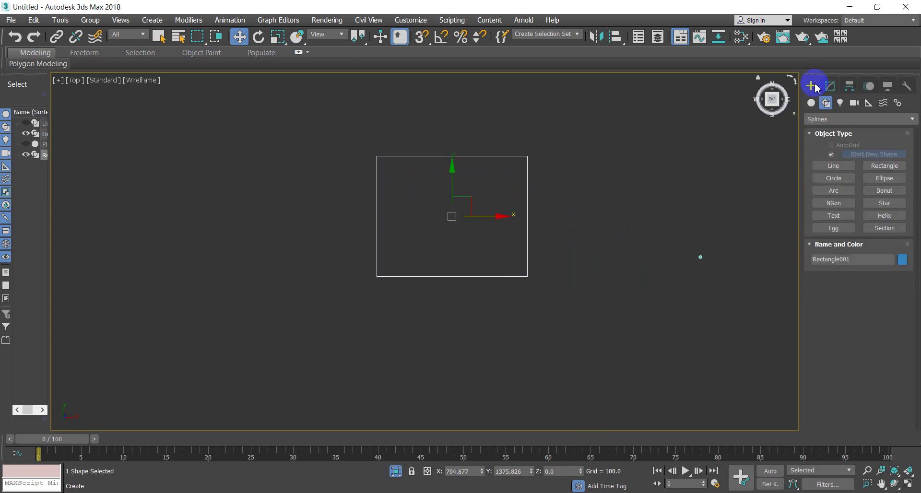
click(880, 170)
scroll(596, 165, up, 3)
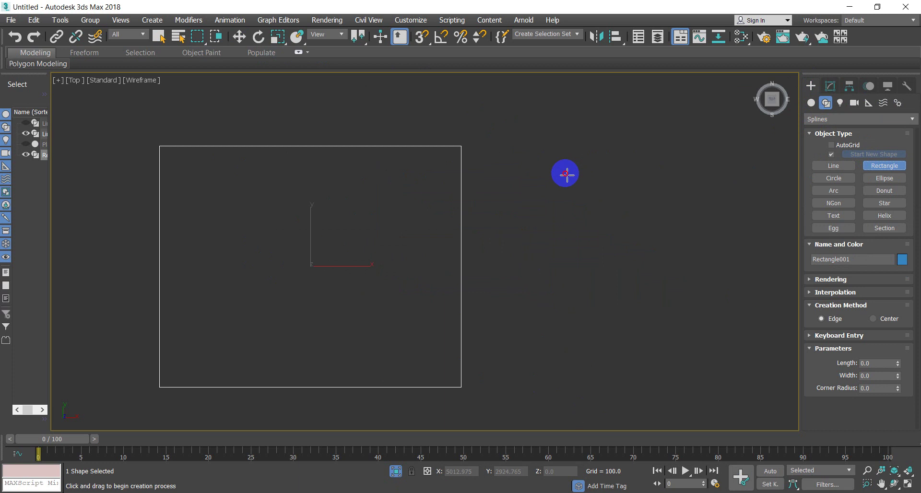
drag(566, 173, 600, 204)
key(w)
click(609, 197)
scroll(609, 197, up, 3)
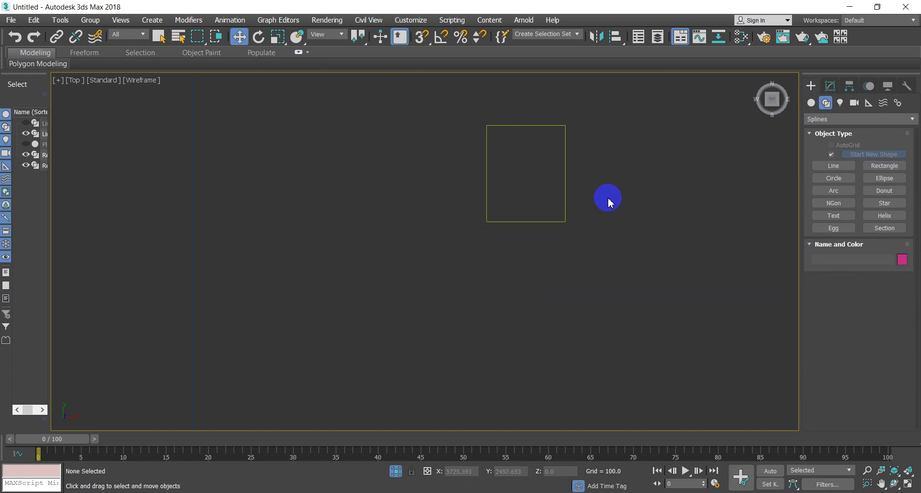
click(546, 233)
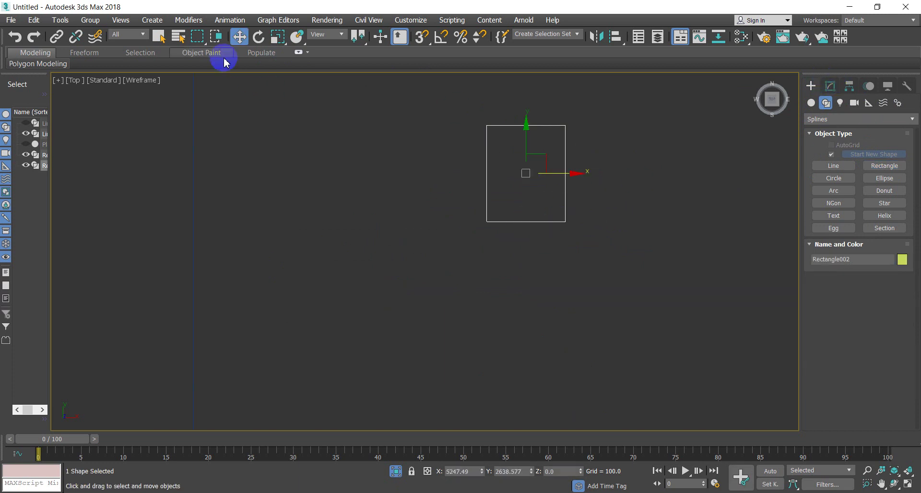
- Convert the small rectangle to an Editable Poly and enter Vertex mode
right_click(548, 130)
mouse_move(596, 261)
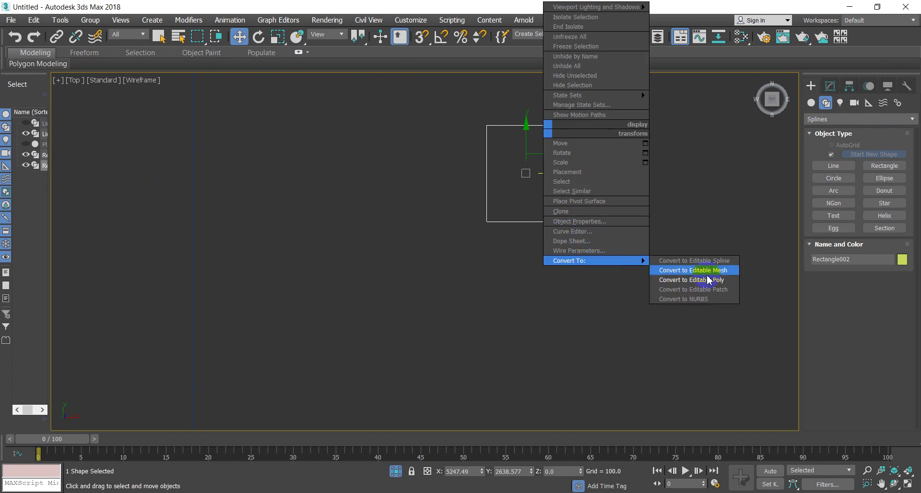
click(715, 281)
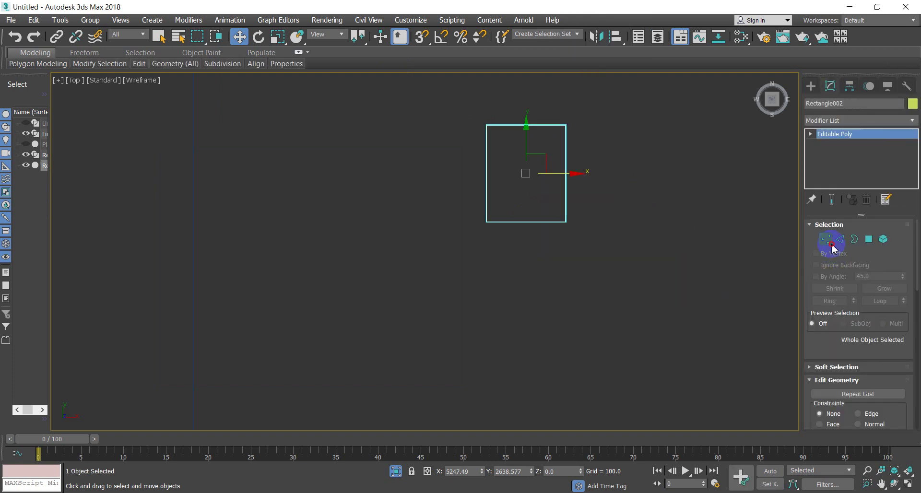
click(832, 245)
- Select the top-left corner vertex and move it slightly down along Y
mouse_move(474, 114)
mouse_down()
mouse_move(519, 261)
mouse_move(505, 256)
mouse_move(484, 142)
mouse_up()
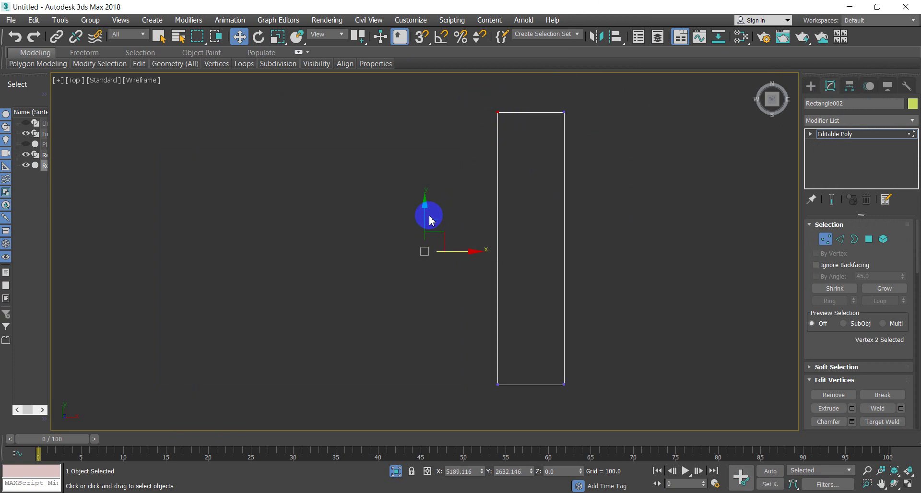
drag(426, 209, 428, 223)
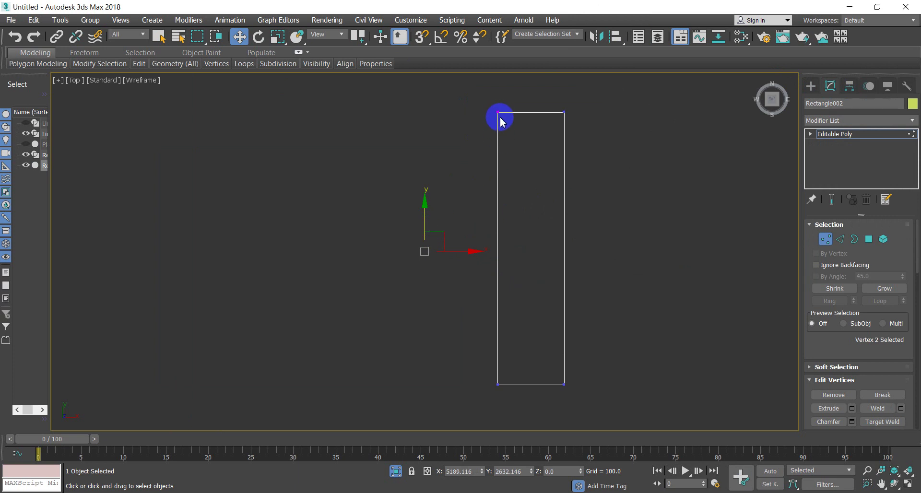
right_click(499, 114)
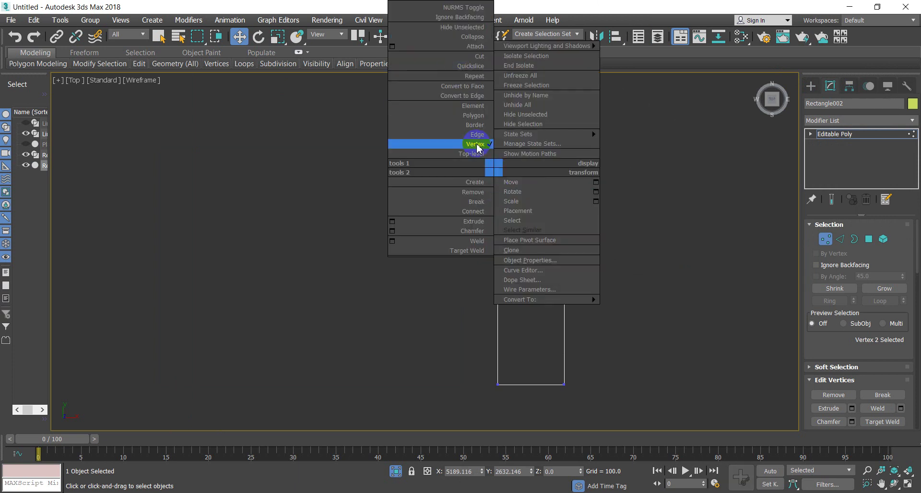
click(664, 222)
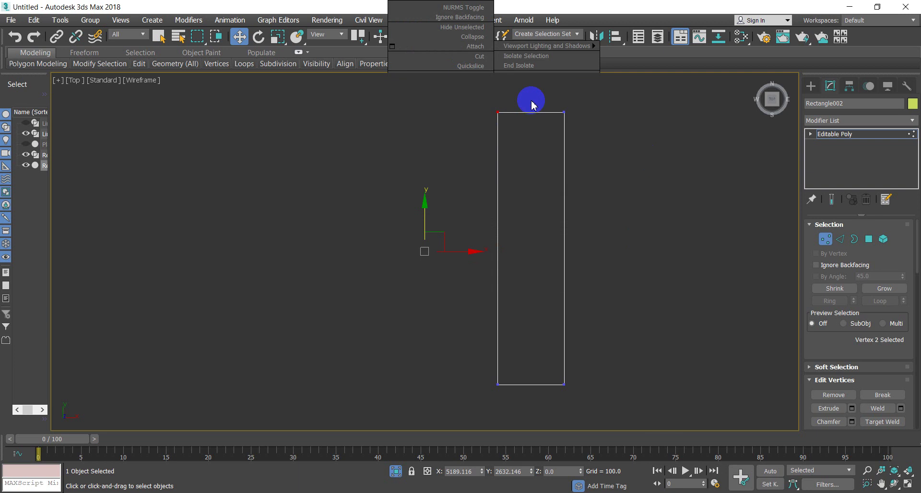
scroll(398, 269, down, 2)
scroll(398, 268, down, 2)
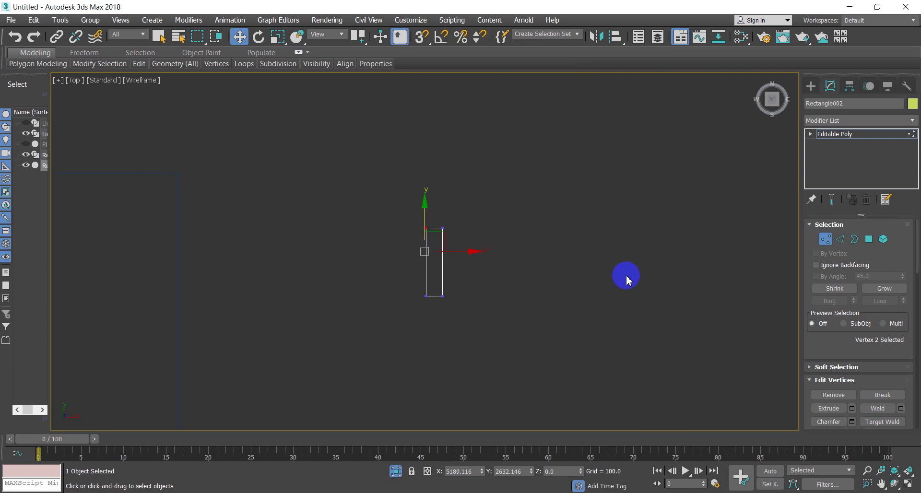
scroll(444, 221, up, 4)
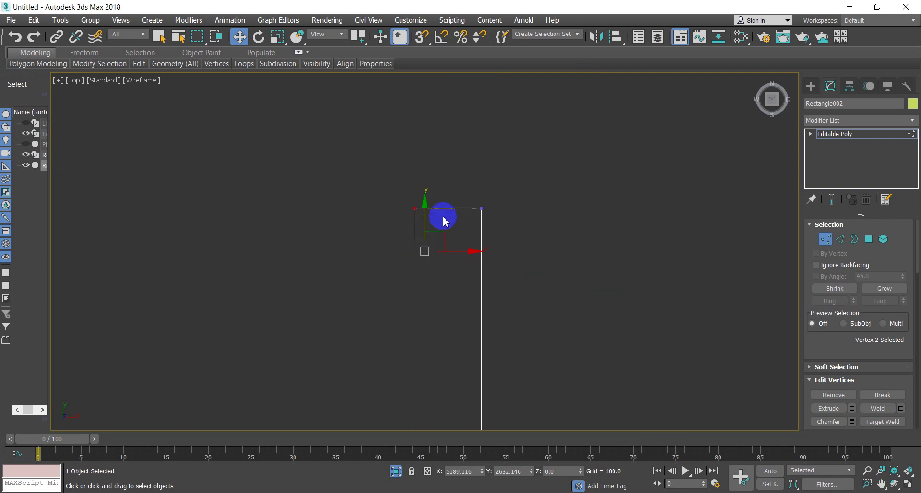
- Add Midpoint to the active snap settings alongside Vertex
right_click(422, 37)
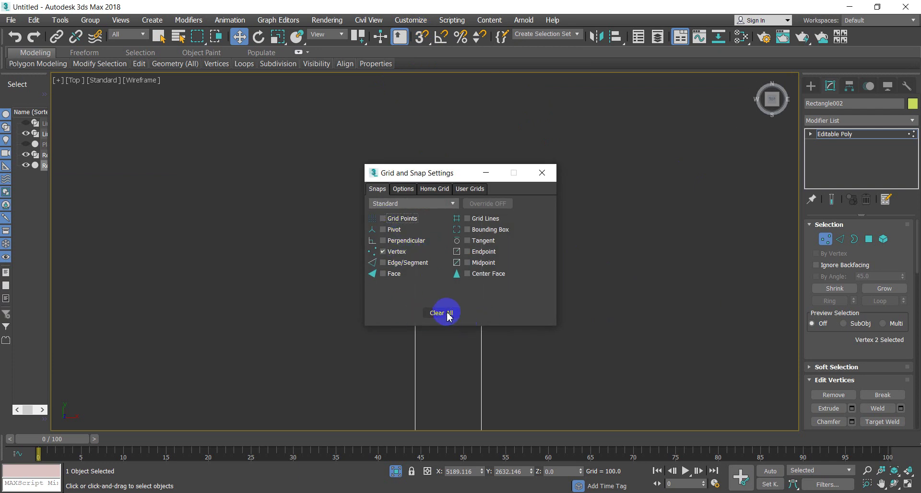
click(468, 265)
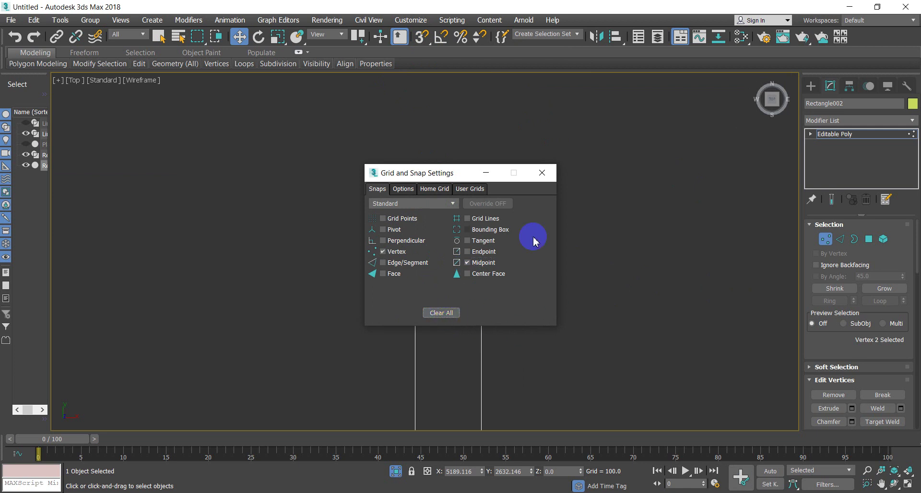
click(542, 173)
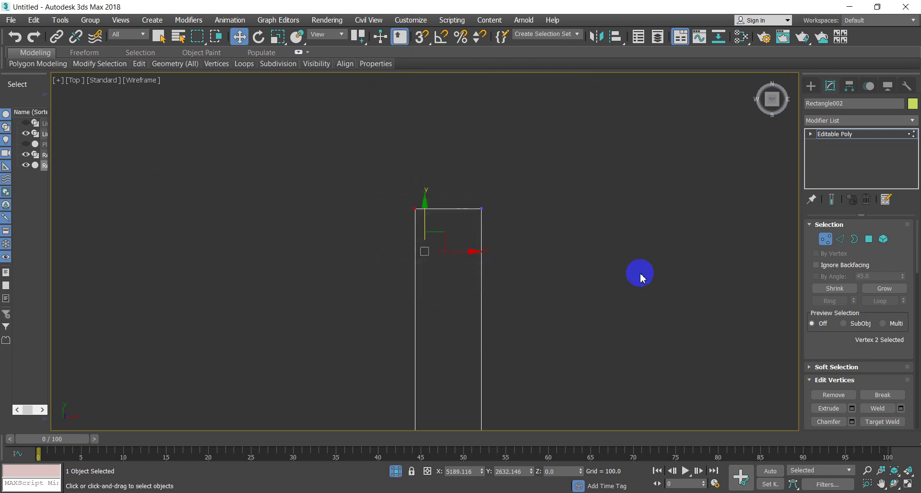
- Turn snapping on and switch it to 2.5D mode
right_click(423, 37)
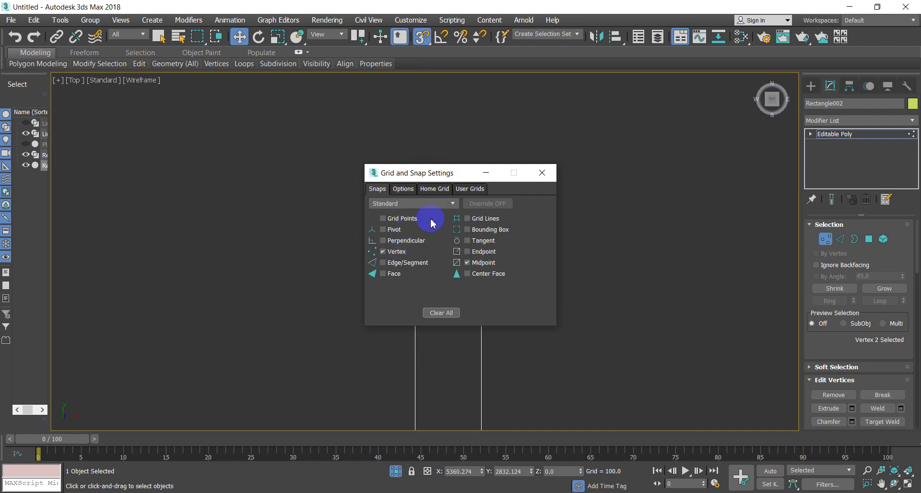
click(425, 39)
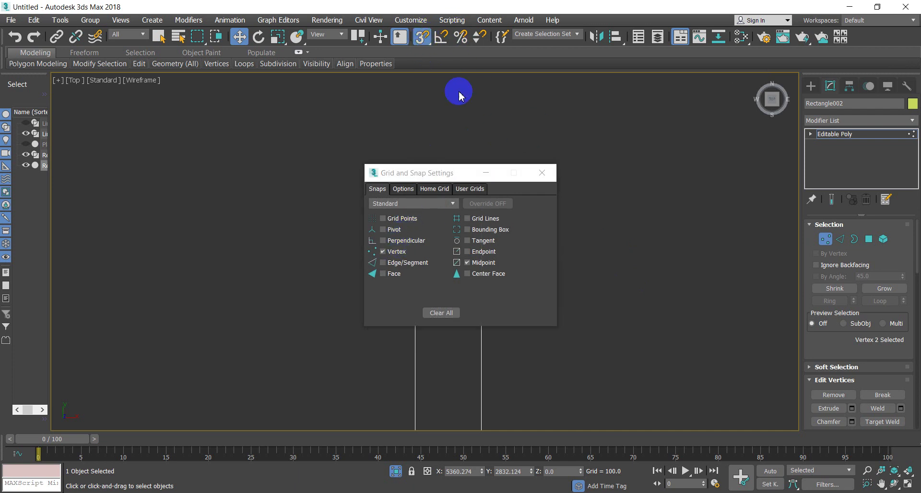
drag(425, 38, 424, 72)
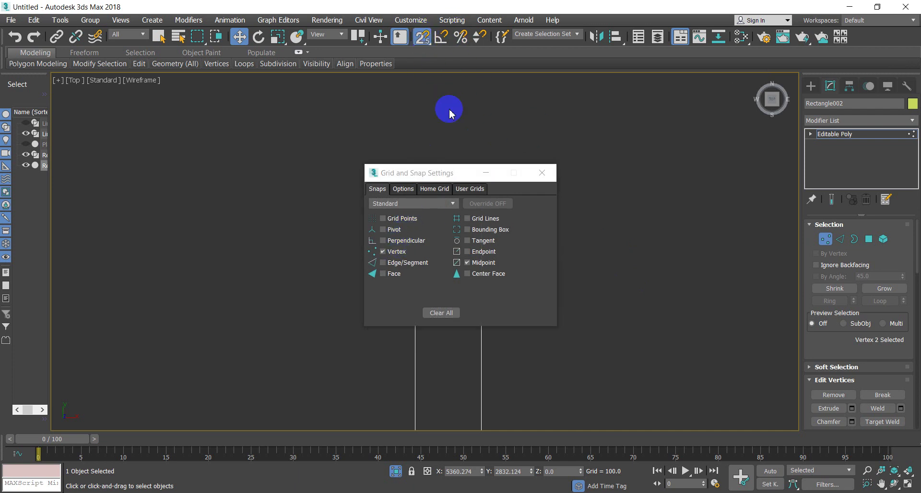
click(542, 173)
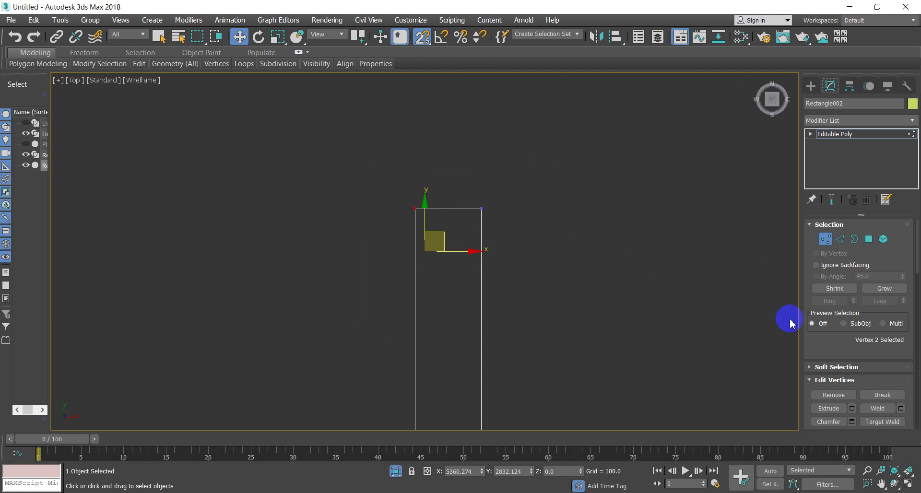
- Collapse Soft Selection, box-select the strip's two top vertices, and exit Vertex mode
mouse_move(832, 349)
mouse_down()
mouse_move(847, 4)
mouse_move(863, 262)
mouse_up()
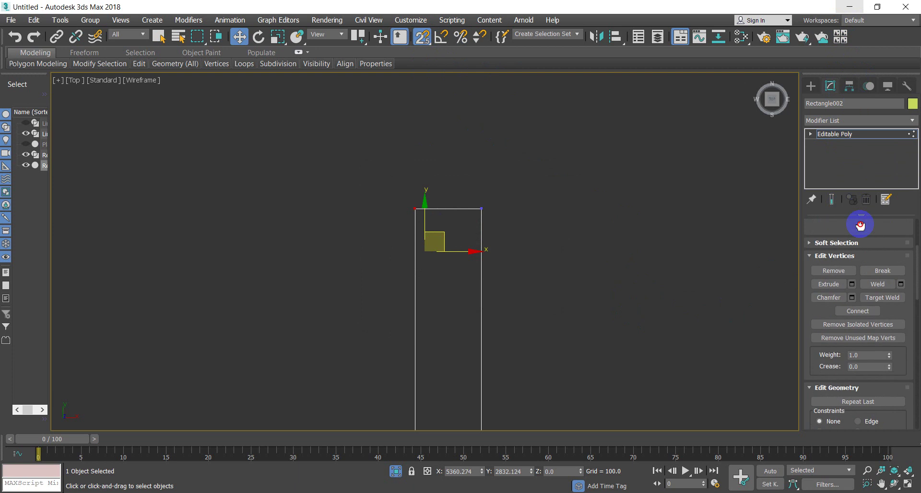
click(845, 281)
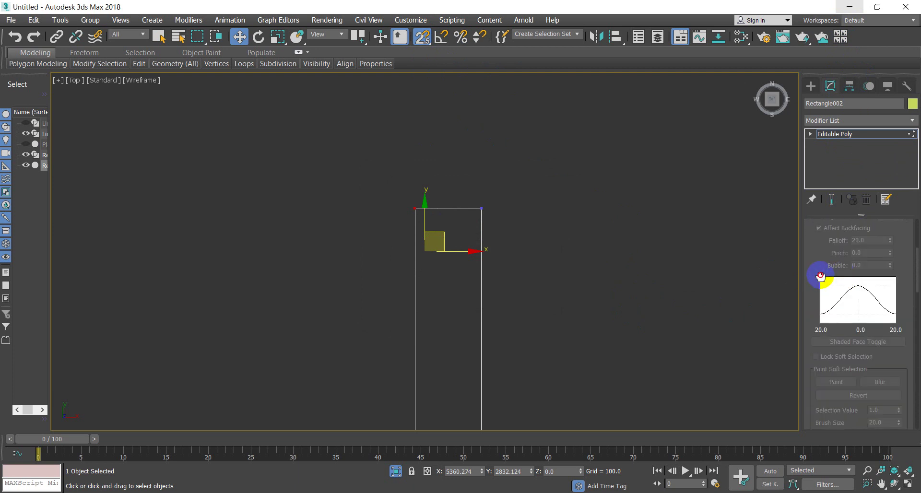
click(826, 243)
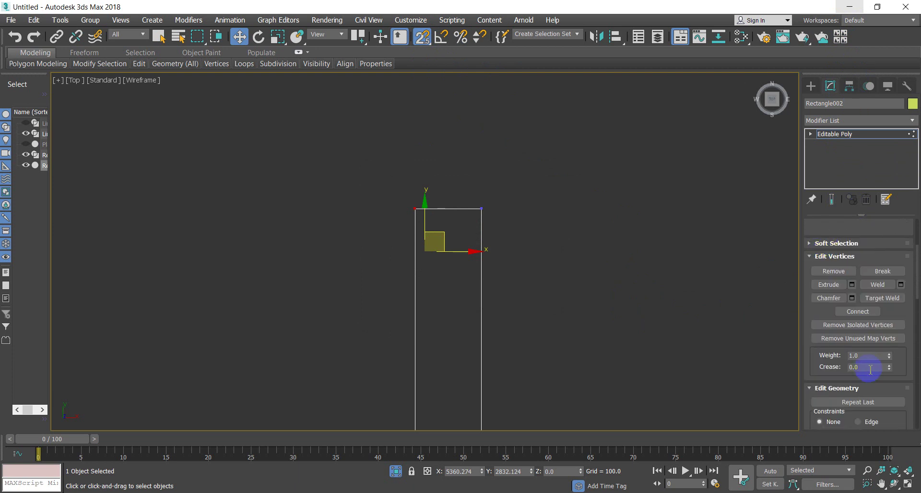
drag(826, 336, 838, 4)
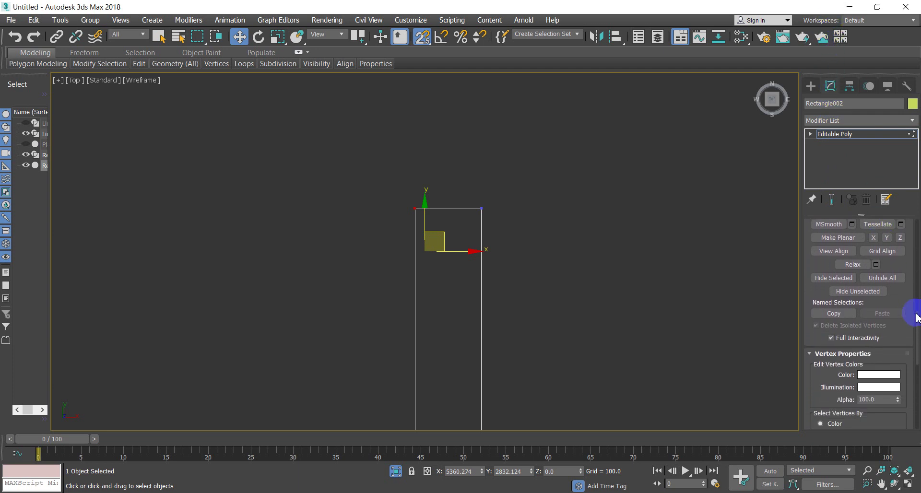
drag(917, 318, 901, 4)
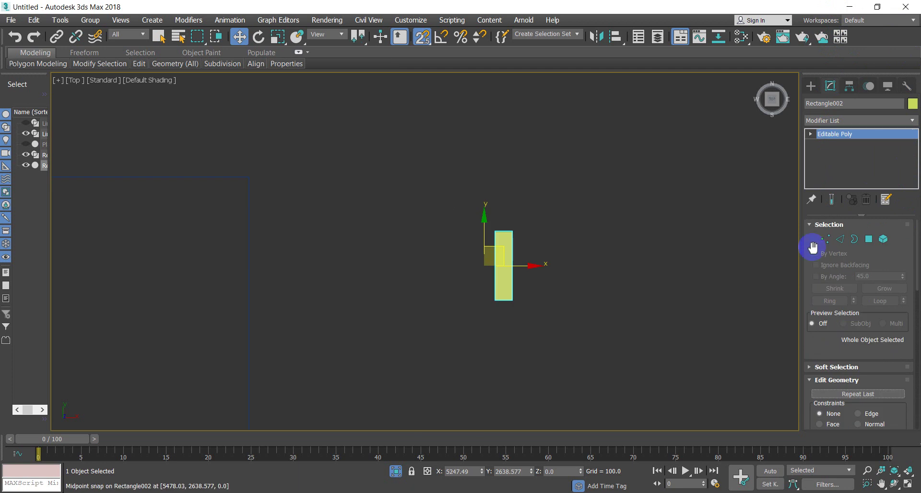
drag(564, 222, 462, 283)
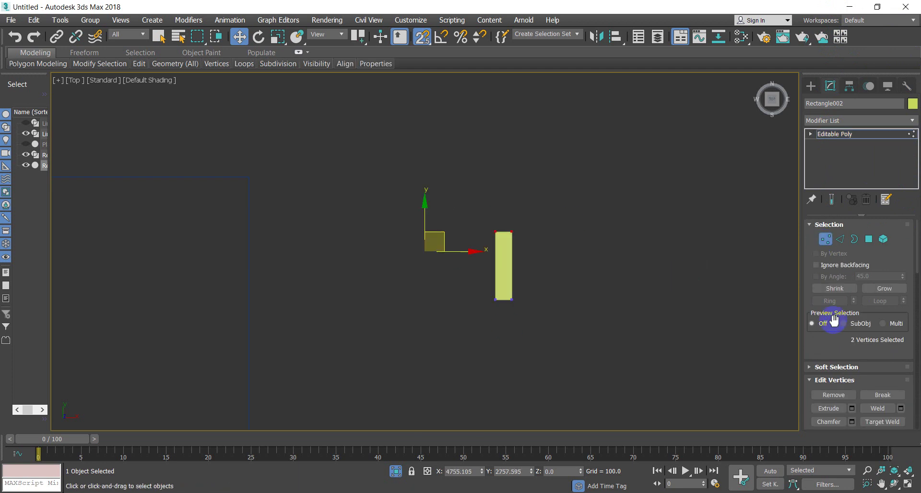
click(825, 245)
- Delete the old strip and draw a new rectangle with Width 20 and Length 100
drag(531, 200, 430, 366)
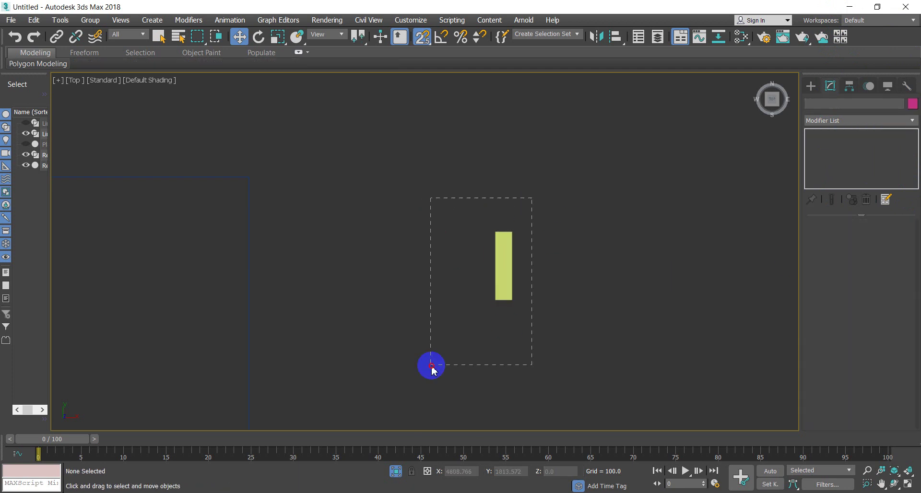
key(Delete)
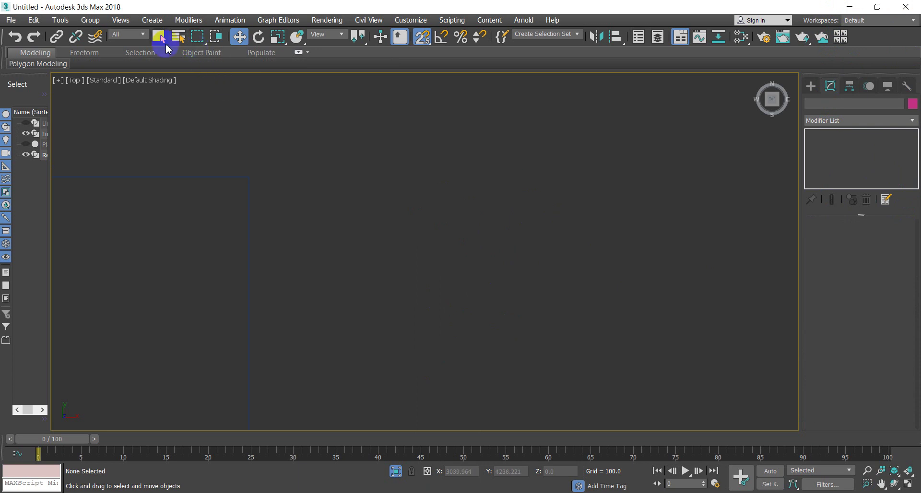
click(811, 87)
click(884, 166)
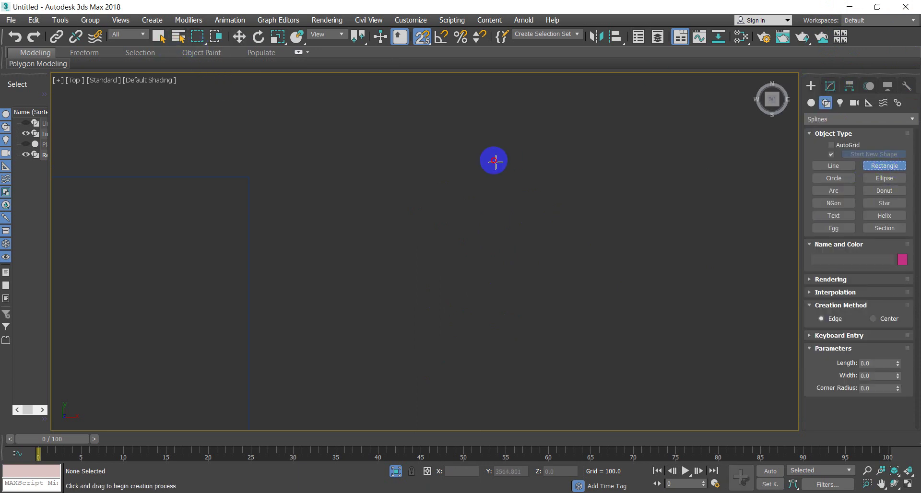
drag(492, 164, 546, 321)
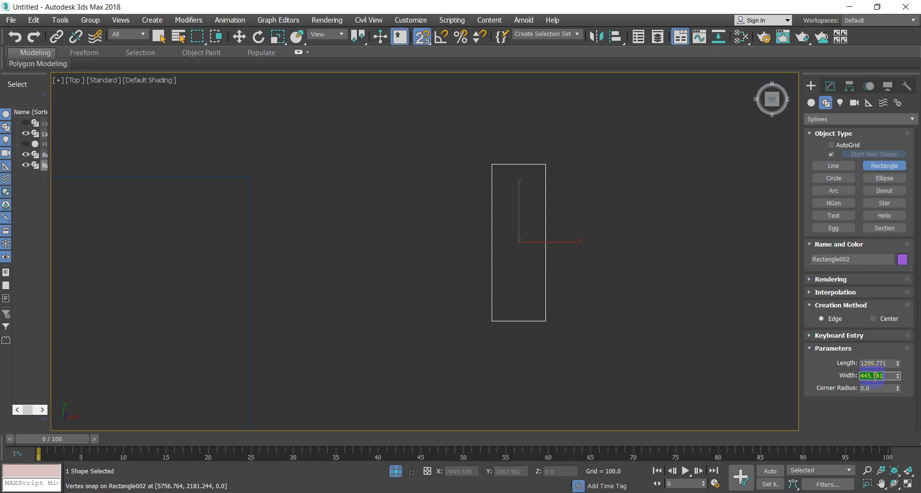
key(shift+Tab)
text(100)
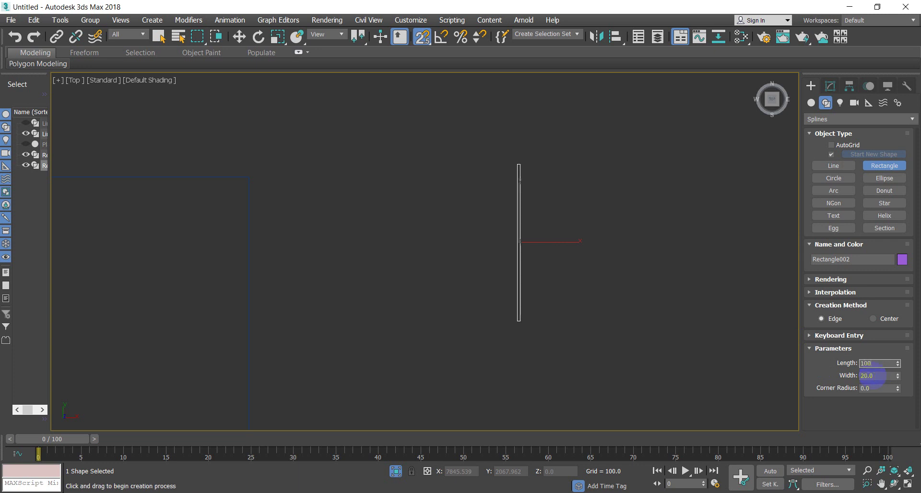
key(Return)
key(w)
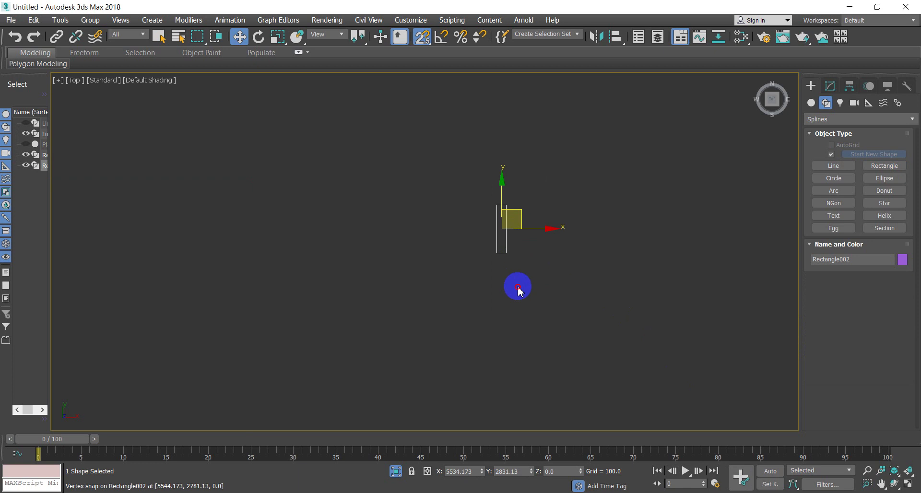
- Convert the new 100 by 20 rectangle to an Editable Spline
scroll(504, 211, up, 3)
right_click(436, 263)
mouse_move(475, 385)
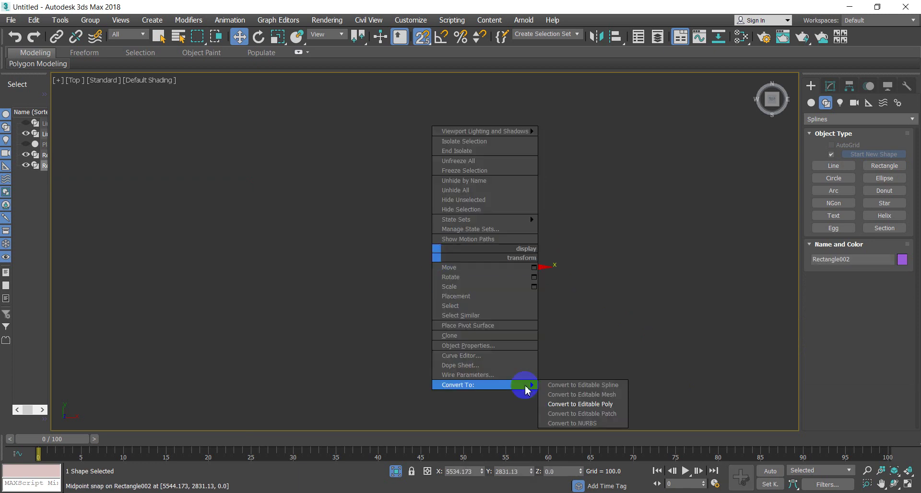
click(542, 385)
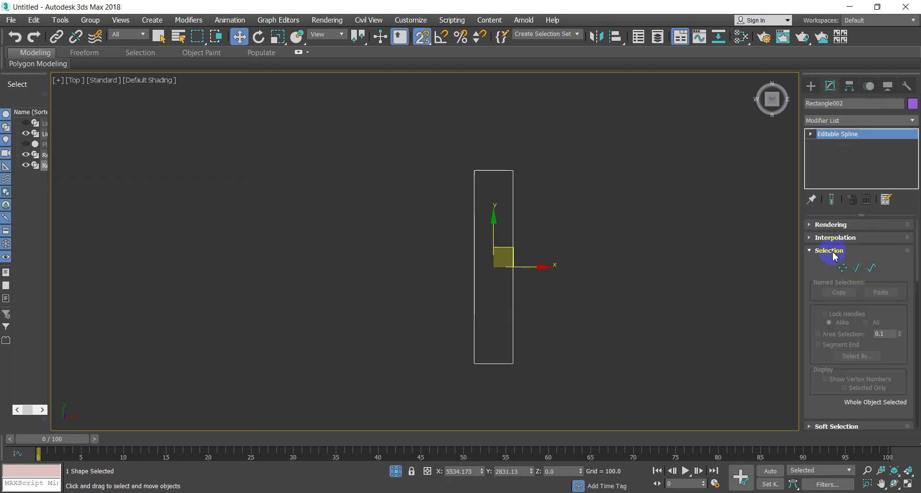
- In Vertex mode, refine a new vertex at the top edge's midpoint
click(842, 267)
drag(818, 401, 820, 191)
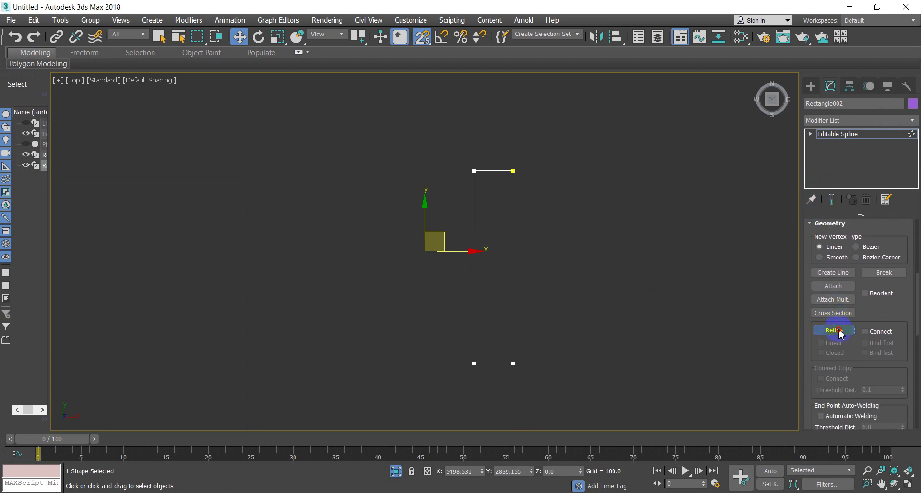
click(493, 170)
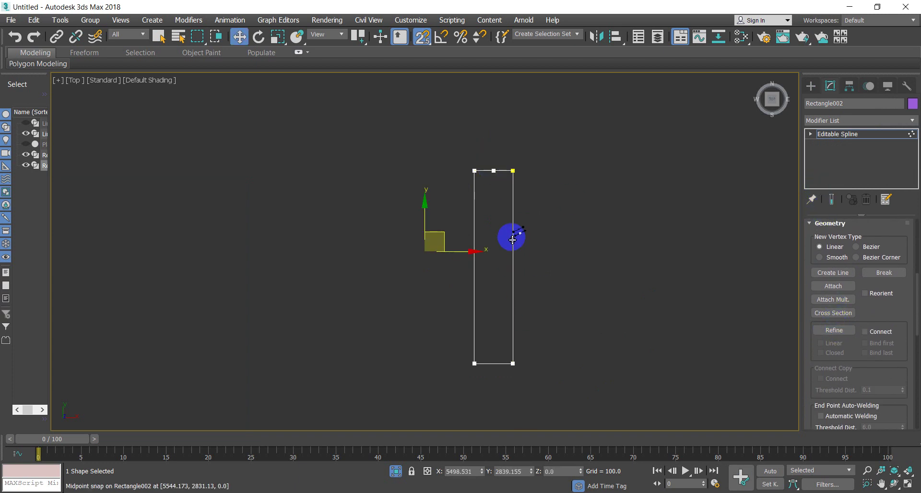
- With snaps off, lower the top-left vertex, then select the new top-edge vertex
click(475, 172)
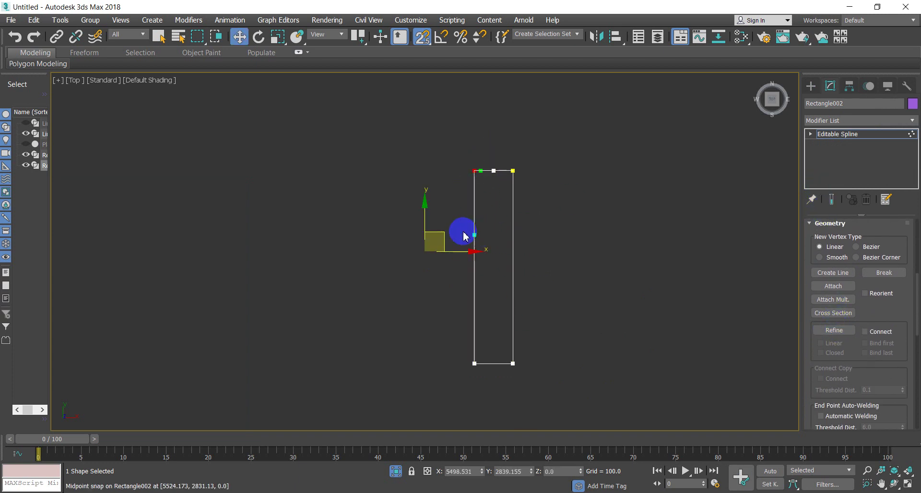
key(s)
drag(430, 211, 427, 264)
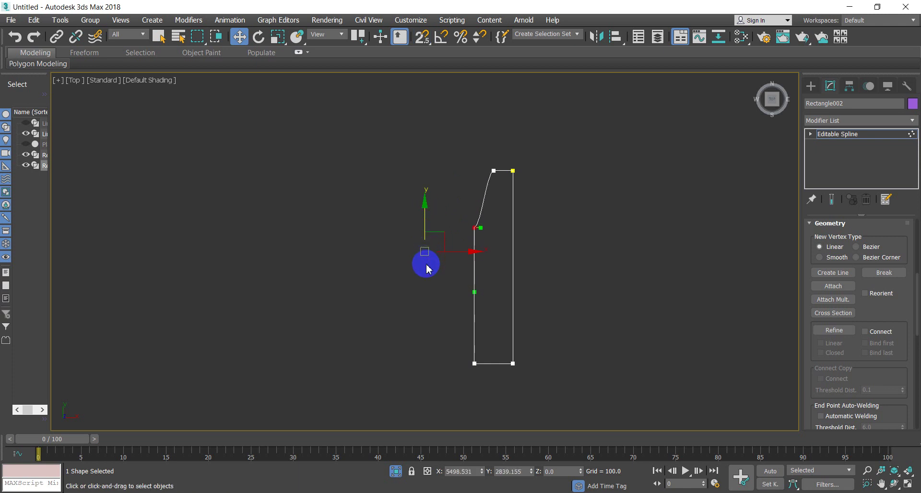
scroll(487, 228, up, 5)
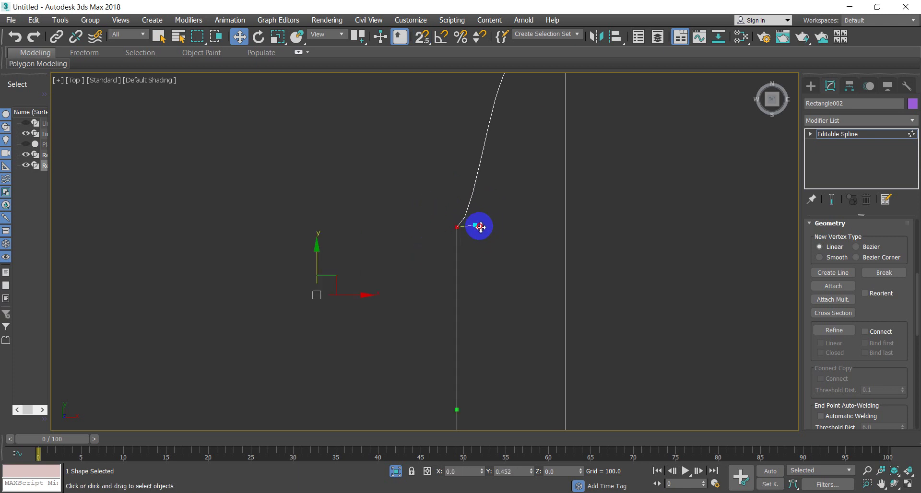
scroll(485, 249, down, 4)
click(497, 147)
scroll(487, 170, up, 3)
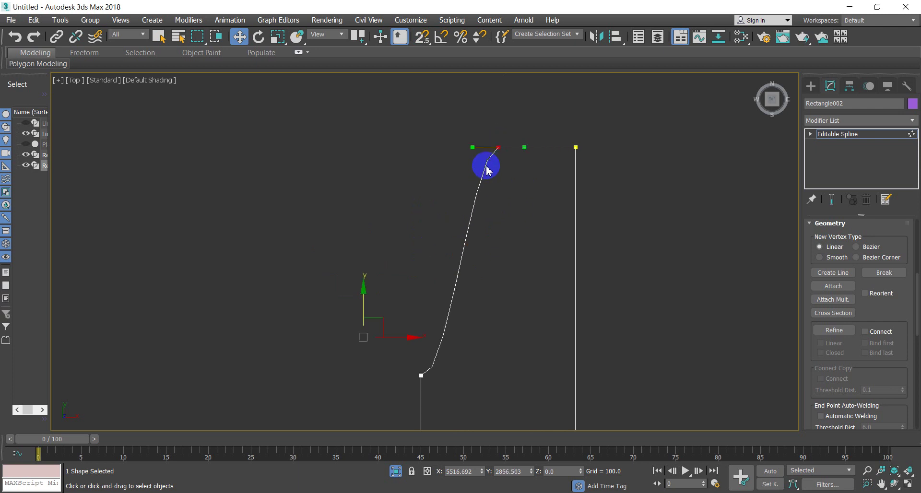
scroll(486, 170, up, 2)
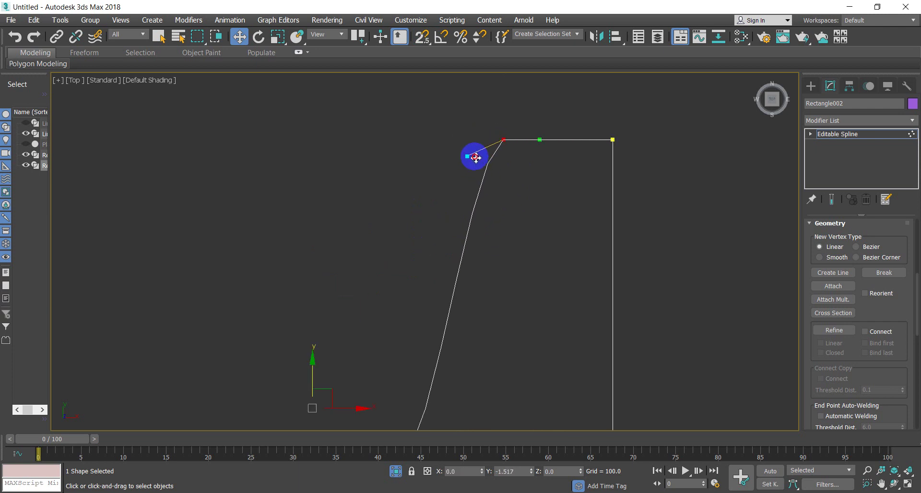
scroll(475, 158, down, 10)
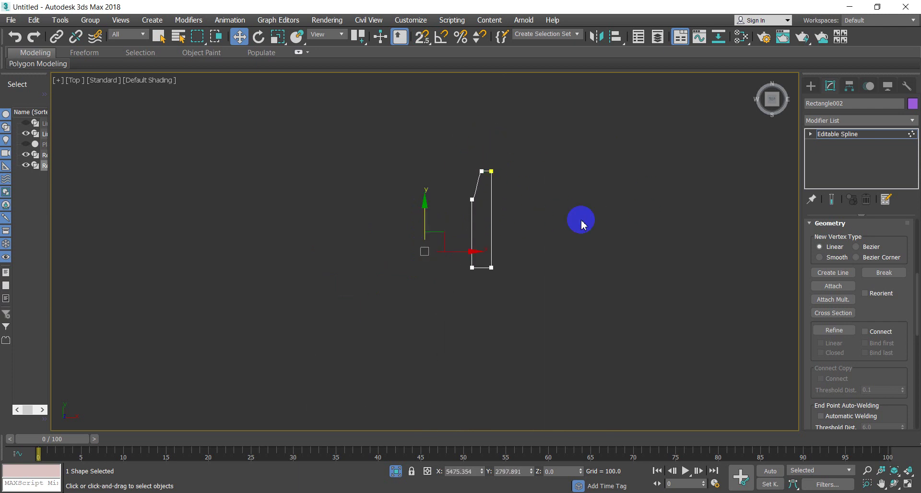
scroll(581, 224, down, 3)
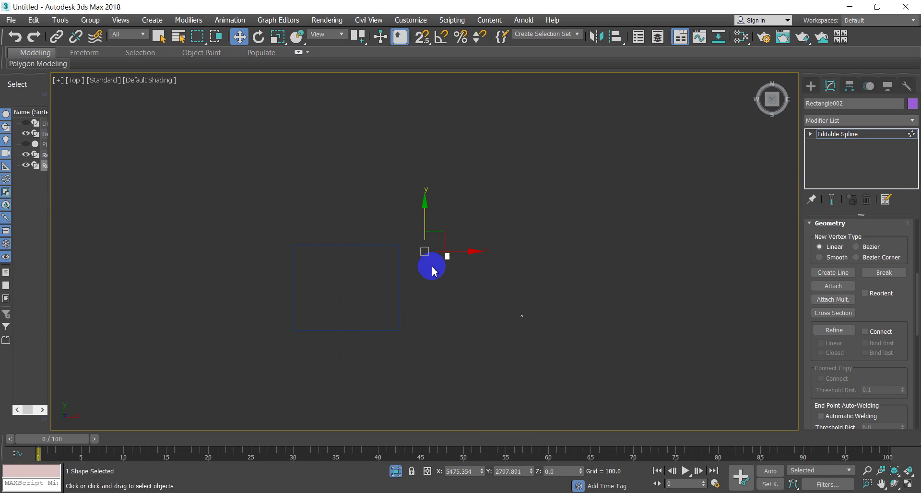
scroll(401, 242, up, 10)
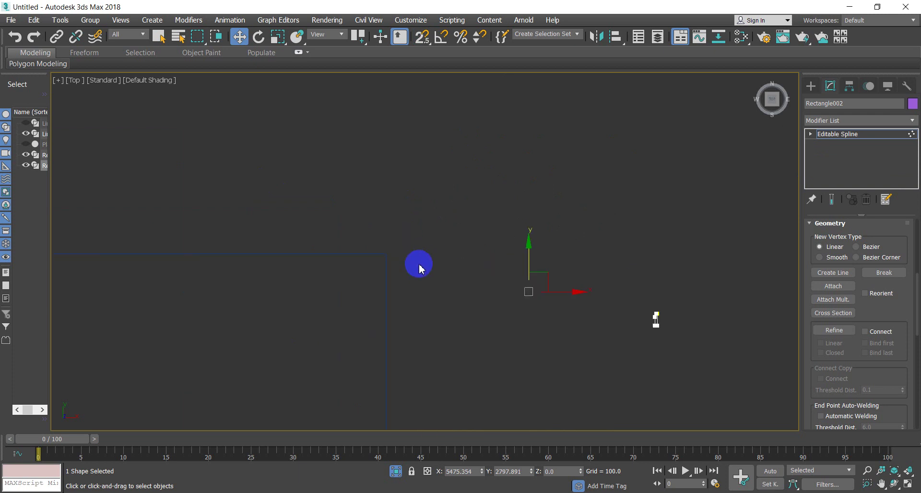
scroll(419, 269, up, 2)
scroll(484, 288, up, 2)
scroll(566, 298, down, 4)
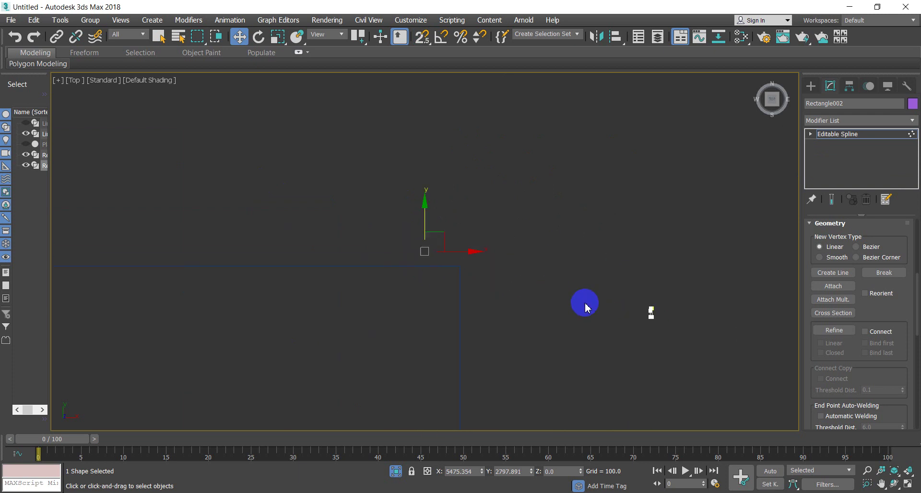
- Move the small handrail profile further left, then select the large Rectangle001 path
click(506, 260)
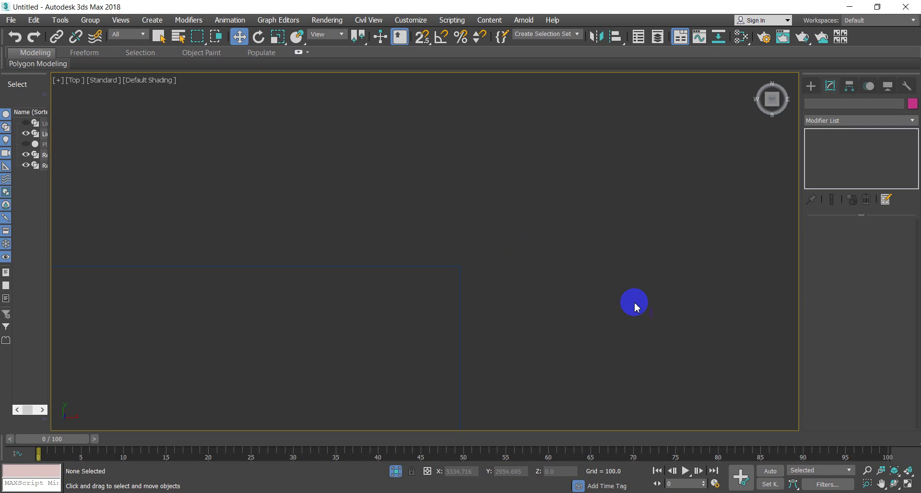
drag(672, 294, 613, 339)
drag(666, 309, 492, 276)
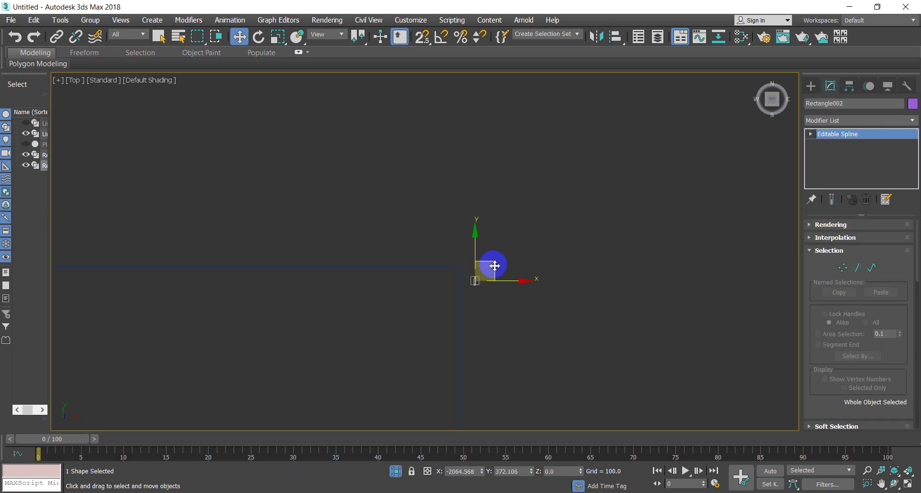
drag(480, 341, 325, 345)
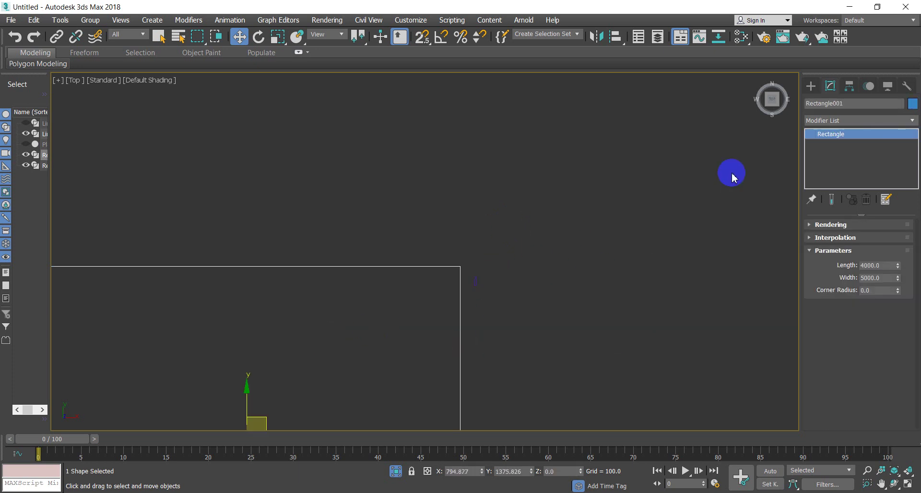
- Find Sweep in the Modifier List by typing 'sw' and apply it to Rectangle001
click(829, 121)
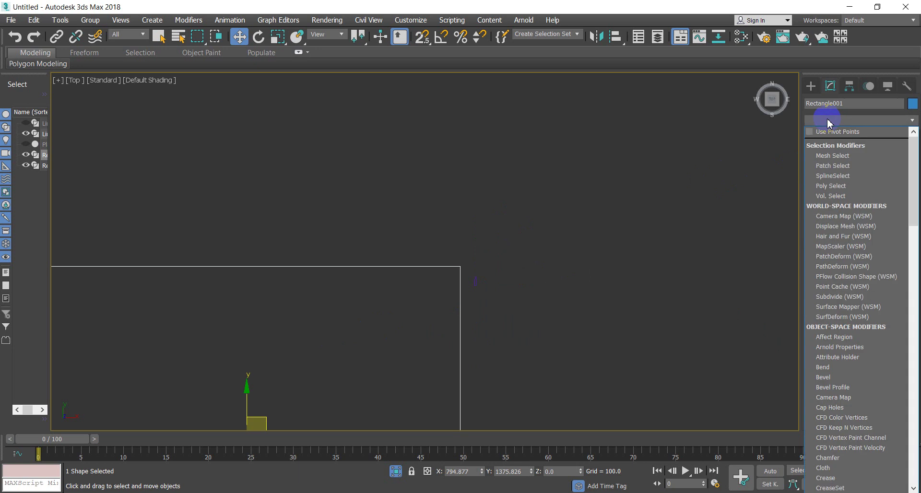
click(829, 121)
click(830, 121)
text(s)
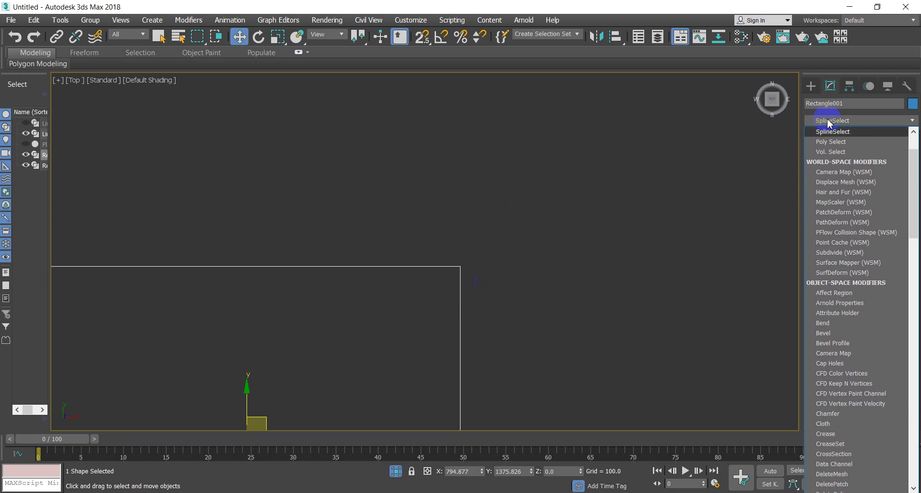
text(weep)
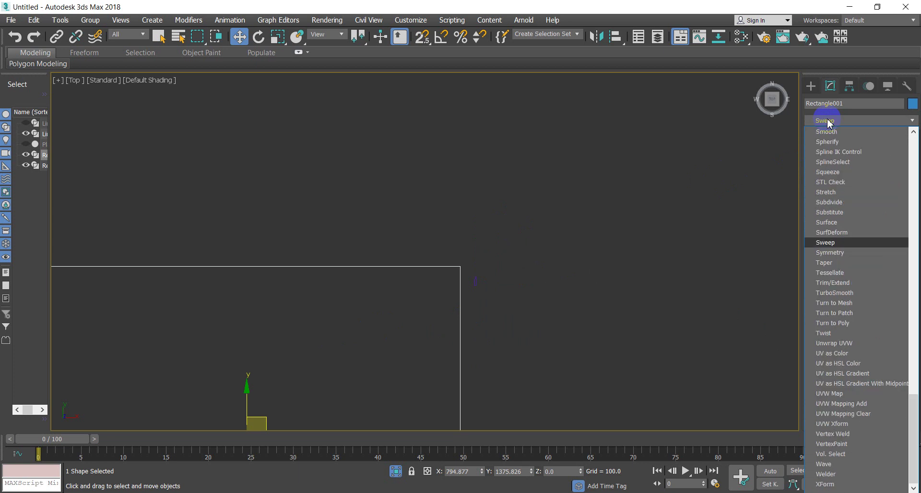
key(Down)
key(w)
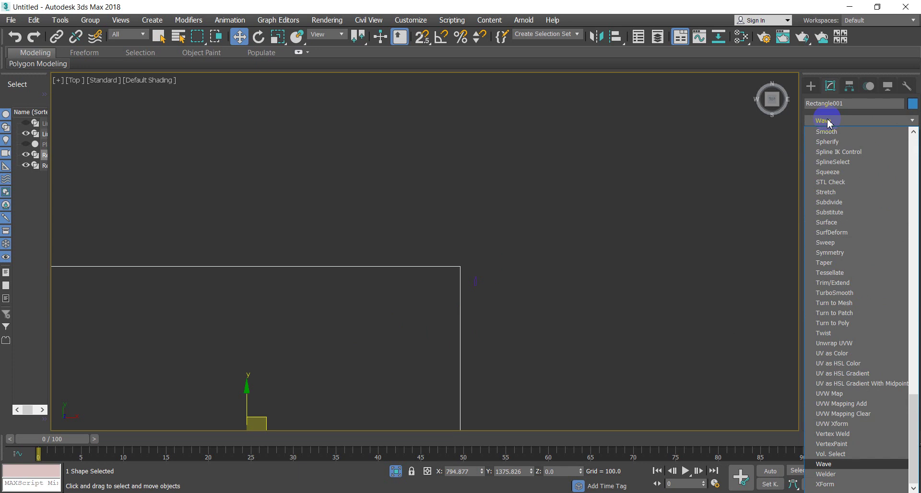
text(sw)
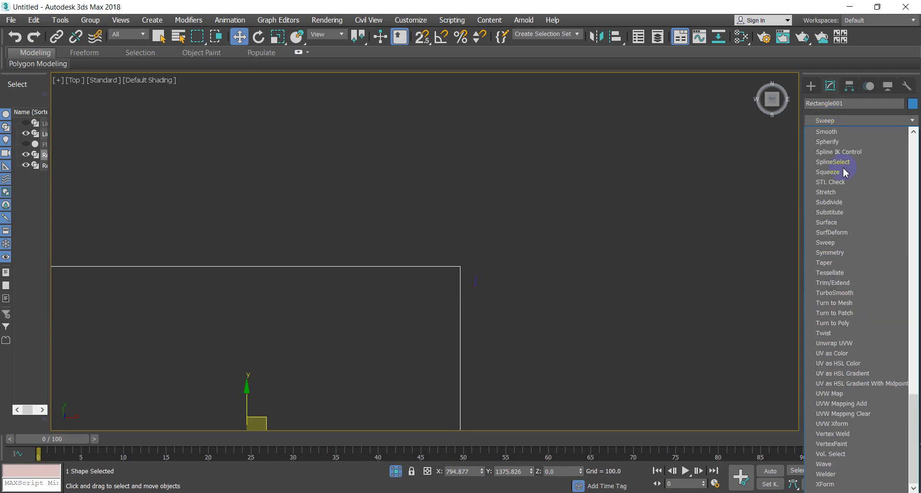
click(828, 242)
- Inspect the swept frame's corner in wireframe, then reselect the swept rectangle
scroll(577, 284, down, 5)
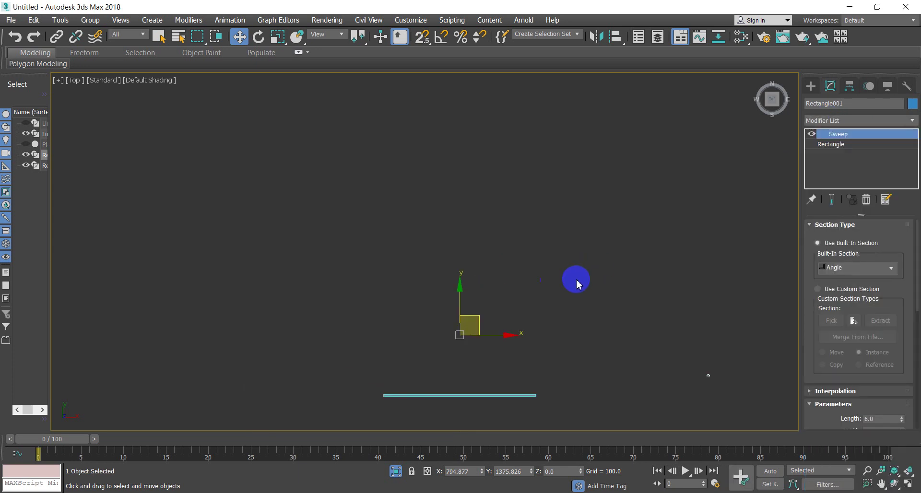
mouse_move(539, 329)
alt+middle_down()
mouse_move(526, 362)
mouse_move(538, 354)
alt+middle_up()
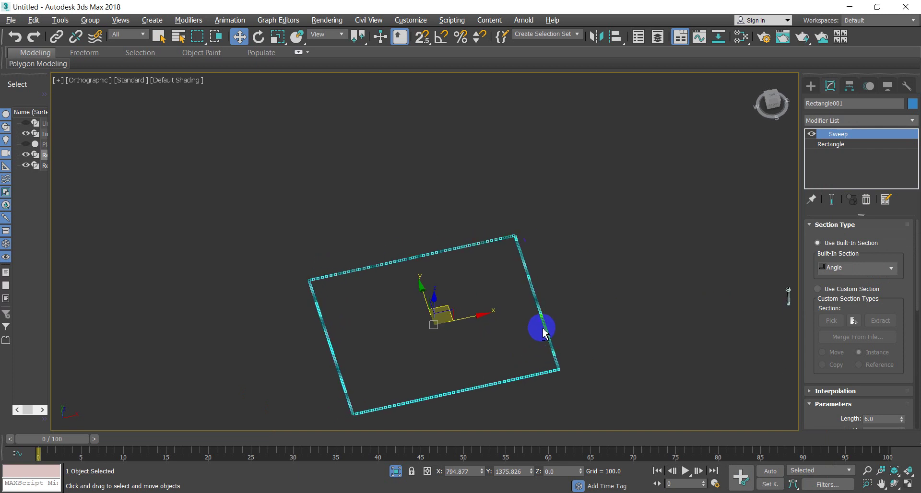
key(F3)
scroll(532, 297, up, 5)
middle_drag(517, 191, 560, 139)
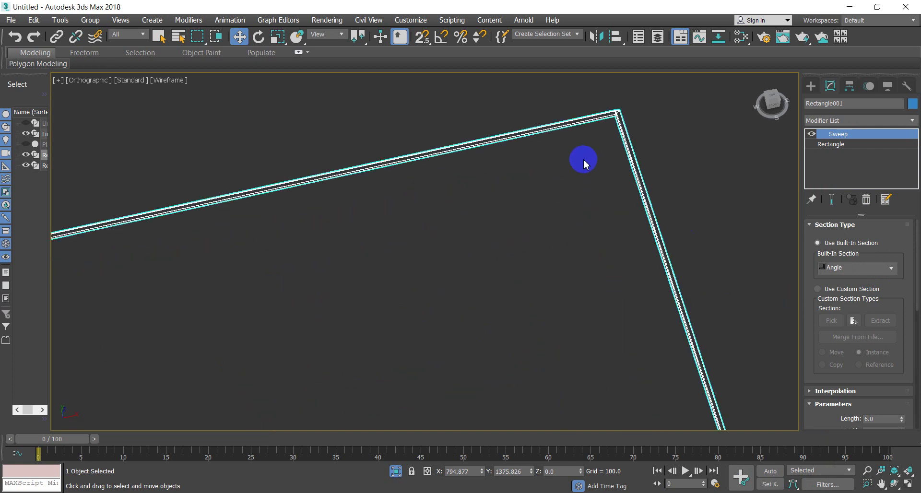
scroll(621, 94, up, 4)
middle_drag(620, 94, 613, 124)
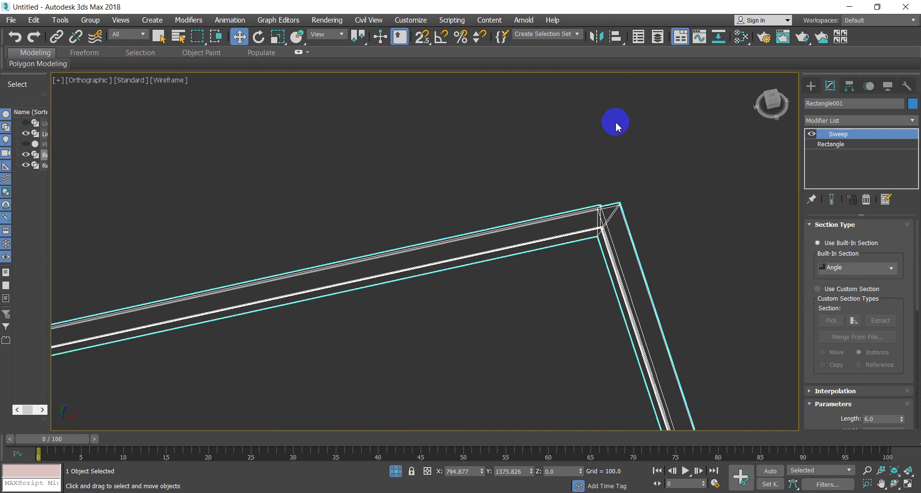
key(F3)
click(607, 183)
click(611, 224)
- Change the sweep's built-in section from Angle to Tube, then to Tee
click(832, 251)
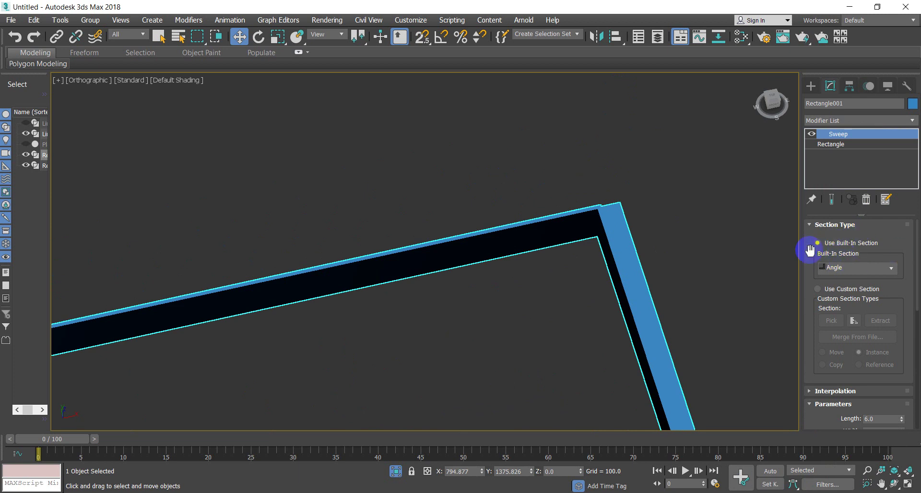
click(886, 273)
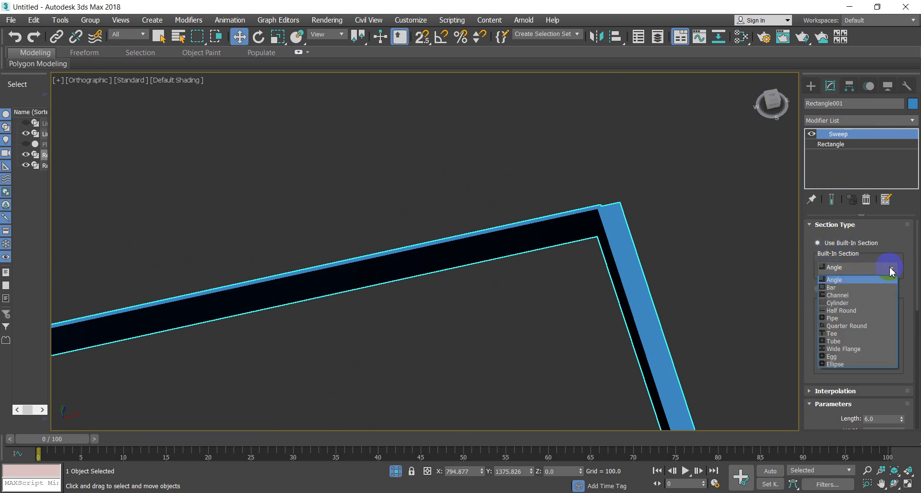
click(871, 341)
click(590, 240)
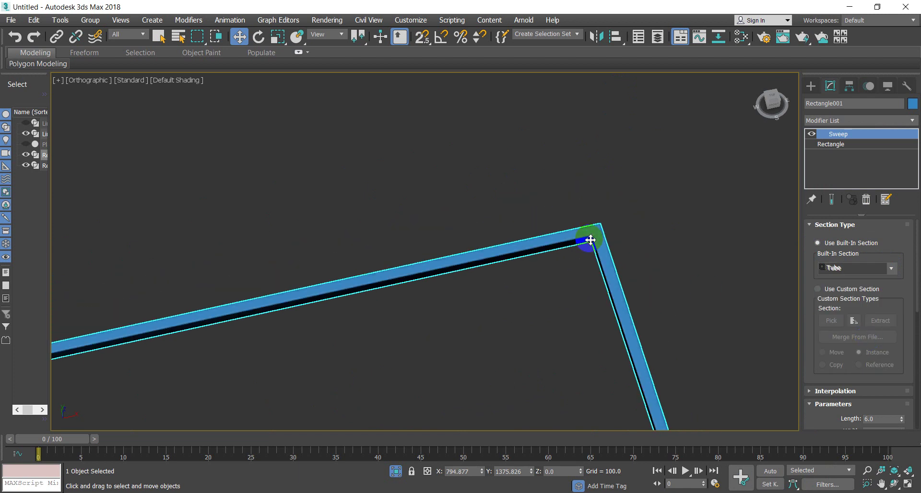
click(886, 269)
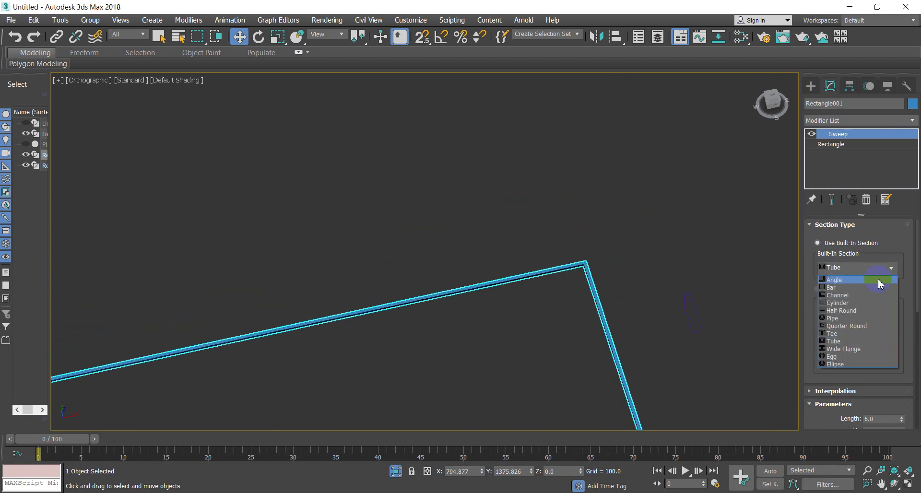
click(843, 338)
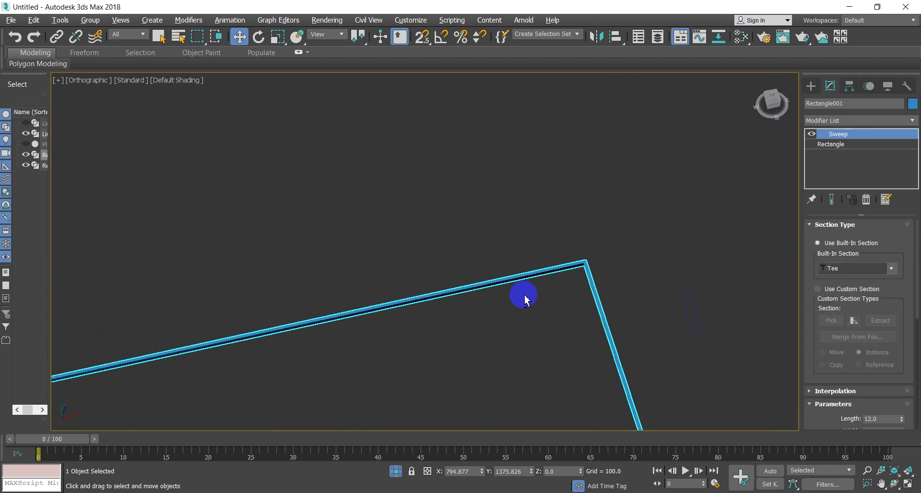
- Check the Tee-section frame edge-on, return to the top-down view, and reselect Rectangle001
mouse_move(524, 294)
alt+middle_down()
mouse_move(552, 245)
mouse_move(528, 266)
mouse_move(627, 389)
mouse_move(681, 376)
alt+middle_up()
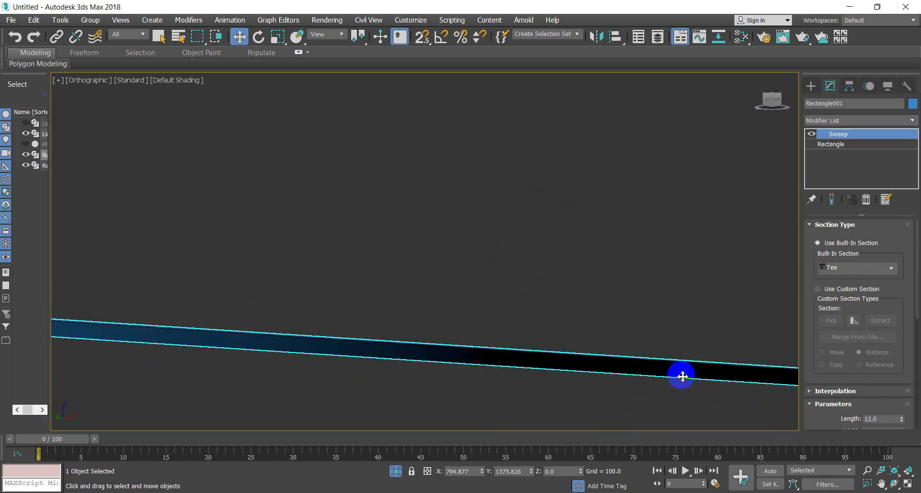
scroll(592, 267, down, 5)
scroll(590, 263, down, 3)
mouse_move(565, 329)
alt+middle_down()
mouse_move(551, 263)
mouse_move(535, 292)
alt+middle_up()
scroll(549, 179, up, 5)
scroll(593, 239, up, 2)
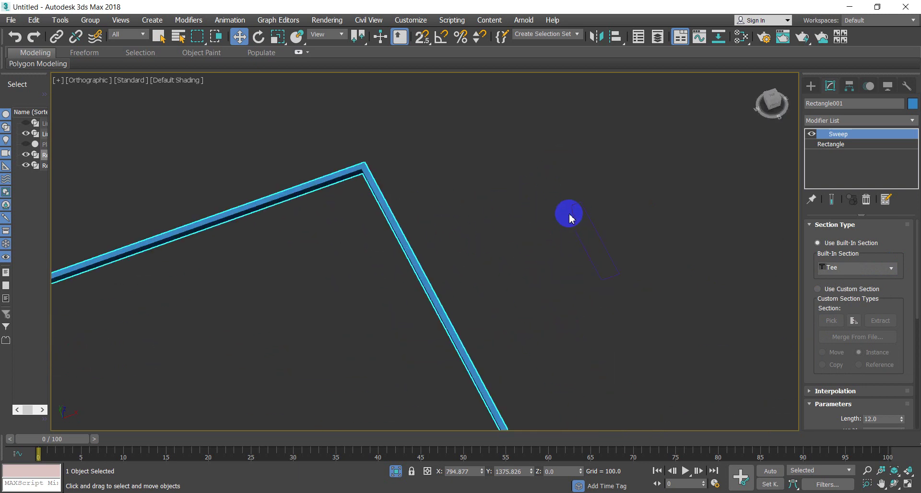
scroll(576, 211, up, 5)
scroll(566, 218, down, 5)
click(510, 258)
click(482, 257)
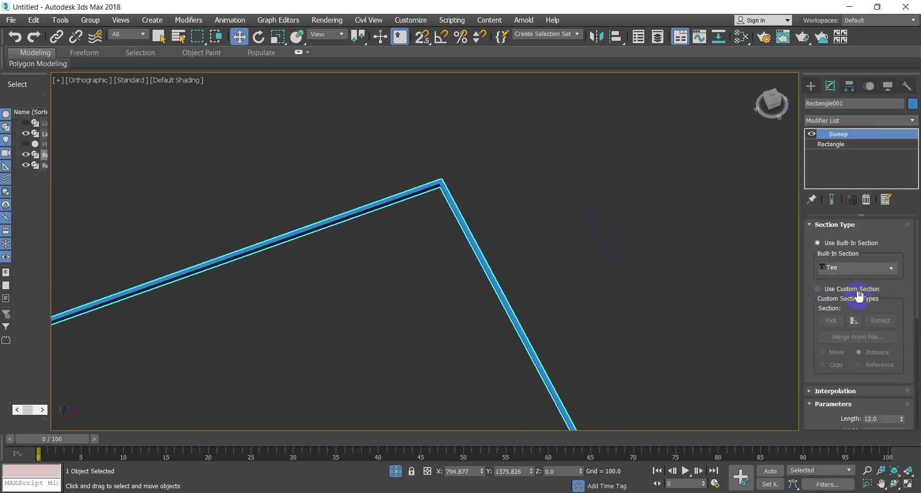
- Switch the sweep to Use Custom Section with Rectangle002 as the profile, then inspect the frame
click(819, 289)
click(834, 321)
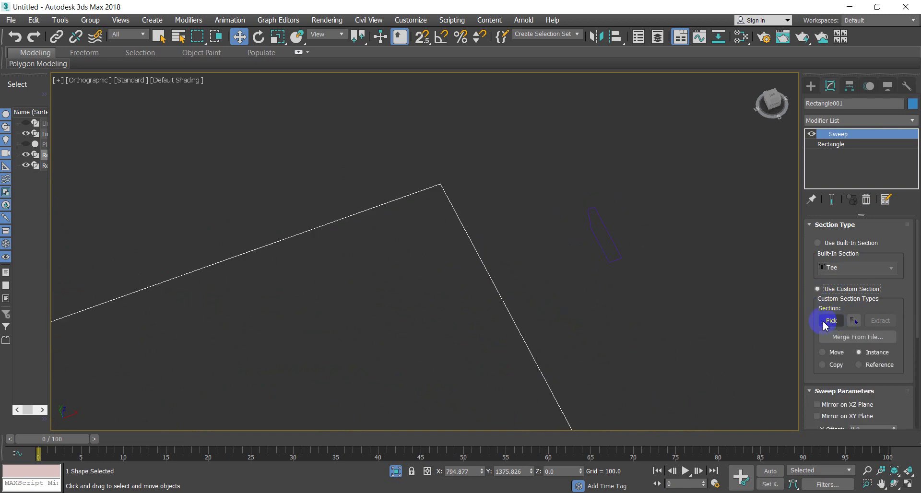
click(612, 257)
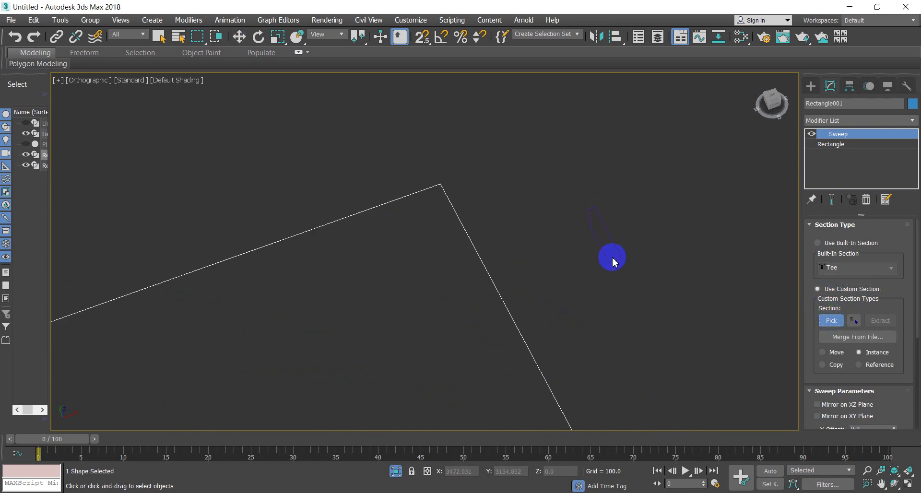
scroll(422, 269, down, 3)
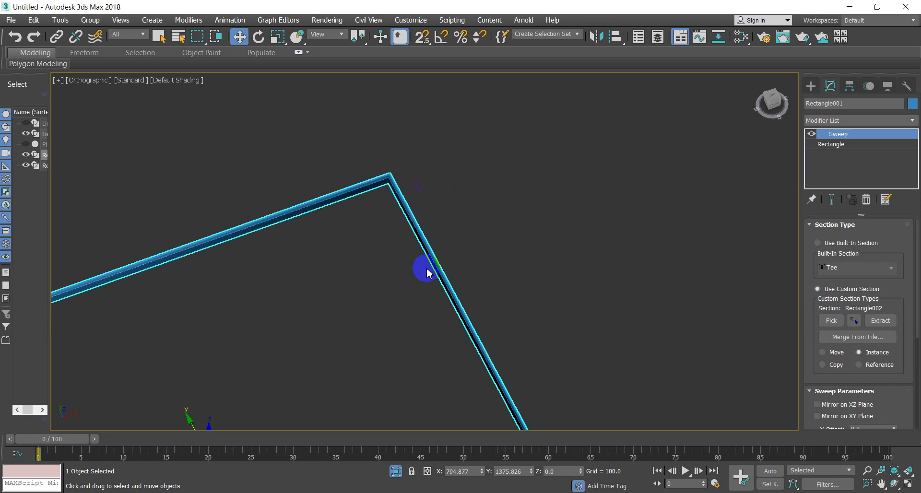
scroll(510, 151, down, 2)
mouse_move(510, 151)
alt+middle_down()
mouse_move(440, 216)
mouse_move(432, 204)
mouse_move(394, 216)
alt+middle_up()
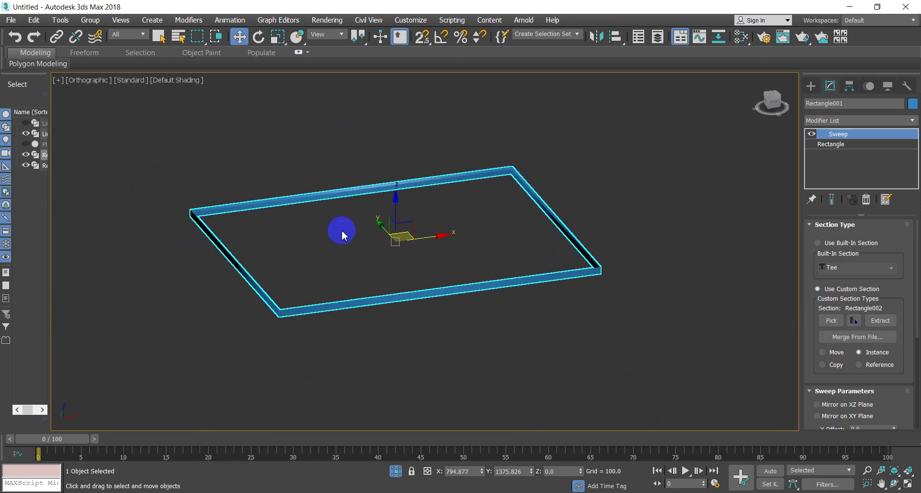
scroll(508, 221, up, 5)
scroll(506, 235, down, 5)
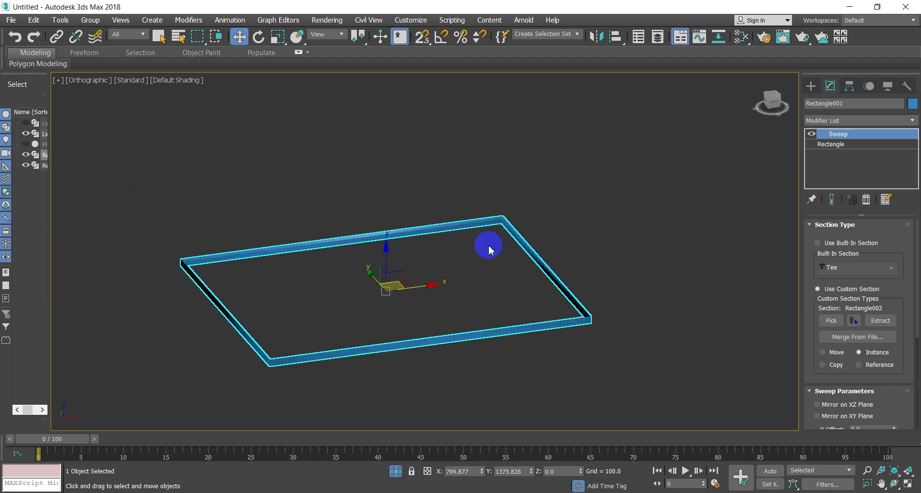
- Collapse the Section Type rollout and expand Sweep Parameters in the command panel
mouse_move(808, 372)
mouse_down()
mouse_move(826, 272)
mouse_move(641, 341)
mouse_up()
scroll(600, 312, up, 3)
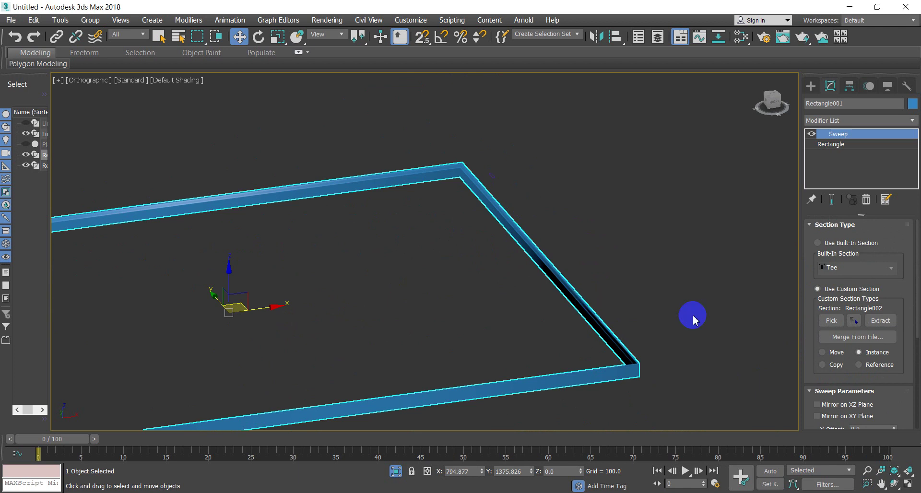
click(821, 268)
click(847, 294)
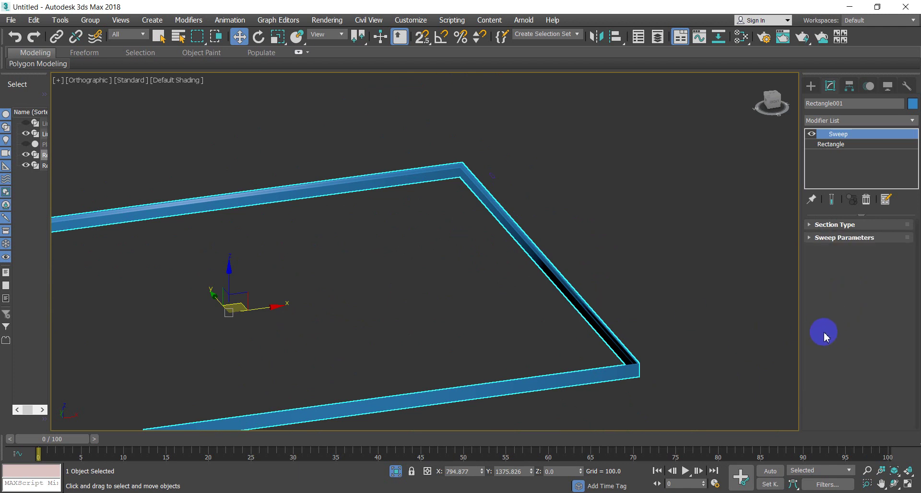
click(832, 239)
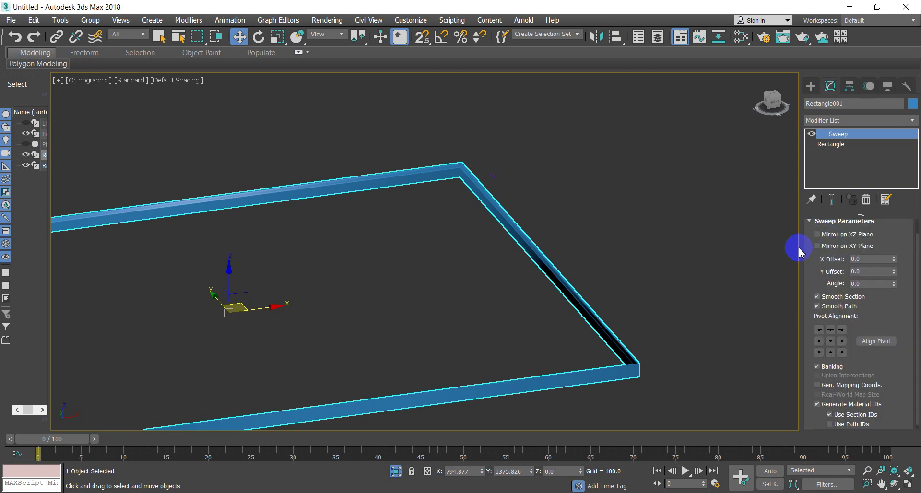
scroll(806, 269, up, 1)
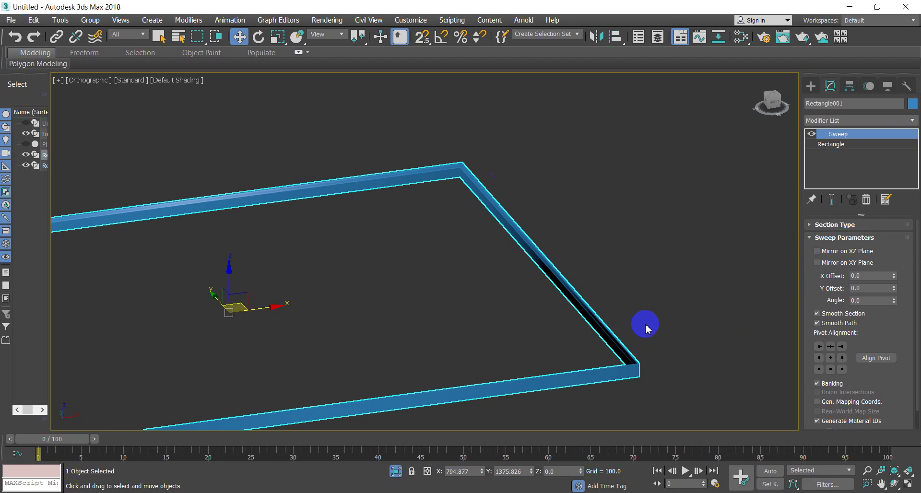
scroll(563, 309, down, 3)
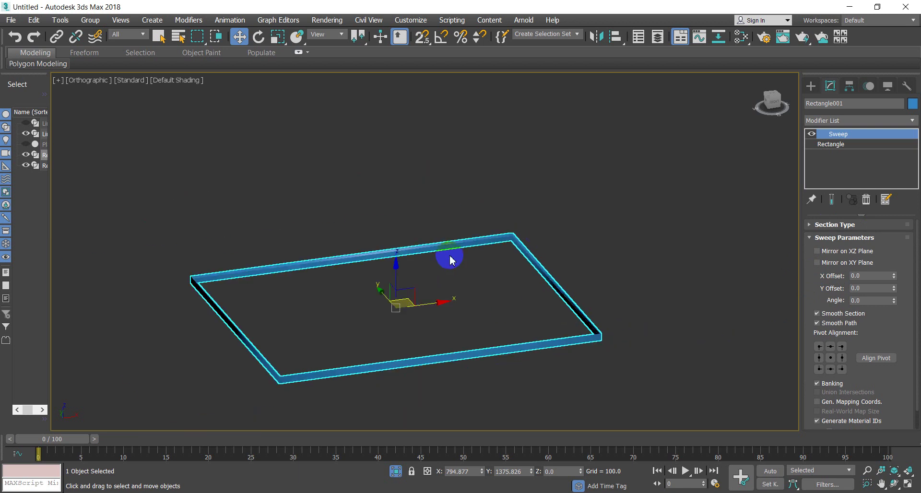
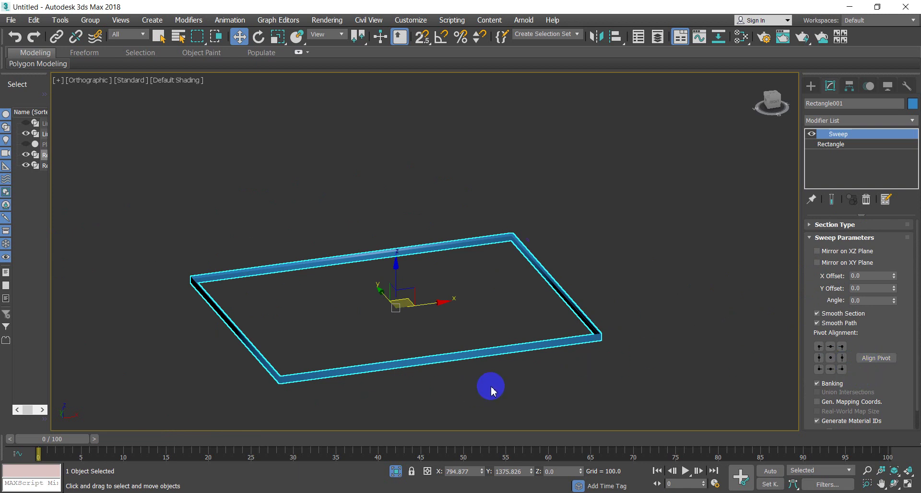
- Turn on Align Pivot in the Sweep modifier and bring the molding profile into view
click(877, 360)
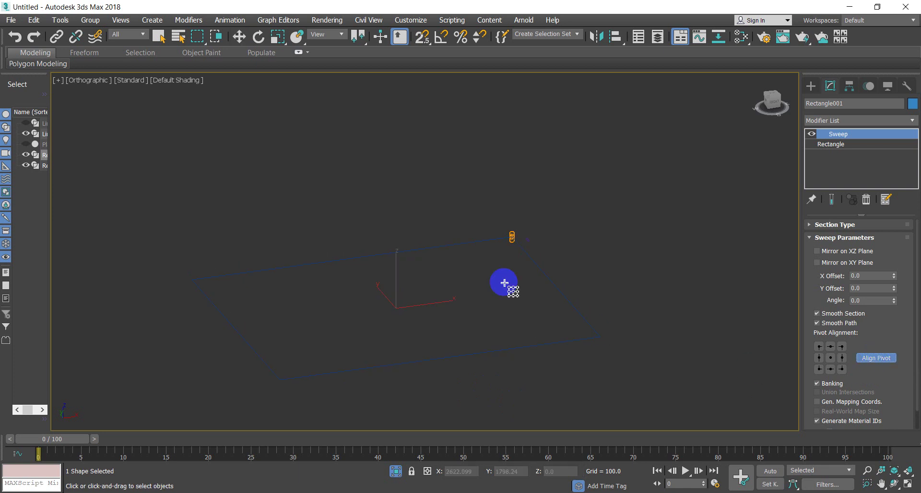
scroll(566, 196, up, 5)
scroll(537, 188, down, 3)
scroll(510, 200, down, 3)
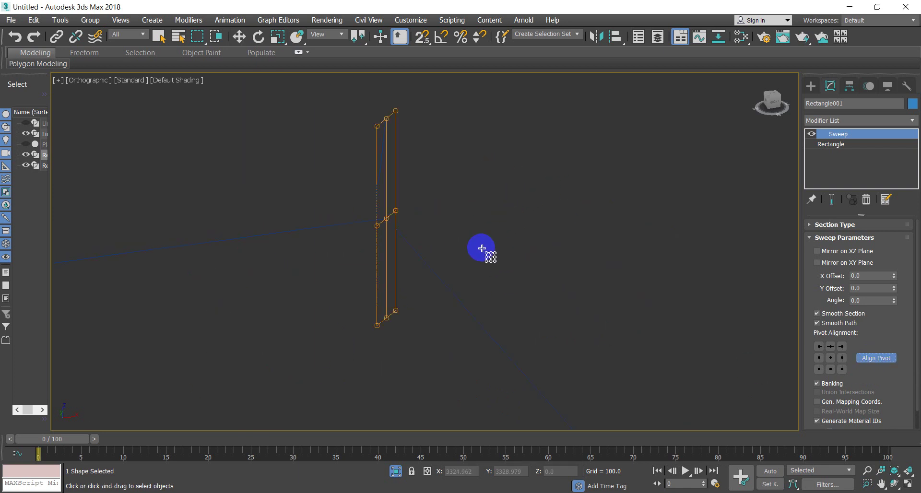
mouse_move(469, 263)
alt+middle_down()
mouse_move(519, 274)
mouse_move(198, 211)
mouse_move(401, 216)
mouse_move(366, 191)
mouse_move(362, 140)
alt+middle_up()
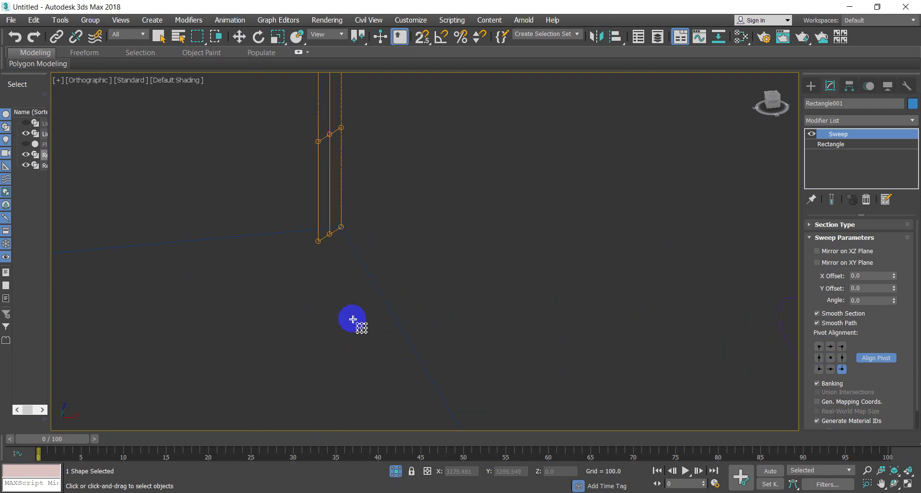
scroll(353, 317, down, 3)
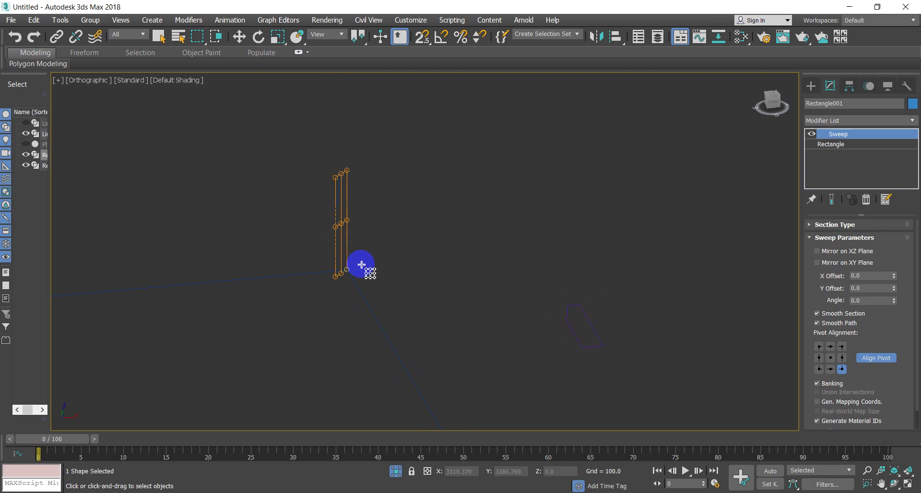
- Try several Pivot Alignment points, starting at bottom centre, then exit Align Pivot and reselect the frame
click(830, 370)
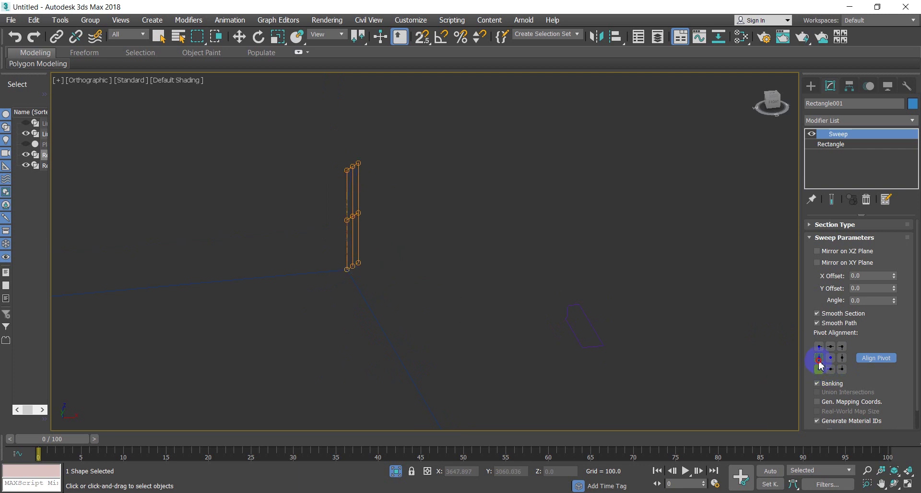
click(831, 347)
click(842, 346)
click(842, 358)
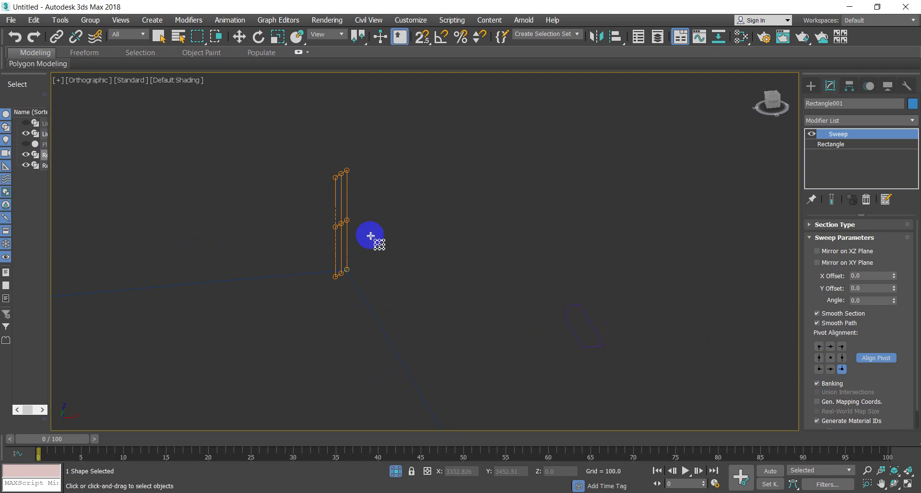
mouse_move(448, 259)
alt+middle_down()
mouse_move(535, 340)
mouse_move(438, 251)
alt+middle_up()
scroll(468, 231, up, 2)
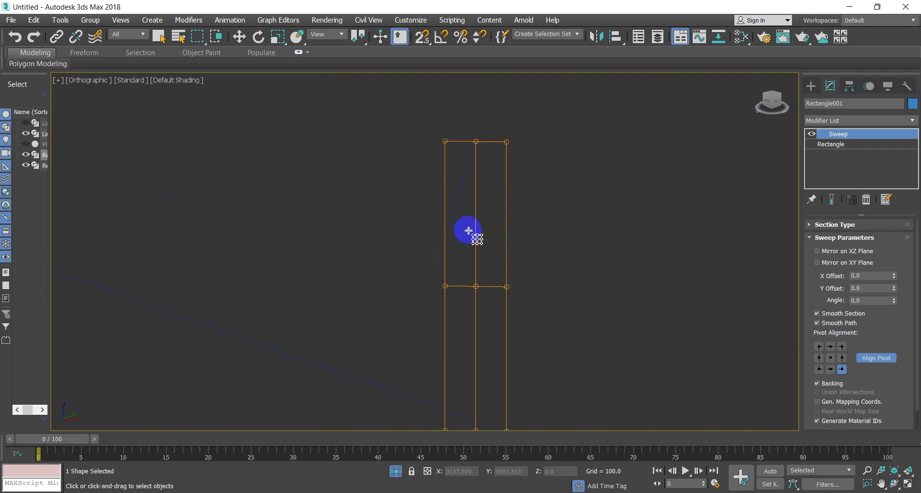
scroll(469, 230, down, 2)
scroll(500, 330, down, 1)
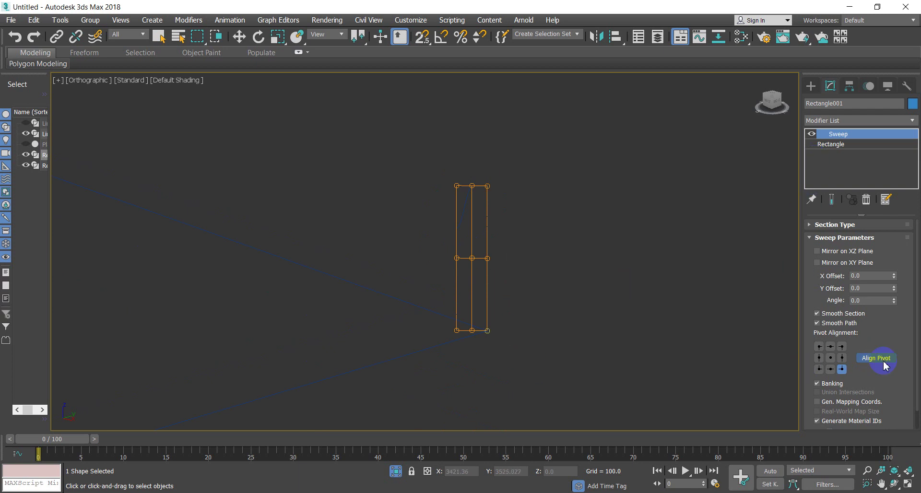
click(818, 359)
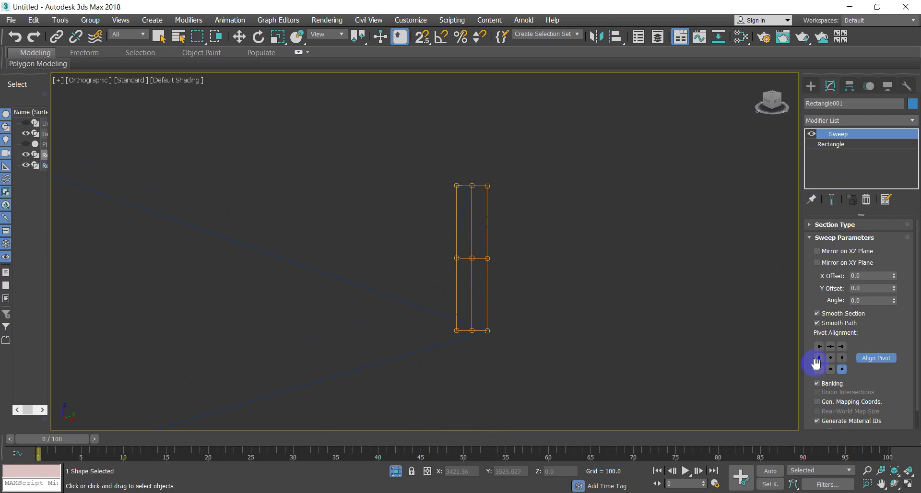
click(876, 359)
click(547, 280)
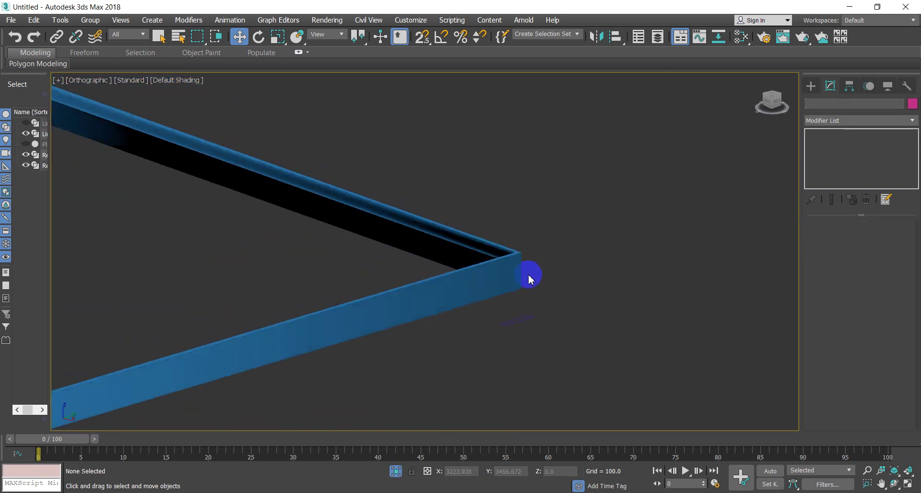
- Select the swept frame and mirror its molding profile across the XZ plane
key(w)
click(517, 278)
scroll(454, 238, up, 3)
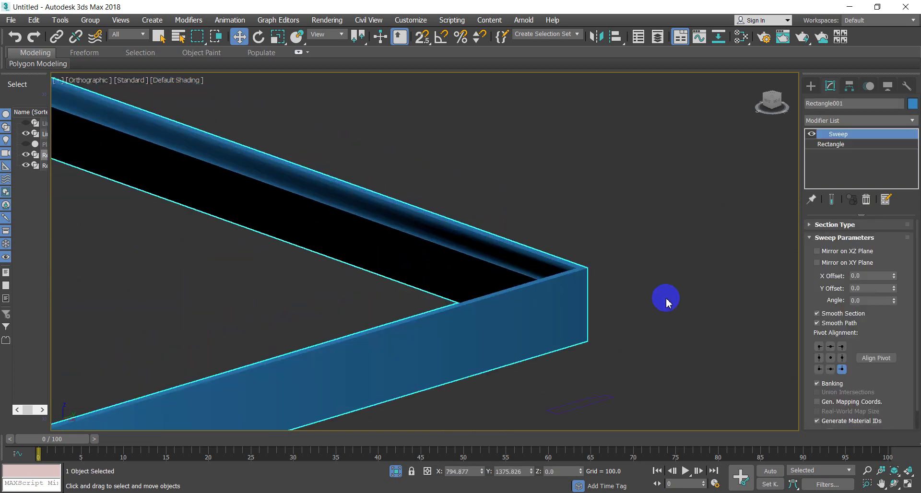
click(876, 358)
scroll(555, 298, up, 3)
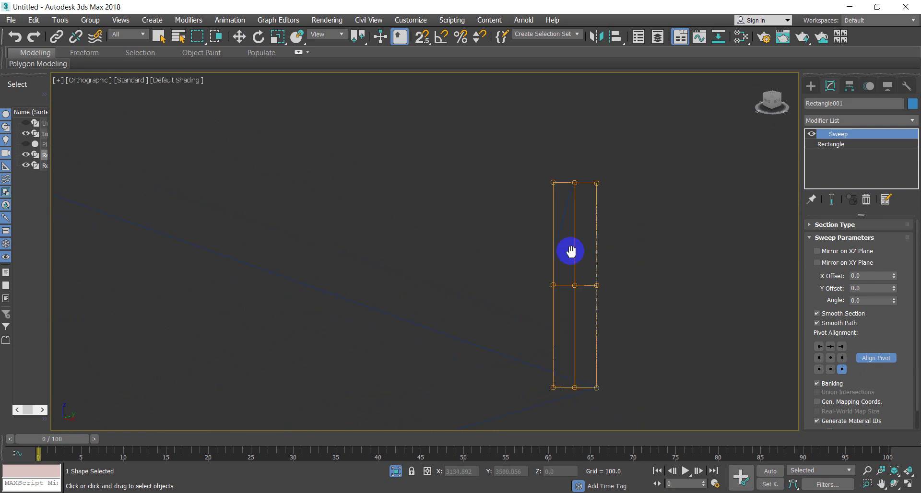
middle_drag(570, 253, 525, 226)
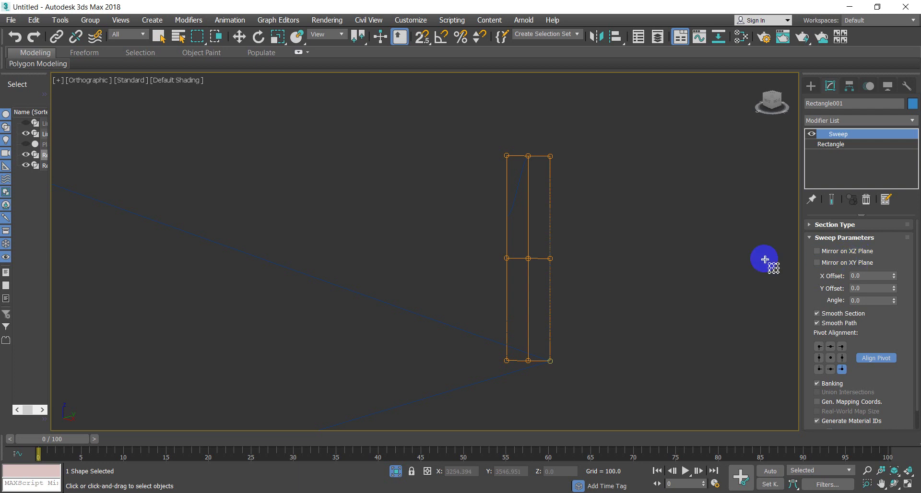
click(850, 265)
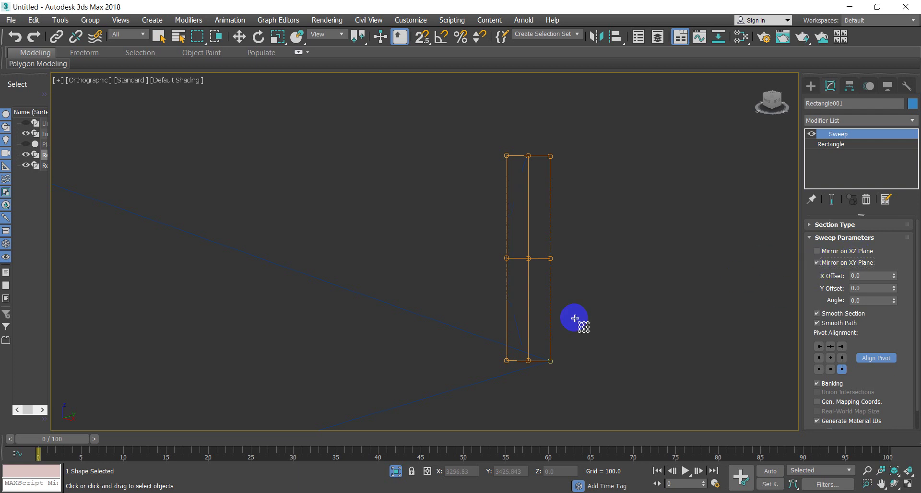
click(817, 251)
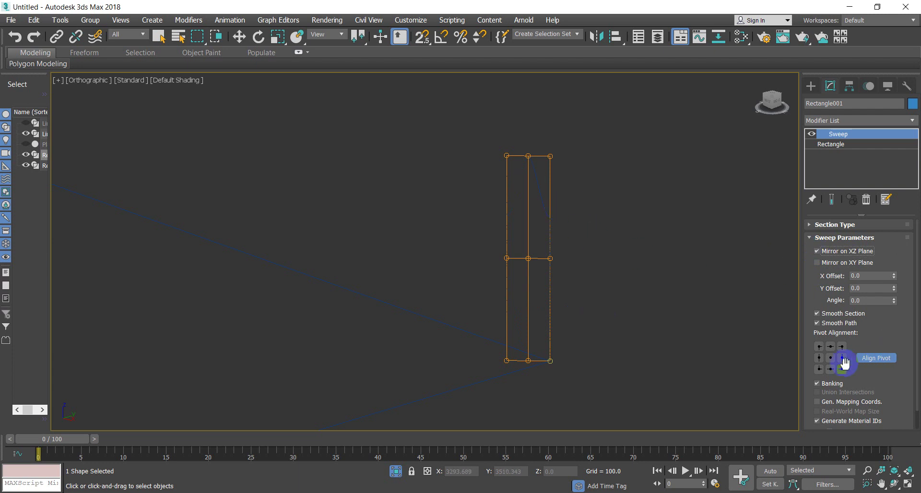
click(879, 359)
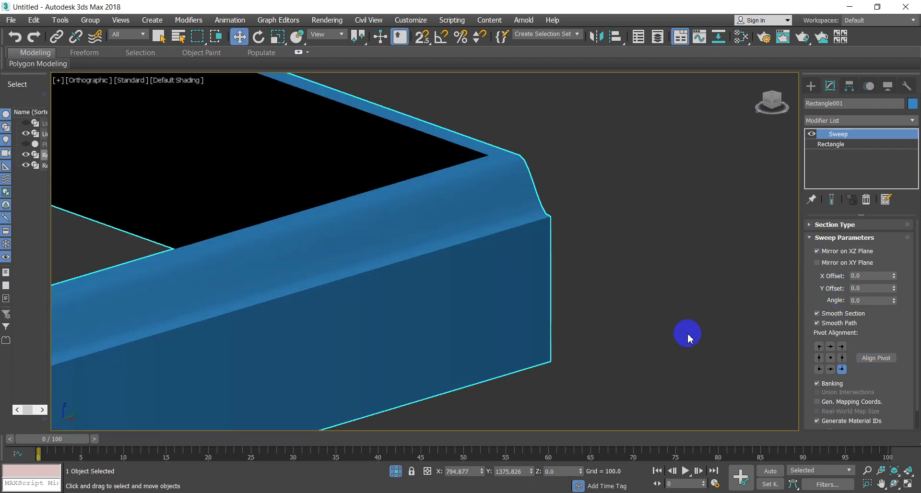
- Compare XZ and XY plane mirroring in wireframe and shaded views, then clear both
key(w)
click(816, 251)
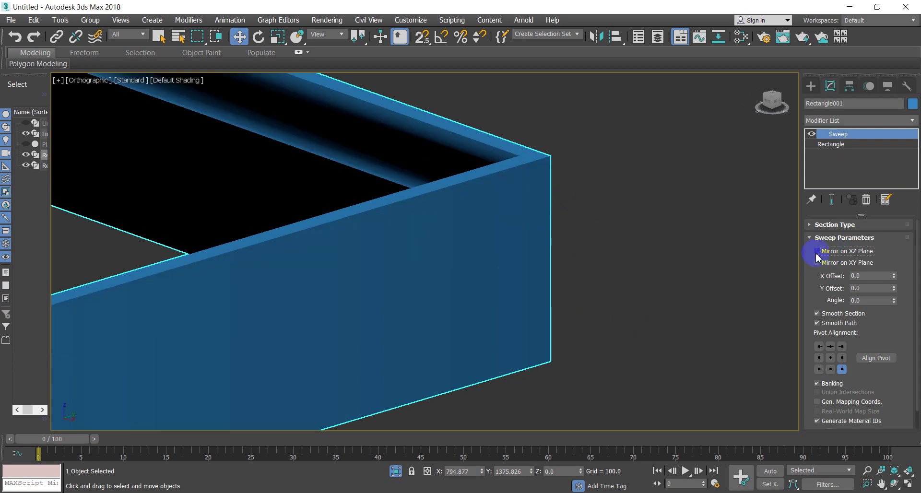
click(816, 251)
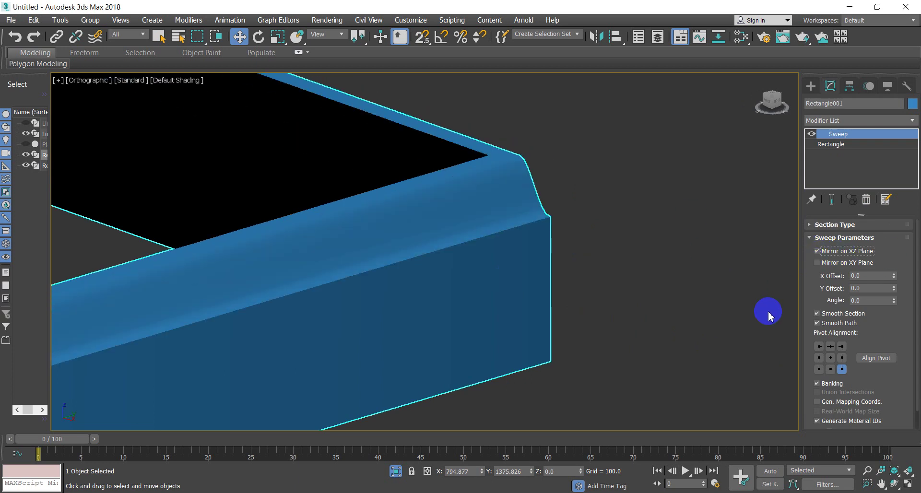
click(817, 251)
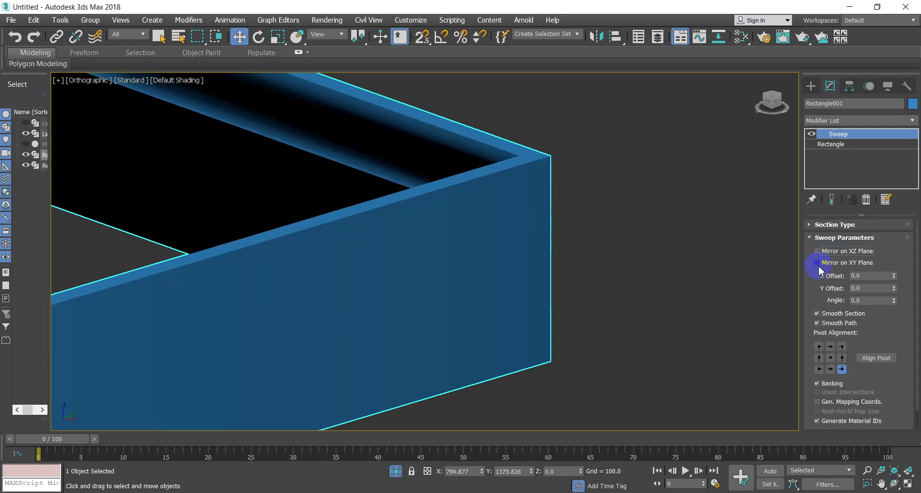
click(817, 263)
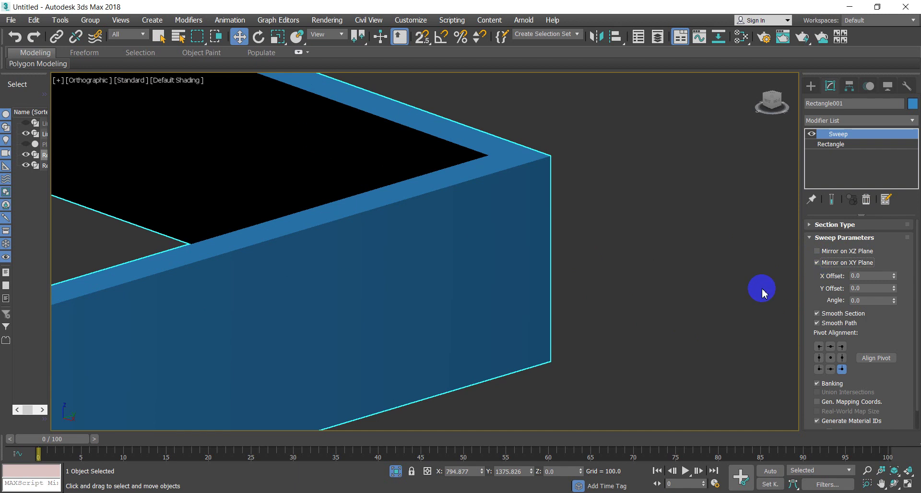
key(F3)
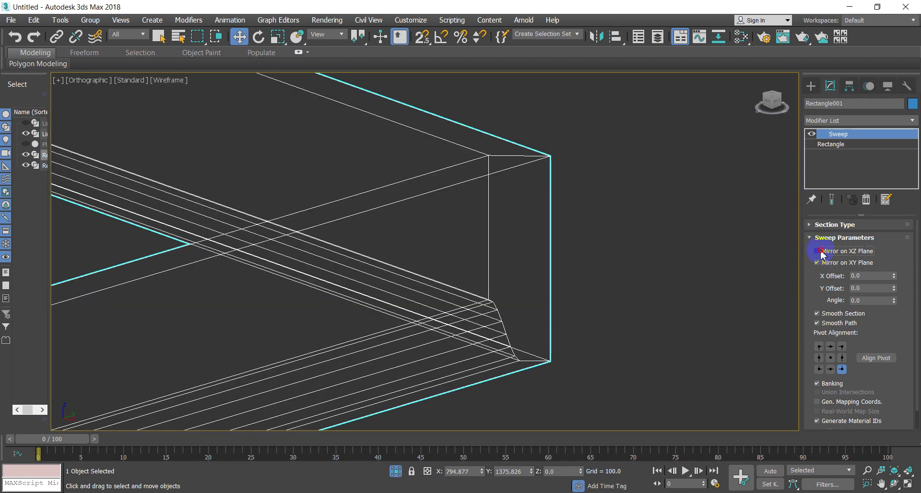
click(818, 251)
key(F3)
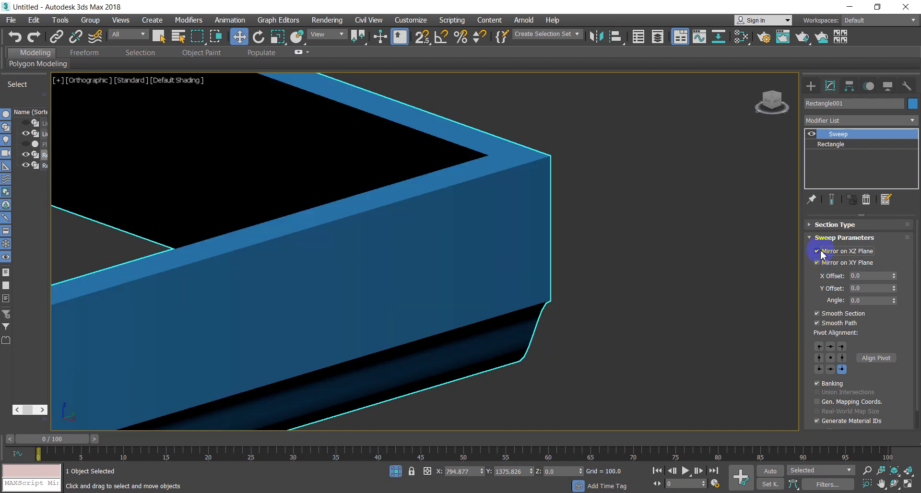
click(818, 251)
key(F3)
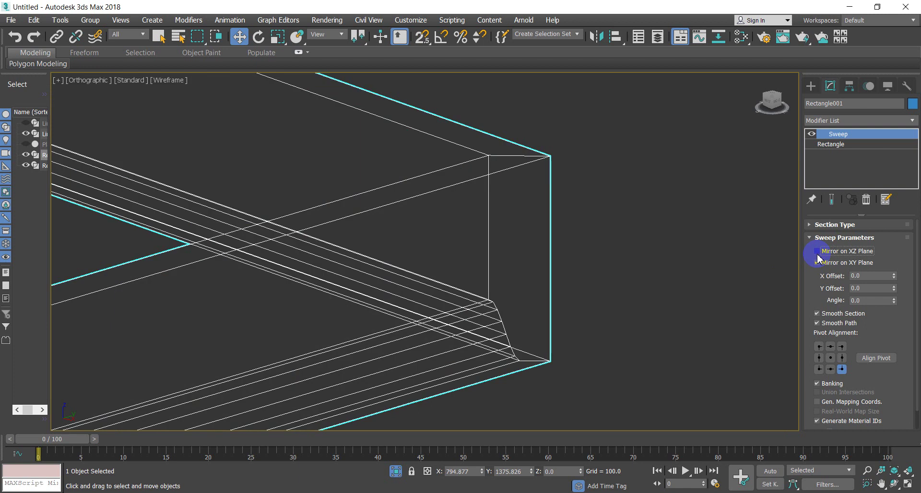
key(F3)
click(817, 263)
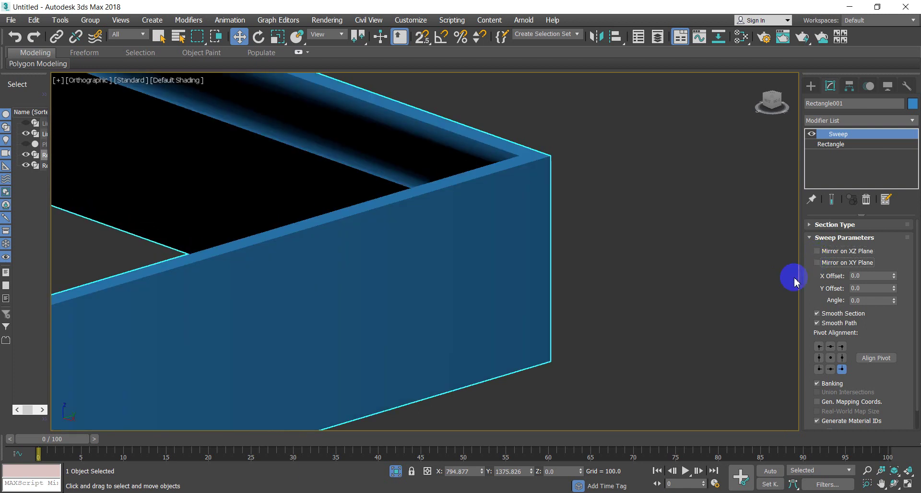
- In wireframe, retest Mirror on XZ and XY Plane and leave both unchecked
scroll(795, 282, down, 3)
scroll(734, 314, down, 1)
scroll(597, 290, down, 2)
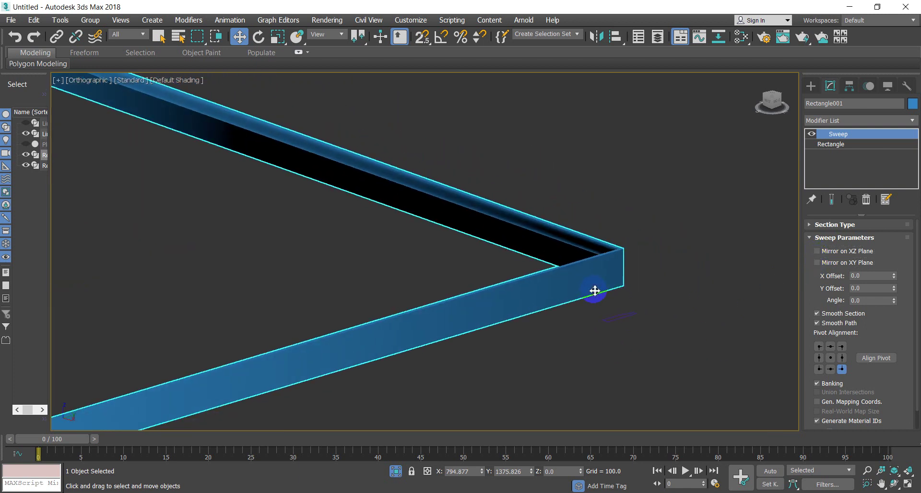
key(F3)
scroll(609, 285, up, 2)
scroll(609, 247, up, 2)
scroll(570, 195, up, 1)
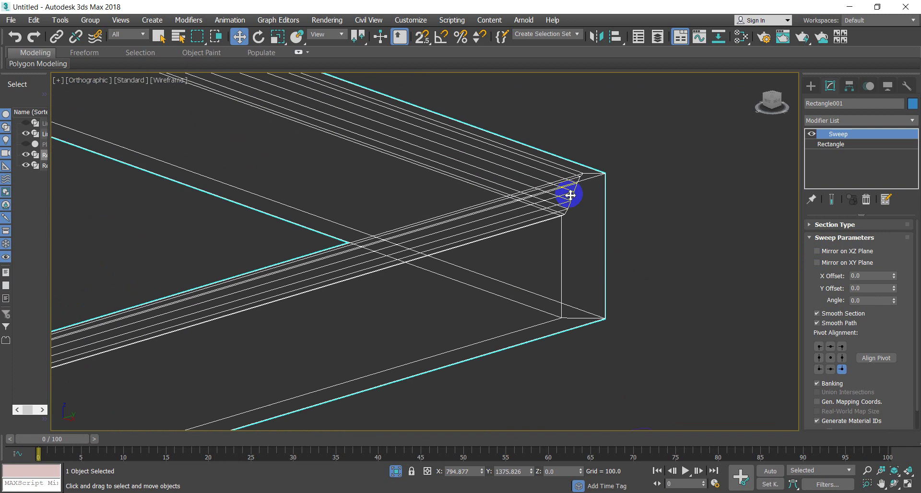
click(817, 251)
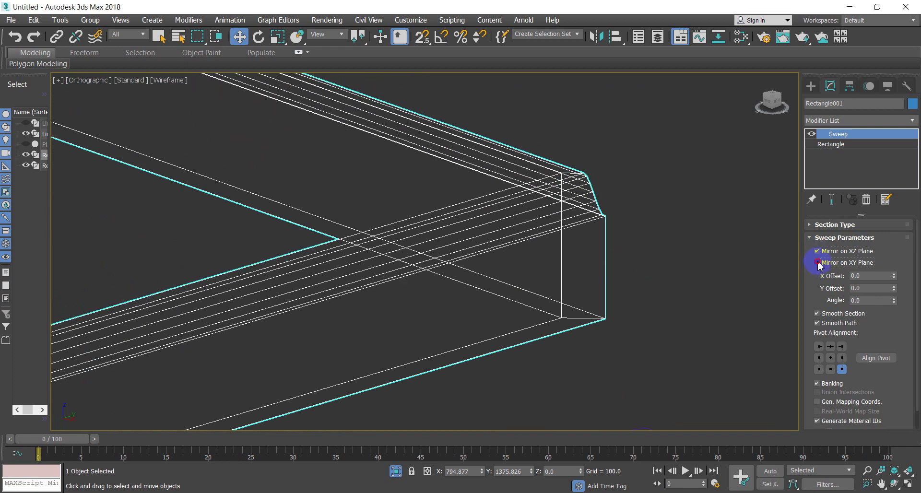
click(818, 262)
click(817, 251)
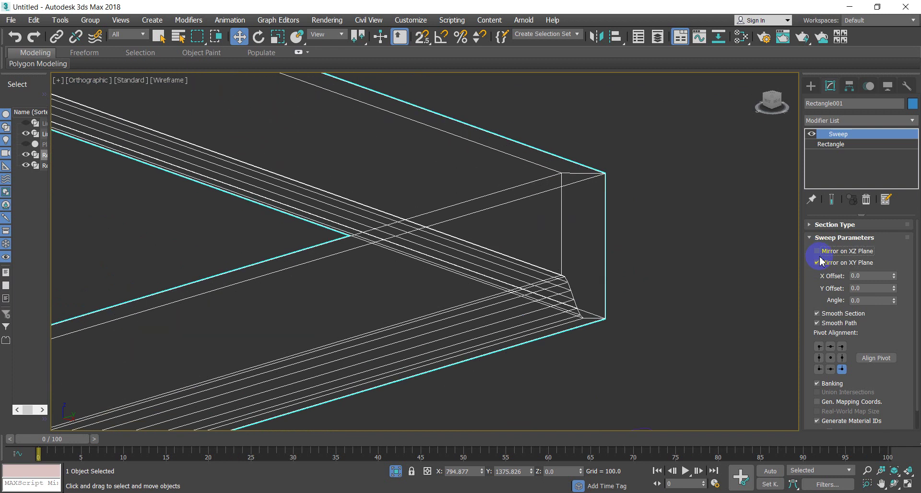
click(818, 263)
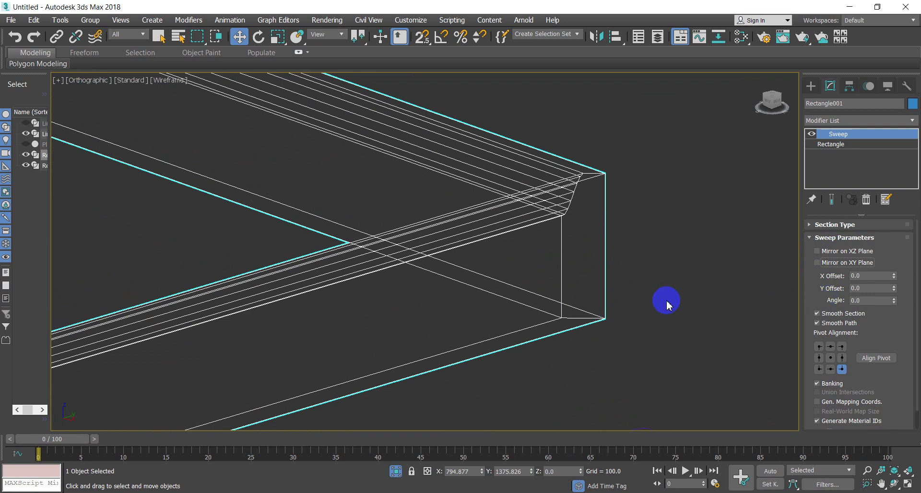
alt+middle_drag(667, 304, 651, 307)
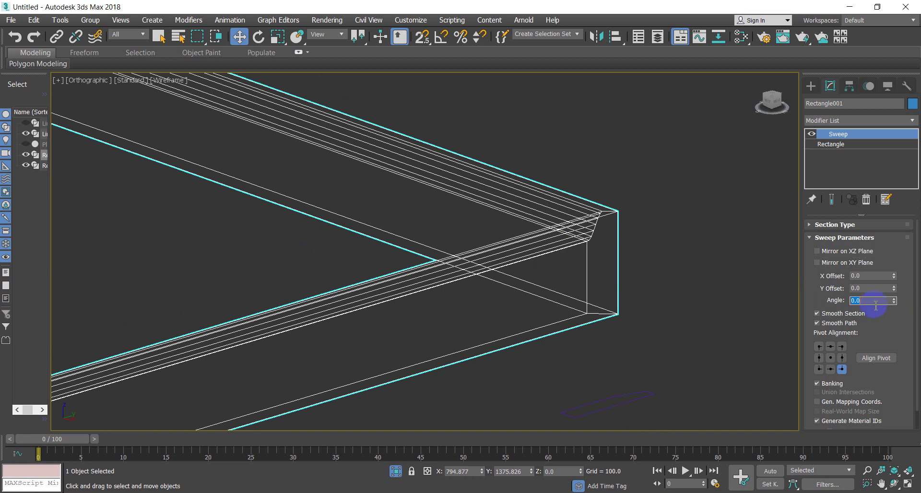
text(90)
- Apply the 90-degree profile rotation, mirror it on the XY and XZ planes, and show edged faces
click(875, 290)
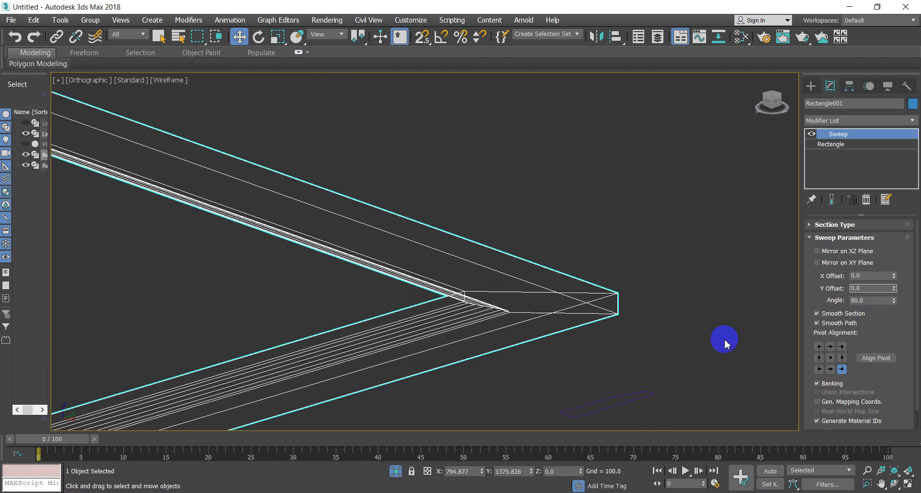
click(820, 264)
key(F3)
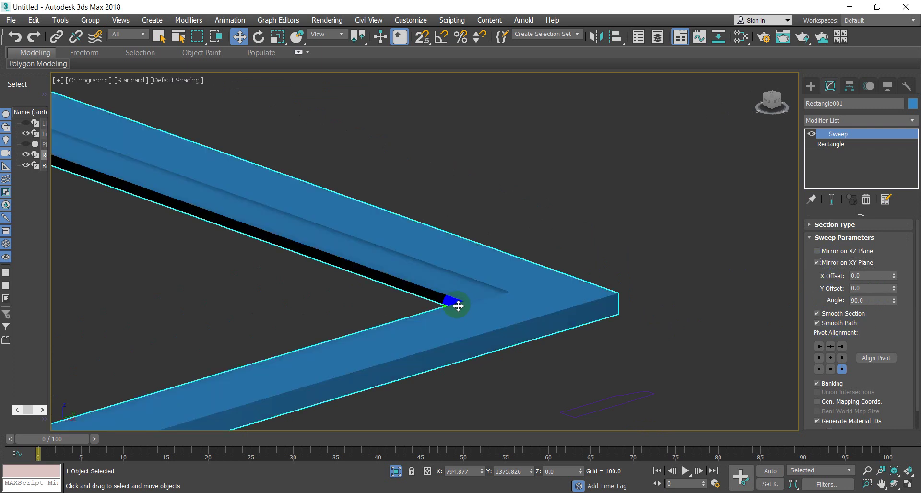
click(816, 252)
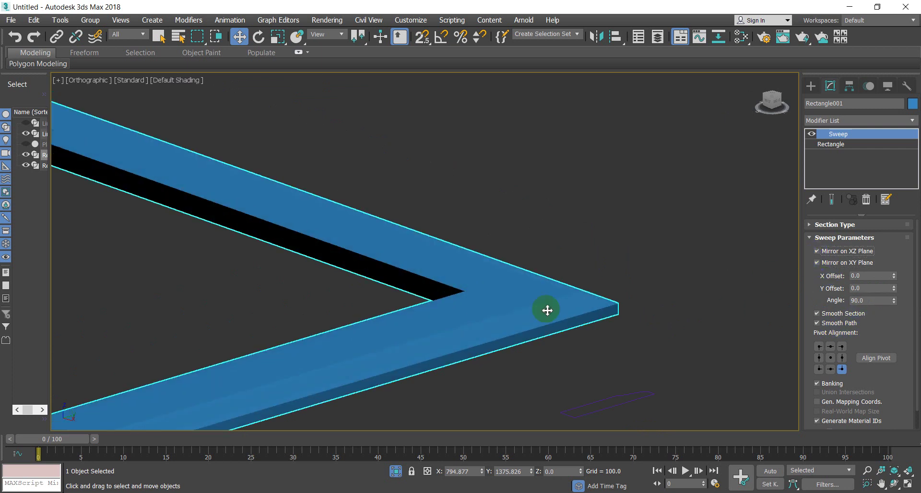
key(F4)
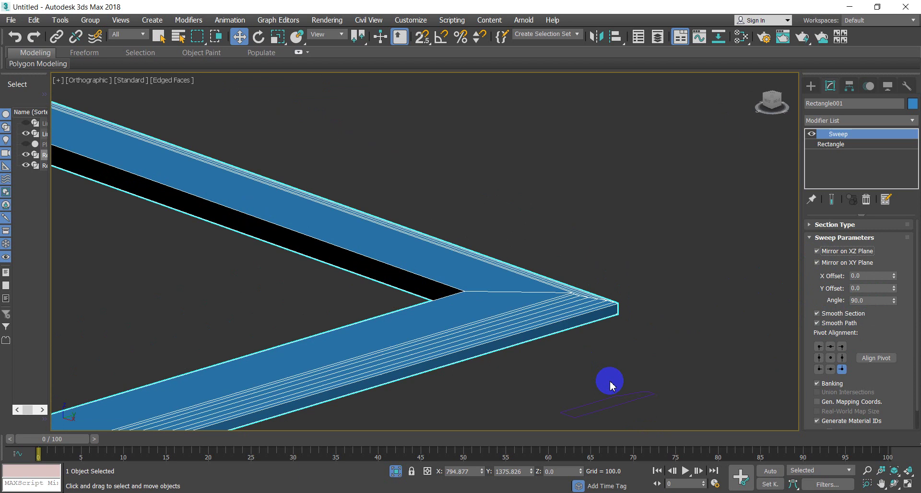
scroll(610, 385, down, 3)
scroll(607, 366, down, 3)
scroll(463, 411, up, 1)
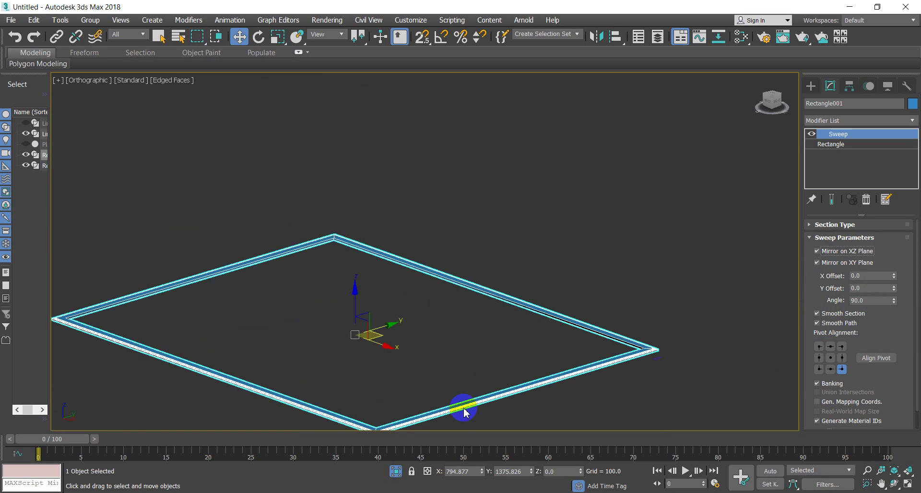
middle_drag(462, 411, 506, 282)
scroll(504, 281, up, 2)
scroll(469, 294, down, 3)
scroll(586, 282, up, 1)
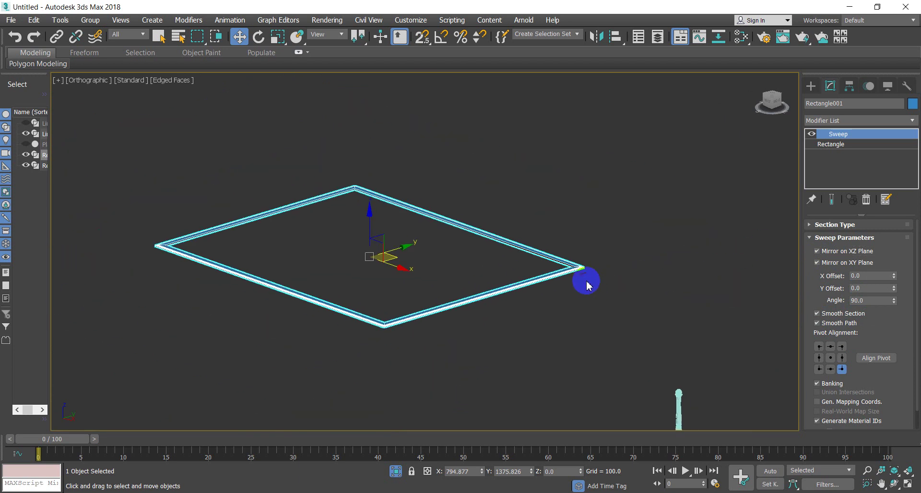
scroll(595, 284, up, 4)
scroll(749, 296, up, 2)
- Drag the sweep Angle to -25.4 in wireframe, then inspect the shaded frame
key(F3)
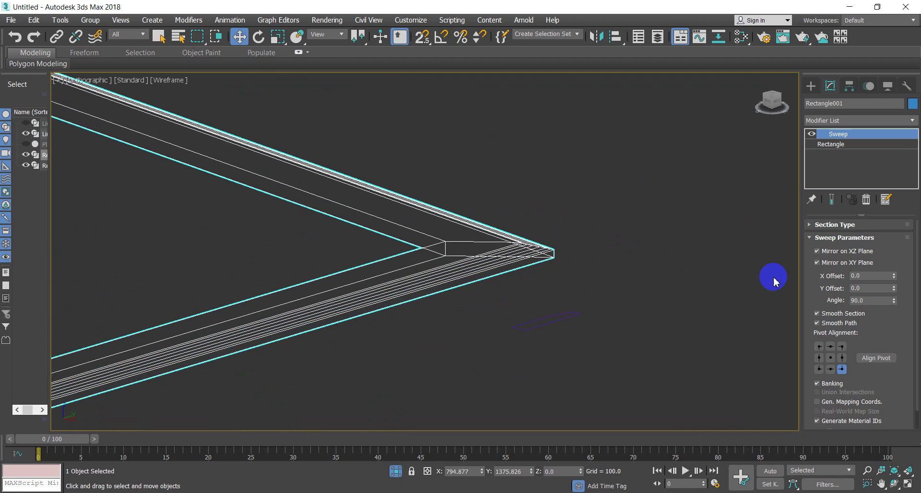
mouse_move(895, 312)
mouse_down()
mouse_move(7, 437)
mouse_move(24, 450)
mouse_move(10, 102)
mouse_move(56, 213)
mouse_move(57, 278)
mouse_move(148, 390)
mouse_move(161, 371)
mouse_up()
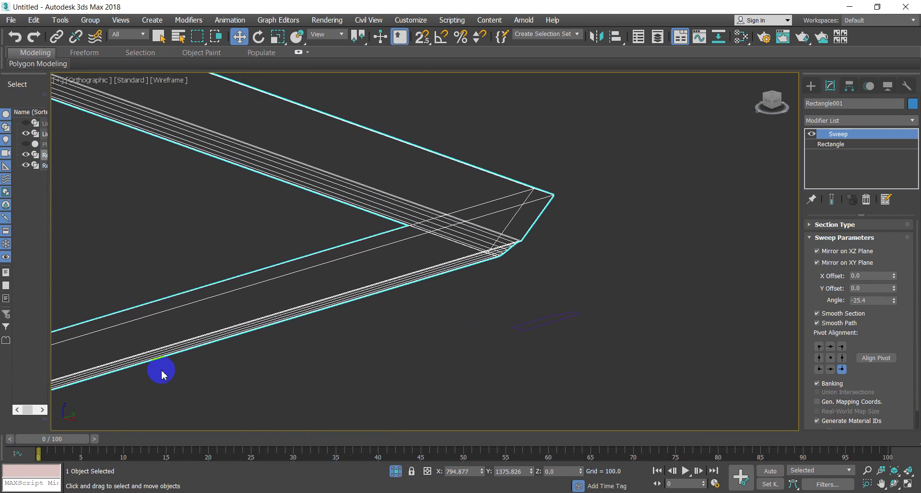
key(F3)
scroll(516, 212, down, 3)
scroll(526, 199, down, 4)
scroll(444, 179, up, 5)
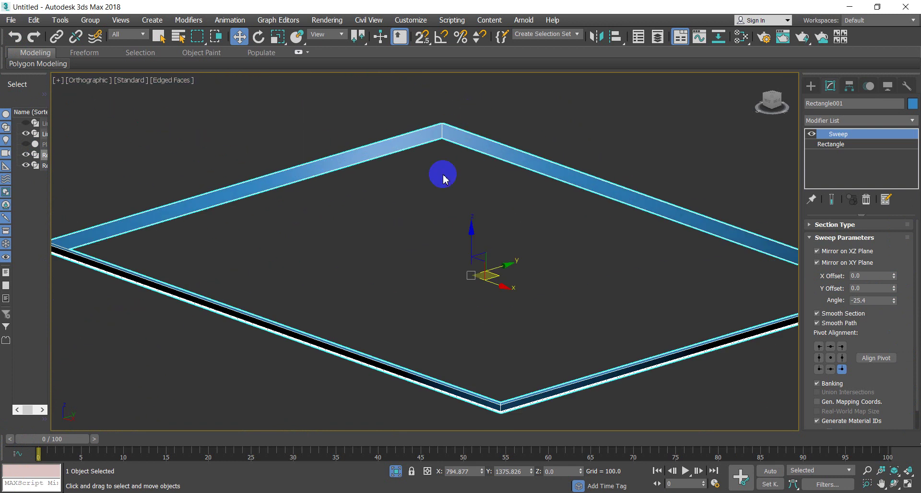
scroll(443, 179, down, 4)
mouse_move(446, 202)
alt+middle_down()
mouse_move(448, 226)
mouse_move(466, 189)
mouse_move(431, 273)
mouse_move(686, 280)
alt+middle_up()
scroll(477, 195, up, 4)
scroll(470, 221, up, 3)
scroll(472, 221, down, 6)
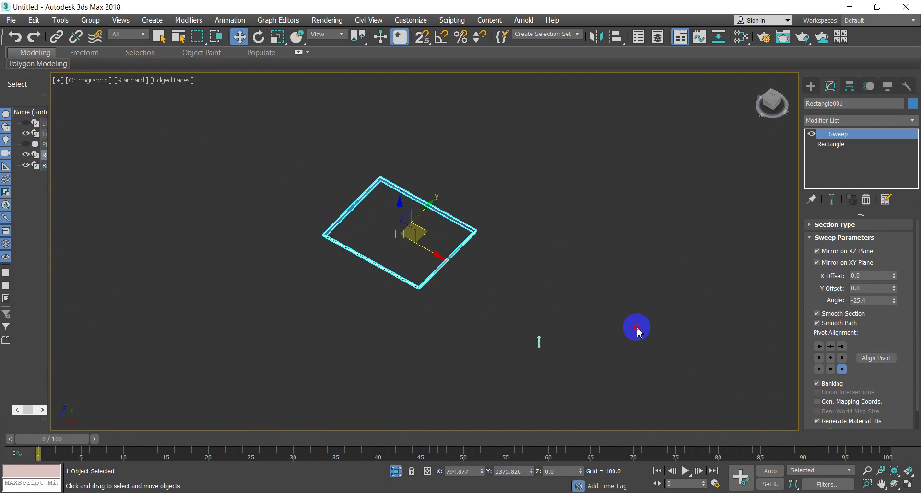
- Select the small molding profile spline and frame it in the viewport
click(638, 329)
scroll(454, 240, up, 2)
scroll(454, 241, up, 3)
scroll(462, 243, up, 1)
click(463, 244)
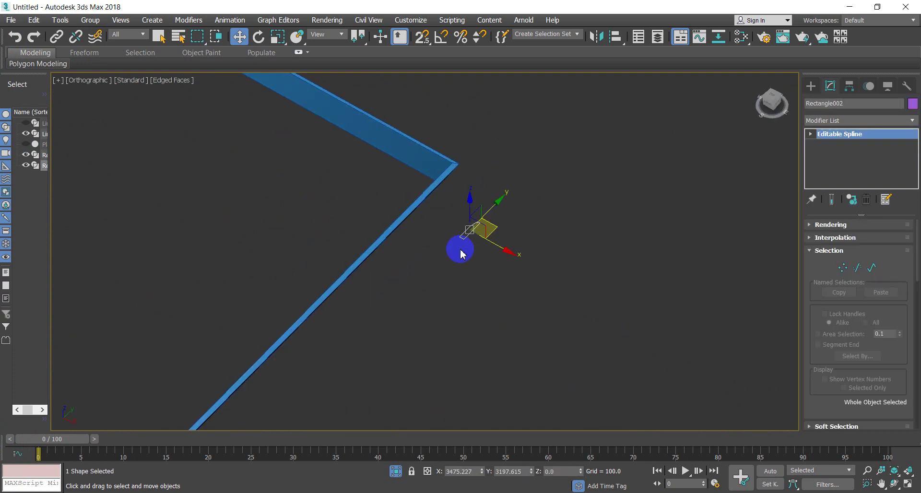
scroll(460, 254, down, 2)
key(t)
key(z)
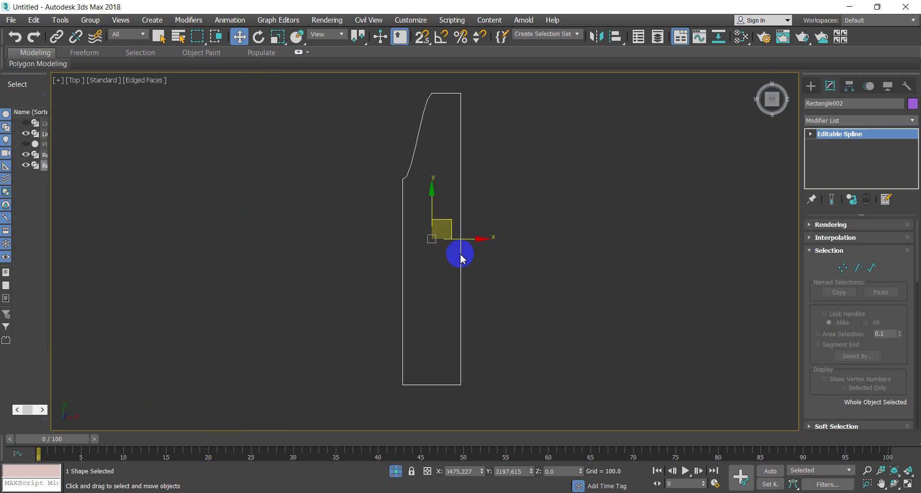
scroll(460, 252, up, 5)
mouse_move(461, 253)
alt+middle_down()
mouse_move(432, 251)
mouse_move(424, 185)
mouse_move(409, 165)
mouse_move(472, 254)
mouse_move(444, 261)
alt+middle_up()
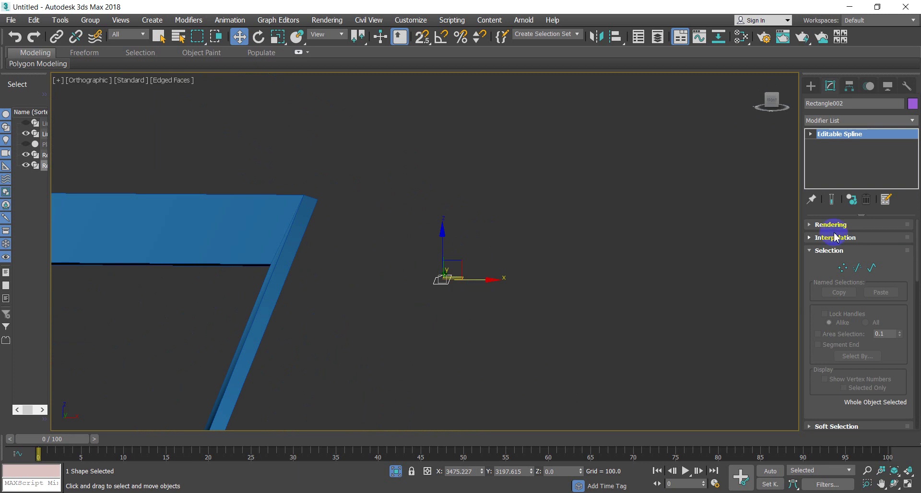
- Reset the swept frame's sweep Angle to 0
click(304, 228)
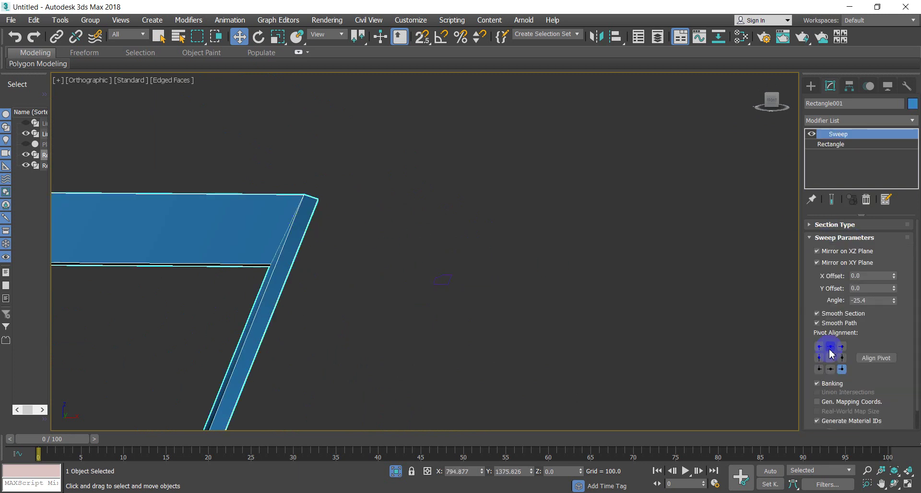
click(619, 330)
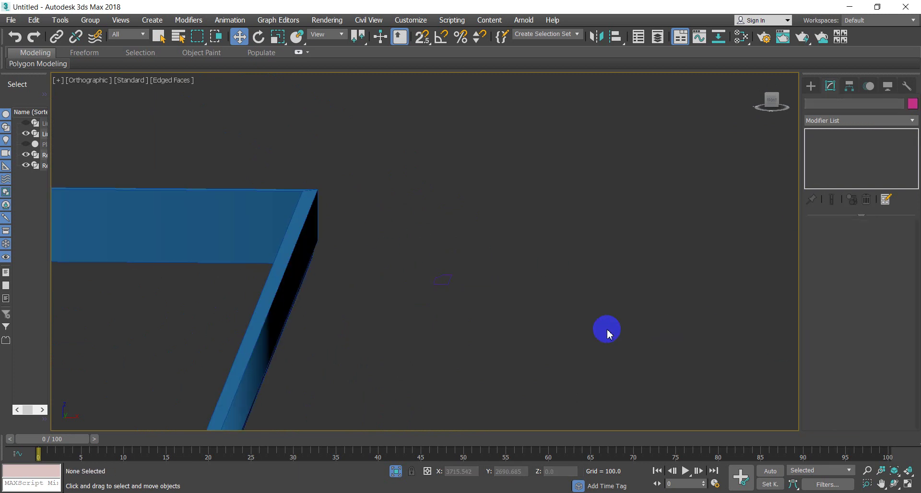
click(295, 249)
mouse_move(294, 249)
middle_down()
mouse_move(373, 218)
mouse_move(544, 313)
middle_up()
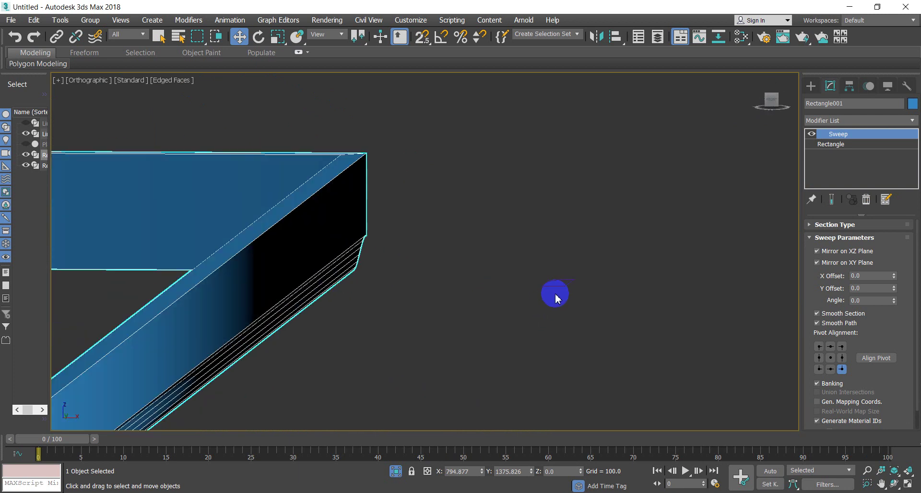
- In Vertex mode on the profile spline, select the right-side vertices and push them right
click(558, 288)
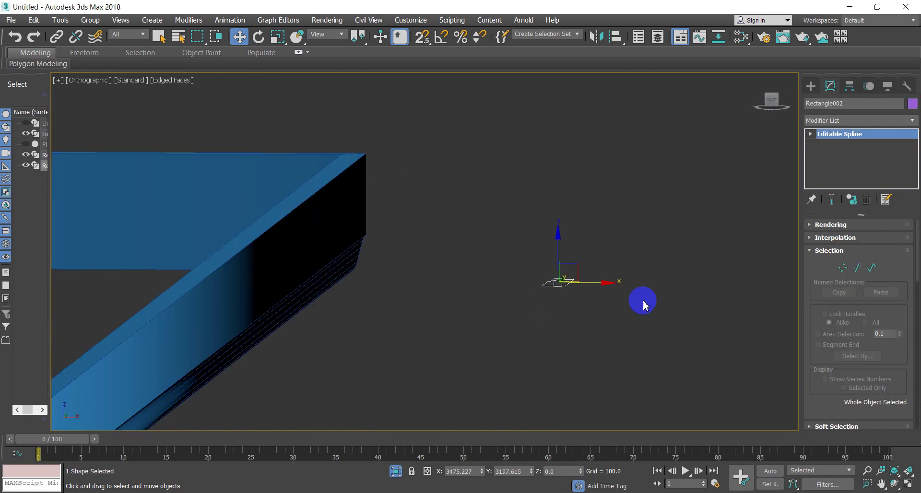
click(844, 270)
drag(598, 290, 552, 277)
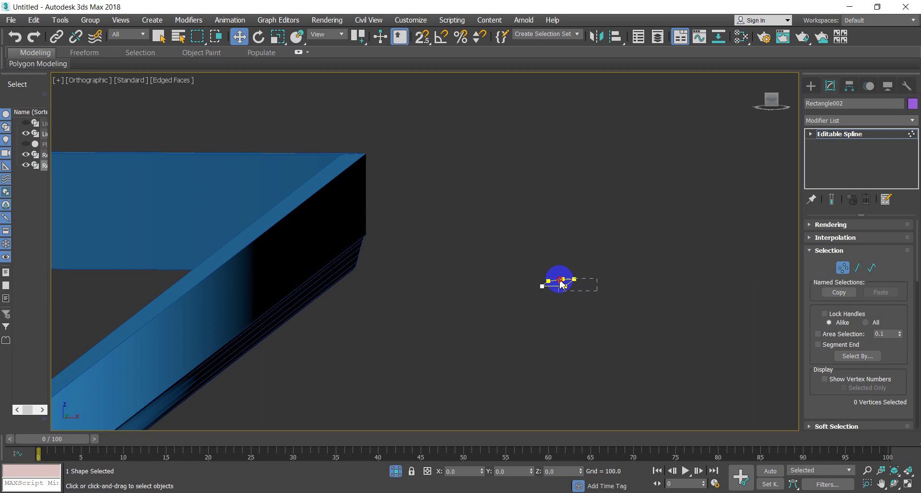
alt+middle_drag(562, 281, 569, 313)
drag(616, 342, 571, 247)
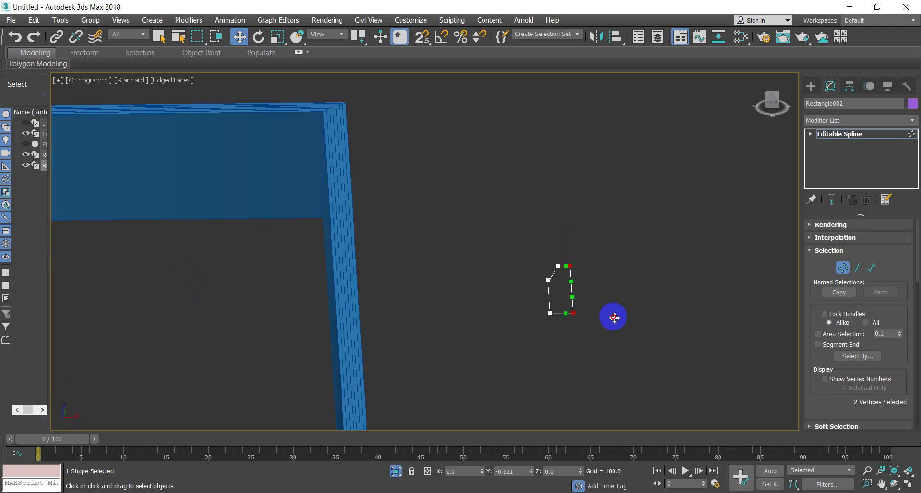
drag(604, 342, 570, 264)
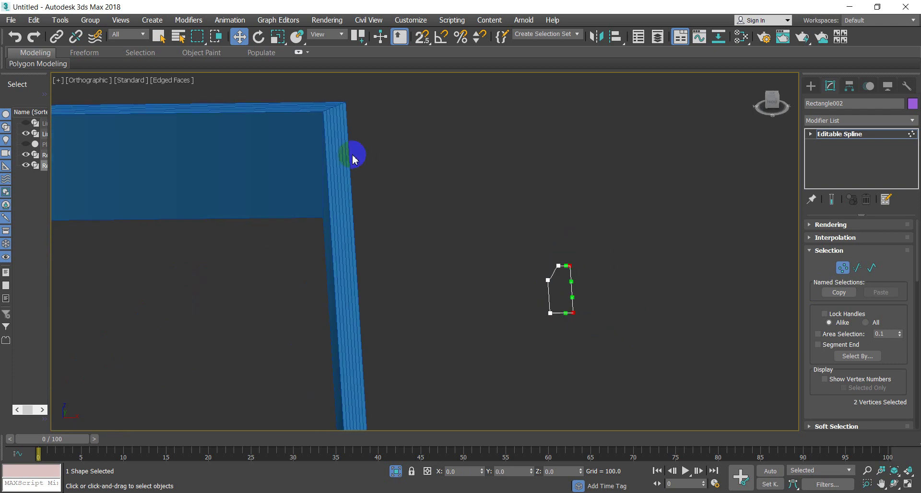
scroll(354, 159, down, 5)
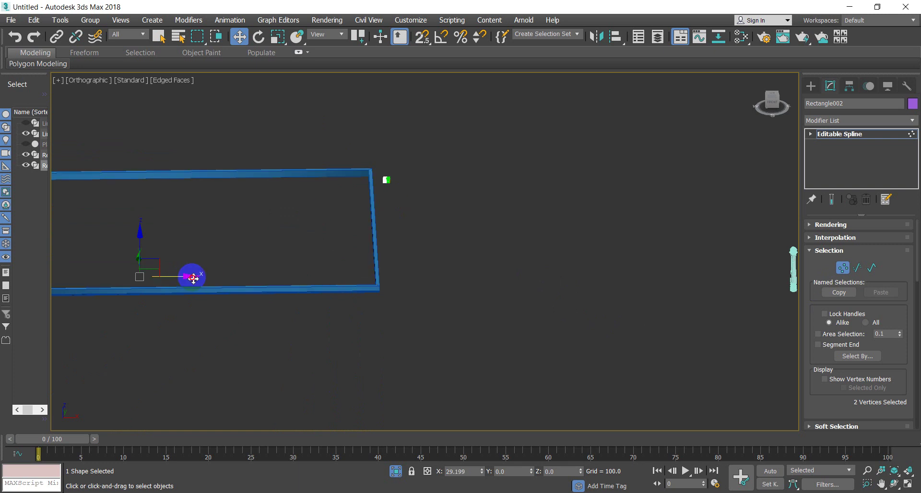
drag(193, 279, 190, 274)
- Add another vertex to the selection and move the vertices to reshape the profile
scroll(391, 171, up, 2)
scroll(448, 237, up, 2)
scroll(485, 302, up, 2)
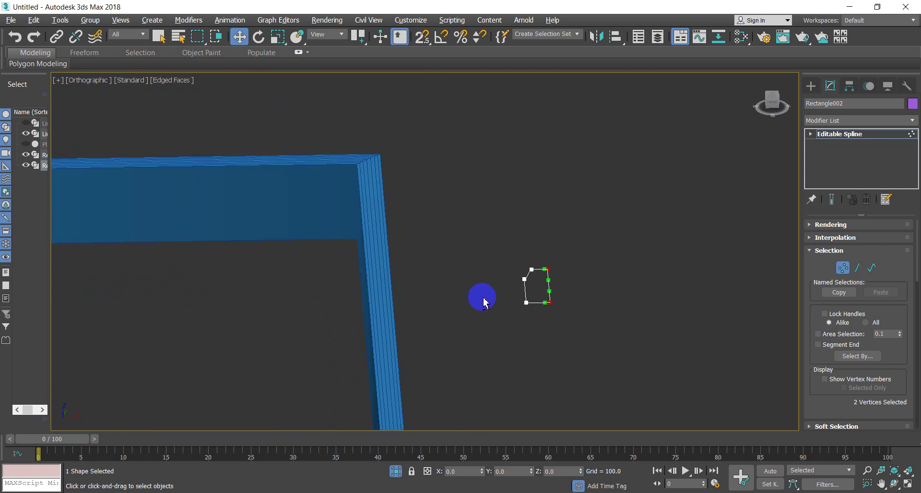
alt+middle_drag(484, 301, 516, 301)
drag(494, 228, 547, 321)
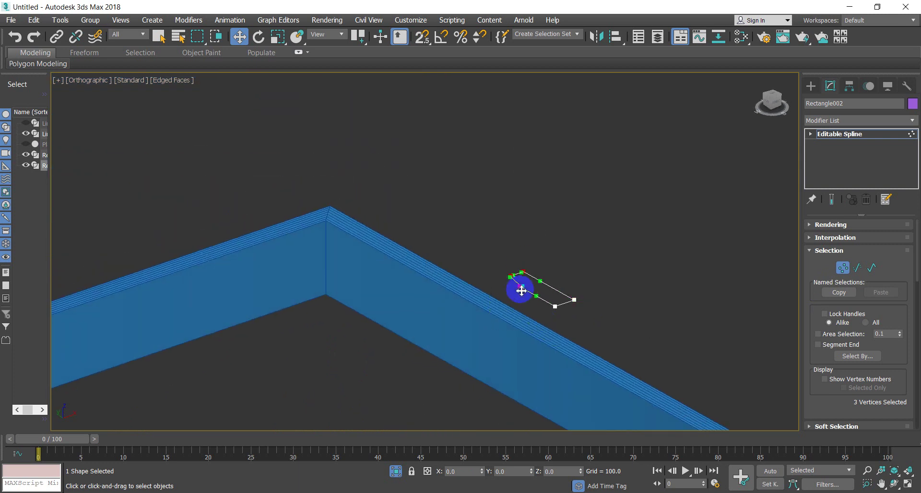
scroll(512, 278, down, 4)
scroll(512, 278, down, 2)
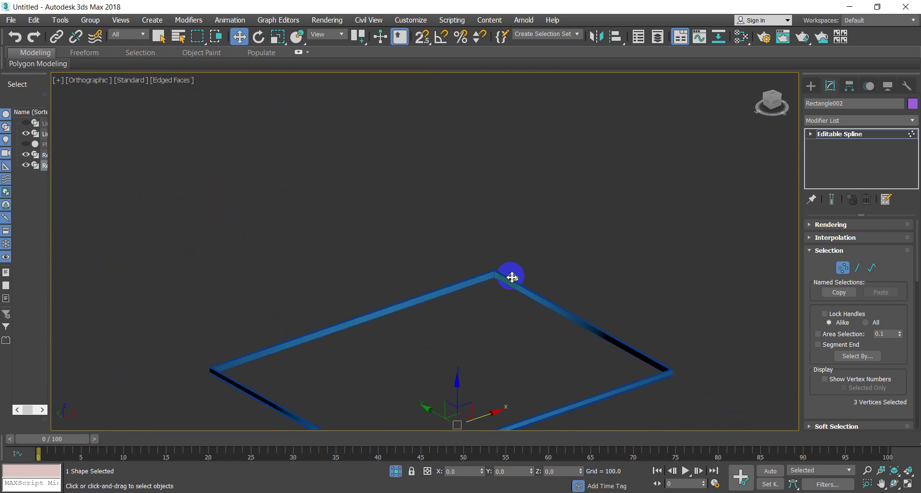
drag(361, 43, 359, 76)
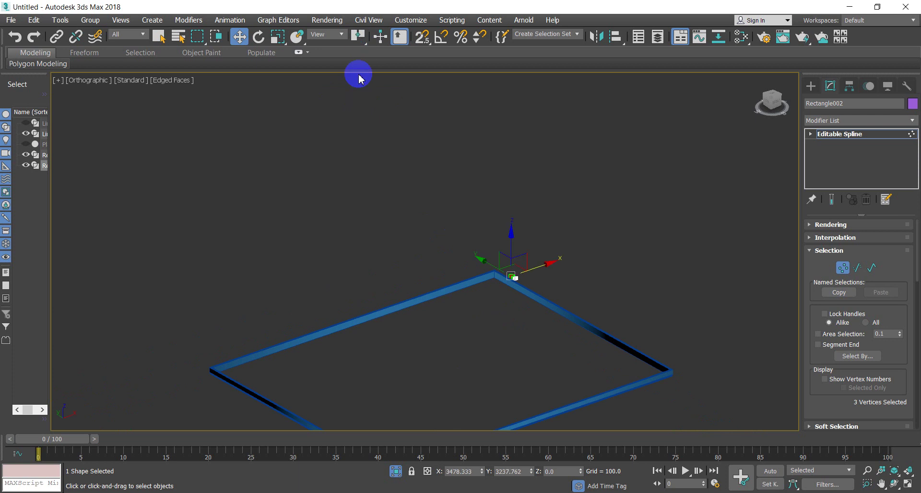
scroll(512, 302, up, 3)
middle_drag(512, 303, 398, 146)
scroll(446, 282, up, 2)
scroll(499, 245, up, 1)
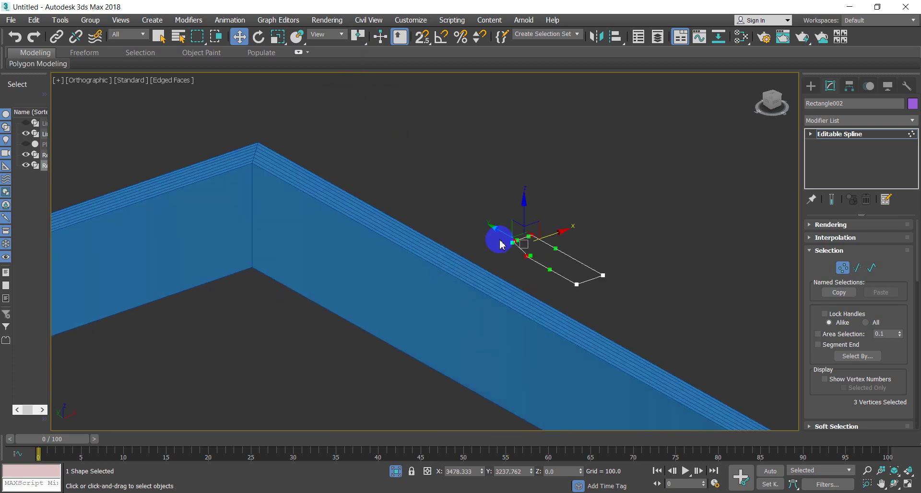
mouse_move(498, 232)
mouse_down()
mouse_move(527, 259)
mouse_move(471, 222)
mouse_move(667, 261)
mouse_move(694, 276)
mouse_up()
scroll(552, 275, up, 3)
click(522, 250)
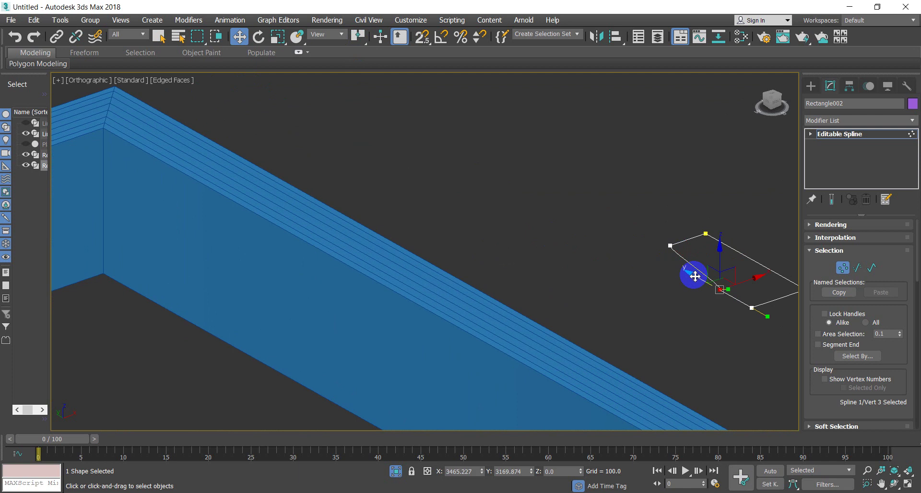
mouse_move(695, 277)
alt+middle_down()
mouse_move(446, 276)
mouse_move(391, 263)
mouse_move(411, 251)
mouse_move(447, 253)
mouse_move(607, 300)
mouse_move(621, 307)
mouse_move(617, 314)
mouse_move(667, 303)
mouse_move(660, 342)
alt+middle_up()
- Use Refine to add new vertices on the profile segment
click(614, 313)
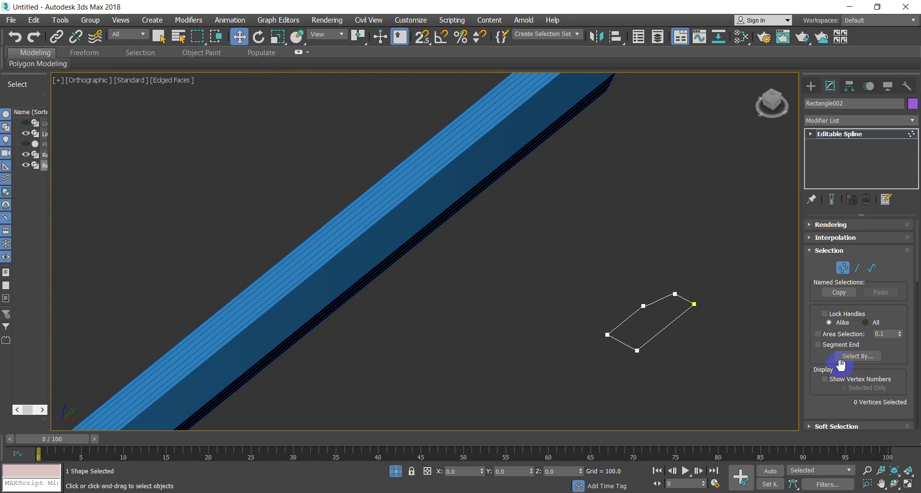
scroll(839, 379, down, 3)
scroll(840, 377, up, 3)
scroll(840, 379, down, 3)
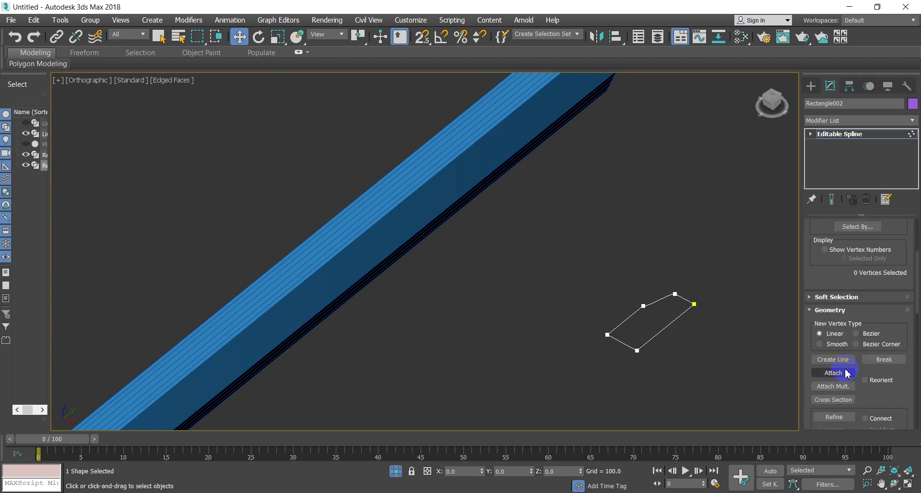
scroll(846, 374, down, 1)
click(837, 387)
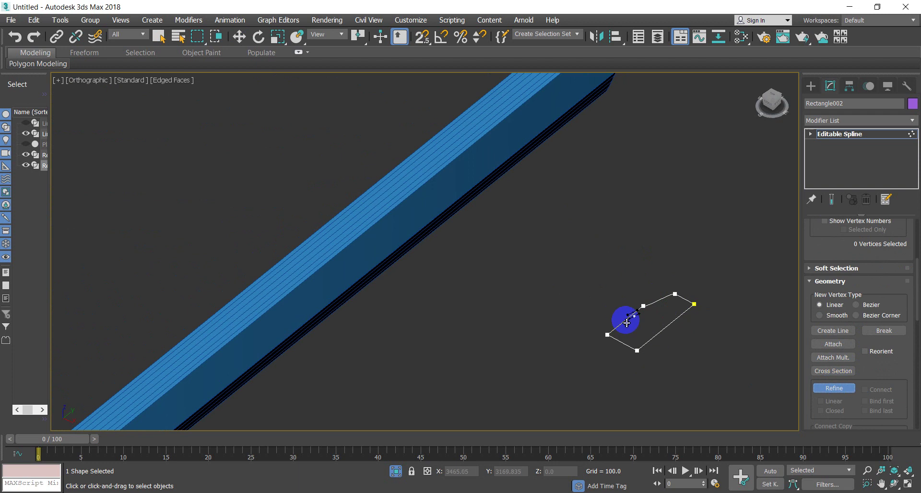
click(630, 309)
right_click(620, 298)
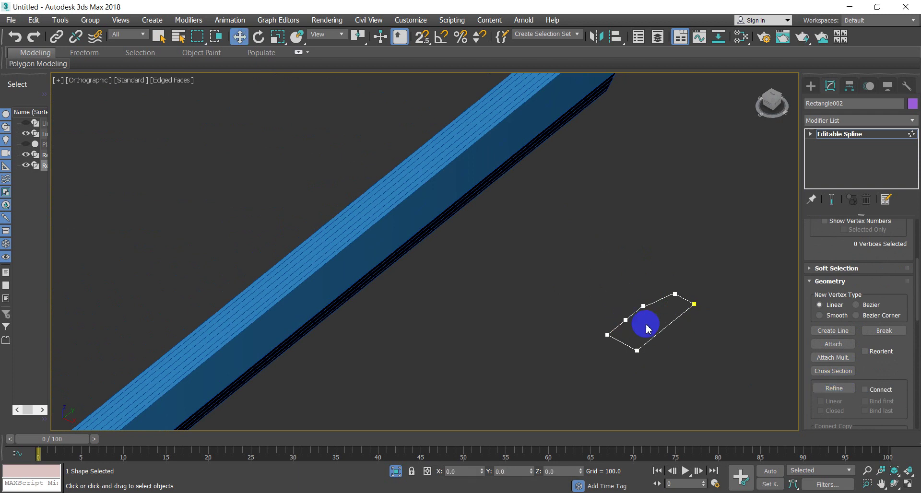
- Pull the two new vertices outward to give the profile a curved edge
mouse_move(617, 287)
mouse_down()
mouse_move(644, 323)
mouse_move(645, 292)
mouse_move(662, 284)
mouse_up()
alt+middle_drag(662, 284, 659, 327)
drag(659, 327, 672, 313)
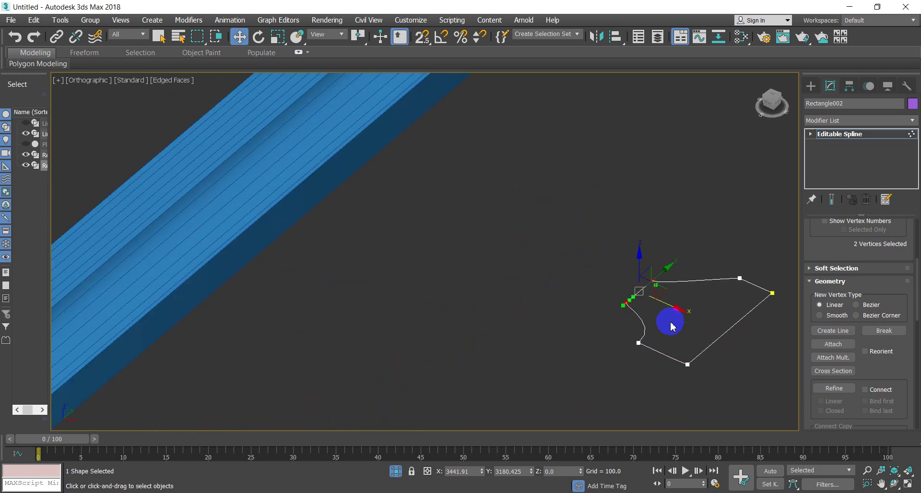
click(662, 262)
drag(662, 261, 625, 232)
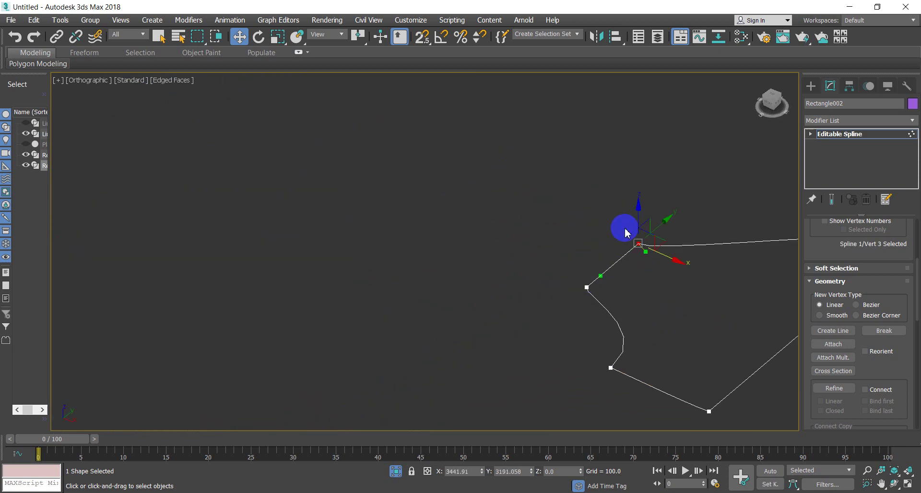
mouse_move(626, 232)
alt+middle_down()
mouse_move(546, 181)
mouse_move(569, 177)
mouse_move(535, 222)
mouse_move(536, 278)
alt+middle_up()
scroll(537, 278, down, 5)
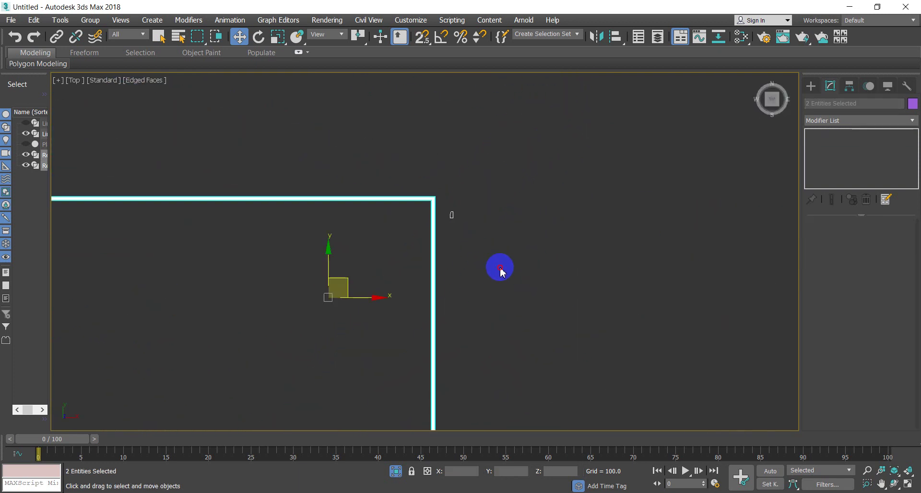
- Shift-drag the swept frame up and right to create a Copy
scroll(397, 196, down, 2)
scroll(414, 212, down, 3)
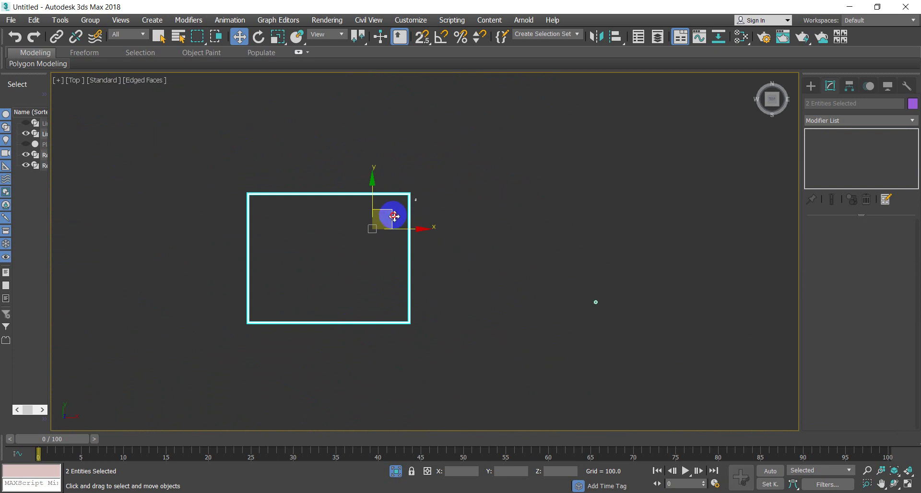
shift+drag(394, 216, 590, 163)
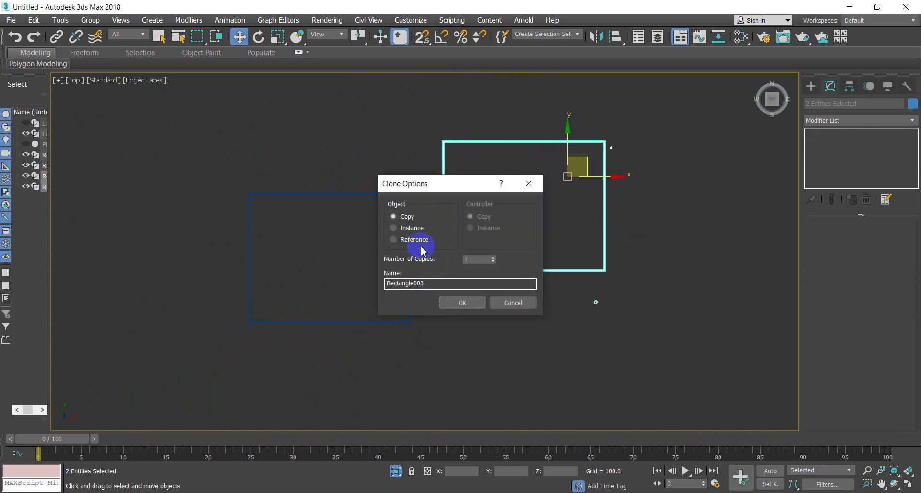
click(462, 302)
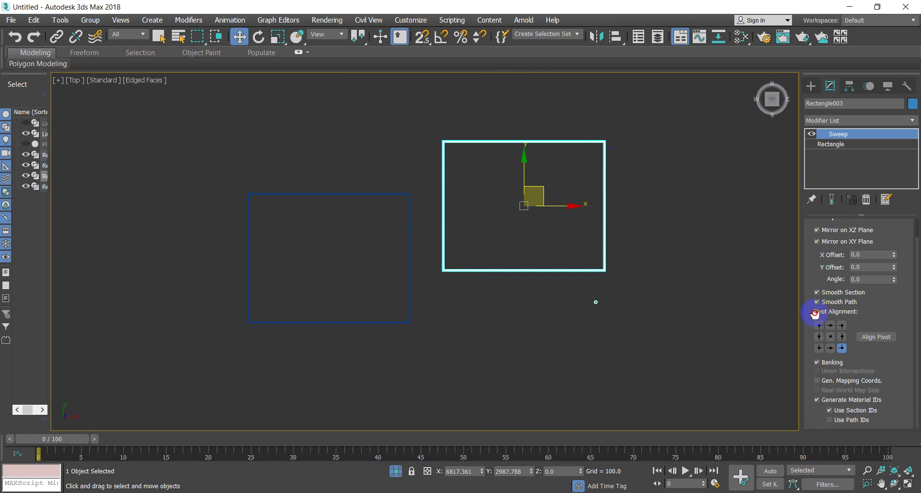
drag(815, 282, 808, 353)
- Set the copy's base Rectangle Length and Width to 2000
click(824, 146)
text(2000)
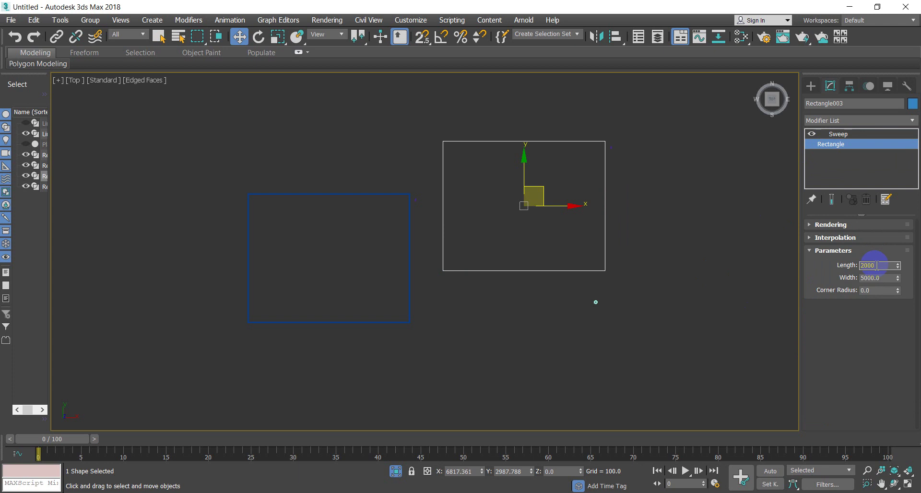
key(Tab)
text(2000)
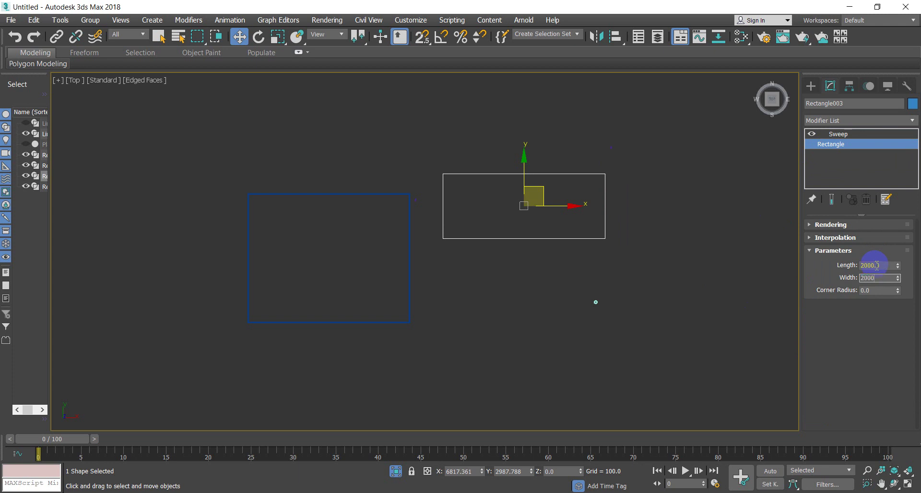
click(886, 225)
mouse_move(693, 179)
mouse_down()
mouse_move(599, 125)
mouse_move(562, 162)
mouse_up()
scroll(562, 163, up, 5)
- Move the small profile rectangle aside and delete the Sweep modifier from Rectangle003
middle_drag(561, 165, 488, 196)
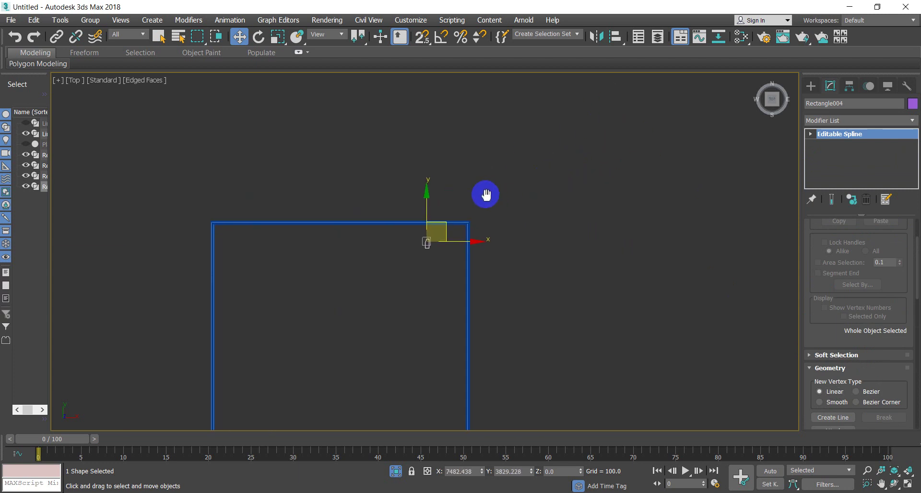
scroll(431, 240, up, 5)
mouse_move(428, 246)
alt+middle_down()
mouse_move(461, 211)
mouse_move(456, 200)
alt+middle_up()
scroll(485, 222, down, 5)
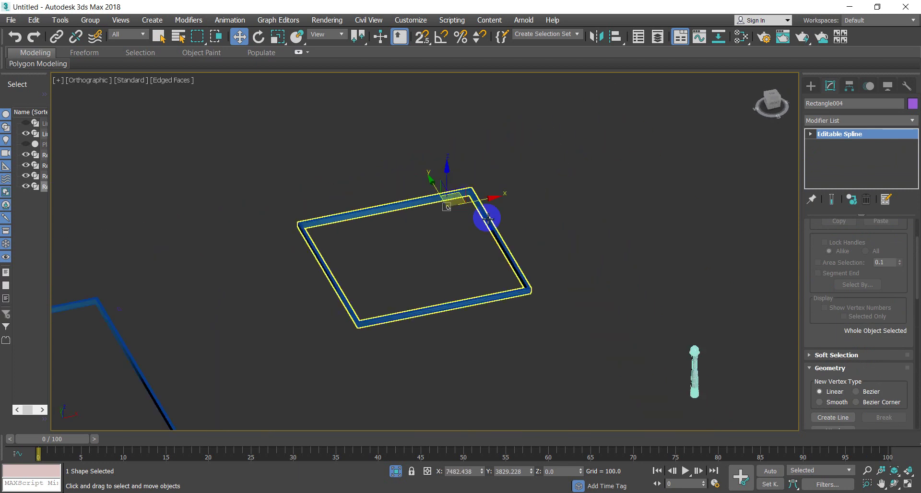
click(505, 233)
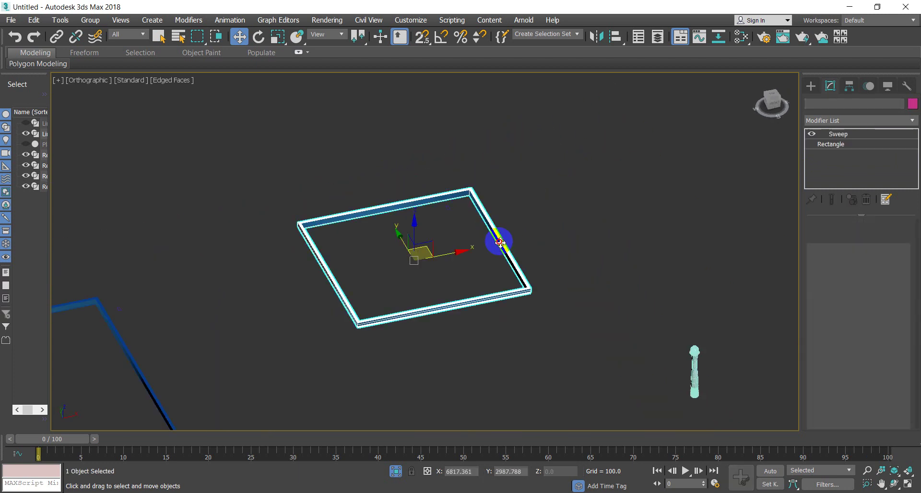
right_click(844, 139)
click(799, 153)
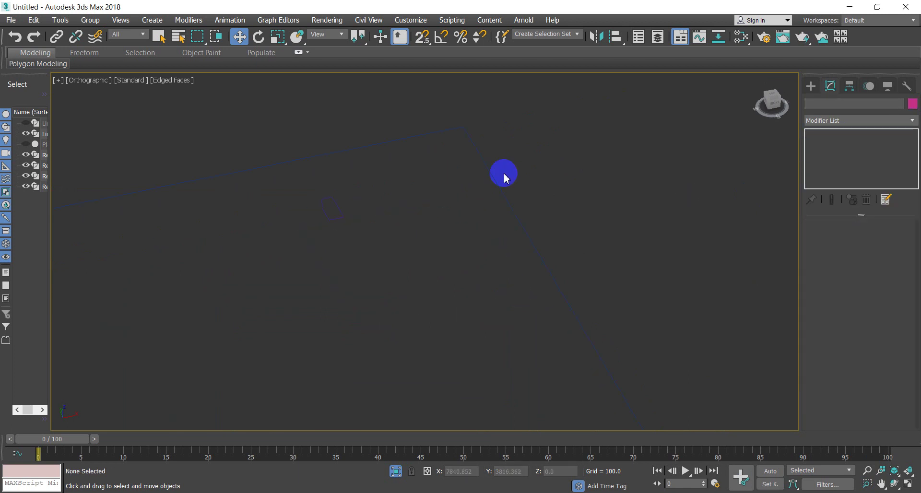
- Reselect the plain Rectangle003 outline after checking the profile rectangle
click(523, 254)
drag(397, 233, 316, 204)
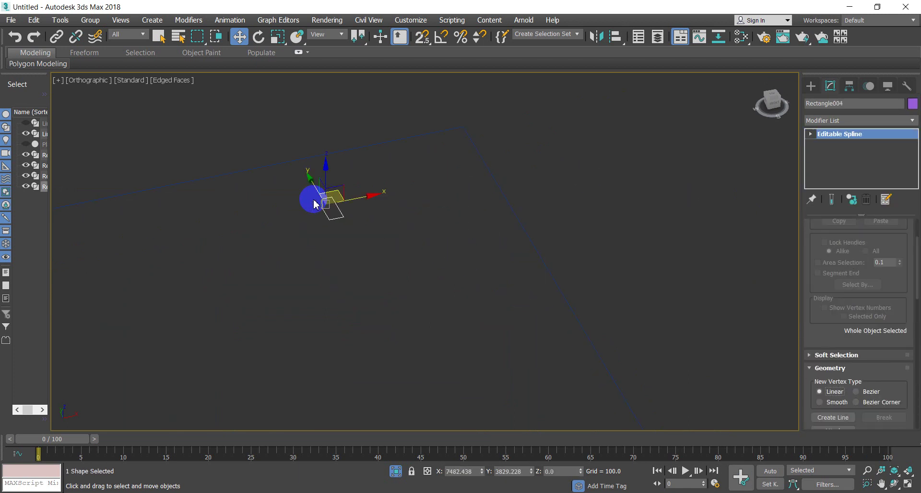
alt+middle_drag(315, 204, 324, 229)
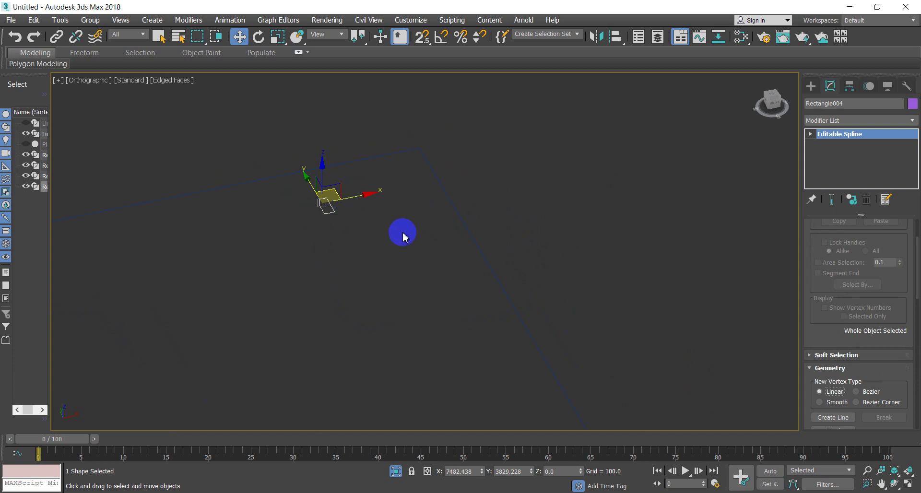
scroll(403, 236, down, 3)
middle_drag(403, 236, 437, 199)
click(442, 231)
scroll(435, 234, up, 2)
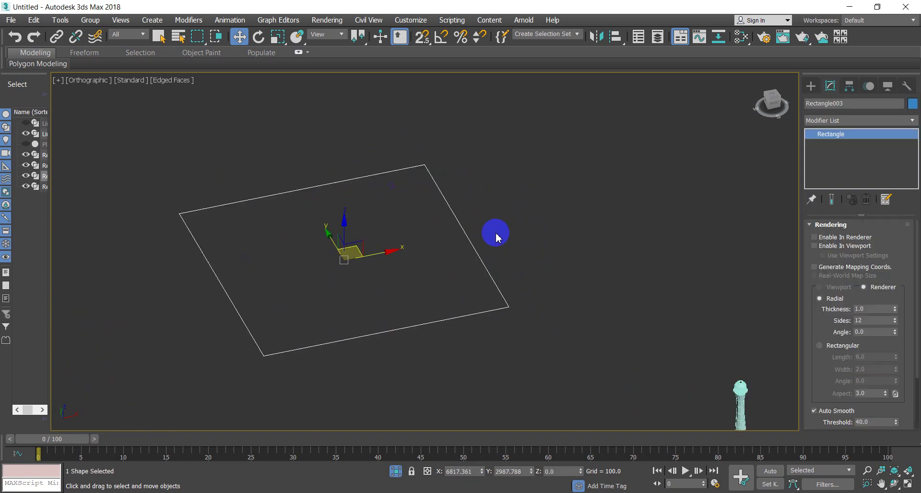
click(532, 229)
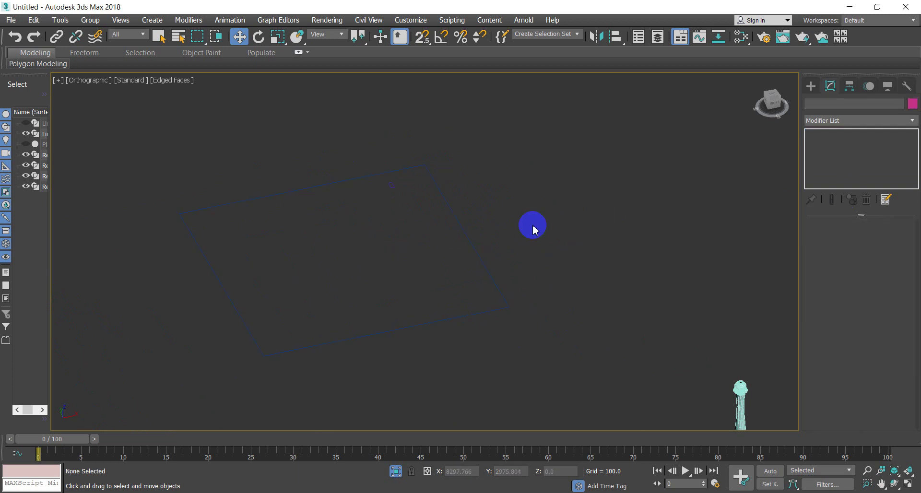
click(476, 252)
- Add a Bevel Profile modifier to Rectangle003
click(827, 121)
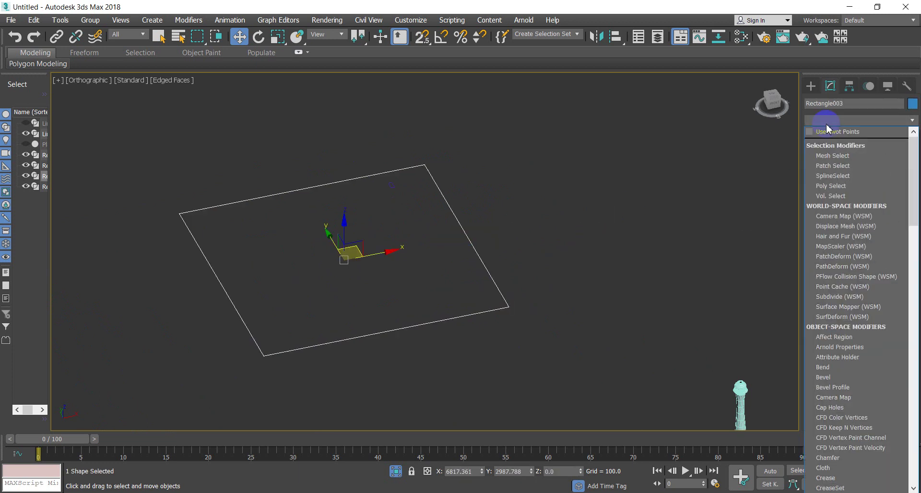
text(b)
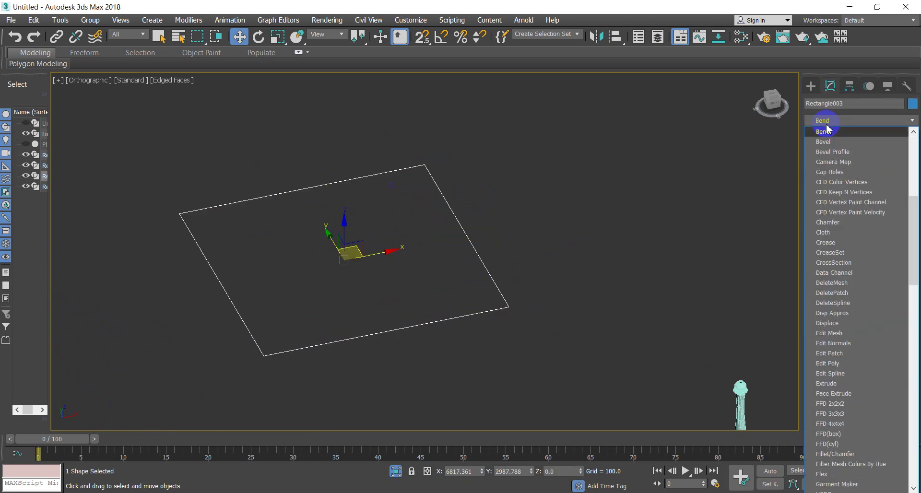
click(826, 158)
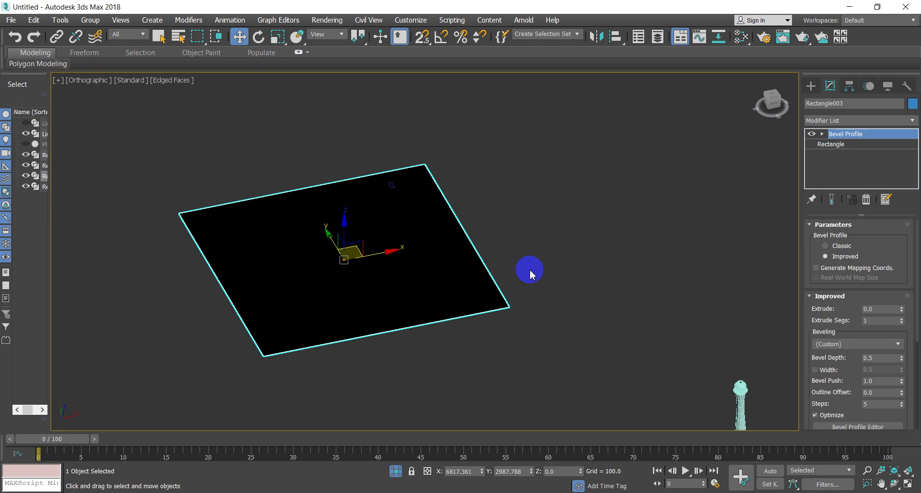
mouse_move(531, 274)
alt+middle_down()
mouse_move(535, 181)
mouse_move(518, 295)
mouse_move(519, 285)
alt+middle_up()
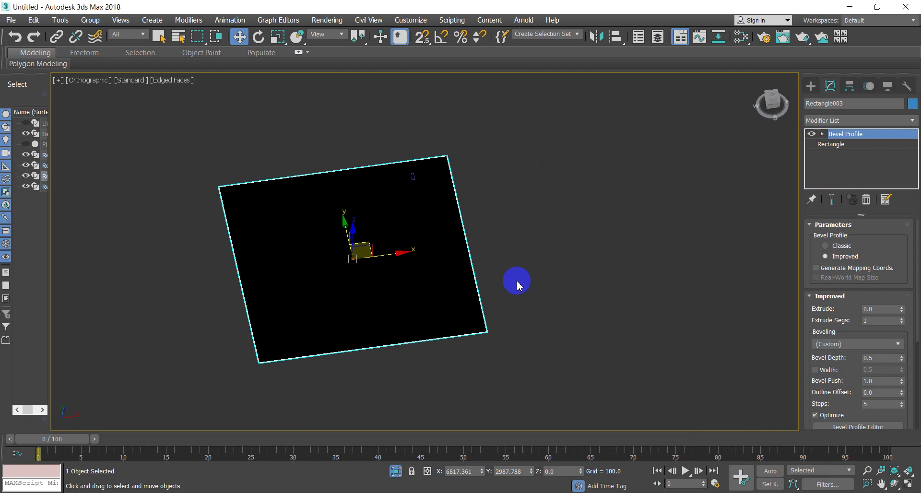
- Switch Bevel Profile to Classic and pick Rectangle004 as its profile shape
click(844, 247)
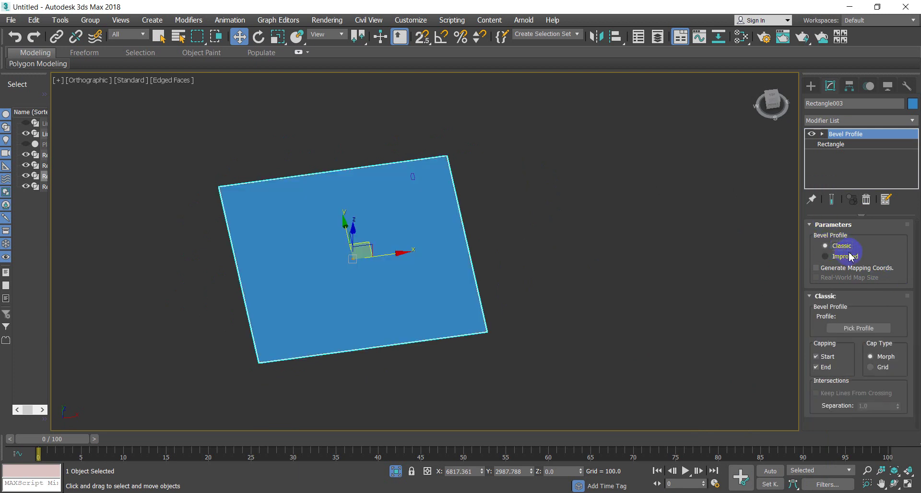
click(849, 329)
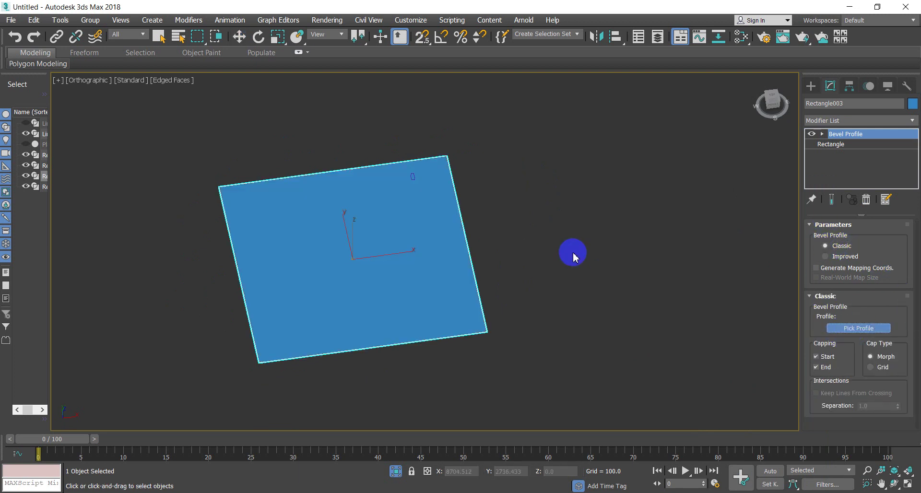
key(F3)
scroll(412, 178, up, 5)
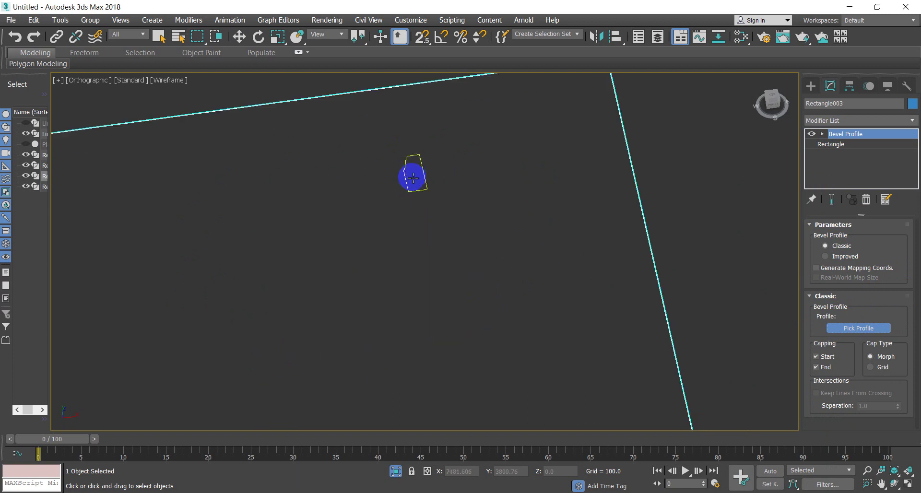
click(409, 181)
key(F3)
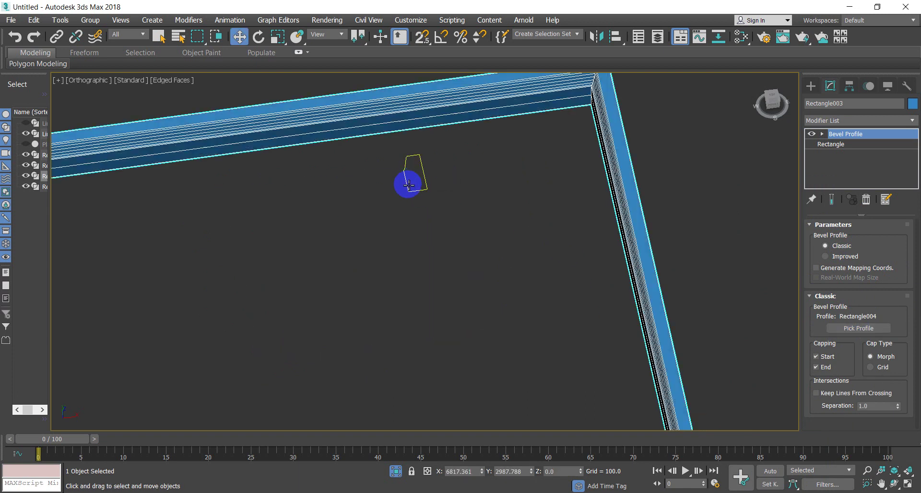
scroll(412, 181, down, 5)
click(559, 311)
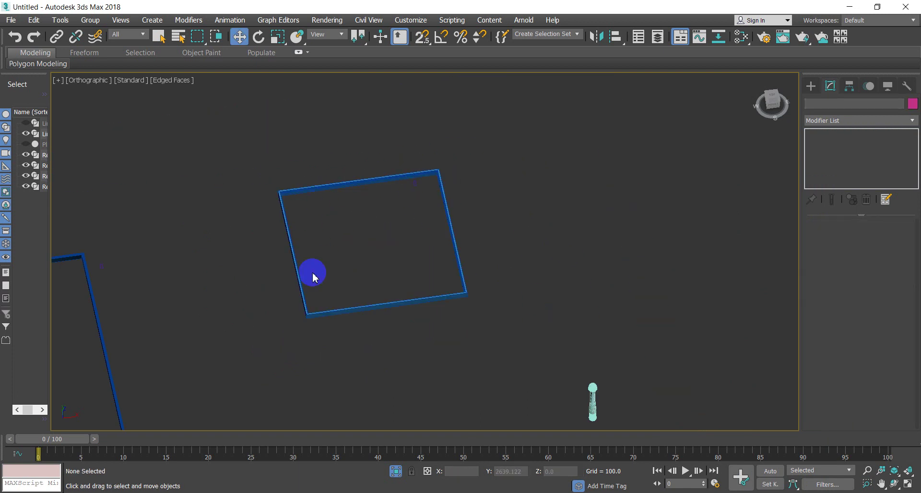
scroll(137, 277, down, 3)
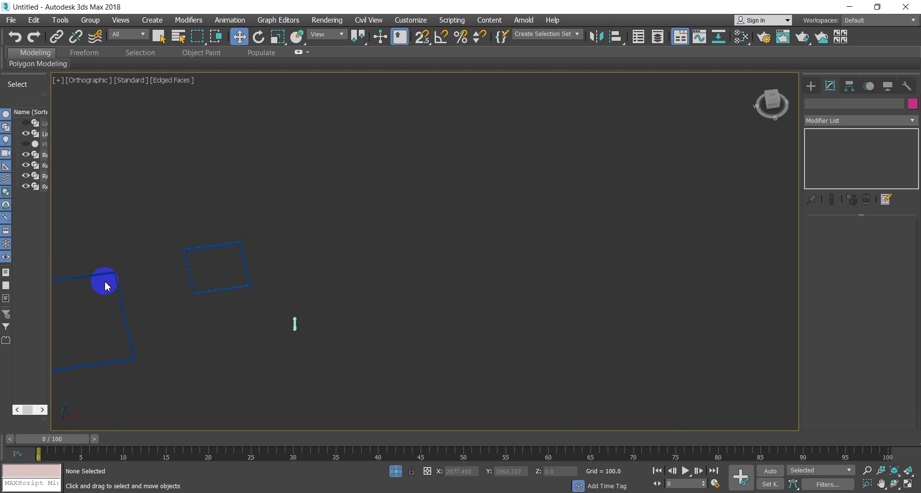
scroll(106, 283, up, 5)
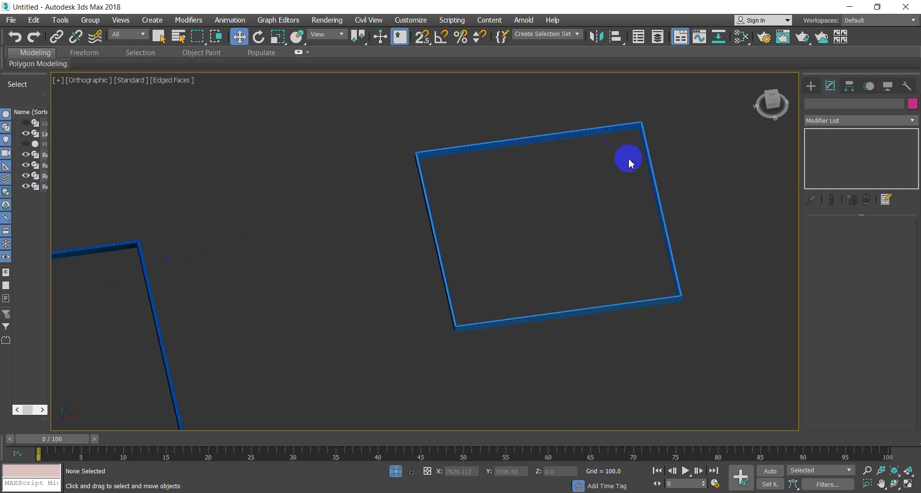
scroll(627, 158, up, 3)
scroll(580, 112, down, 5)
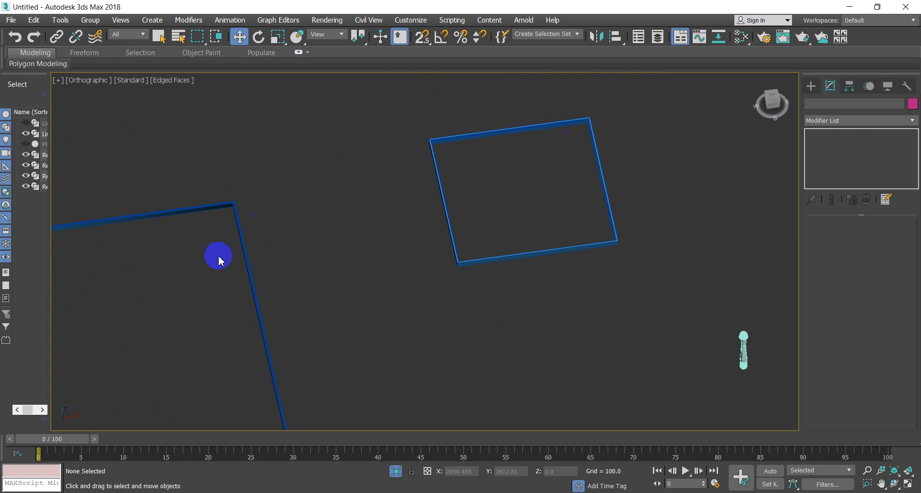
- In Top view, Shift-drag a copy of the square frame to the right
key(t)
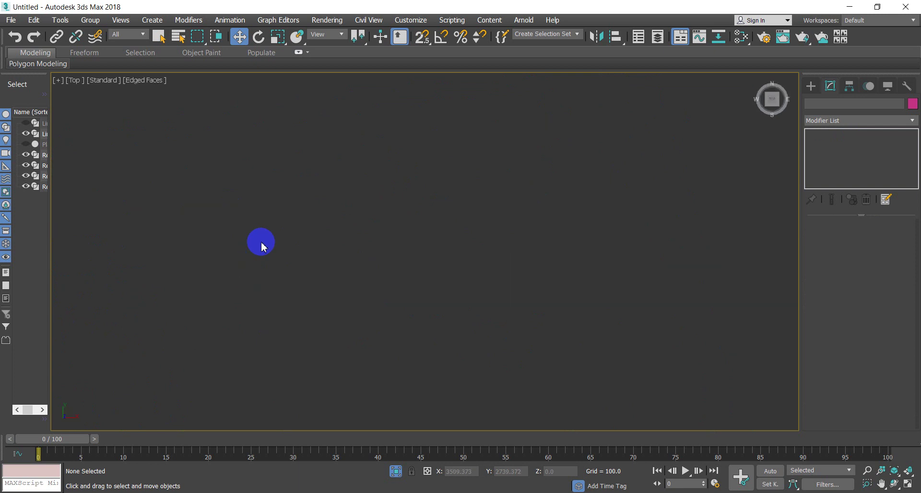
drag(564, 219, 438, 144)
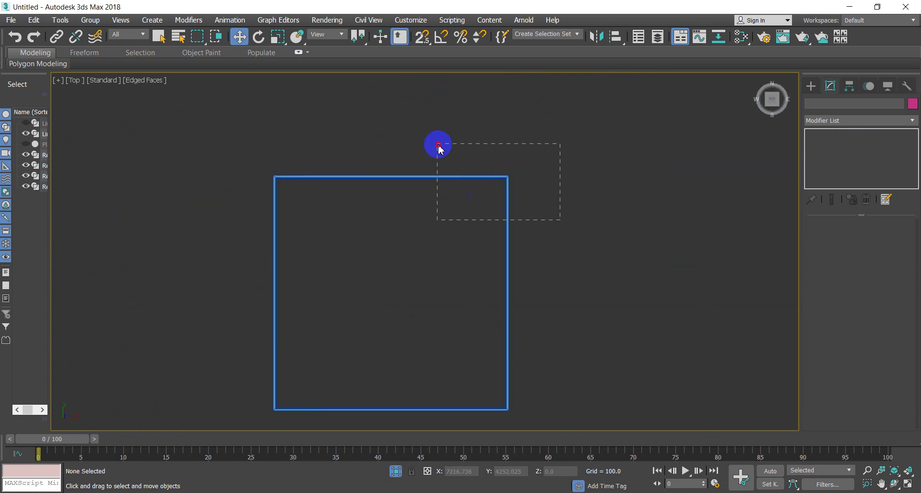
mouse_move(470, 245)
mouse_down()
mouse_move(679, 245)
mouse_move(637, 247)
mouse_up()
key(ctrl+z)
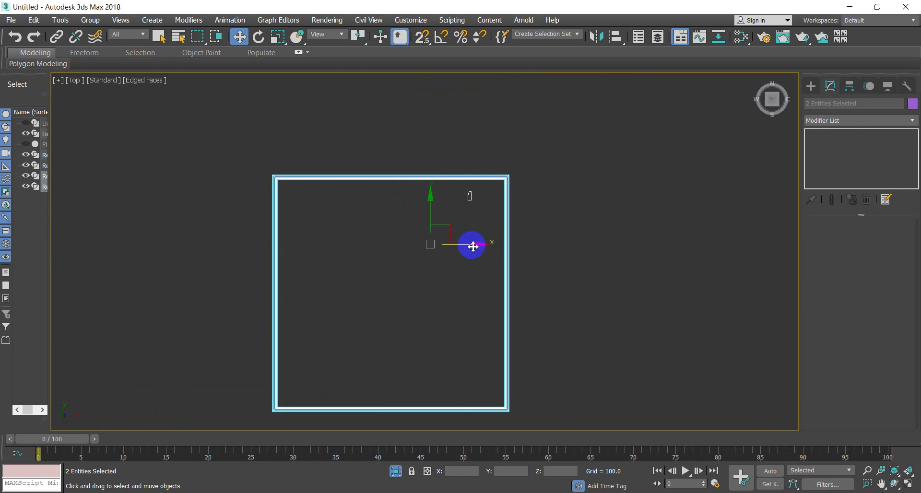
shift+drag(474, 244, 745, 265)
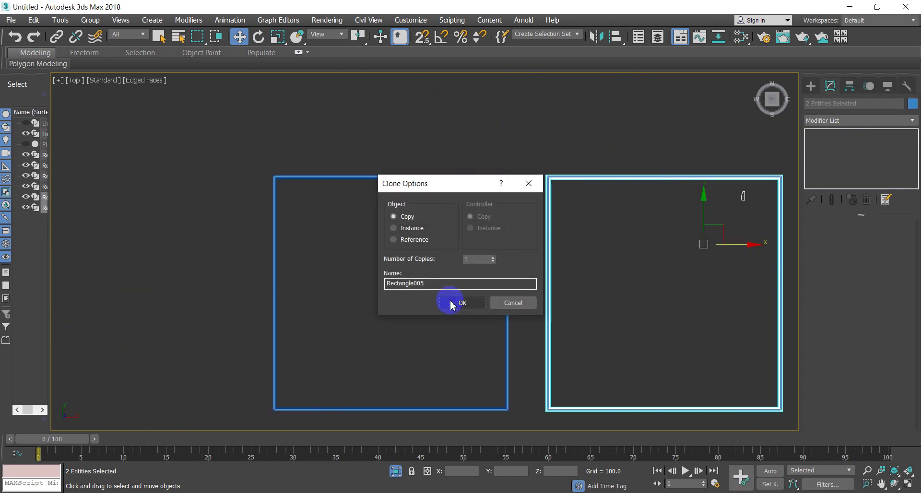
click(448, 302)
click(405, 325)
- Move the copied small profile shape to the right beside the new frame
middle_drag(521, 216, 403, 232)
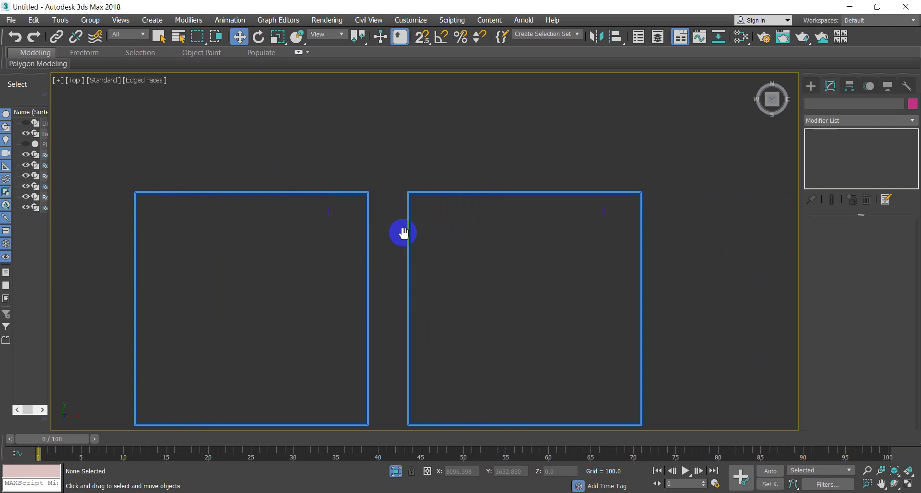
scroll(597, 199, up, 5)
middle_drag(596, 200, 413, 219)
mouse_move(414, 220)
mouse_down()
mouse_move(427, 273)
mouse_move(659, 248)
mouse_up()
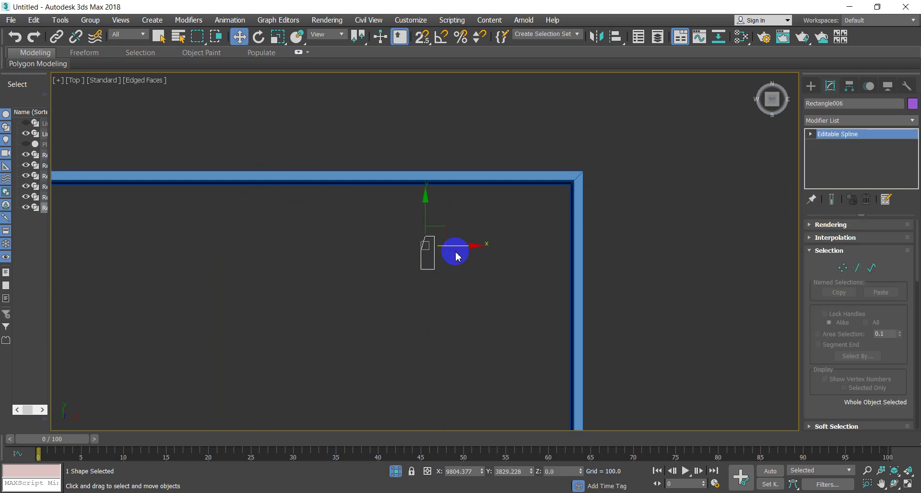
- Choose the Line shape tool and return to Top view over the old profile rectangle
scroll(659, 247, up, 3)
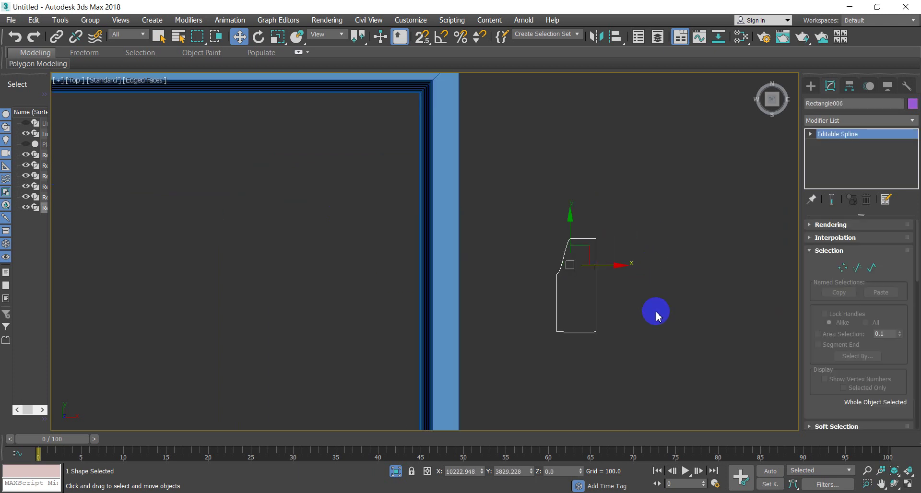
click(659, 352)
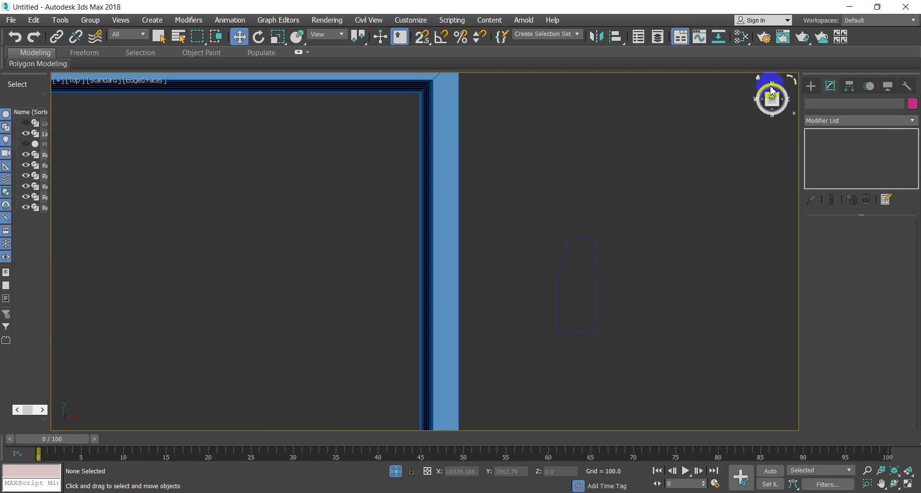
click(811, 86)
click(826, 103)
click(834, 165)
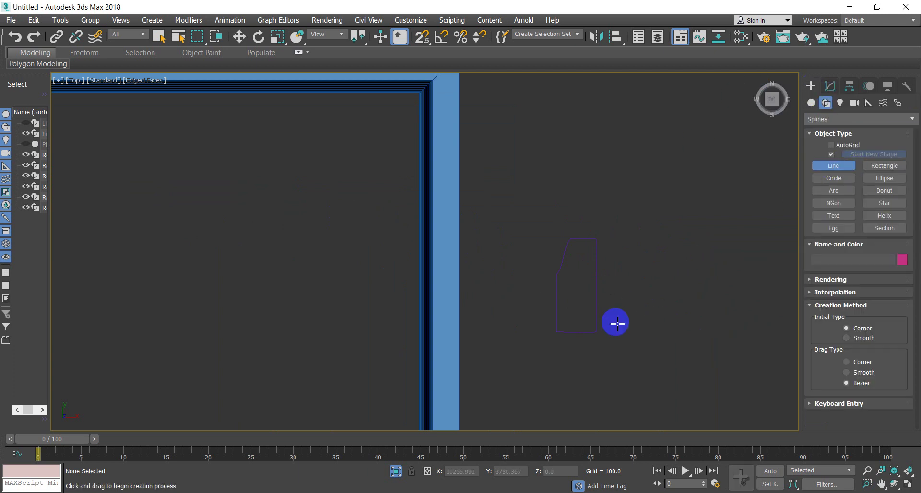
scroll(508, 280, down, 3)
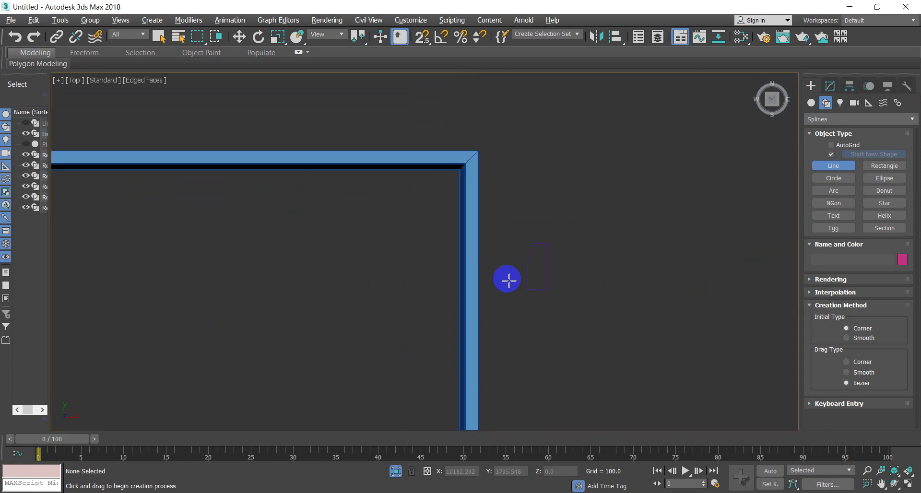
mouse_move(508, 280)
alt+middle_down()
mouse_move(475, 226)
mouse_move(508, 307)
alt+middle_up()
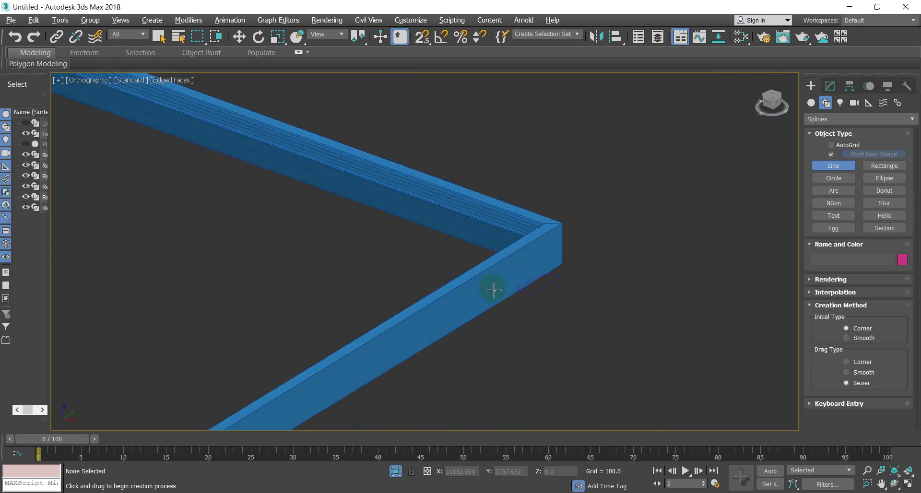
alt+middle_drag(478, 287, 499, 300)
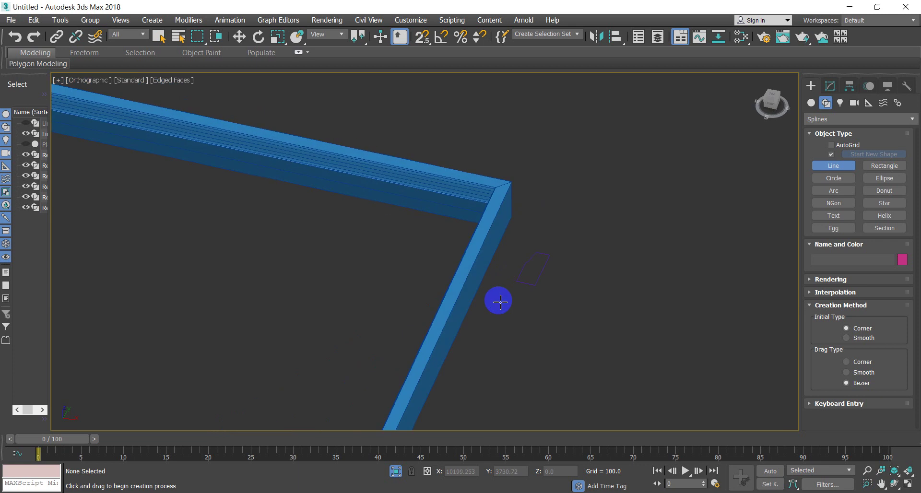
key(t)
scroll(744, 144, up, 5)
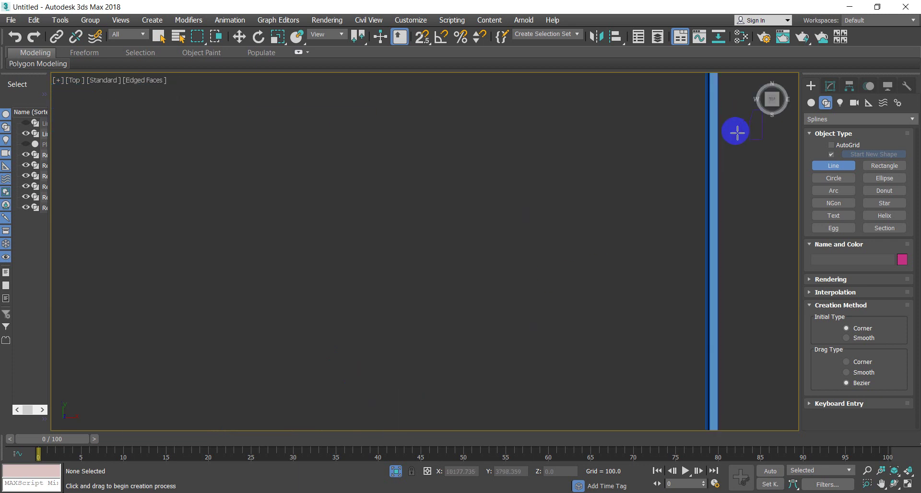
middle_drag(737, 132, 534, 236)
scroll(534, 237, up, 2)
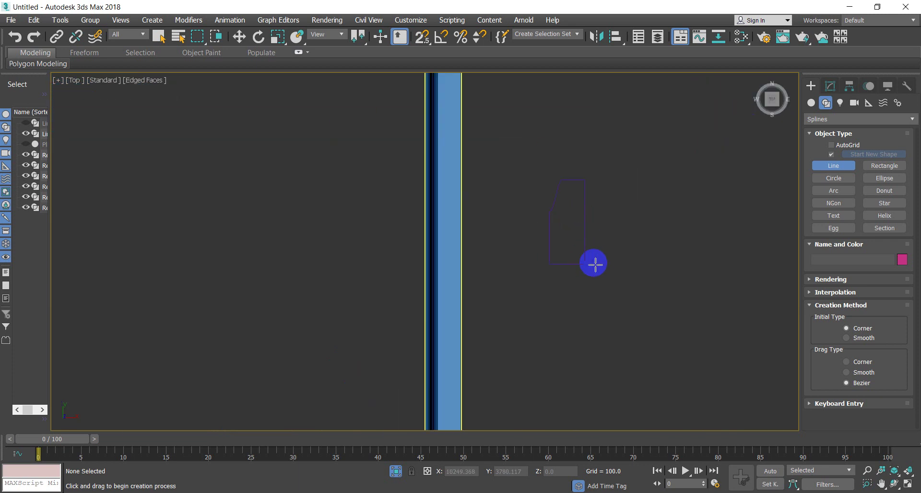
- With vertex snaps on, trace the profile's corners, ending with a slanted edge at the side midpoint
click(417, 43)
click(598, 281)
click(585, 263)
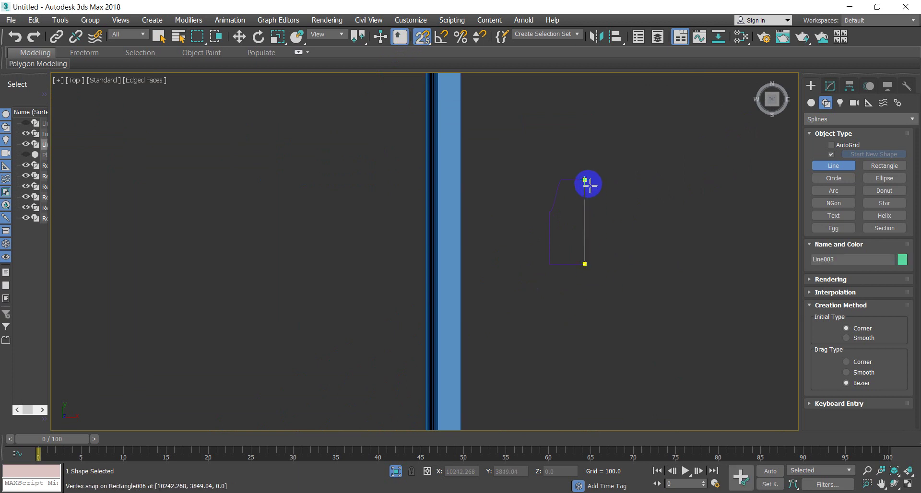
click(585, 180)
scroll(586, 185, up, 2)
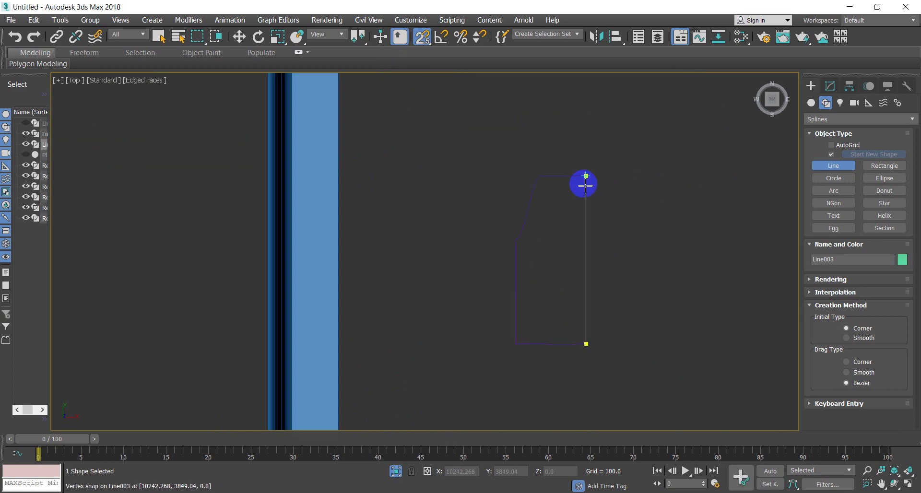
scroll(586, 185, up, 3)
click(527, 176)
scroll(526, 177, up, 5)
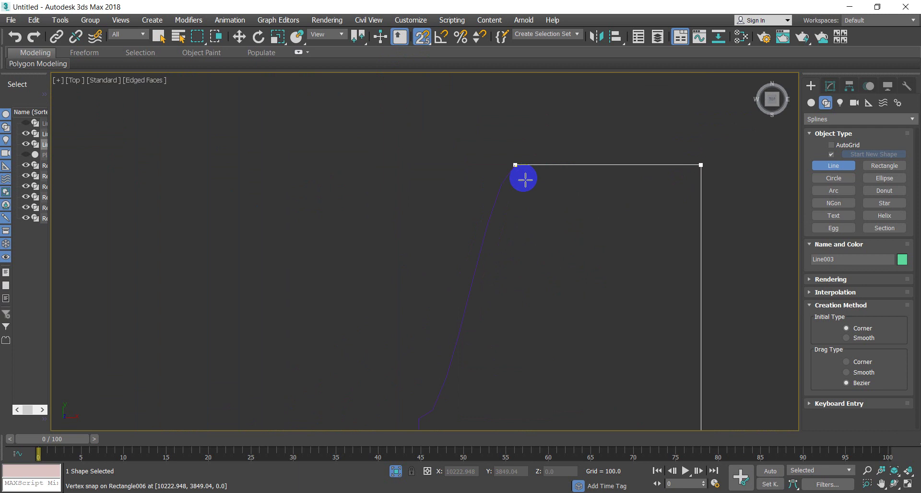
scroll(487, 206, down, 3)
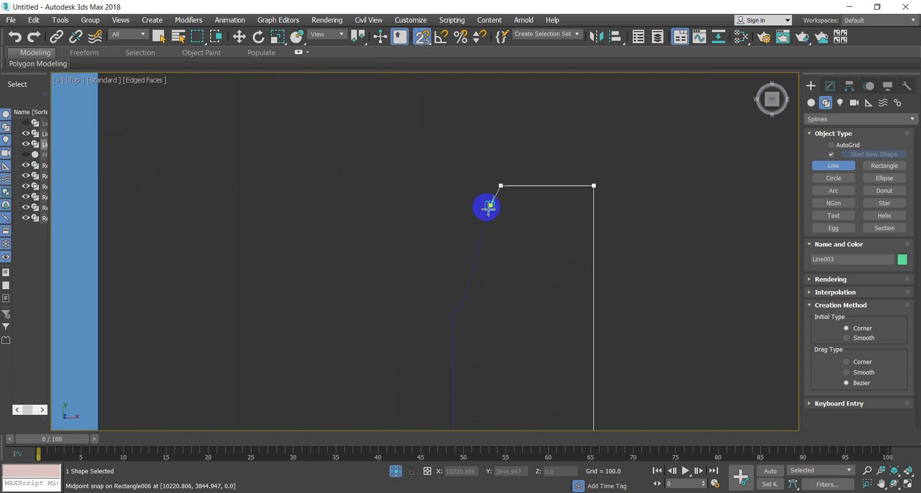
click(457, 313)
scroll(461, 269, down, 3)
scroll(456, 296, up, 2)
- Remove the extra point, finish Line003, and select the blue frame
key(BackSpace)
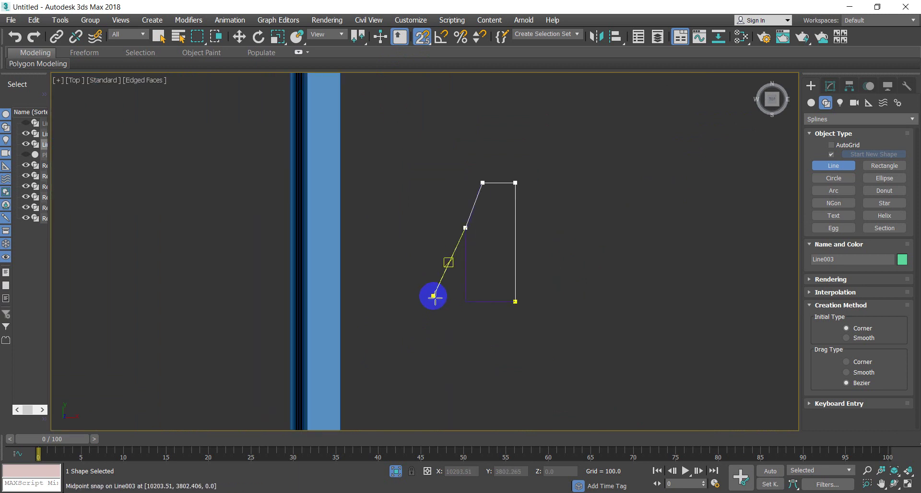
right_click(424, 265)
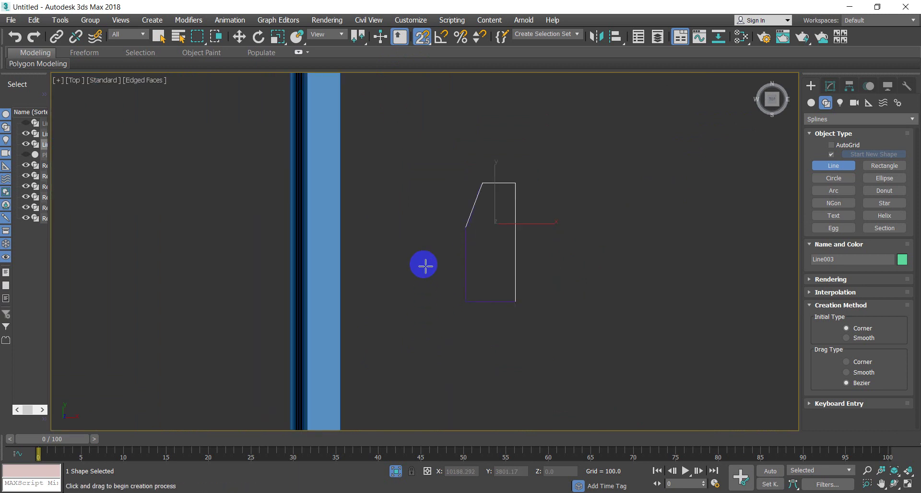
right_click(469, 282)
click(369, 226)
click(335, 233)
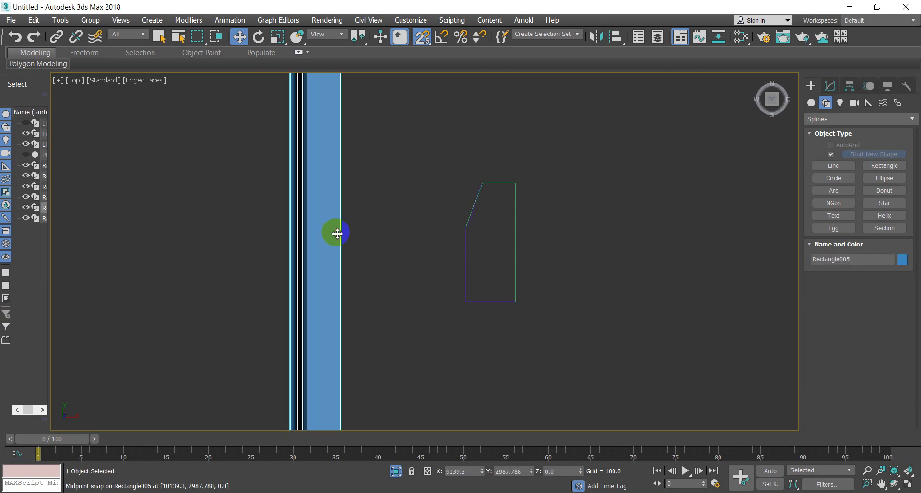
scroll(337, 234, down, 3)
- Move the old rectangular profile Rectangle006 aside and reselect the blue frame Rectangle005
click(830, 86)
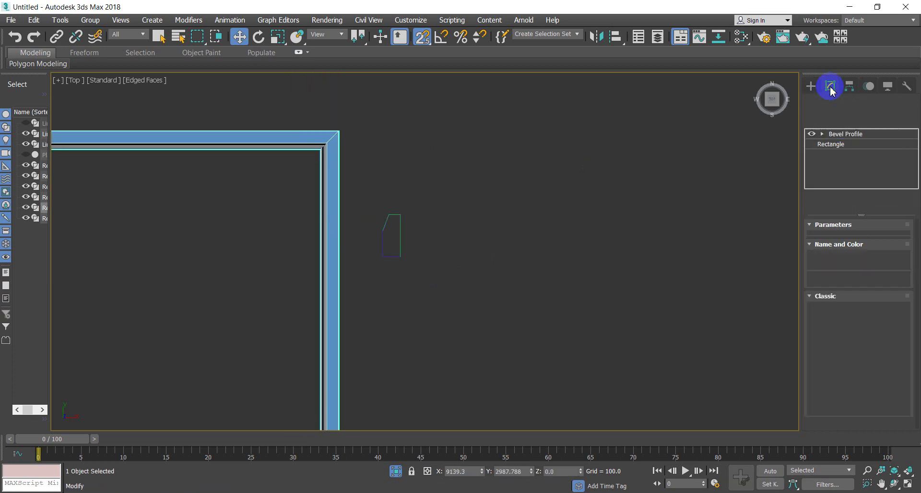
click(417, 237)
click(388, 265)
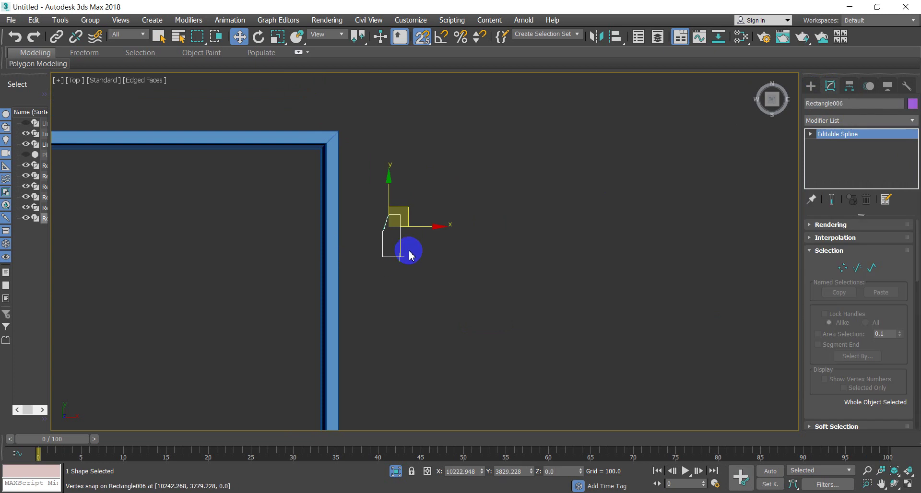
drag(432, 228, 402, 233)
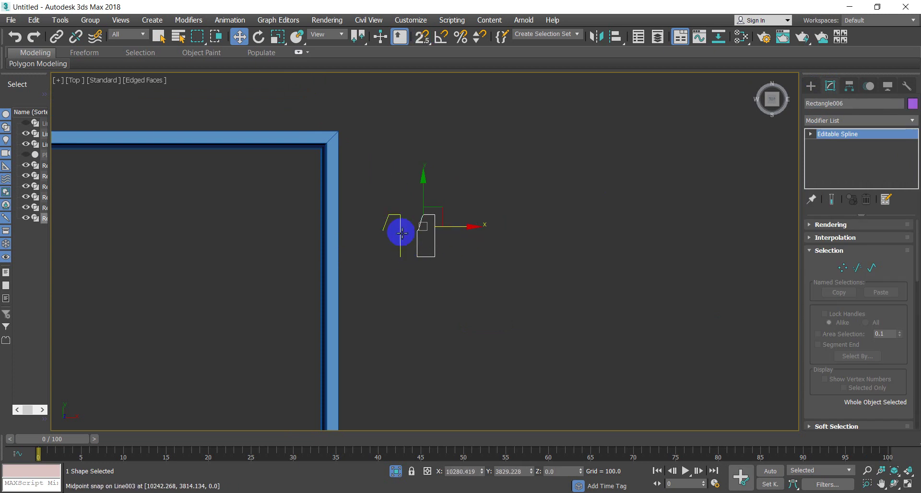
click(457, 304)
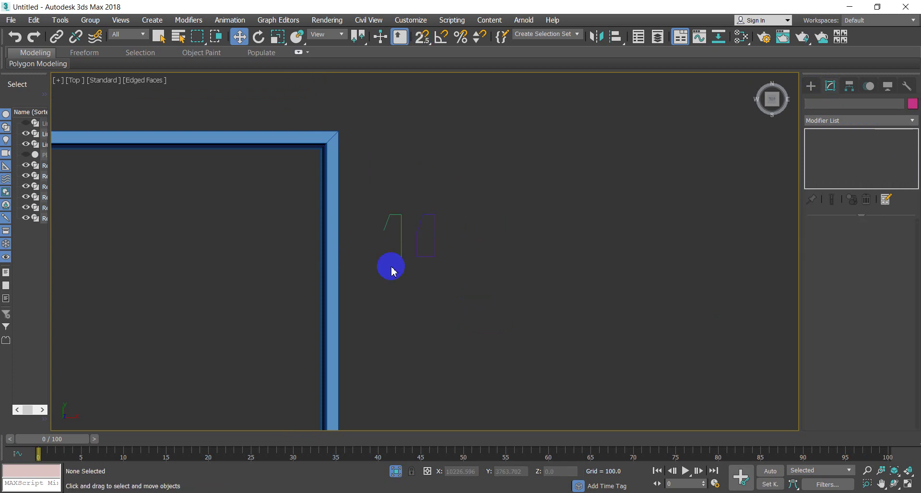
click(344, 263)
- Pick Line003 as the frame's bevel profile, orbit to check the slab, and return to Top view
click(858, 328)
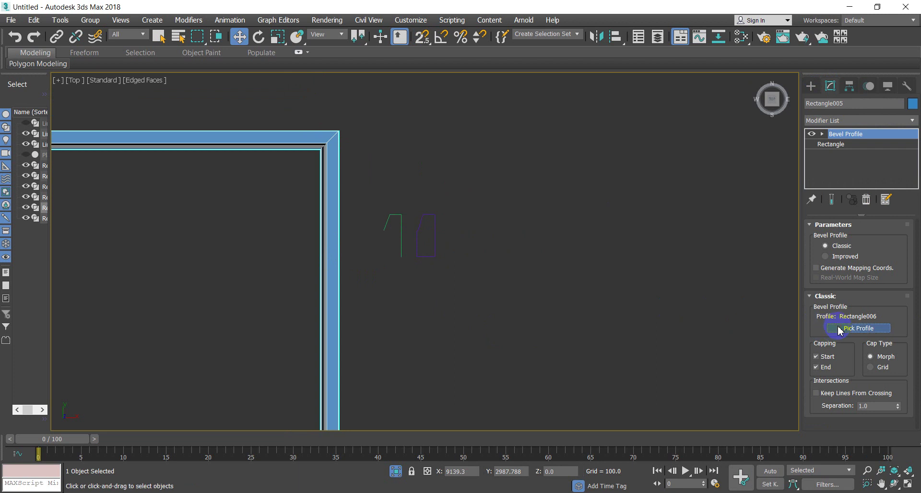
click(401, 231)
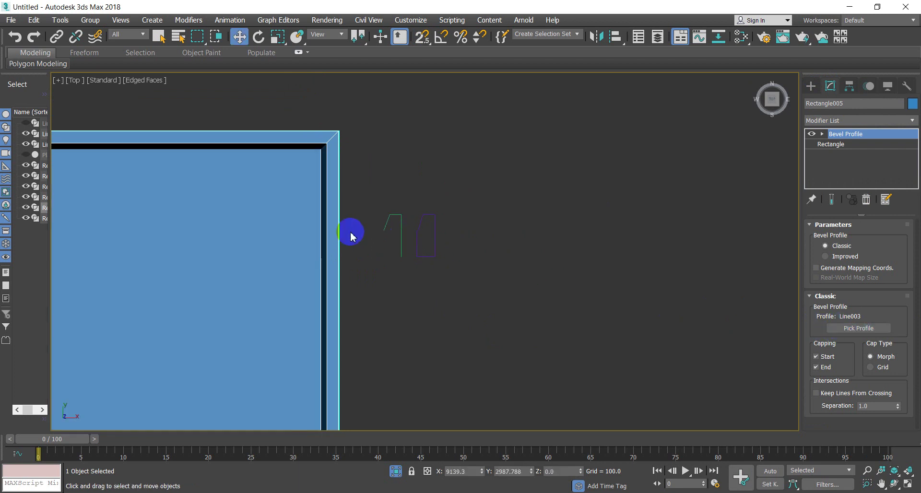
mouse_move(350, 234)
alt+middle_down()
mouse_move(361, 207)
mouse_move(356, 164)
mouse_move(370, 171)
mouse_move(379, 137)
mouse_move(372, 113)
mouse_move(366, 146)
mouse_move(420, 164)
mouse_move(432, 154)
mouse_move(496, 168)
alt+middle_up()
scroll(361, 207, down, 3)
scroll(386, 154, up, 5)
scroll(502, 155, down, 3)
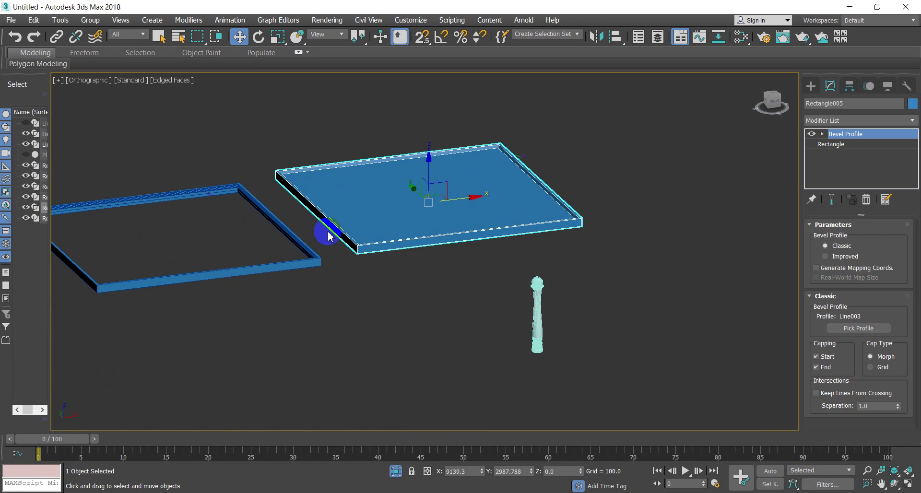
mouse_move(329, 236)
middle_down()
mouse_move(405, 238)
mouse_move(388, 230)
middle_up()
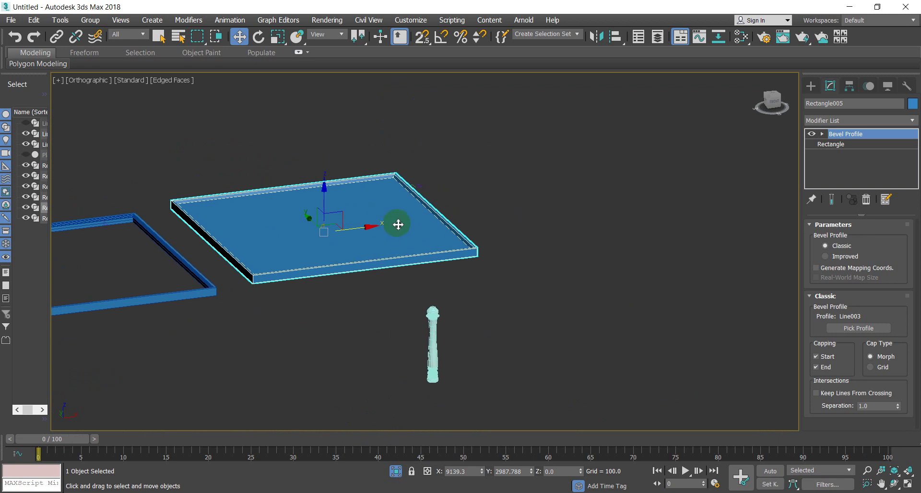
key(t)
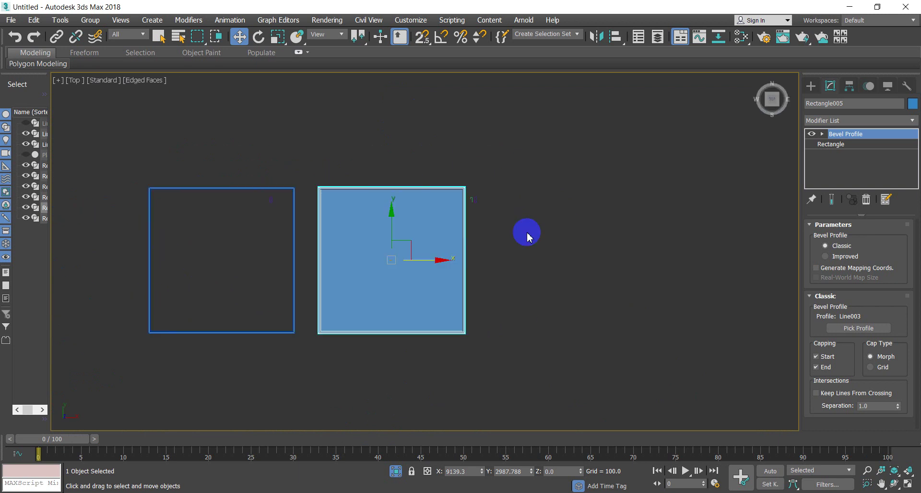
key(alt+Tab)
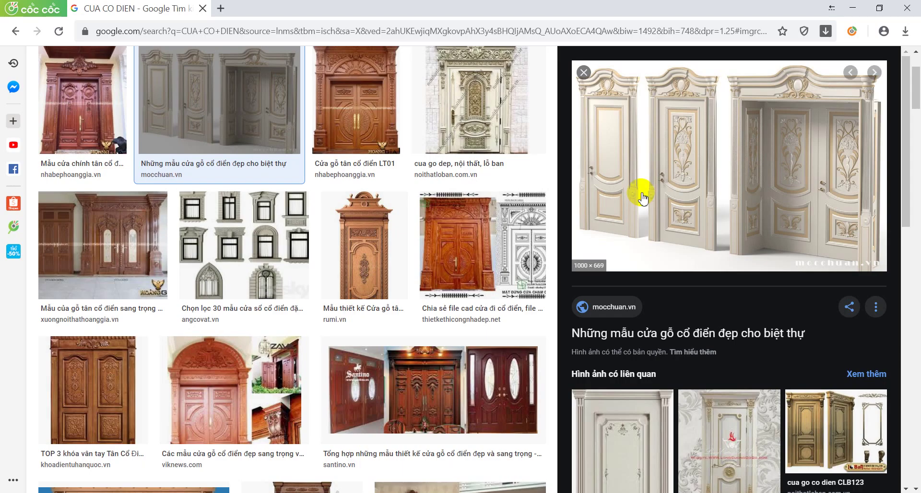
click(854, 6)
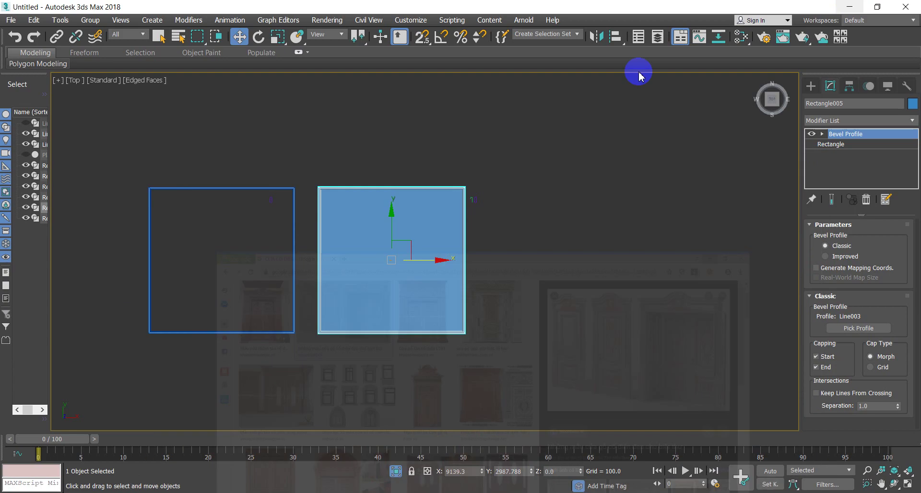
- Draw a tall rectangle, Rectangle007, to the right of the panel
click(811, 86)
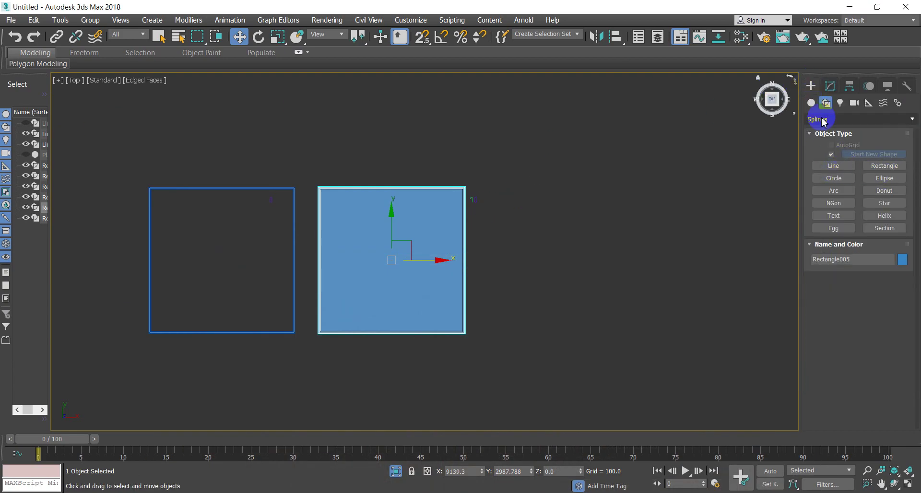
click(812, 103)
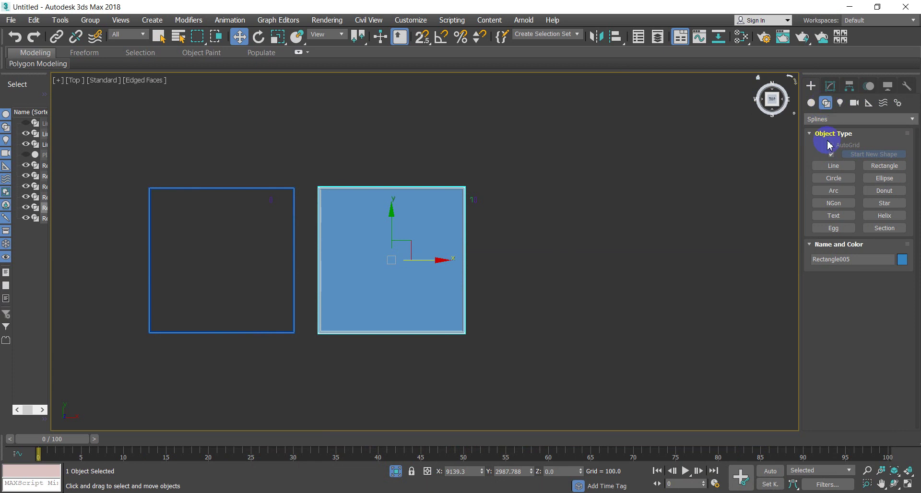
click(884, 165)
drag(564, 186, 625, 312)
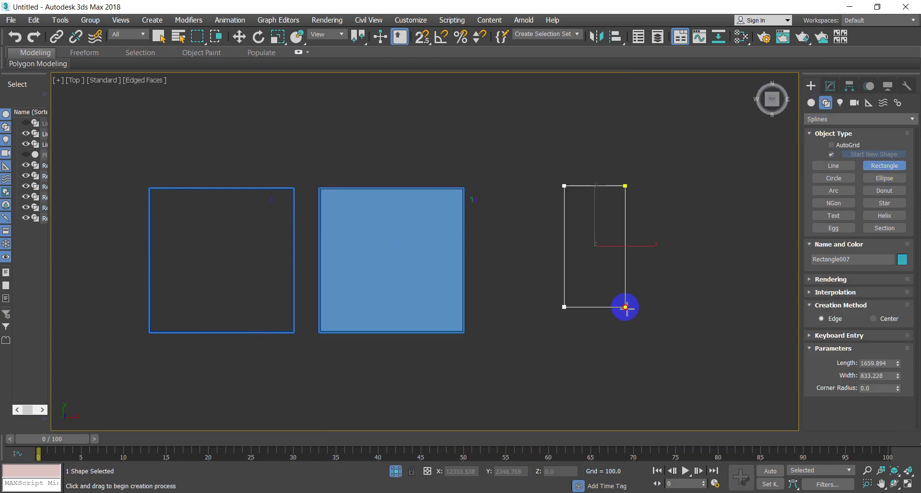
right_click(661, 322)
- With snaps on, draw Arc001 between the rectangle's bottom corners, bulging below it
click(896, 178)
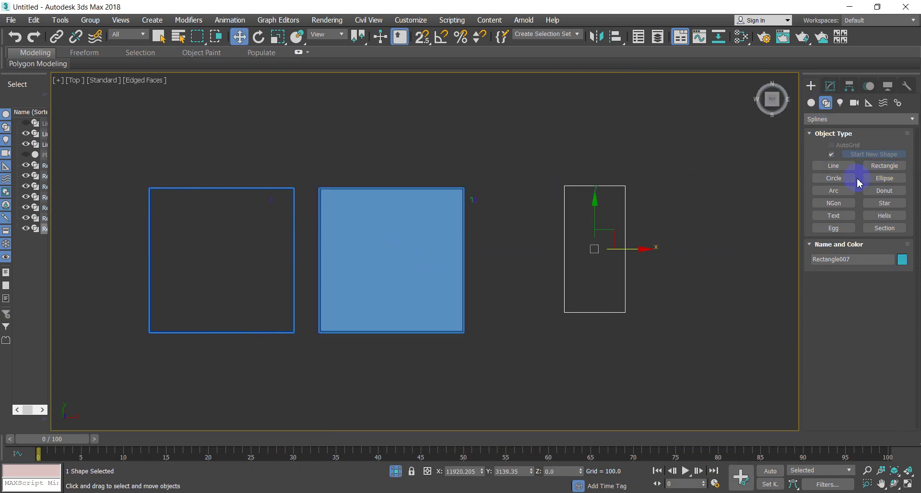
click(834, 190)
drag(625, 312, 564, 314)
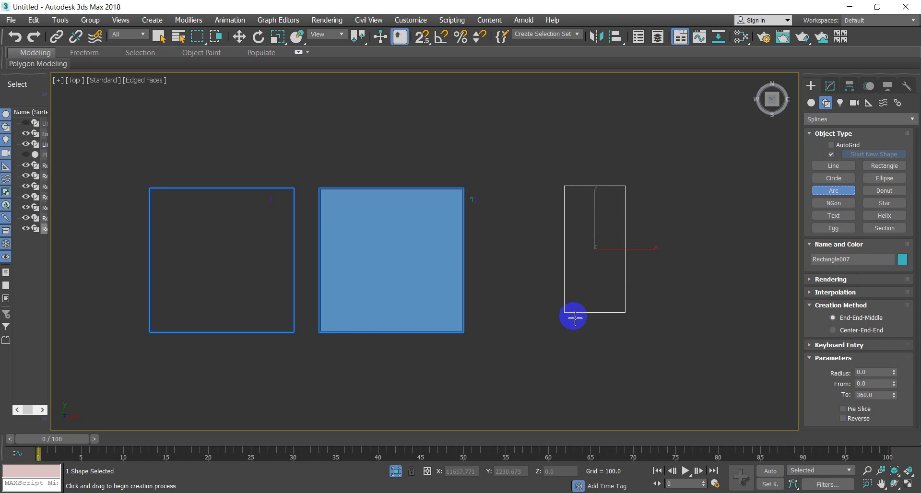
click(422, 38)
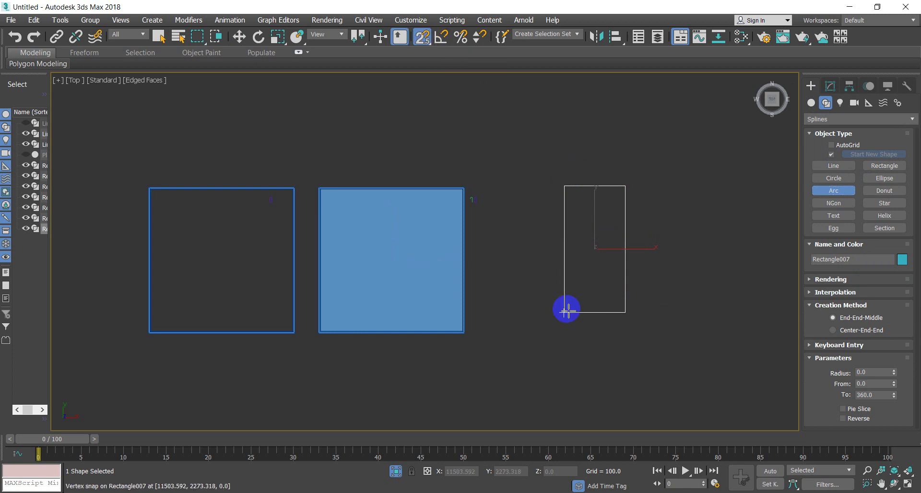
drag(564, 313, 622, 320)
scroll(623, 321, up, 3)
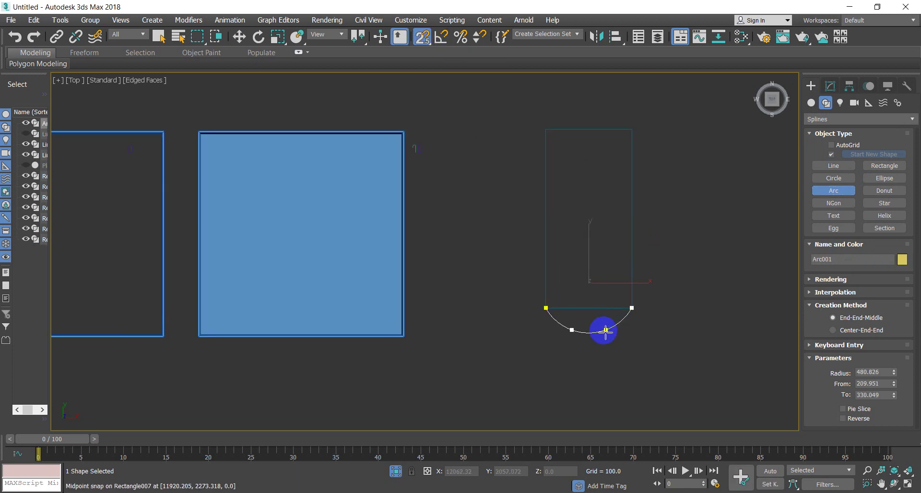
click(604, 333)
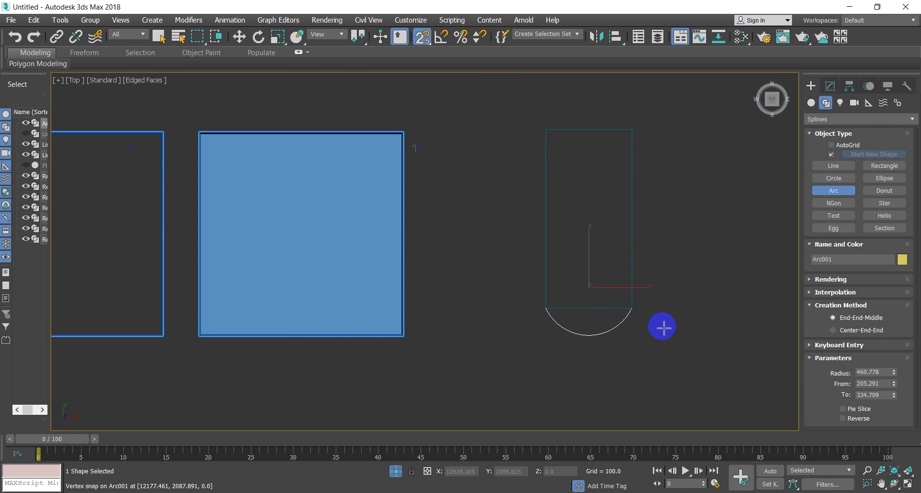
right_click(664, 328)
click(655, 375)
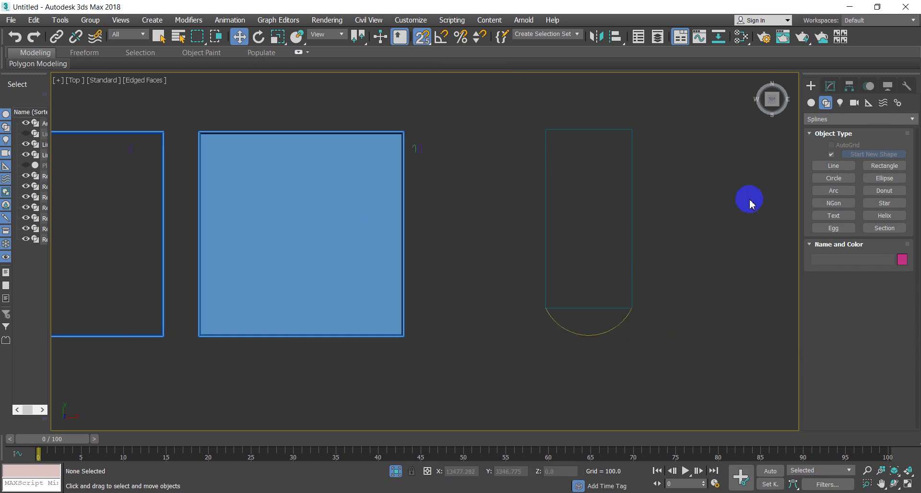
click(835, 167)
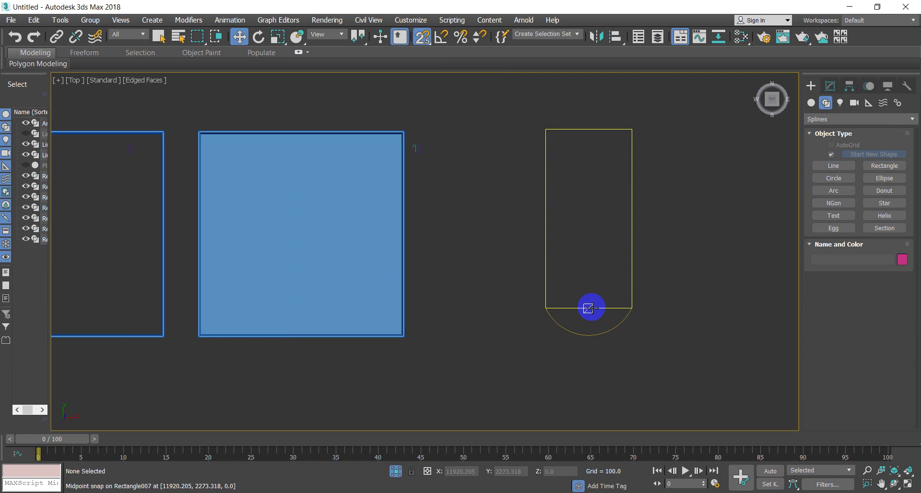
- Trace a line from the arc's right end over the rectangle's top to its left end
click(835, 169)
click(632, 308)
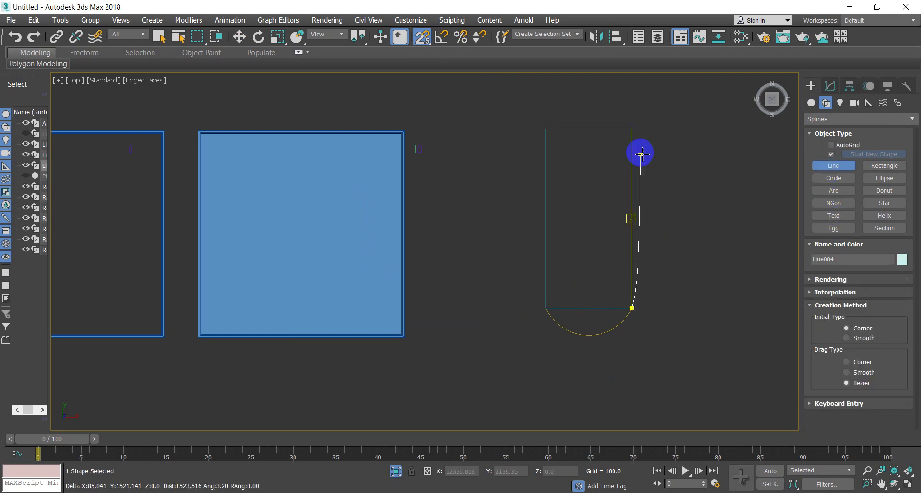
click(632, 130)
click(546, 130)
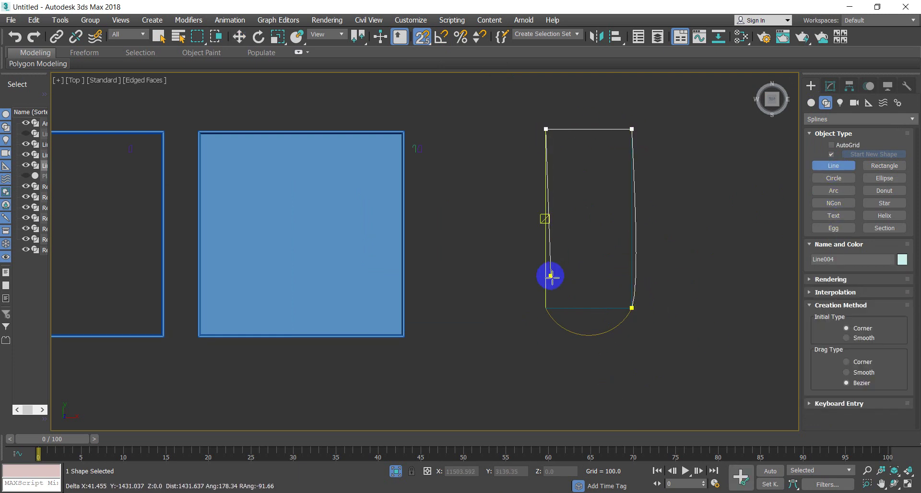
right_click(547, 300)
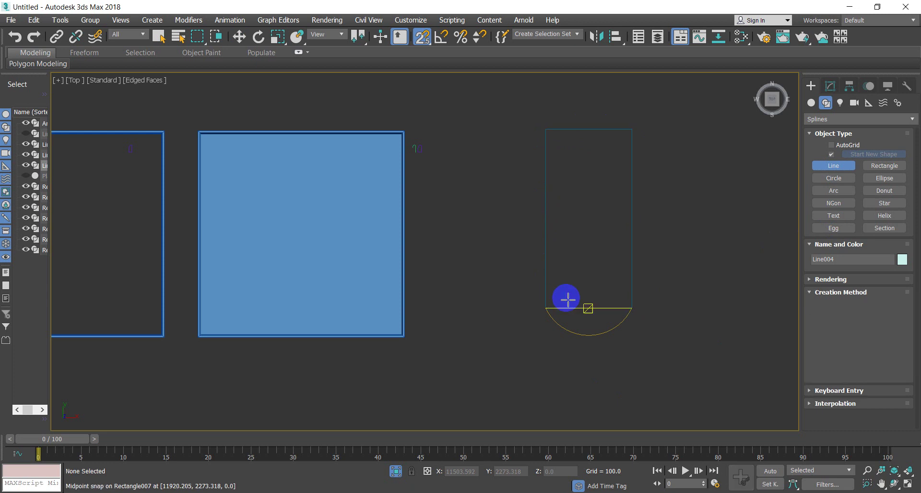
click(632, 307)
click(632, 130)
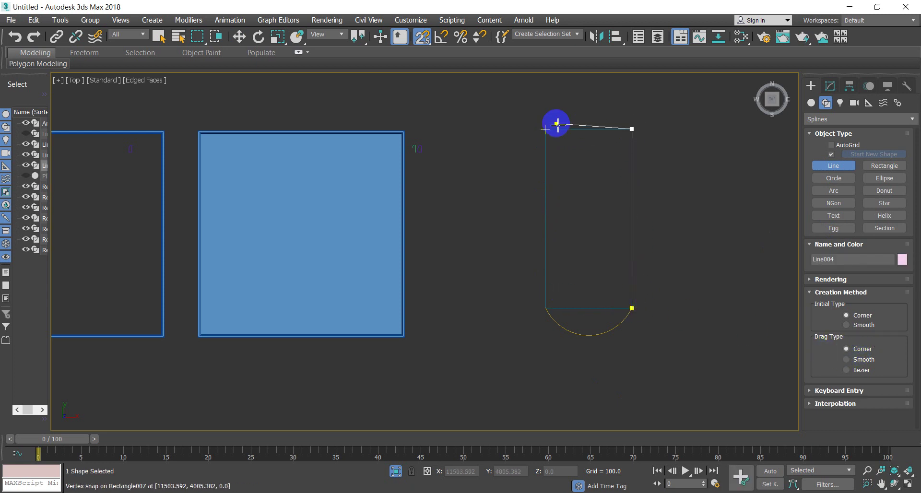
click(547, 129)
click(547, 308)
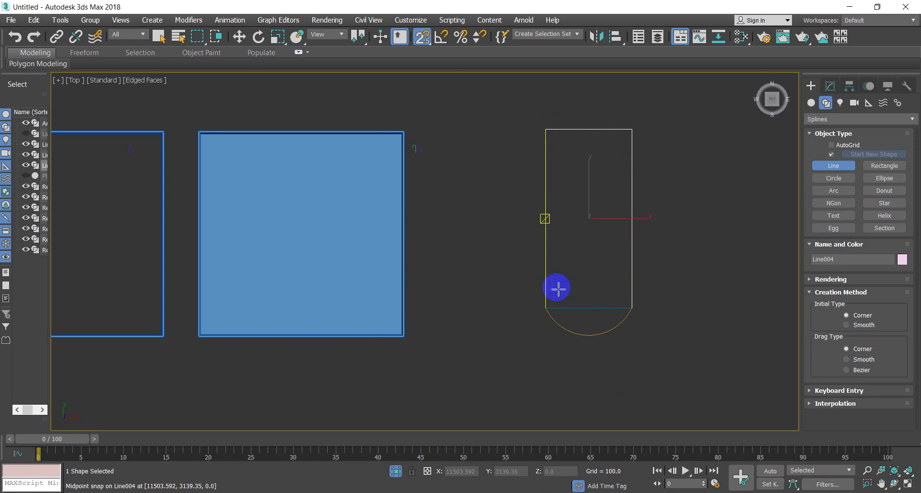
key(w)
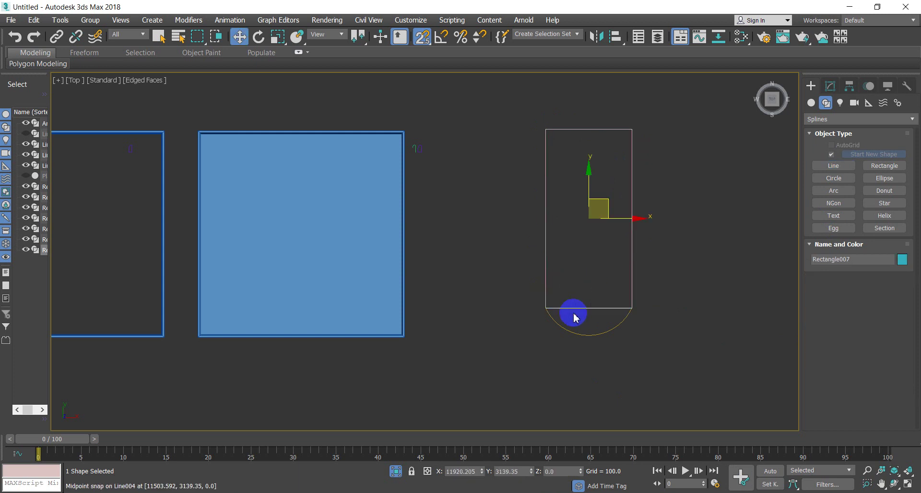
- Delete the original rectangle and attach the arc to the traced line
key(Delete)
click(582, 232)
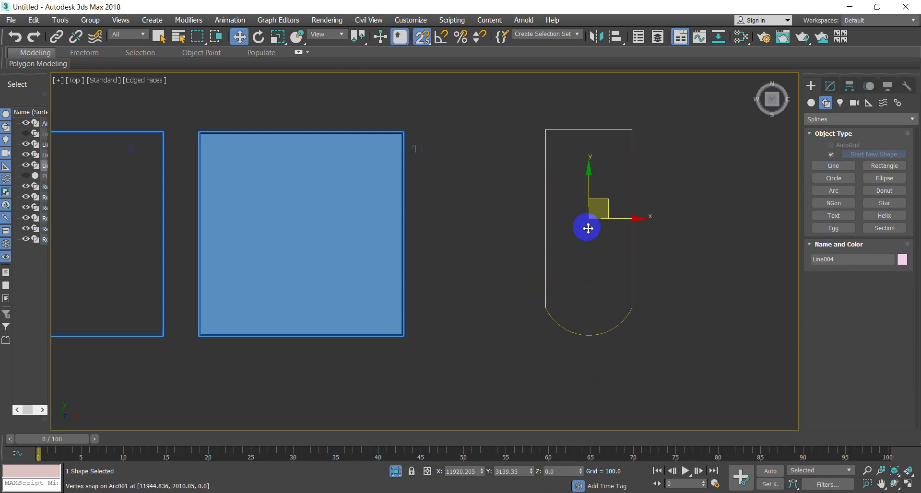
right_click(588, 229)
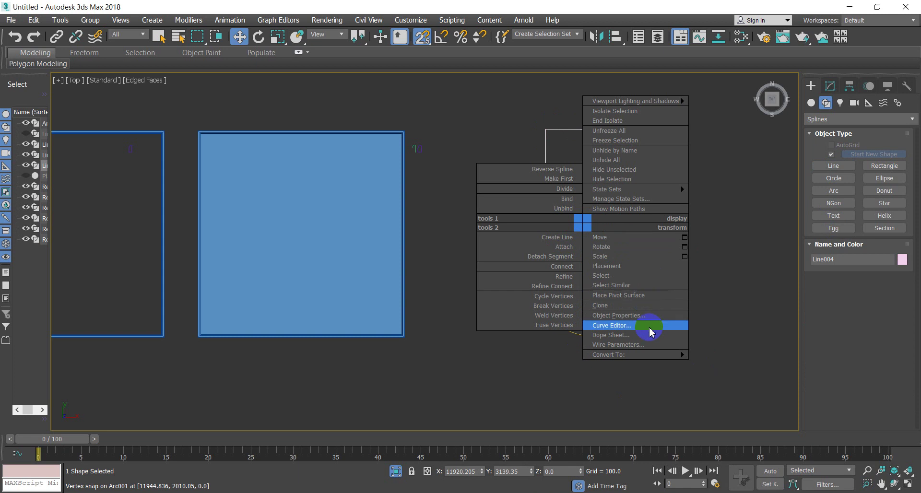
click(565, 246)
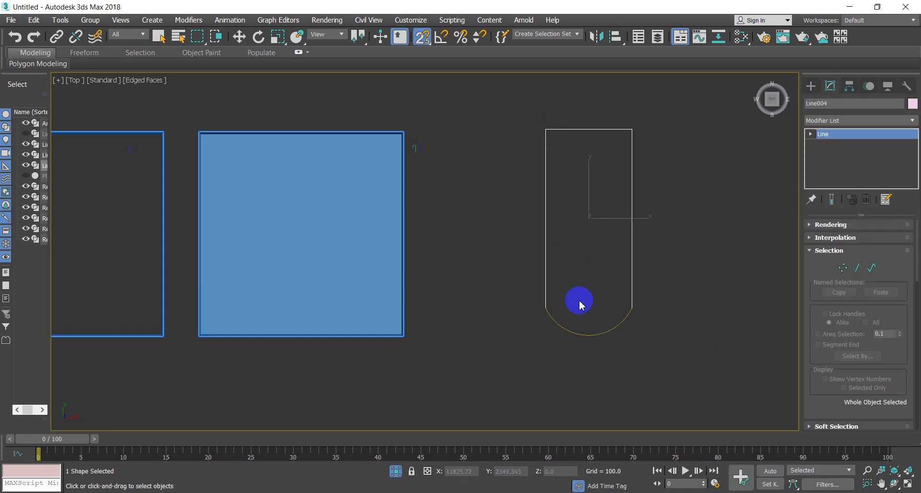
click(568, 331)
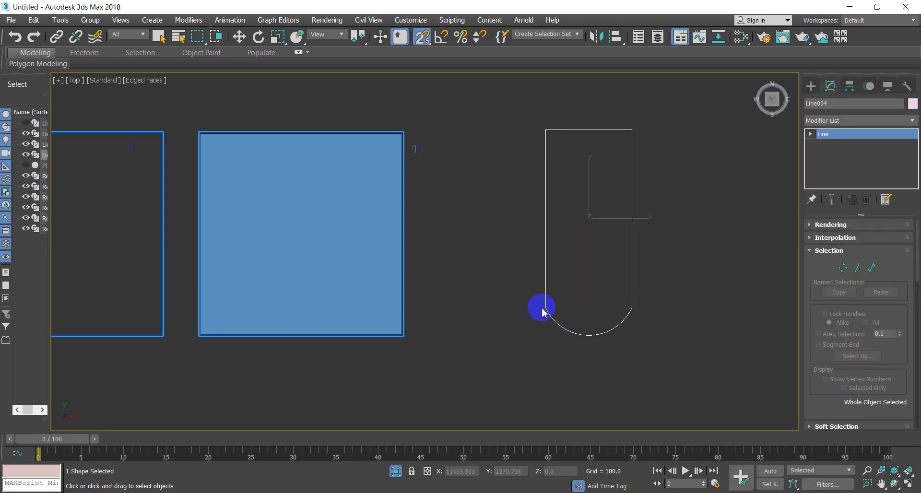
- Weld the overlapping vertices where the arc meets the line into one closed outline
click(843, 271)
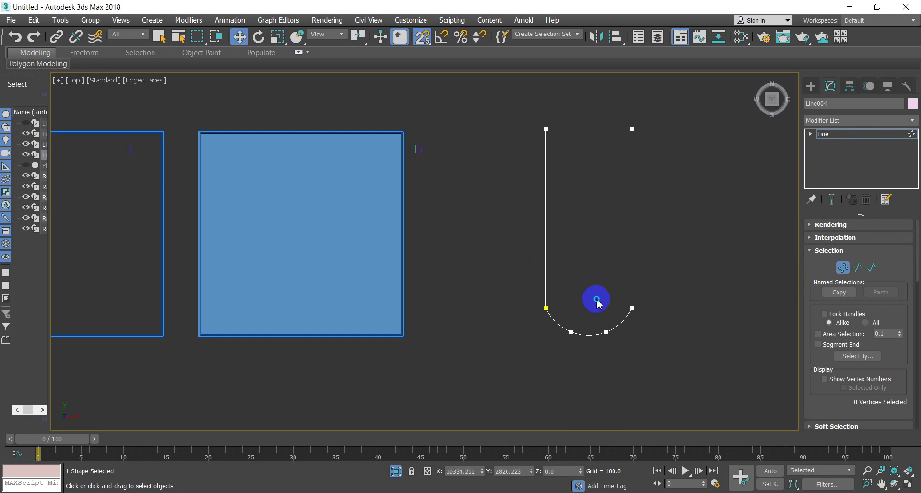
drag(511, 288, 638, 334)
key(w)
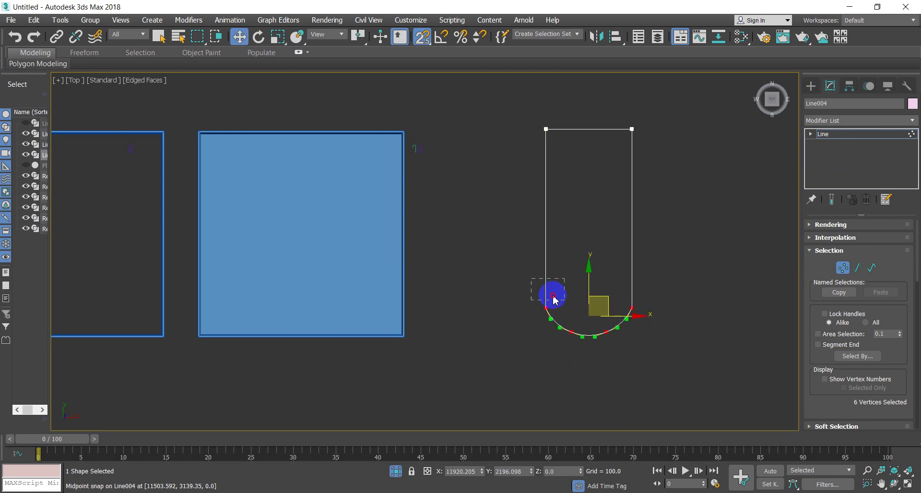
drag(531, 282, 651, 326)
right_click(586, 277)
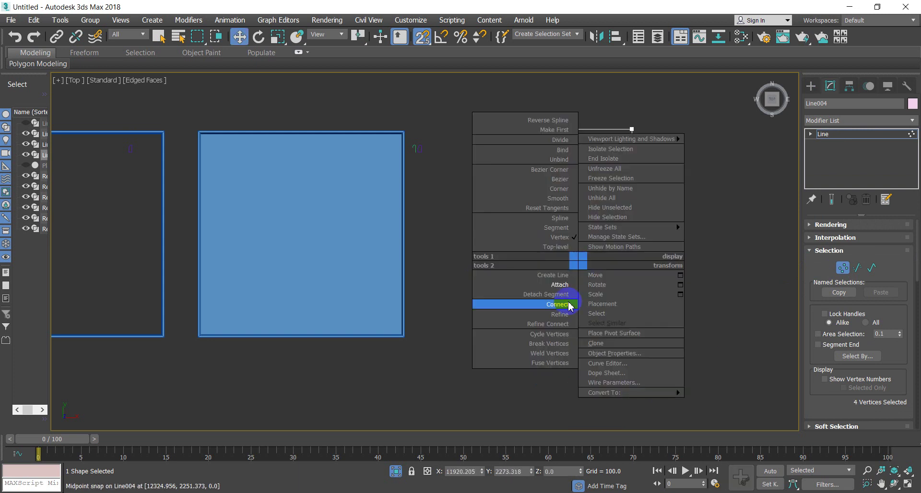
click(559, 355)
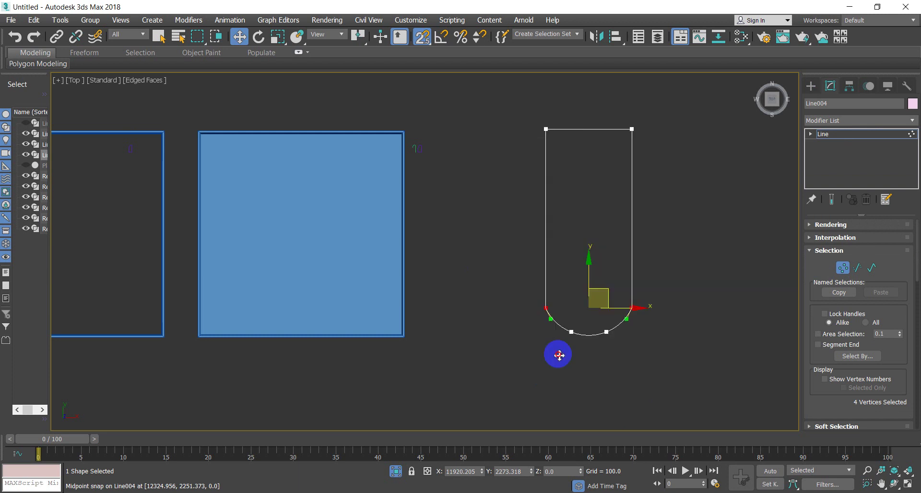
click(845, 272)
click(685, 314)
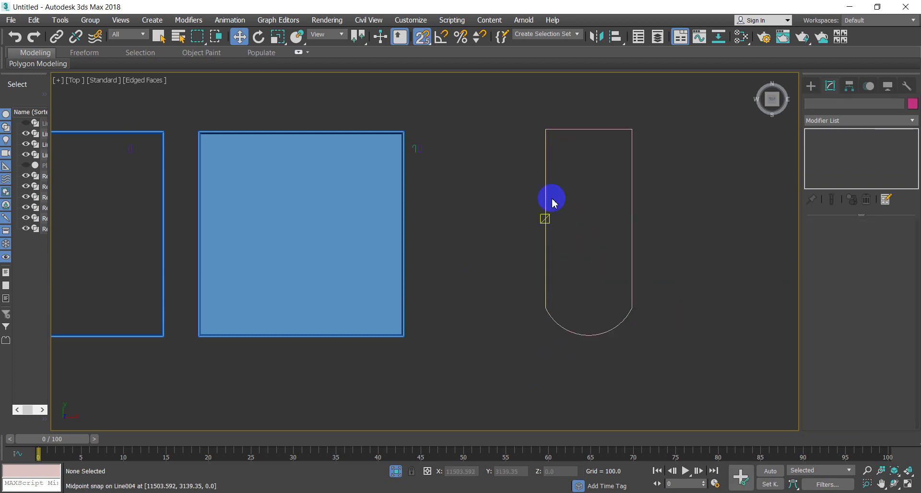
key(alt+Tab)
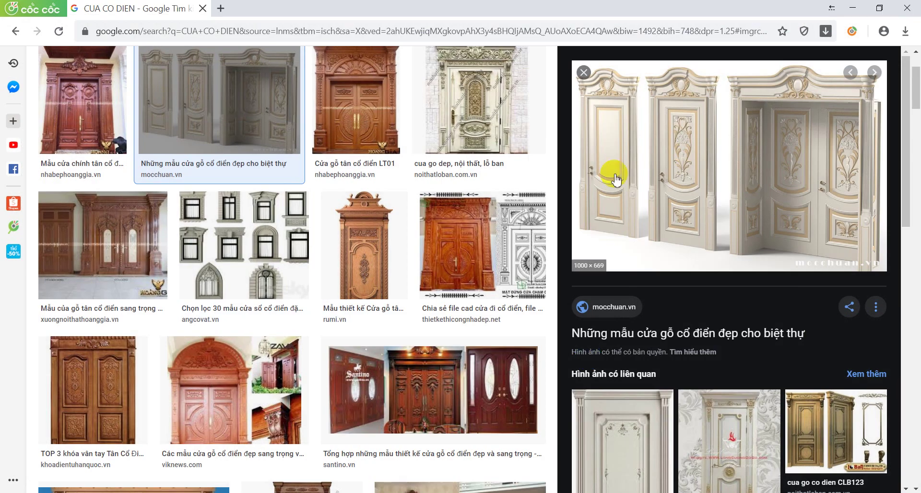
- Minimize the Cốc Cốc browser showing door references to return to 3ds Max
click(851, 9)
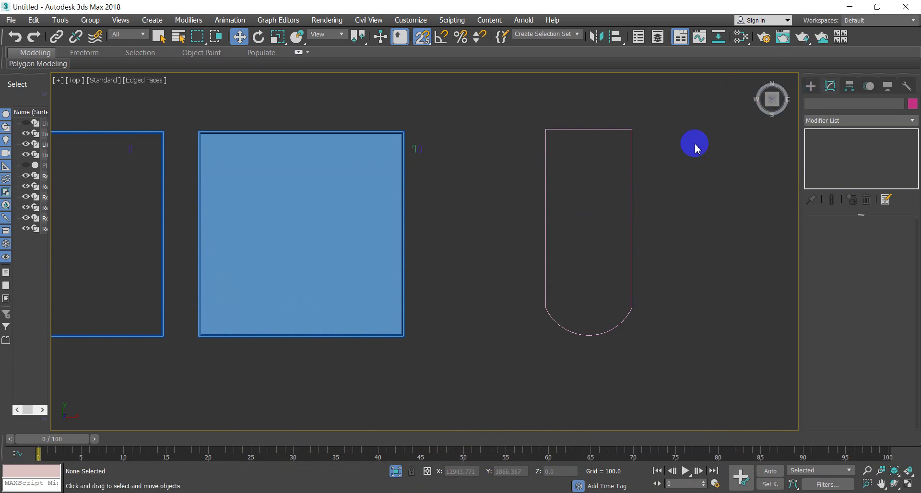
- Show the grid, pick the Line tool, and turn on grid-point snapping
key(g)
middle_drag(546, 146, 353, 210)
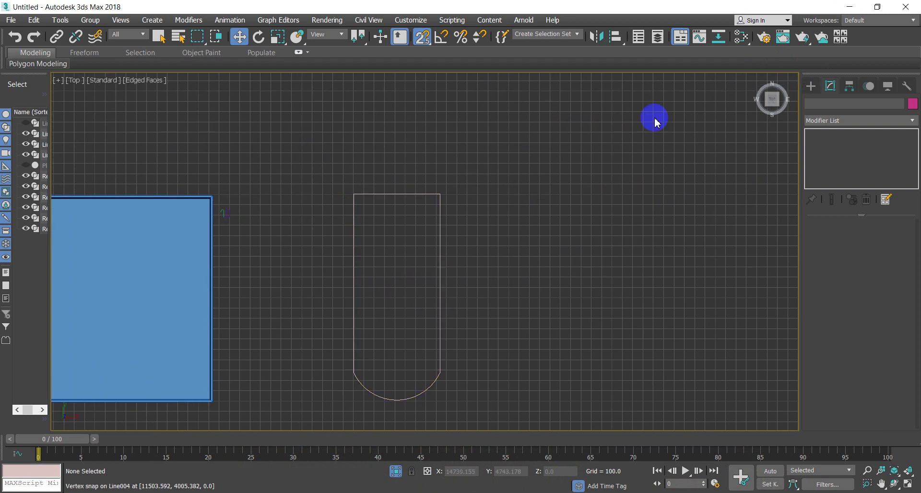
click(811, 86)
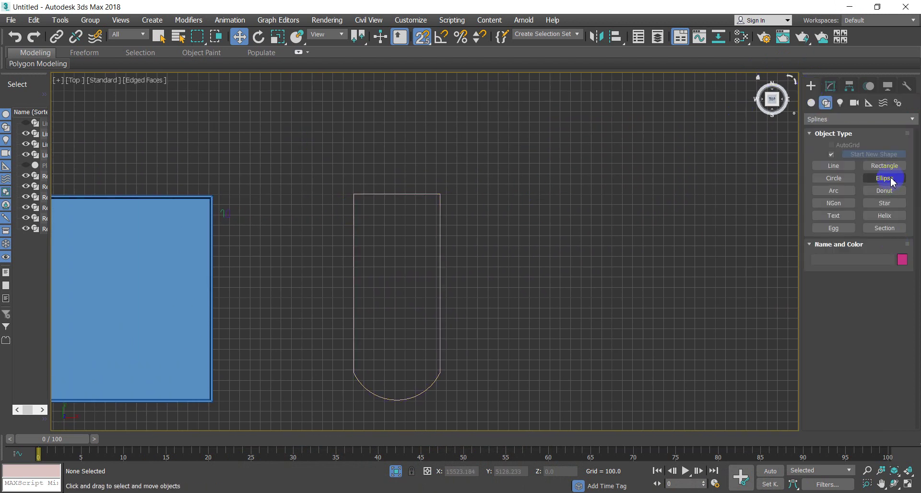
click(840, 167)
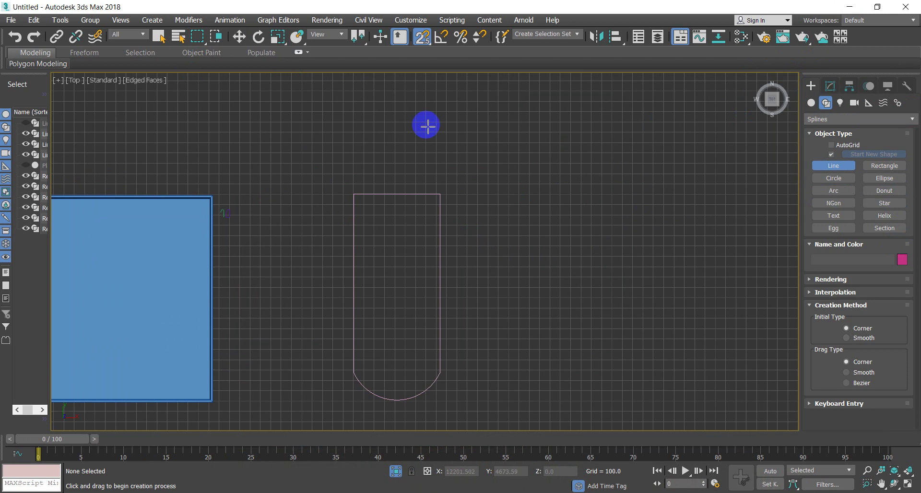
right_click(423, 38)
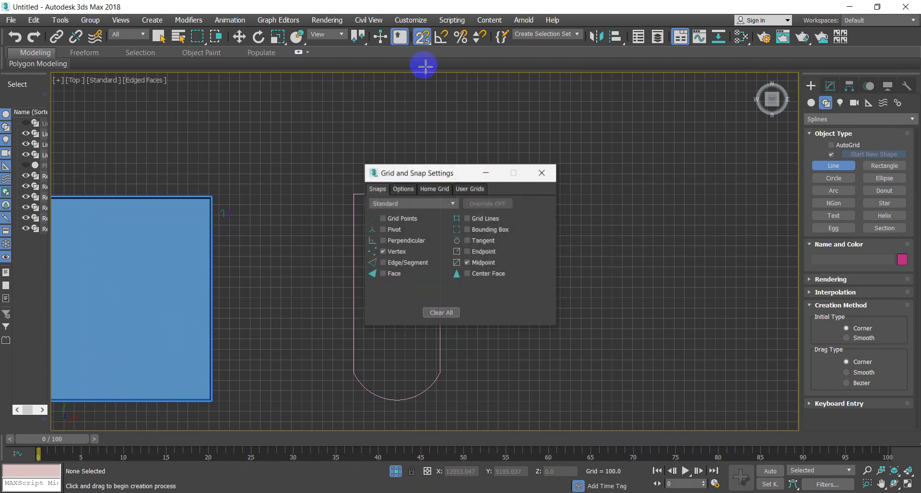
click(402, 219)
click(542, 172)
- Try a first profile line with one vertical segment, then cancel it
scroll(622, 278, up, 5)
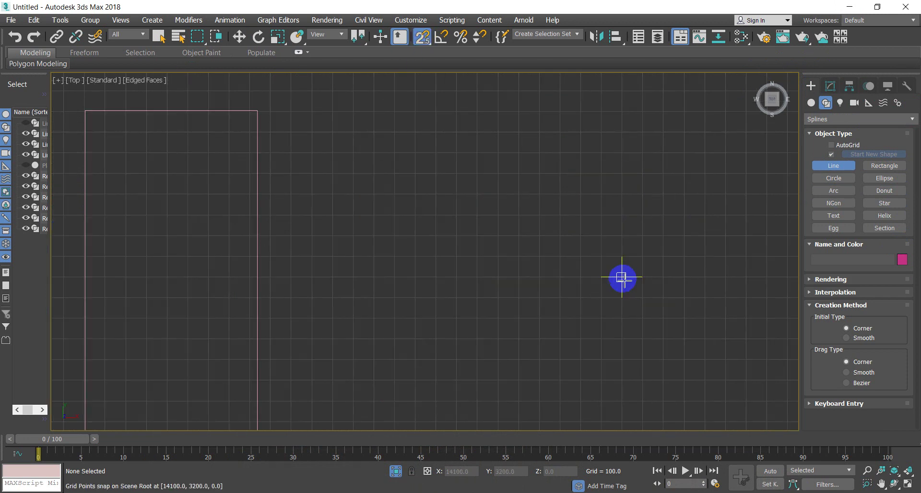
click(602, 278)
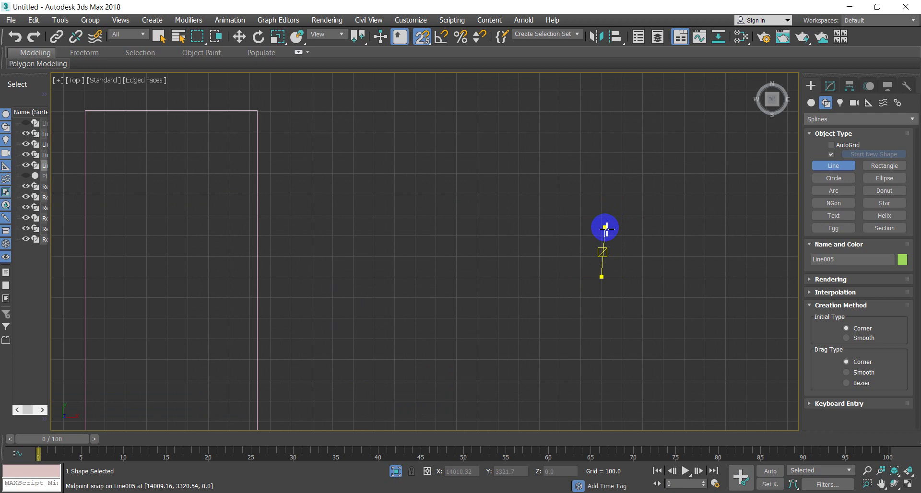
click(604, 236)
scroll(586, 241, up, 5)
scroll(586, 242, up, 3)
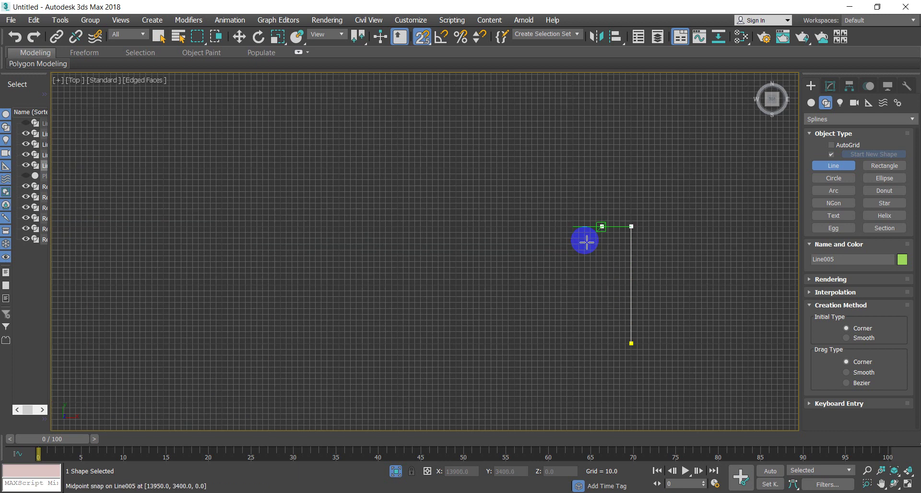
right_click(586, 241)
- Draw a profile with a tall vertical edge, a short step, then corners running down-left
click(835, 166)
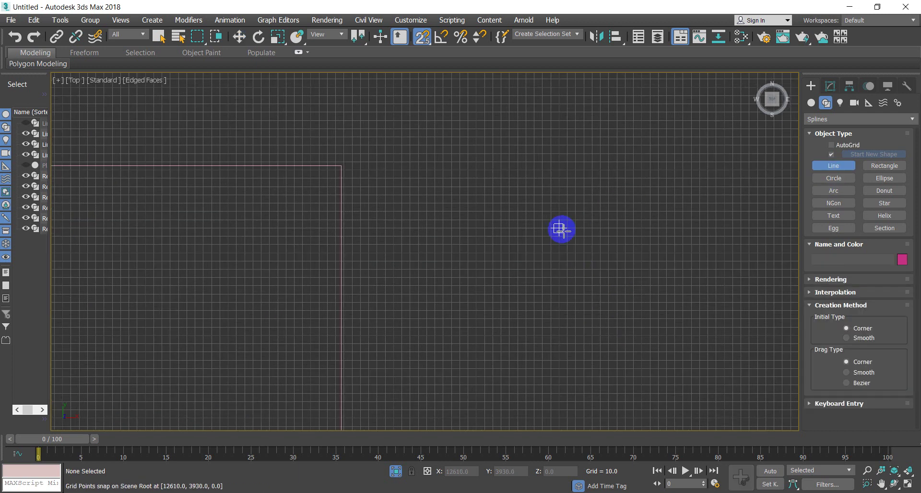
drag(518, 252, 522, 208)
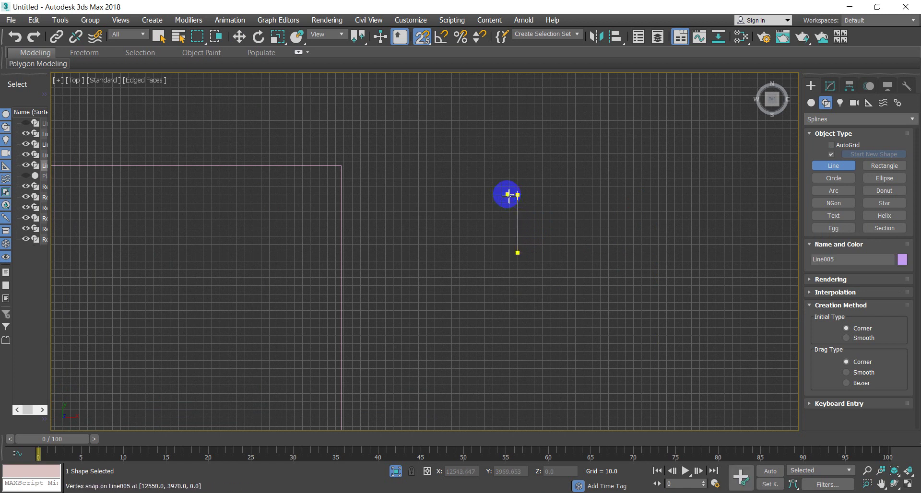
scroll(508, 195, up, 5)
click(511, 196)
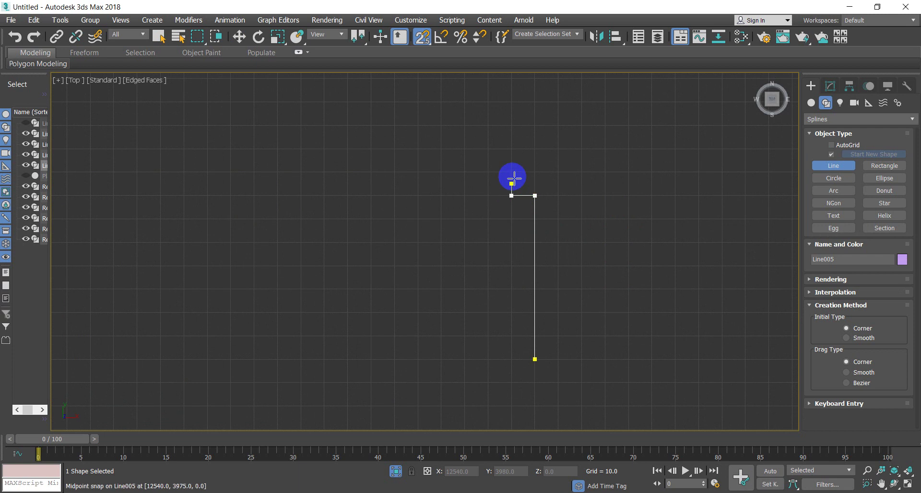
click(512, 172)
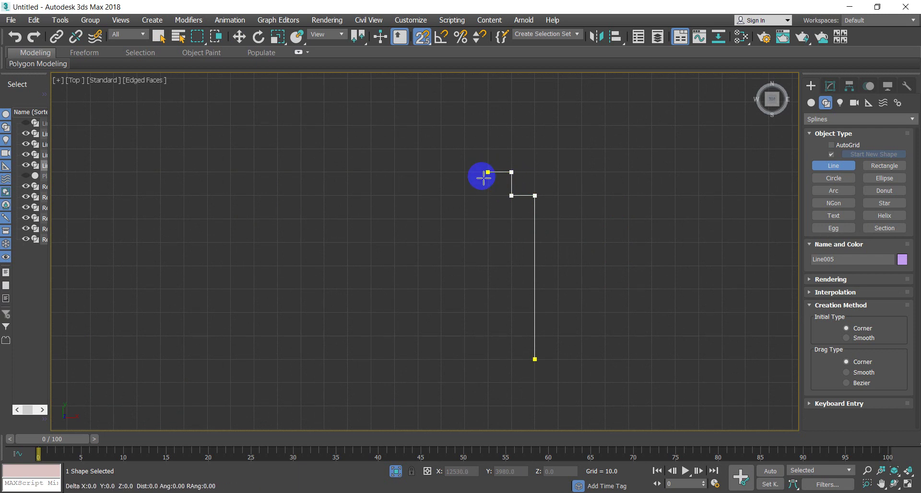
click(484, 174)
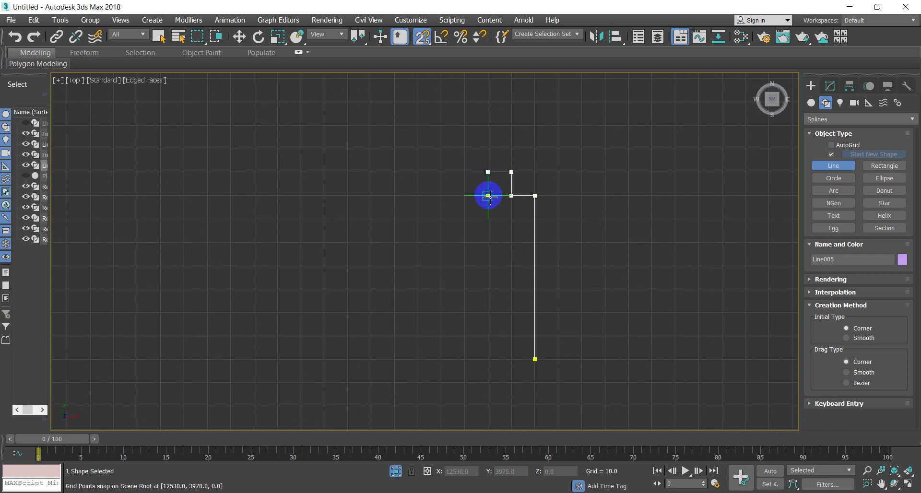
click(465, 196)
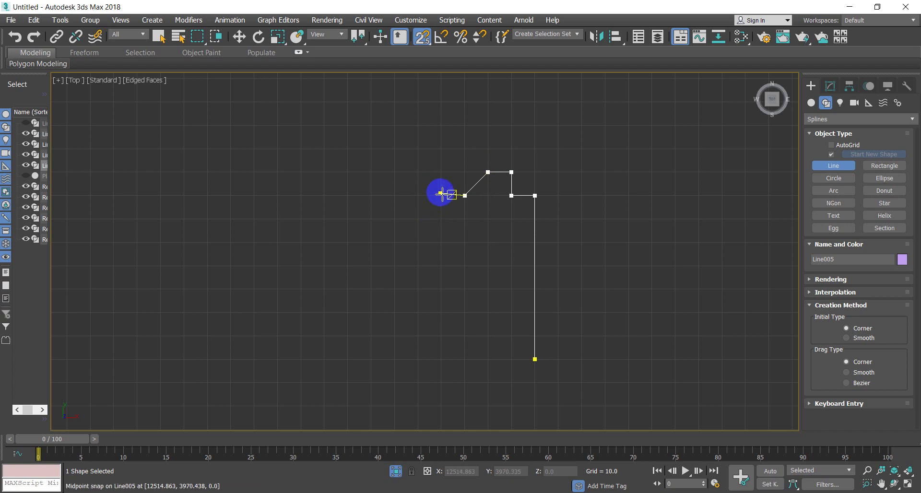
click(438, 197)
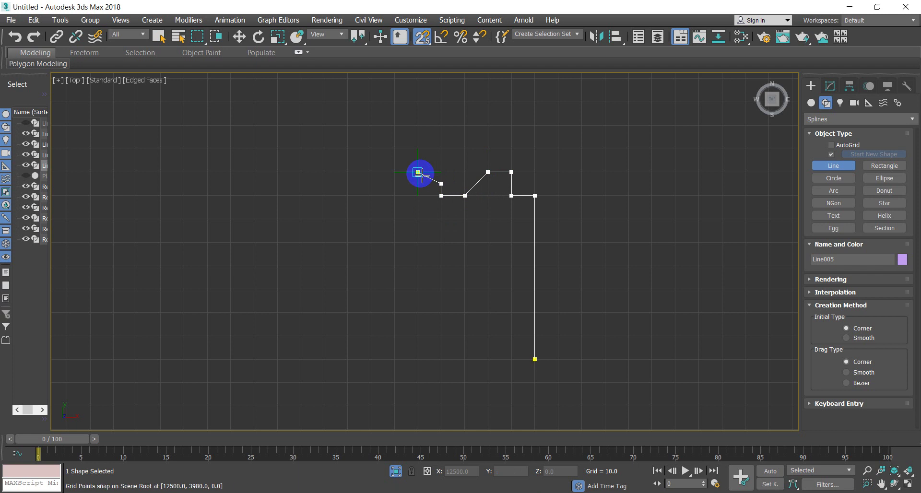
click(430, 179)
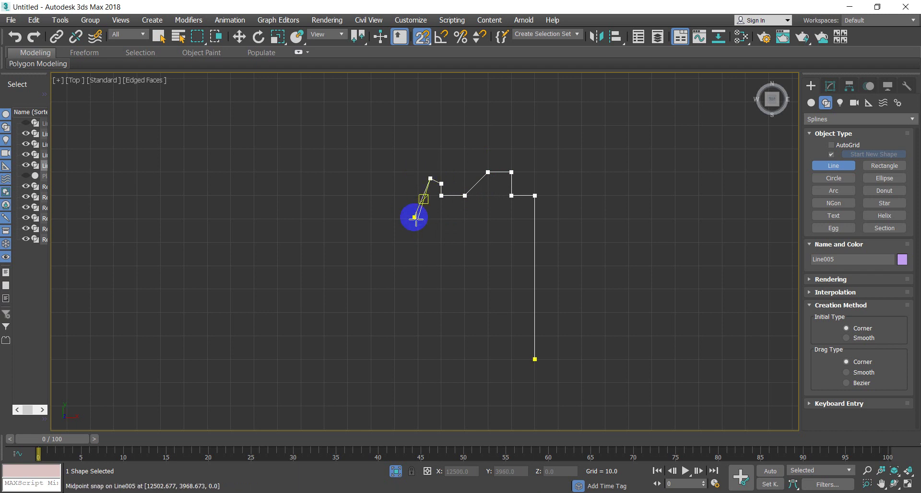
scroll(381, 285, down, 3)
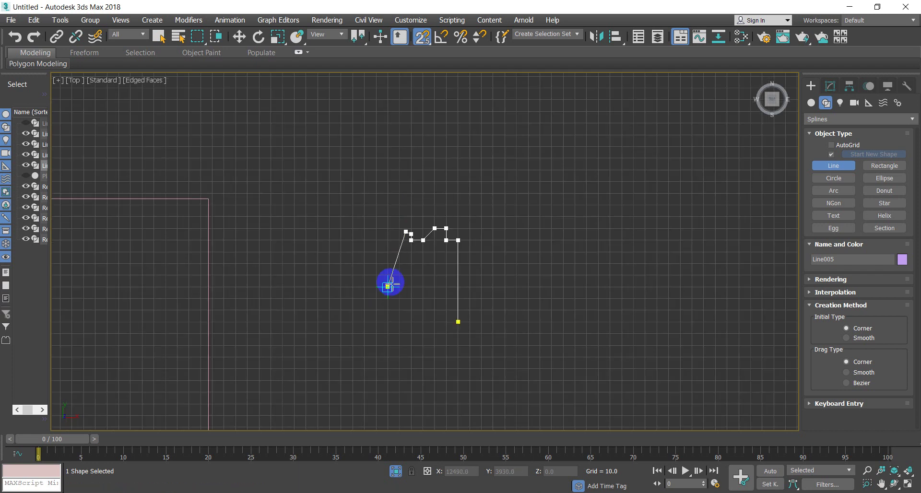
click(389, 283)
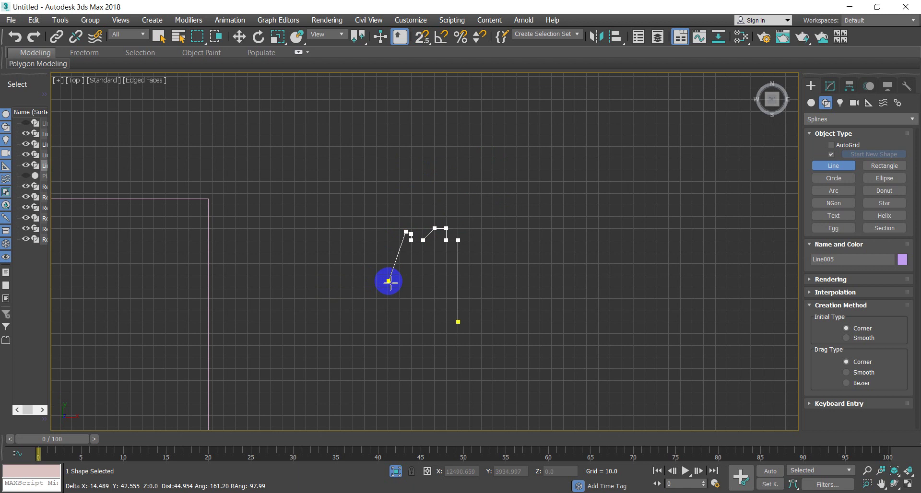
click(368, 279)
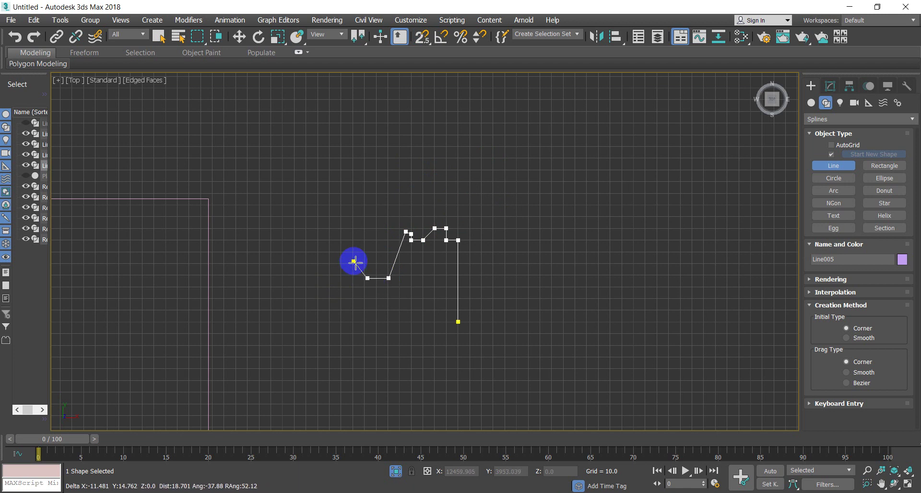
- End the Line005 profile, scroll the classic door references, and minimize the browser
right_click(328, 248)
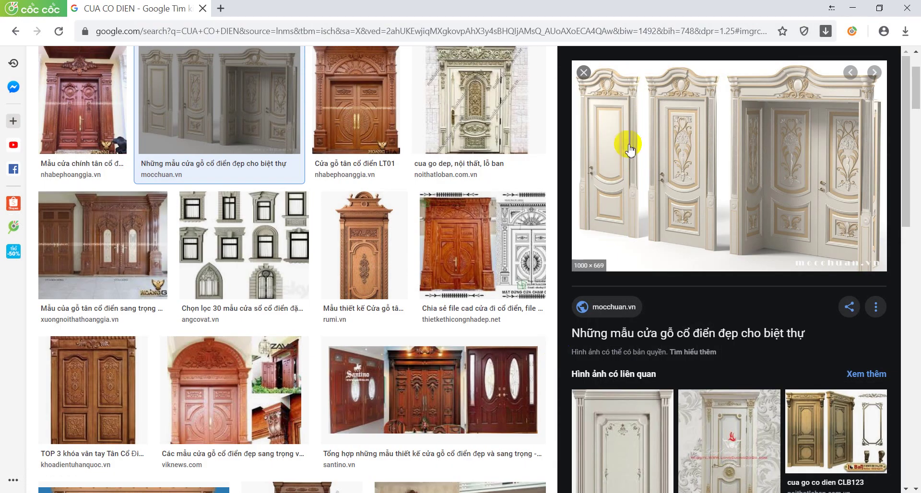
scroll(620, 132, up, 1)
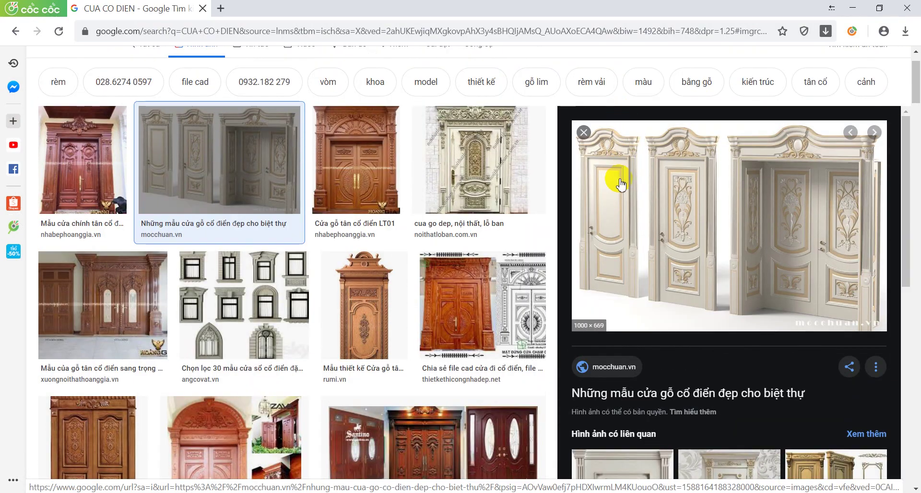
click(856, 14)
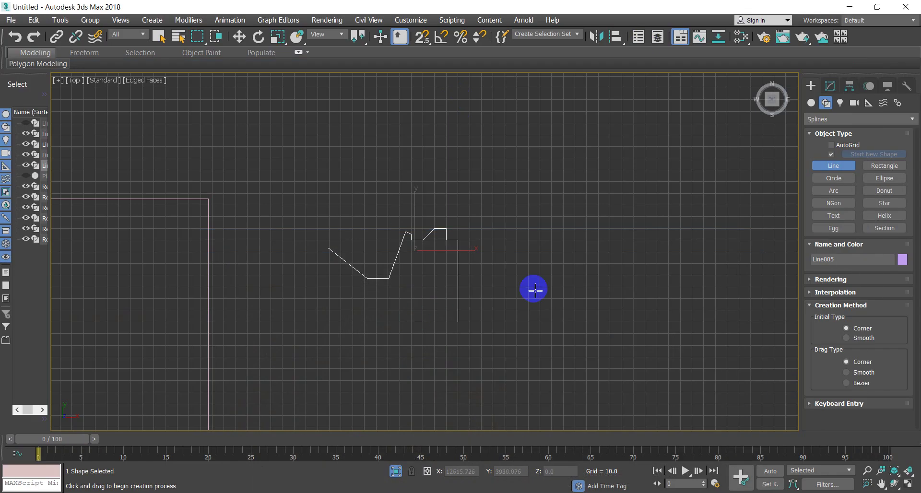
- Exit line drawing and reselect Line005, discarding an accidental new line
right_click(530, 312)
click(528, 341)
click(354, 267)
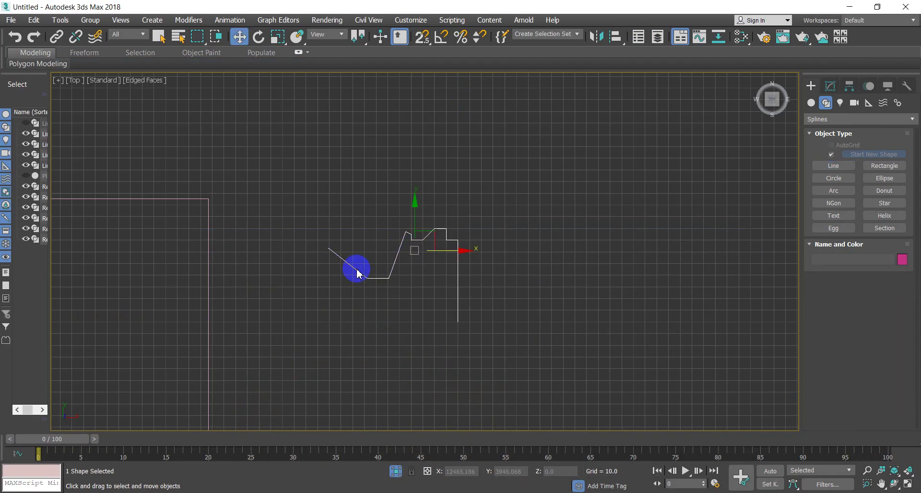
click(346, 259)
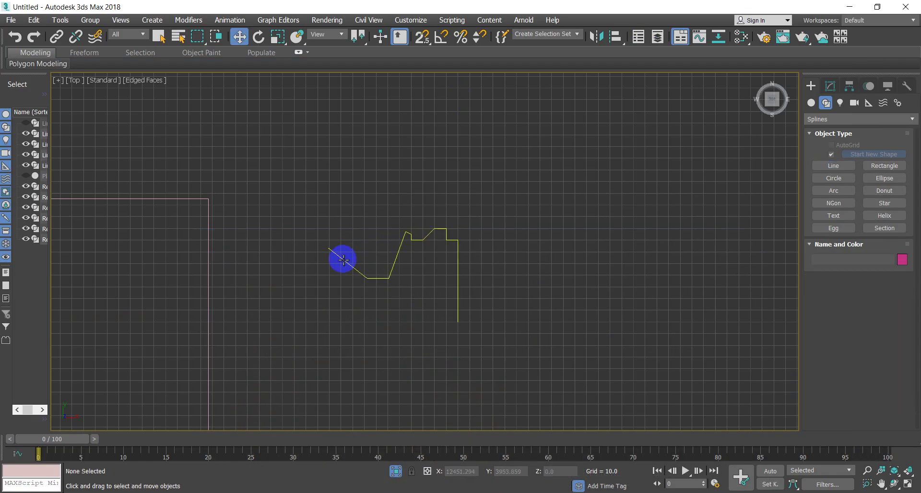
click(340, 262)
click(834, 166)
click(323, 220)
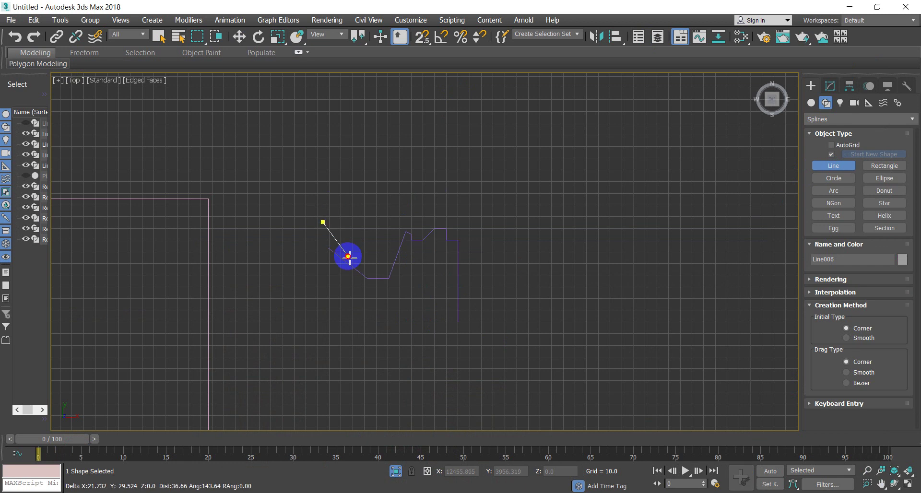
right_click(345, 228)
- Shift six right-side vertices of Line005 right, then two step vertices further right
click(334, 245)
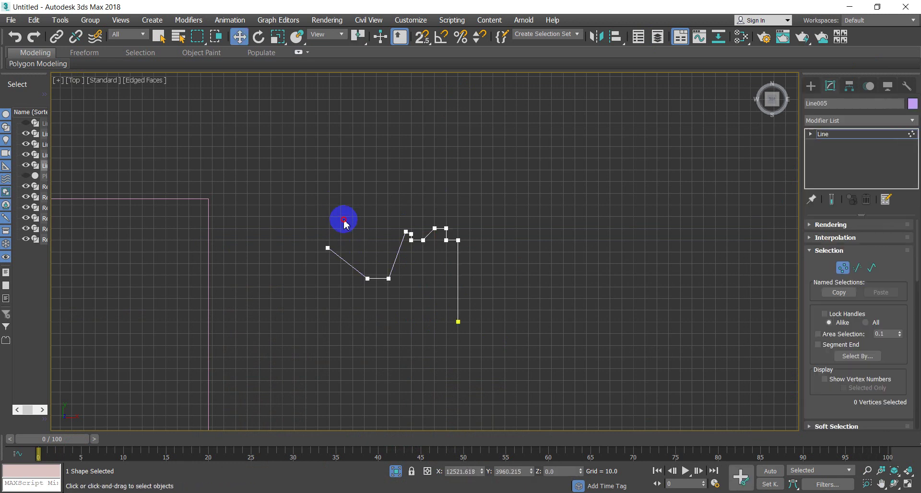
drag(344, 222, 314, 250)
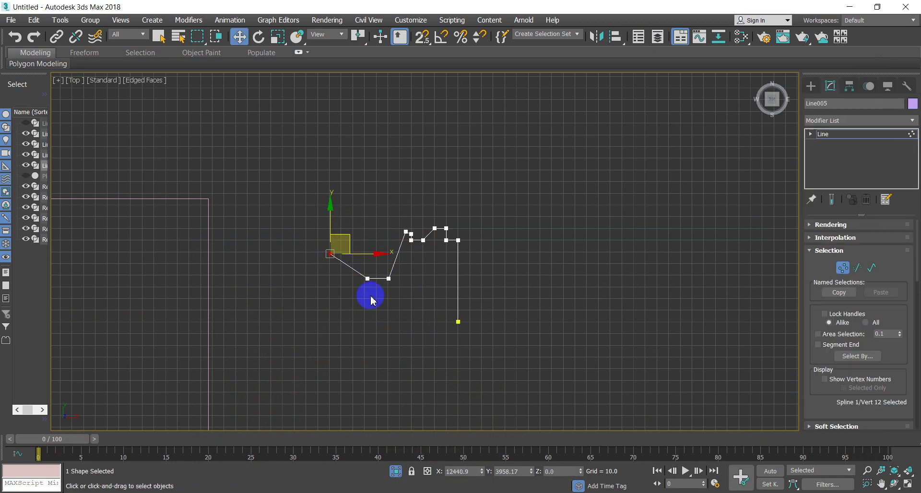
ctrl+click(367, 279)
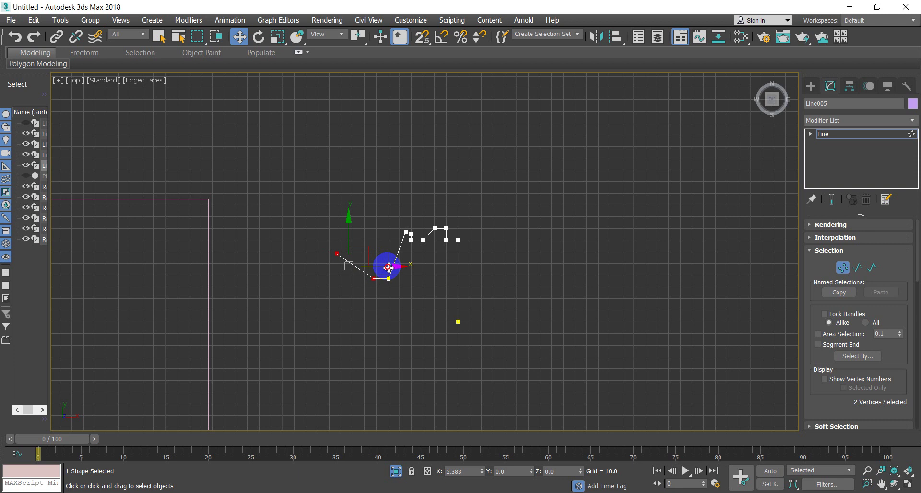
drag(494, 347, 417, 195)
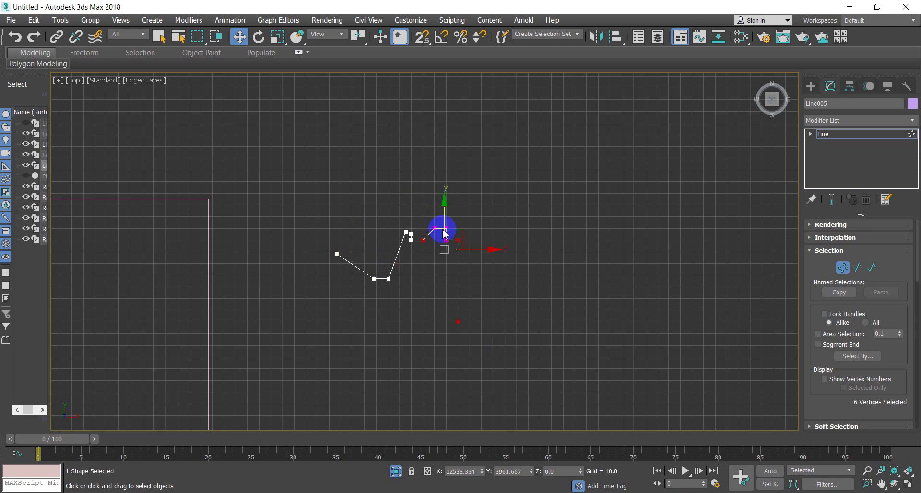
drag(444, 234, 493, 251)
scroll(417, 251, up, 5)
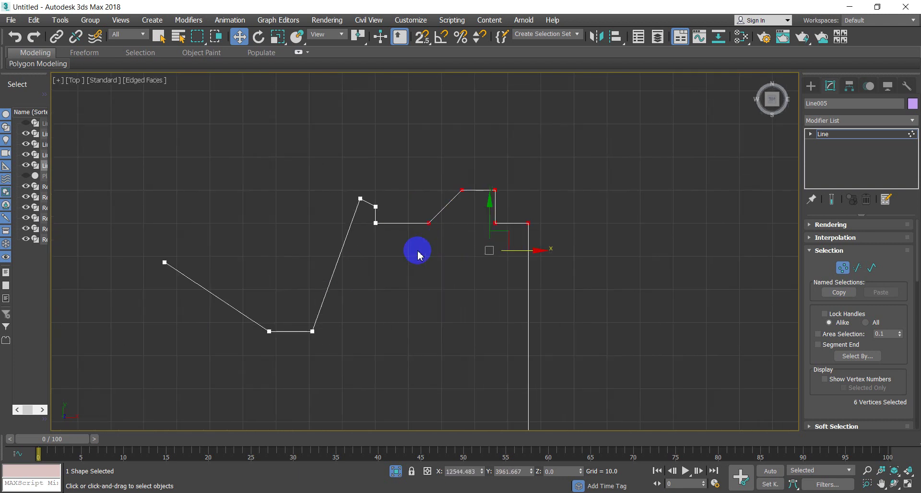
drag(414, 251, 371, 189)
drag(411, 214, 432, 217)
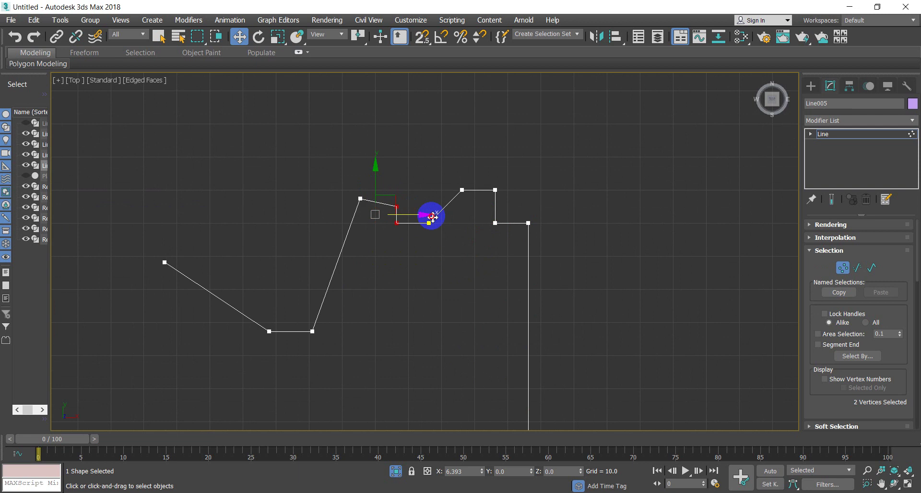
scroll(582, 307, down, 3)
scroll(580, 312, down, 2)
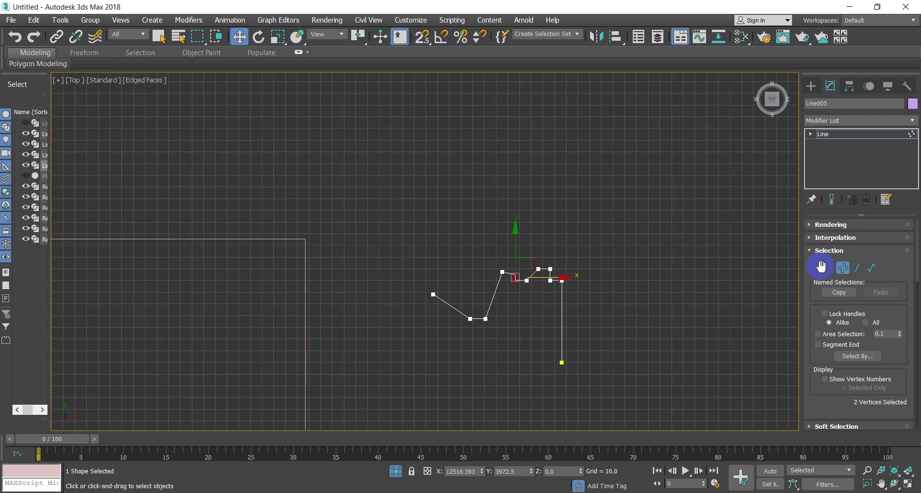
click(842, 270)
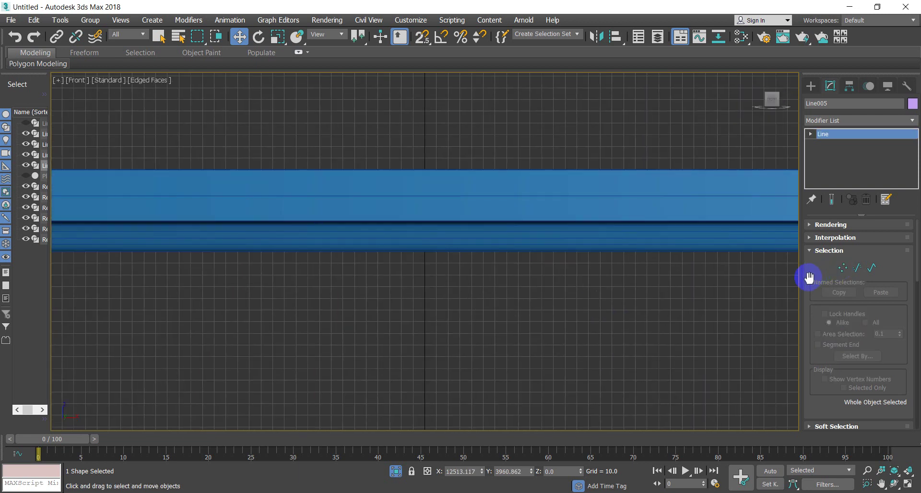
- Reselect the zigzag profile and inspect its right corner vertex in Vertex mode
click(592, 305)
scroll(592, 308, down, 5)
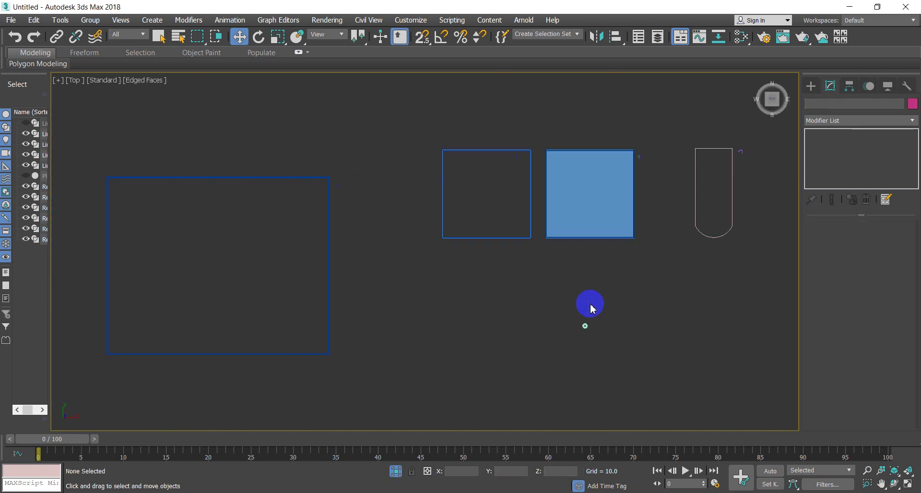
middle_drag(539, 265, 411, 278)
scroll(535, 237, up, 3)
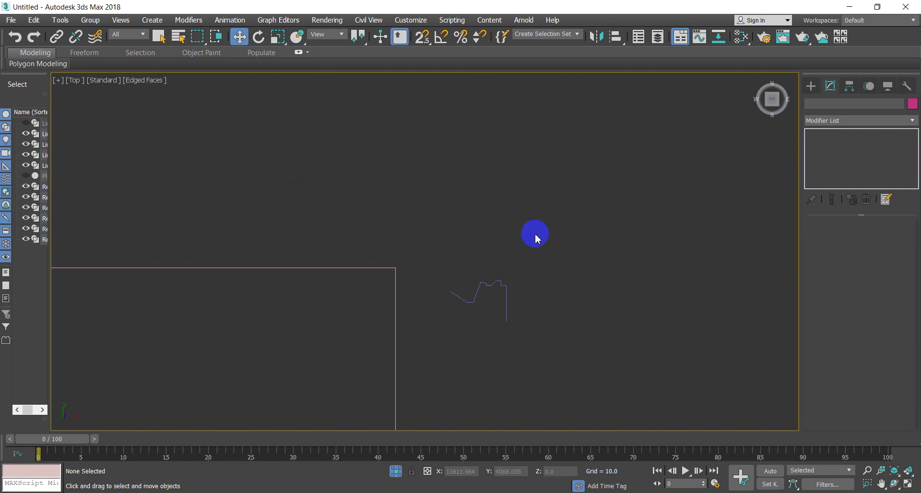
scroll(498, 269, up, 2)
scroll(481, 286, up, 2)
click(476, 291)
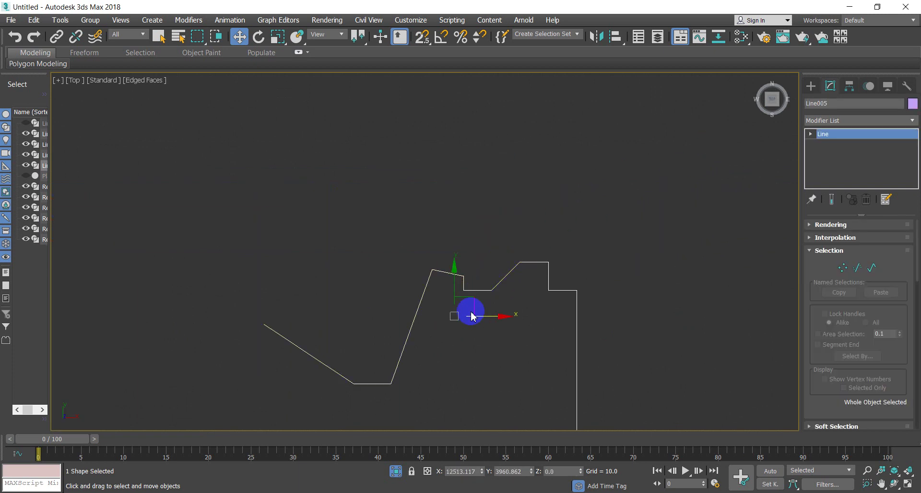
click(846, 272)
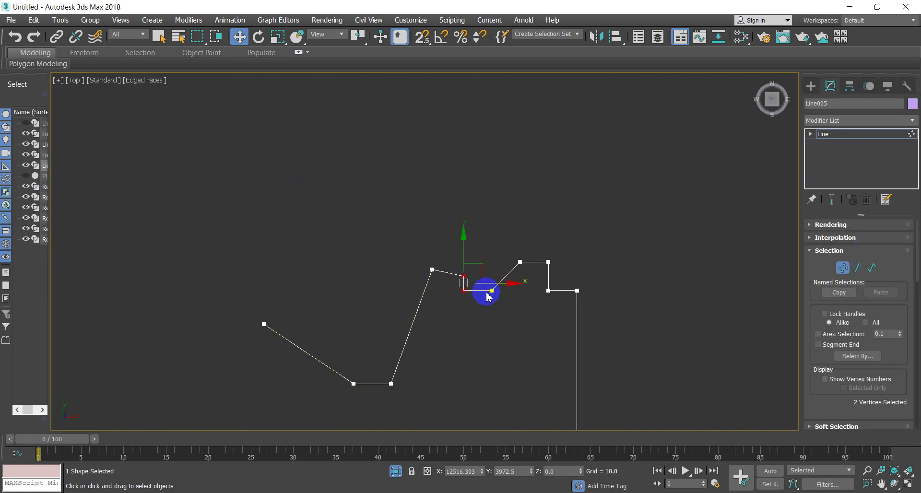
click(578, 291)
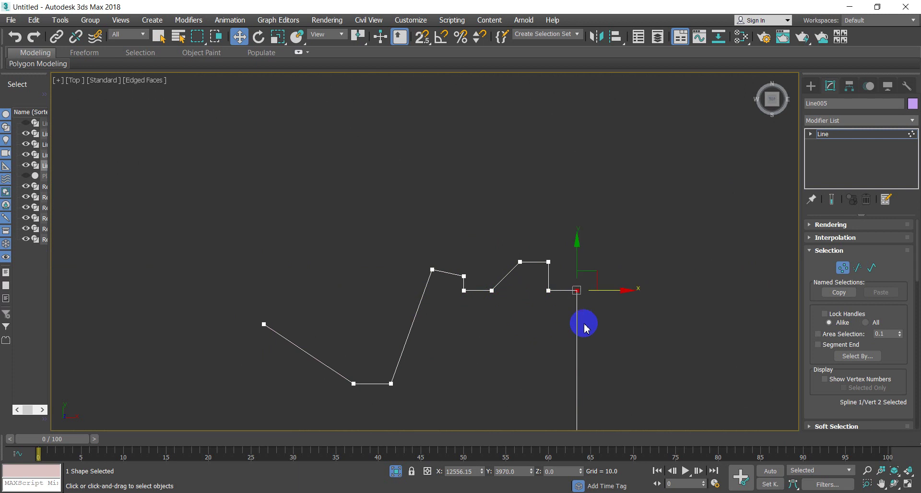
scroll(426, 247, down, 5)
click(843, 268)
click(678, 308)
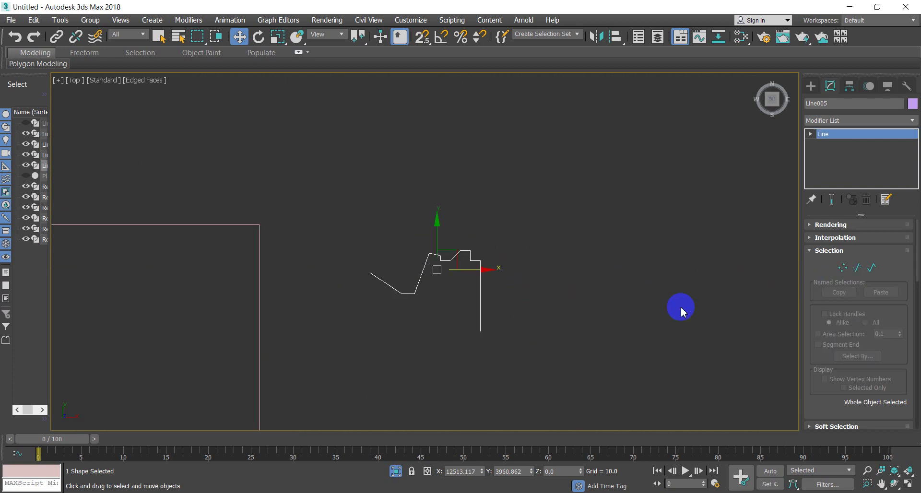
- Shift-drag the whole profile to the right to create the copy Line006
drag(547, 302, 485, 241)
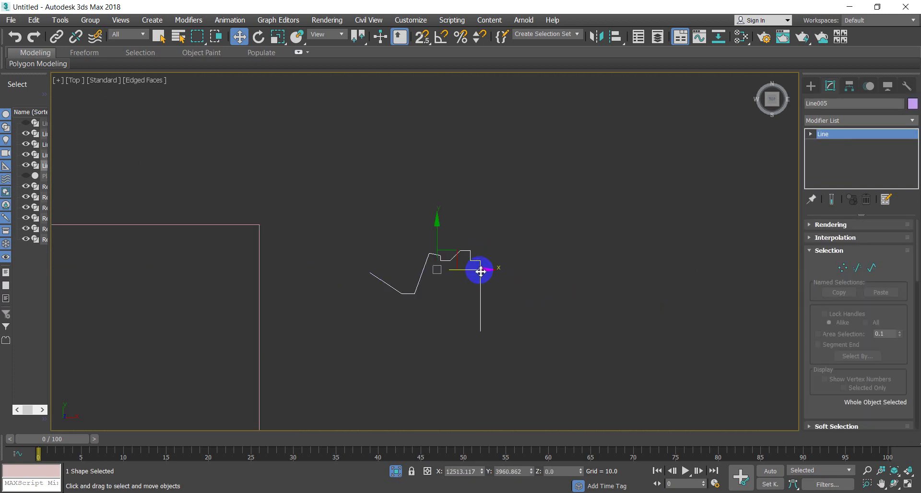
shift+drag(481, 271, 602, 268)
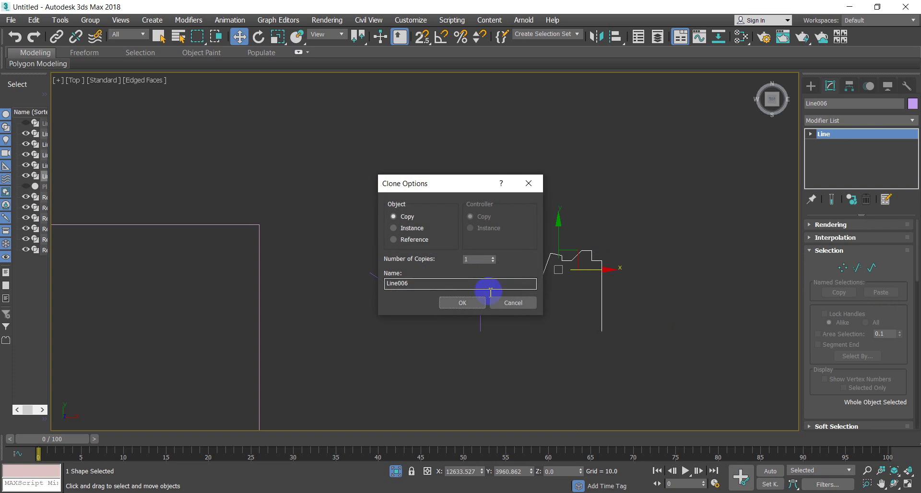
click(473, 305)
drag(720, 280, 574, 290)
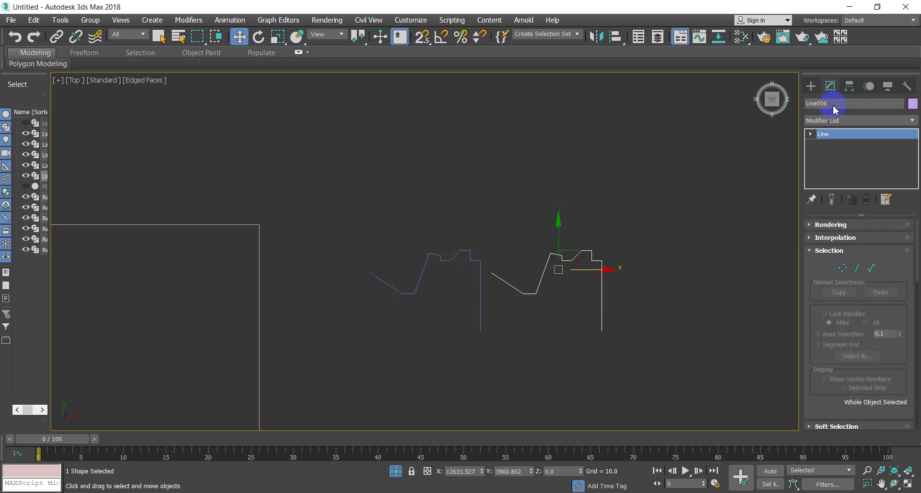
- Fillet the top step corners of Line005 in Vertex mode, then turn Fillet off
click(459, 263)
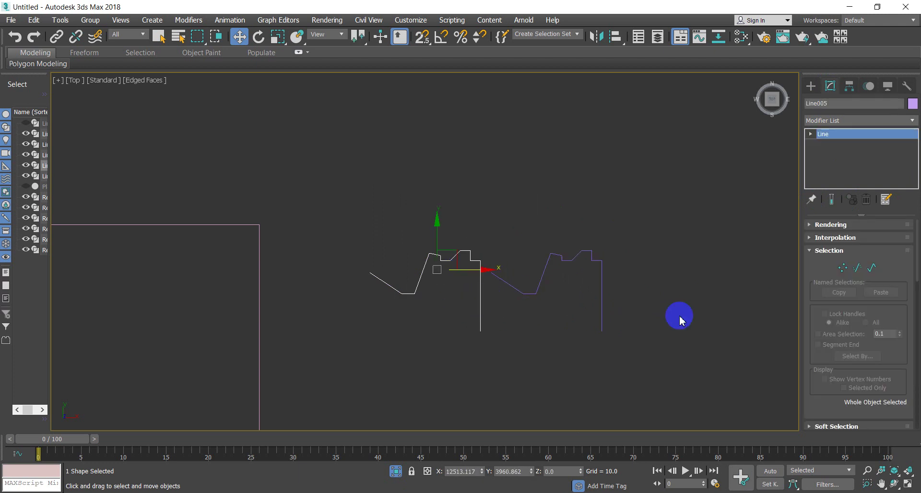
click(842, 268)
scroll(478, 270, up, 5)
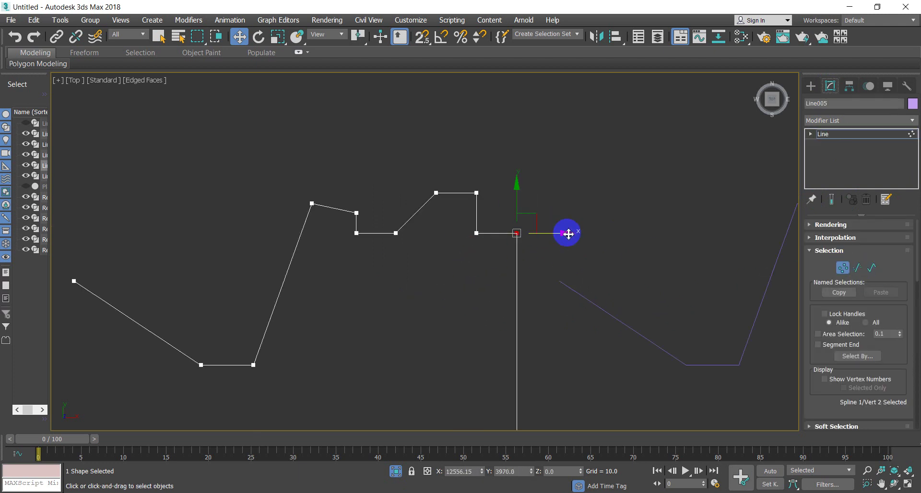
drag(564, 259, 253, 111)
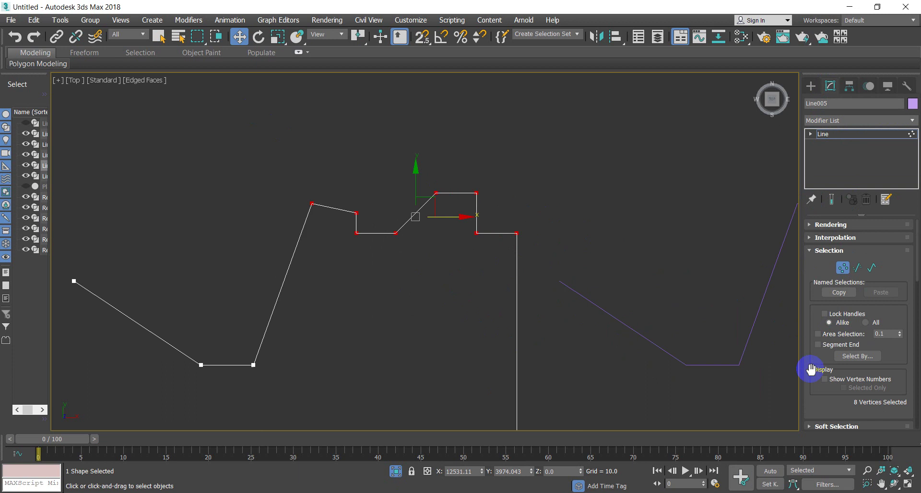
mouse_move(830, 406)
mouse_down()
mouse_move(843, 311)
mouse_move(837, 72)
mouse_up()
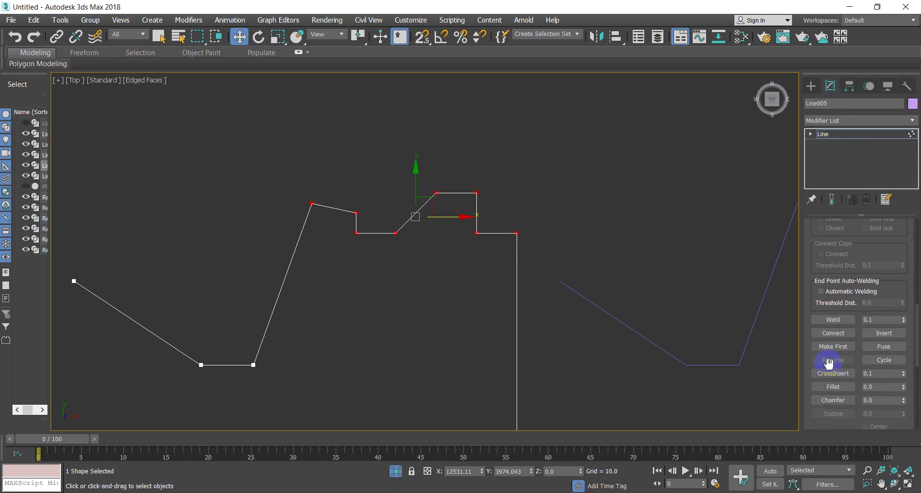
click(833, 387)
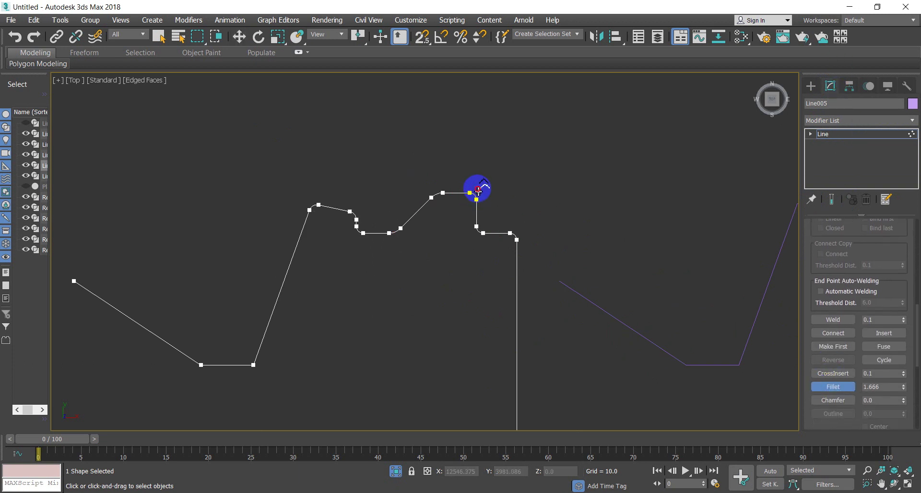
scroll(456, 274, down, 3)
scroll(475, 259, down, 3)
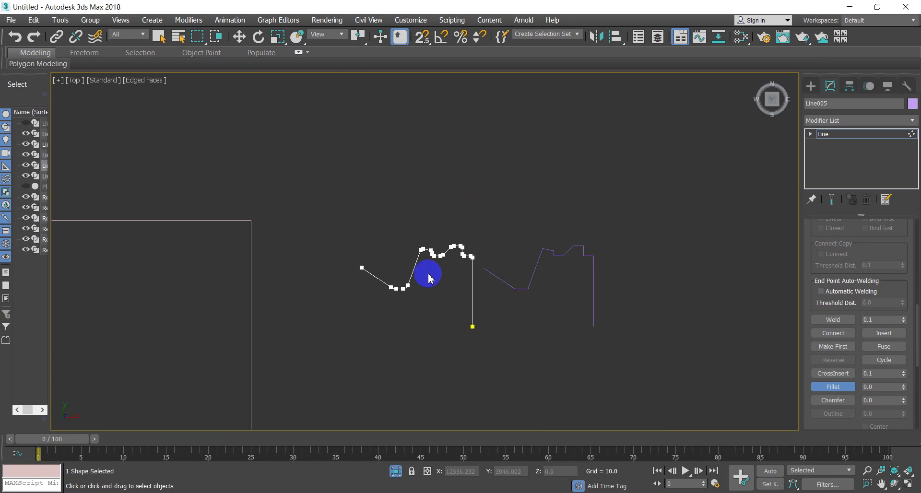
click(831, 387)
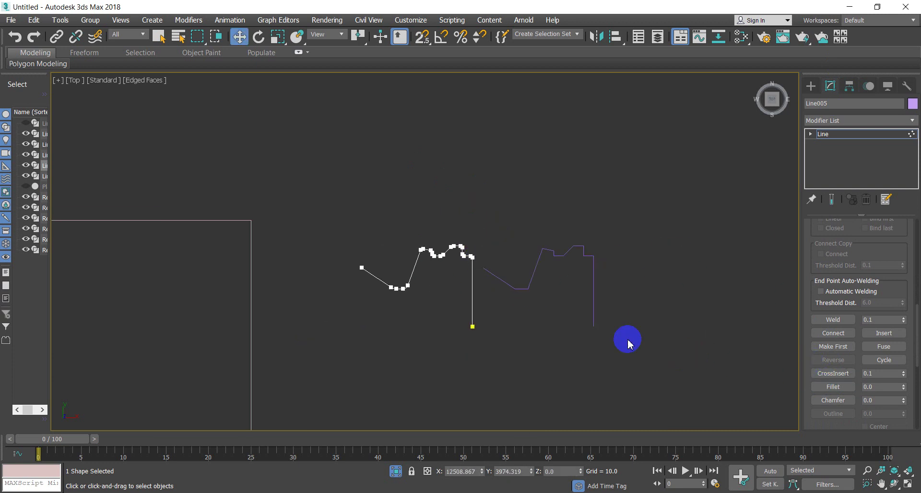
click(832, 391)
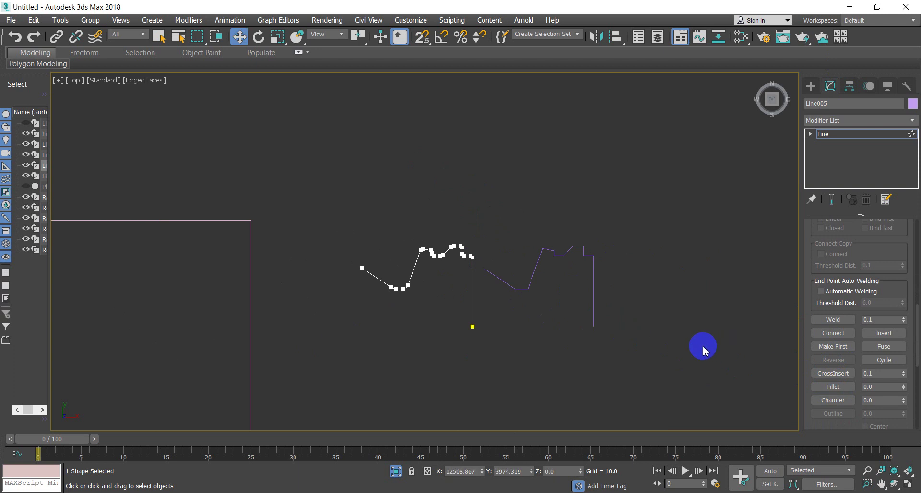
- Leave vertex editing and select the second profile, Line006
right_click(677, 321)
scroll(514, 312, down, 2)
scroll(506, 313, down, 5)
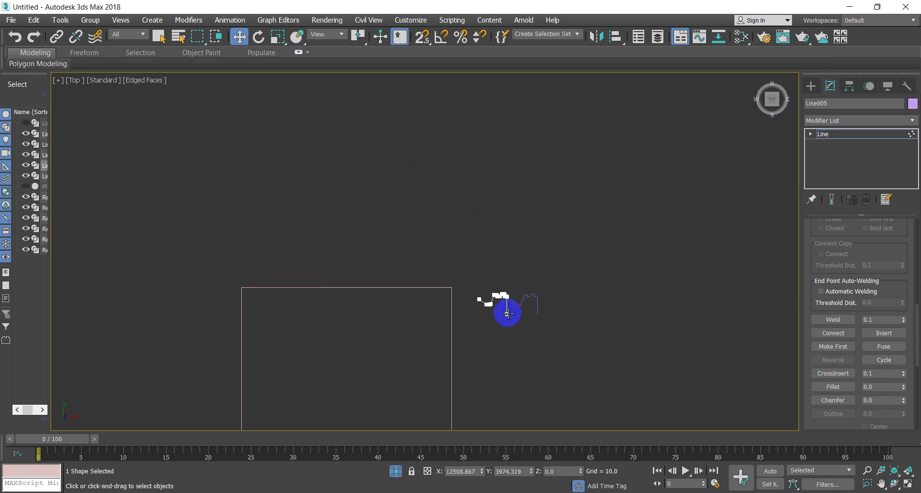
scroll(483, 331, up, 5)
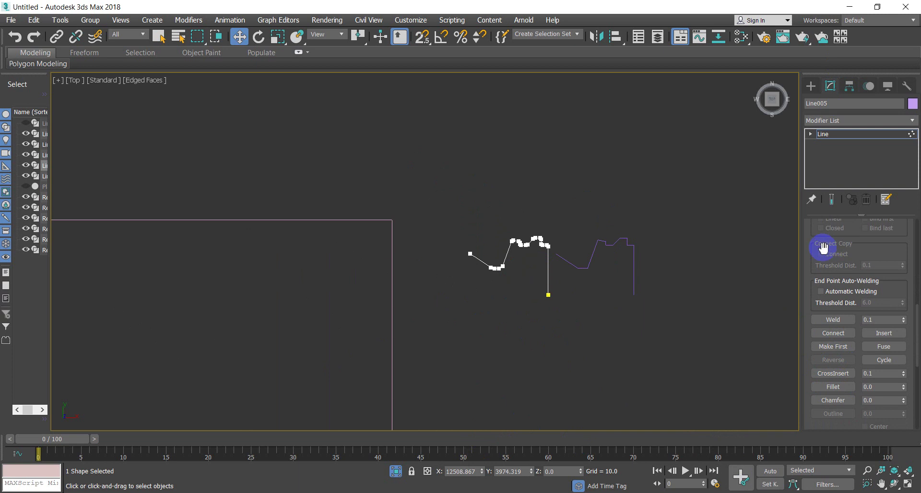
key(1)
drag(665, 243, 600, 281)
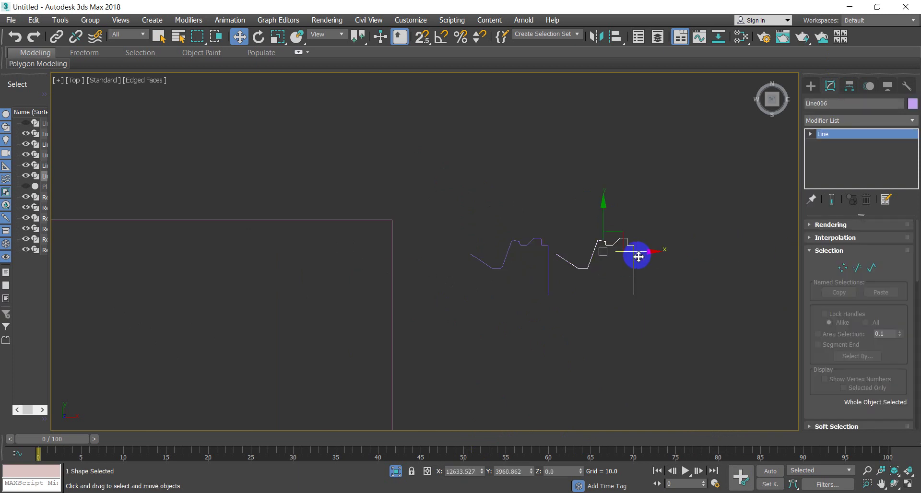
- Move Line006 further right, then clone Line005 as Line007 and select the copy
drag(638, 257, 695, 257)
mouse_move(595, 291)
mouse_down()
mouse_move(532, 266)
mouse_move(611, 240)
mouse_move(516, 249)
mouse_move(498, 265)
mouse_move(601, 252)
mouse_up()
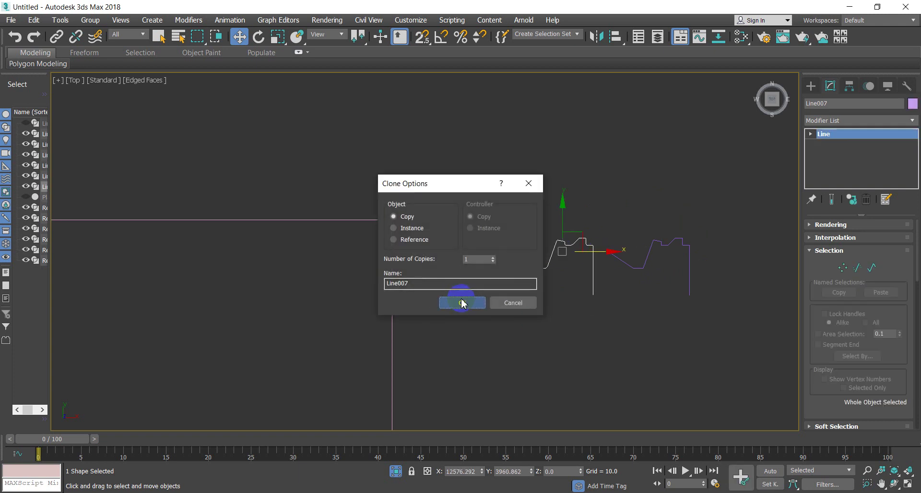
click(463, 303)
click(624, 292)
click(551, 264)
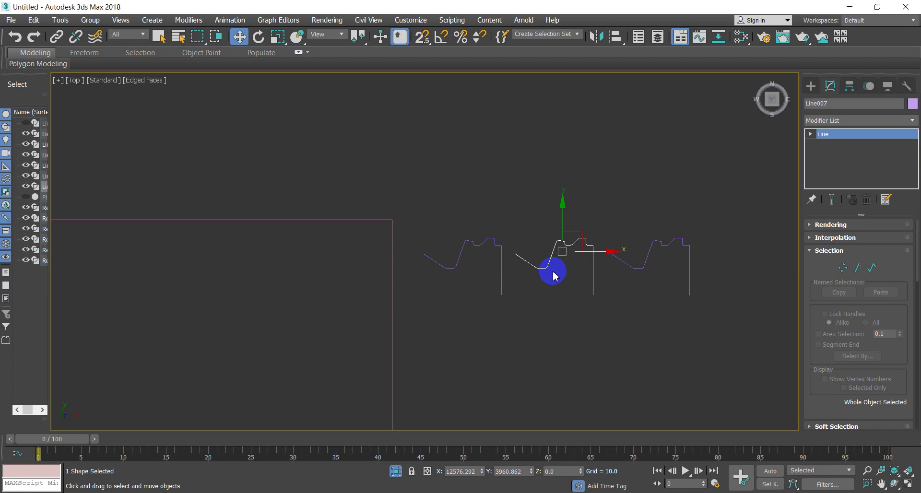
- Join Line007's left end to its bottom end with a vertex-snapped closing line, welding the ends
click(841, 276)
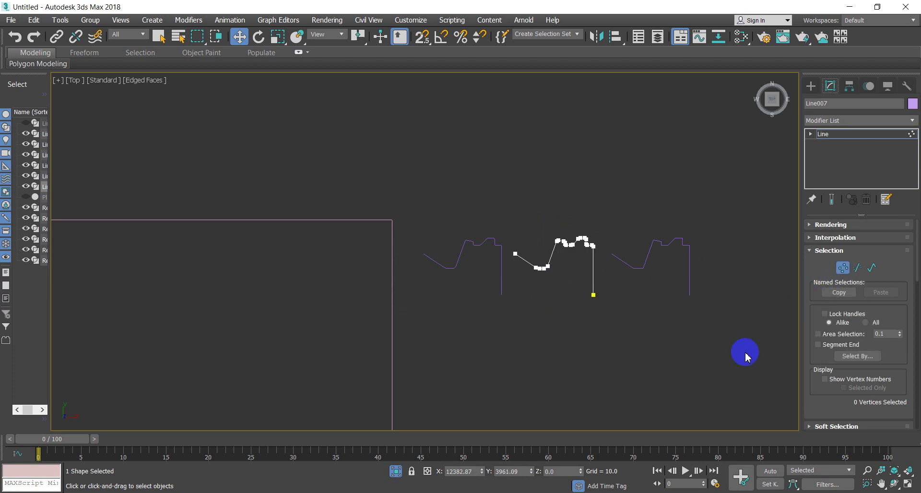
drag(835, 398, 828, 273)
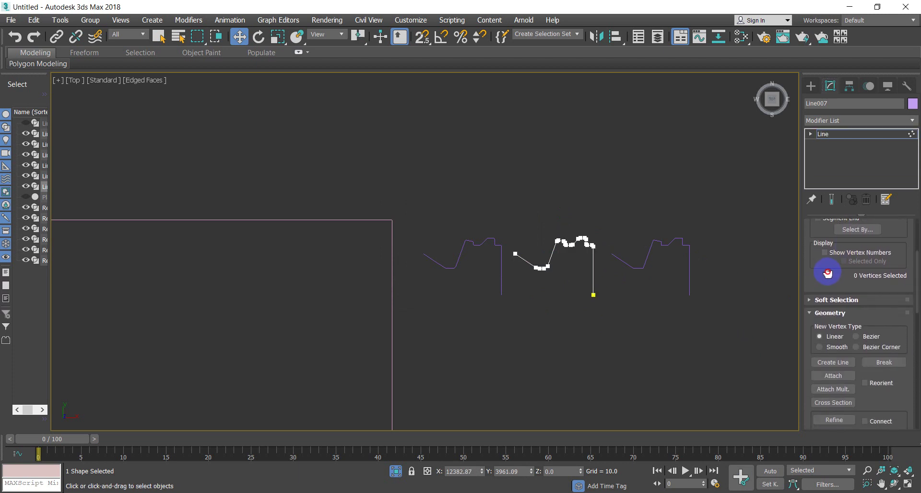
click(834, 363)
scroll(544, 271, up, 3)
key(s)
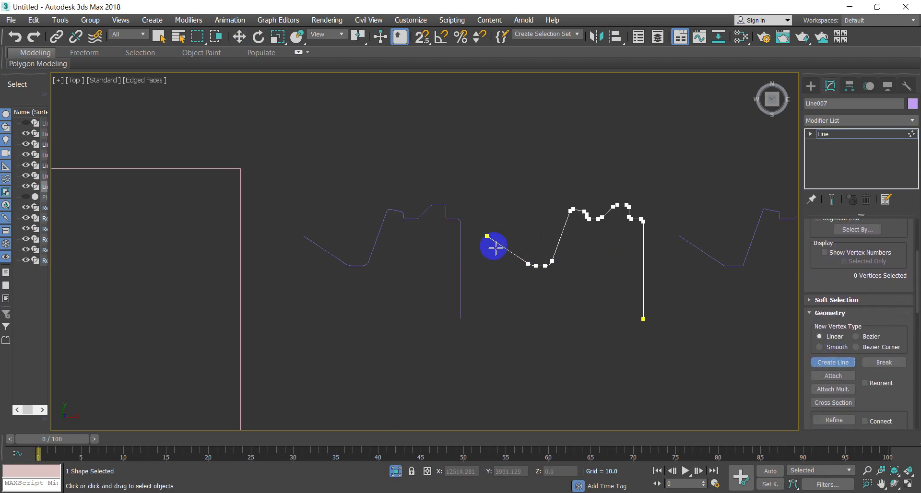
click(487, 236)
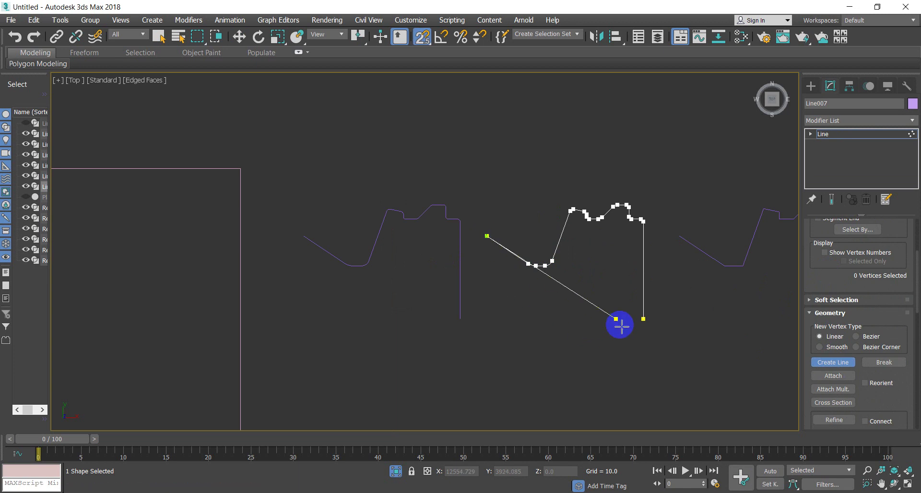
click(644, 320)
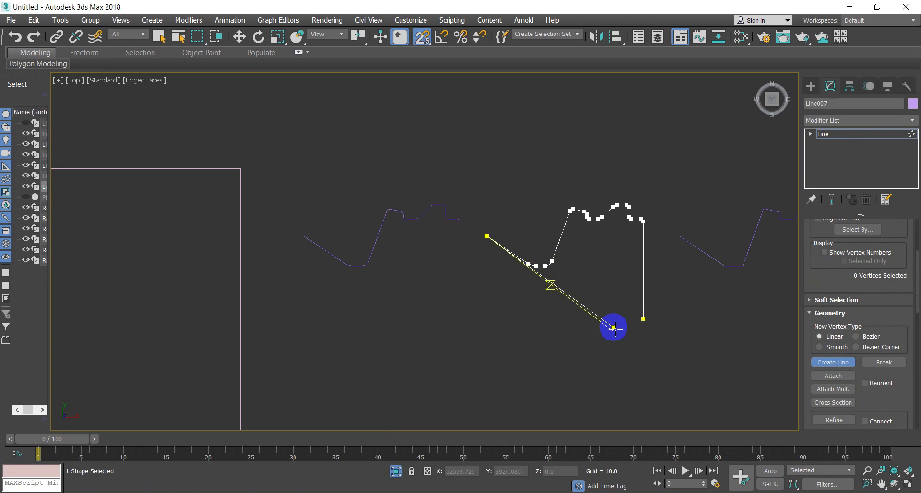
right_click(643, 319)
click(439, 293)
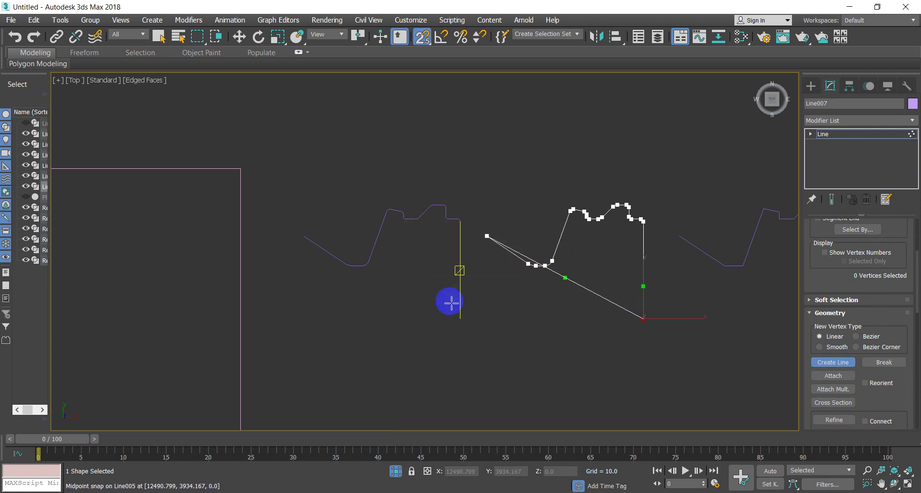
- Pull Line007's bottom corner vertex straight down to curve the closing edge
scroll(555, 268, up, 3)
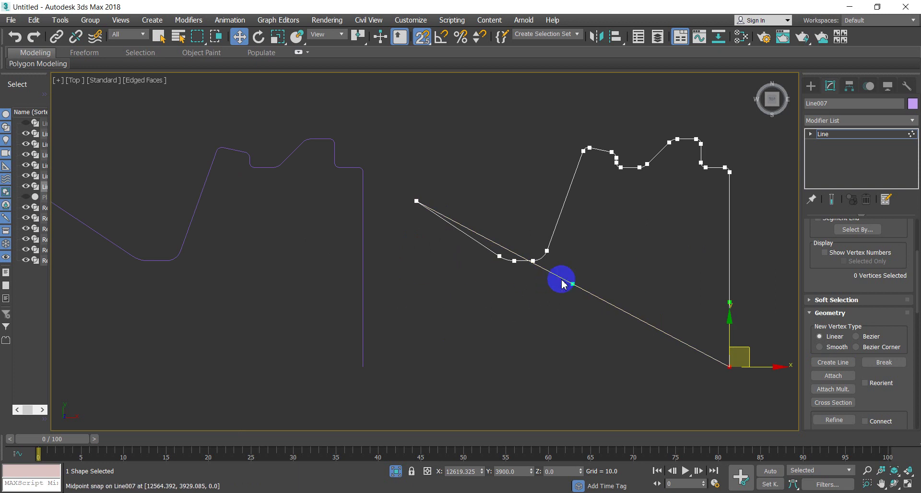
scroll(569, 255, up, 3)
scroll(494, 303, down, 3)
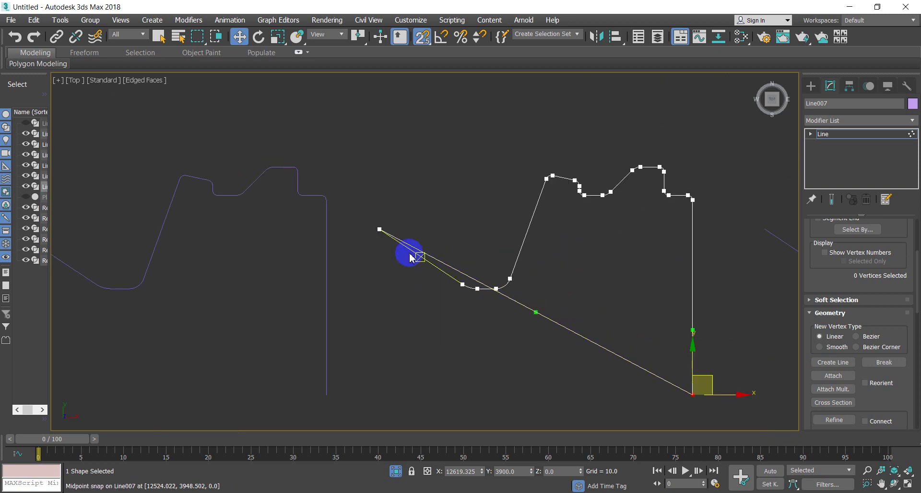
scroll(660, 357, down, 3)
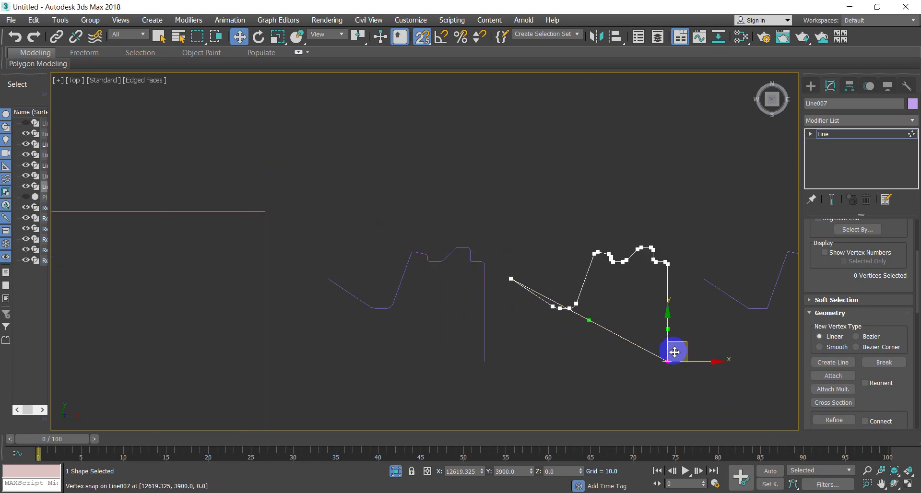
scroll(584, 331, up, 3)
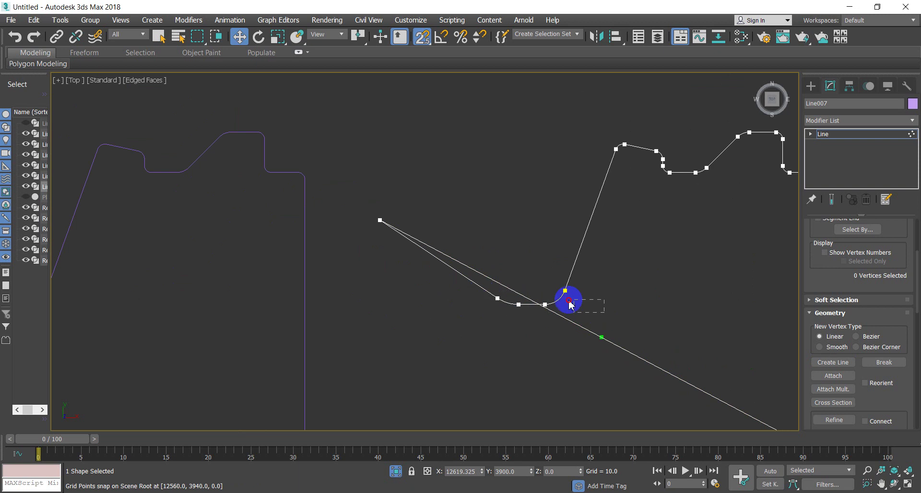
scroll(646, 318, down, 3)
scroll(645, 318, up, 2)
scroll(613, 267, down, 3)
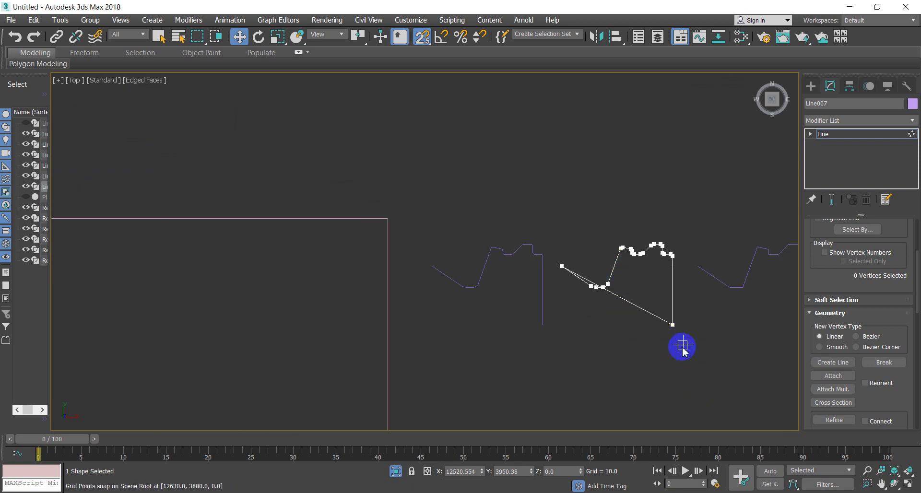
drag(685, 348, 652, 314)
click(677, 297)
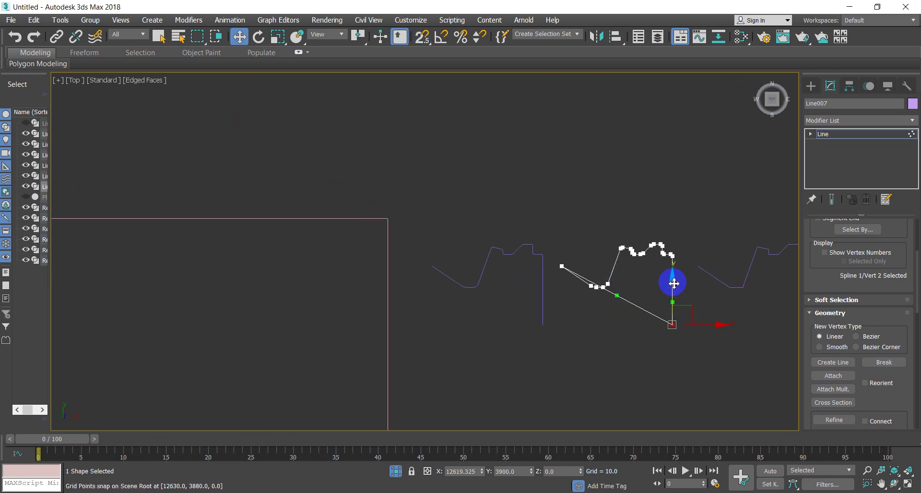
drag(675, 284, 671, 325)
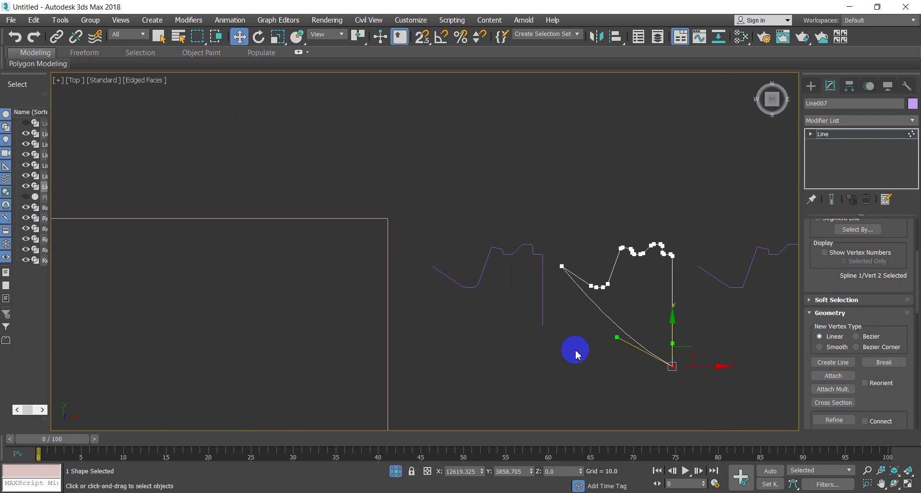
key(1)
click(555, 358)
- Raise the 21 upper vertices of Line005 higher
click(542, 319)
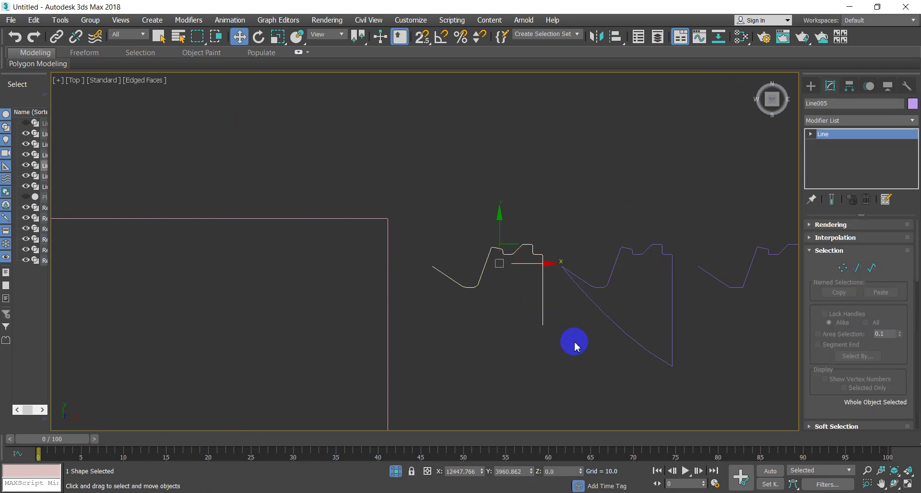
click(839, 271)
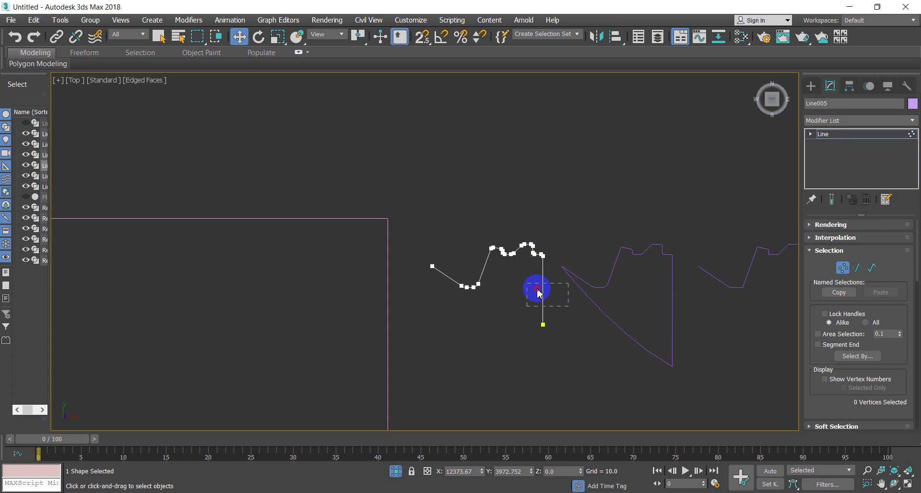
drag(538, 288, 407, 210)
drag(510, 274, 506, 245)
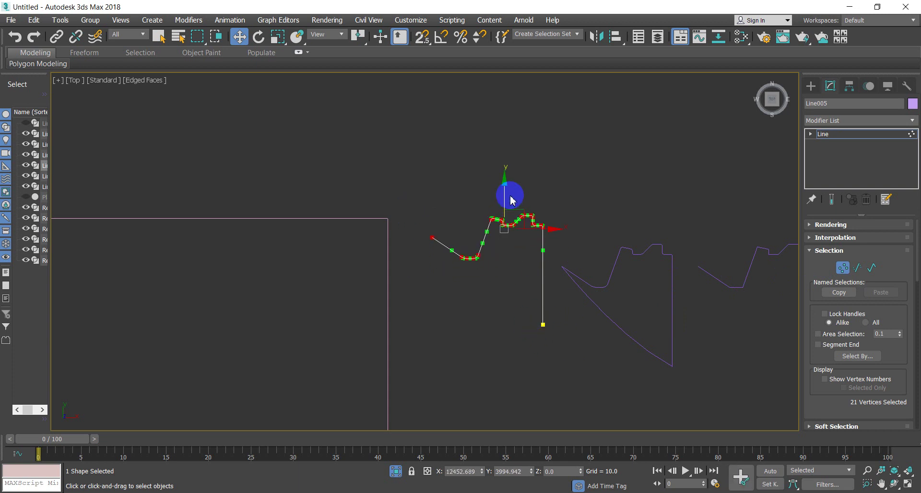
drag(505, 188, 505, 180)
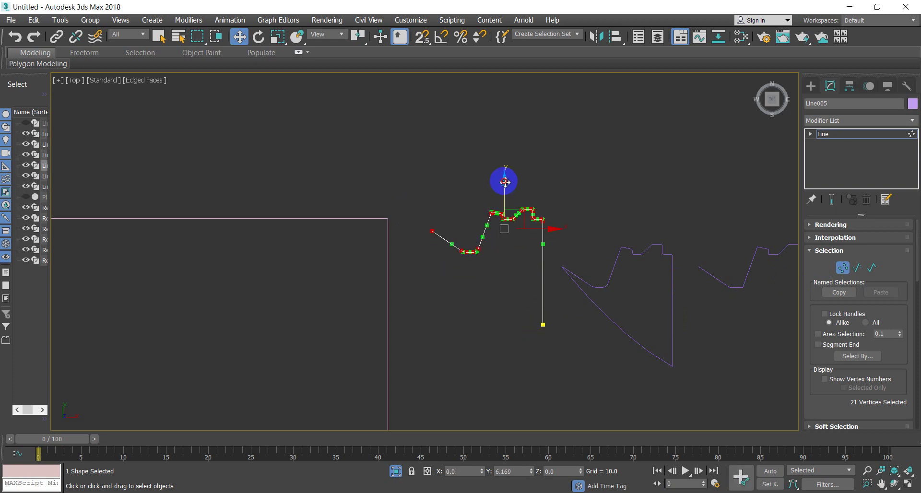
click(844, 270)
click(753, 349)
- Shift-drag Line005 to the right to make another copy
click(661, 333)
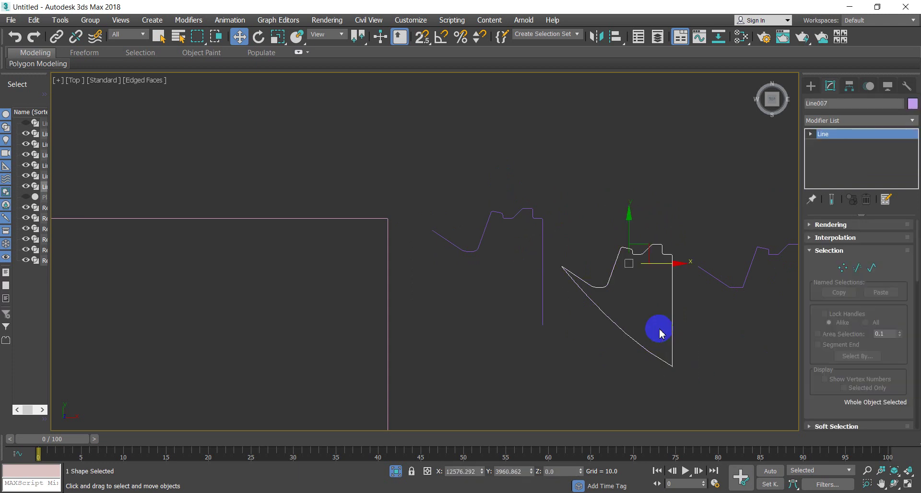
click(661, 333)
drag(593, 301, 473, 201)
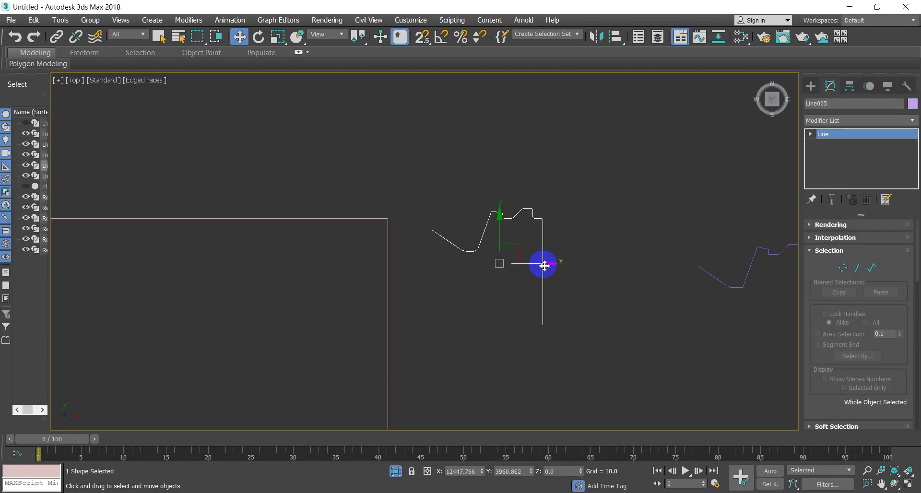
shift+drag(545, 266, 671, 264)
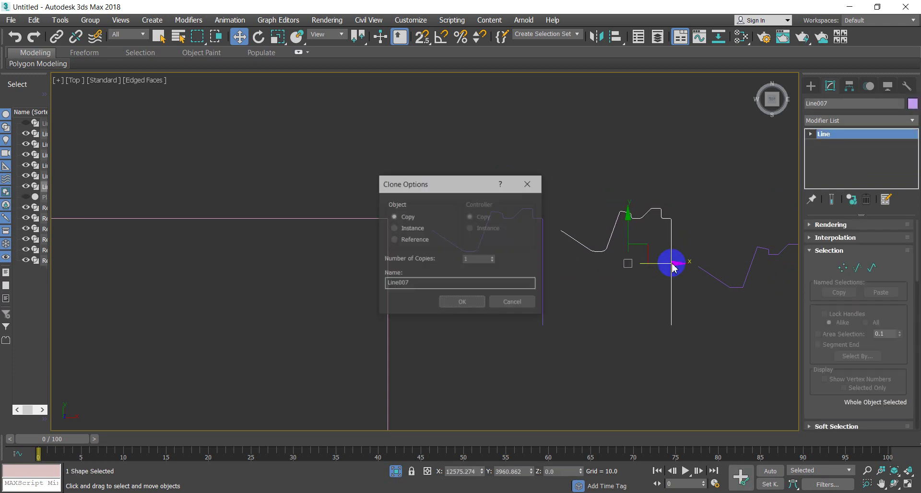
click(465, 302)
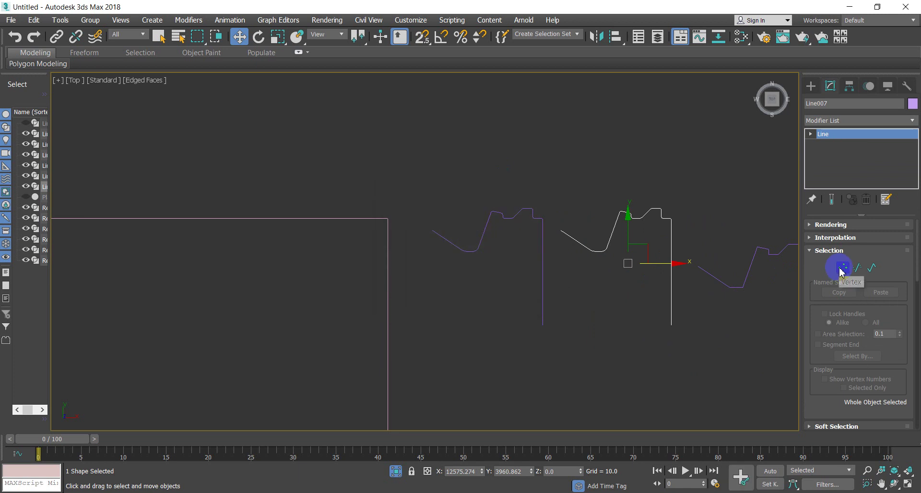
- Draw a closing segment across the new copy's open ends with Create Line
click(843, 268)
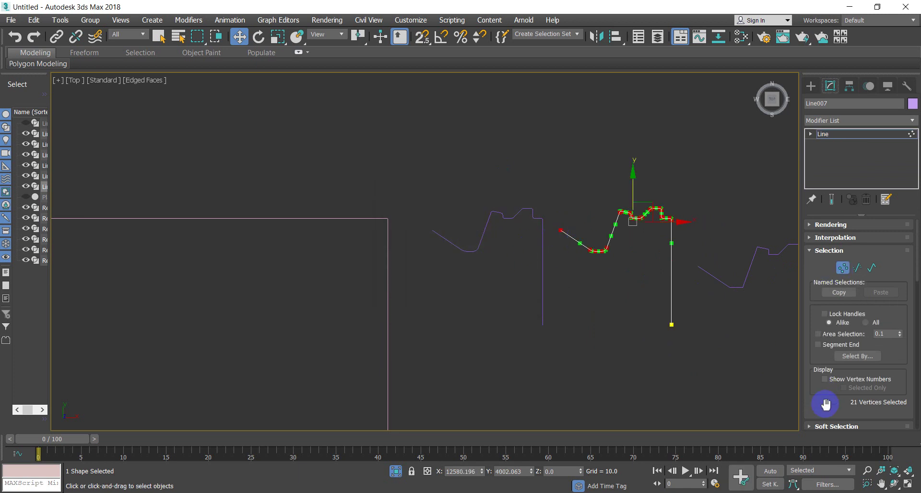
drag(826, 404, 823, 321)
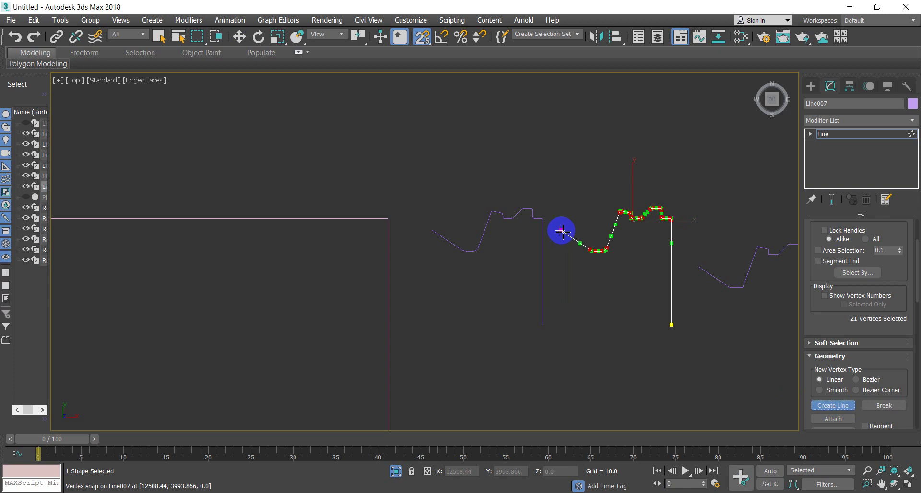
drag(562, 231, 671, 330)
click(671, 330)
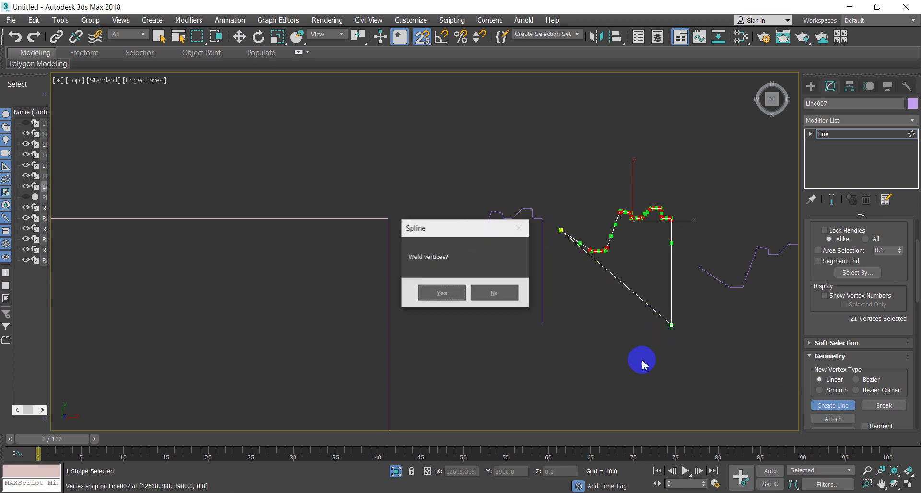
click(438, 294)
- Select the profile's open end vertices and weld them together
key(w)
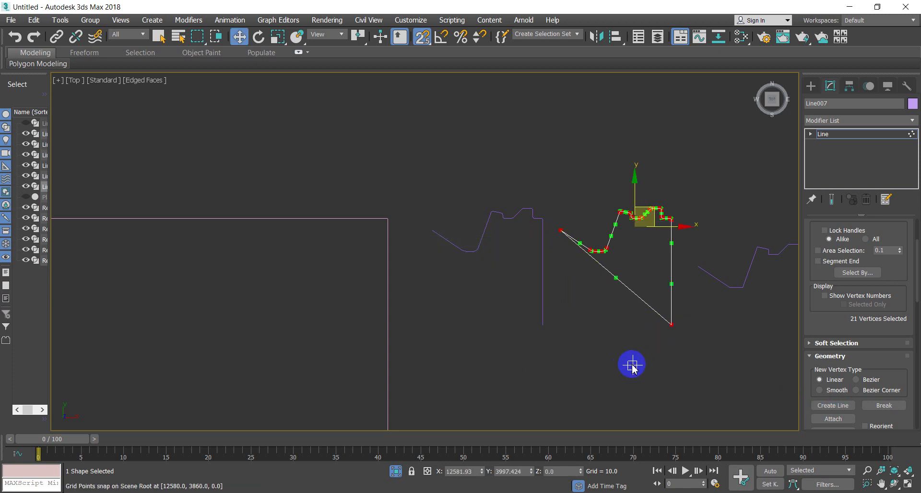
key(1)
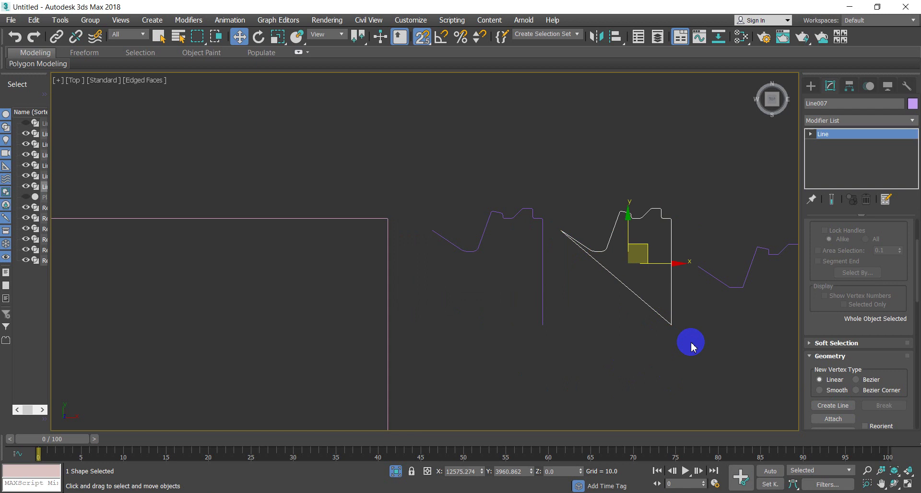
key(1)
scroll(571, 235, up, 2)
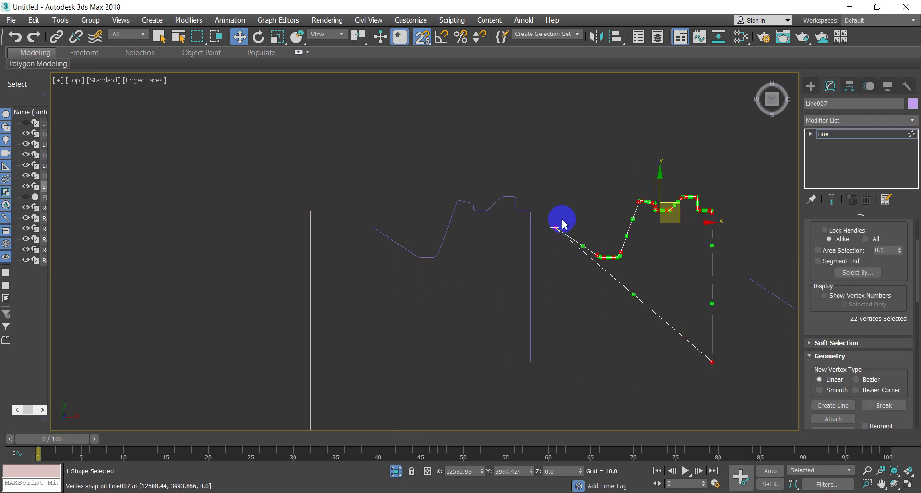
drag(568, 218, 549, 245)
ctrl+drag(741, 371, 624, 337)
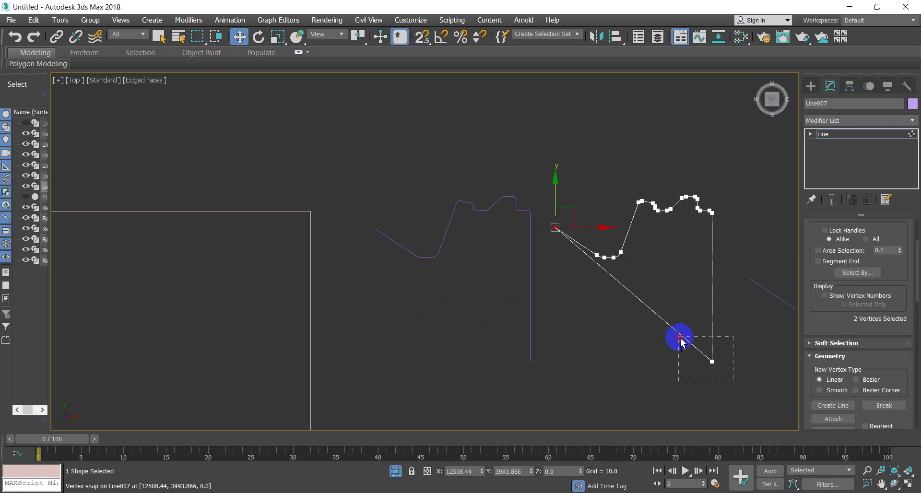
right_click(625, 337)
click(588, 425)
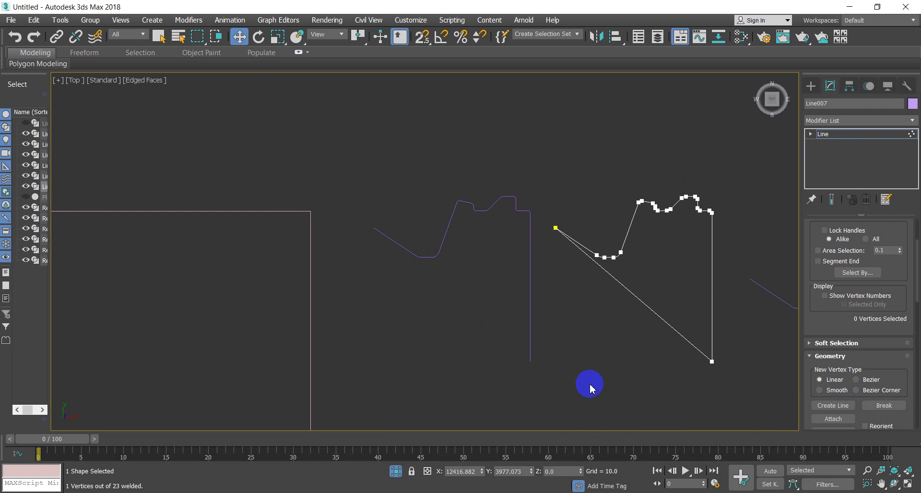
- Select the rectangle with its two profiles and Shift-drag them up-left to copy
scroll(480, 243, down, 3)
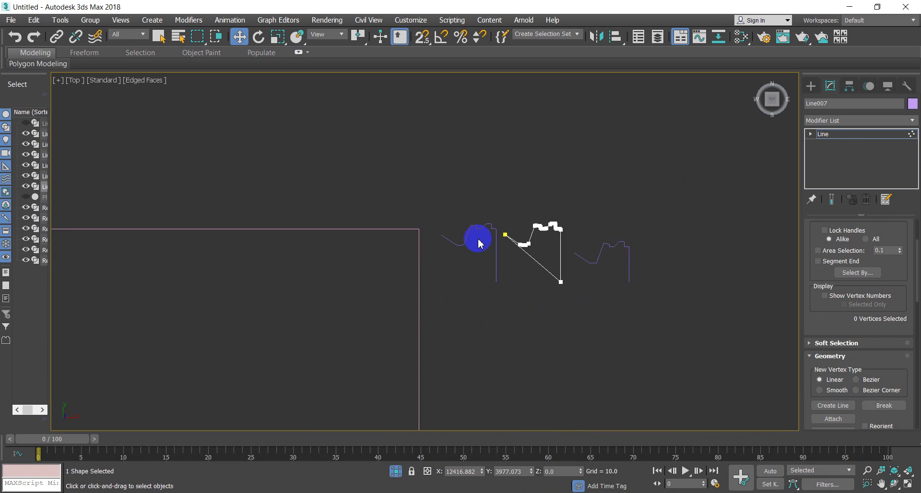
scroll(412, 271, down, 4)
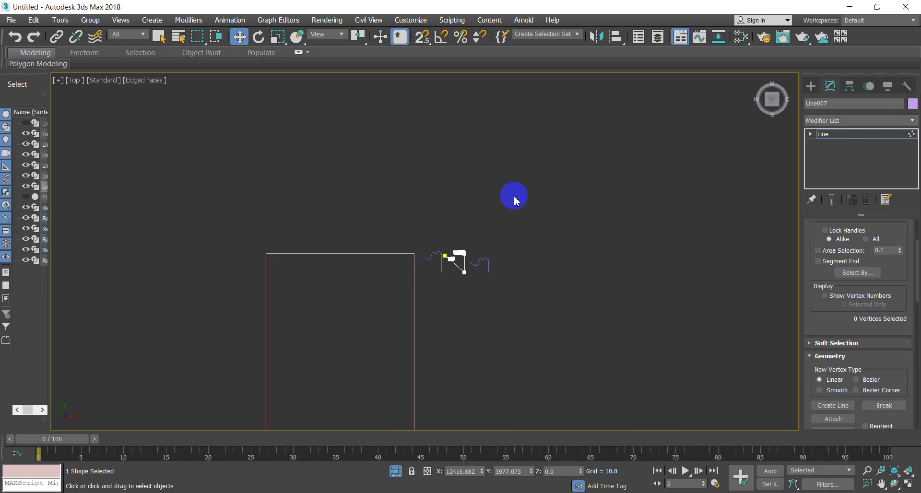
click(829, 136)
click(729, 199)
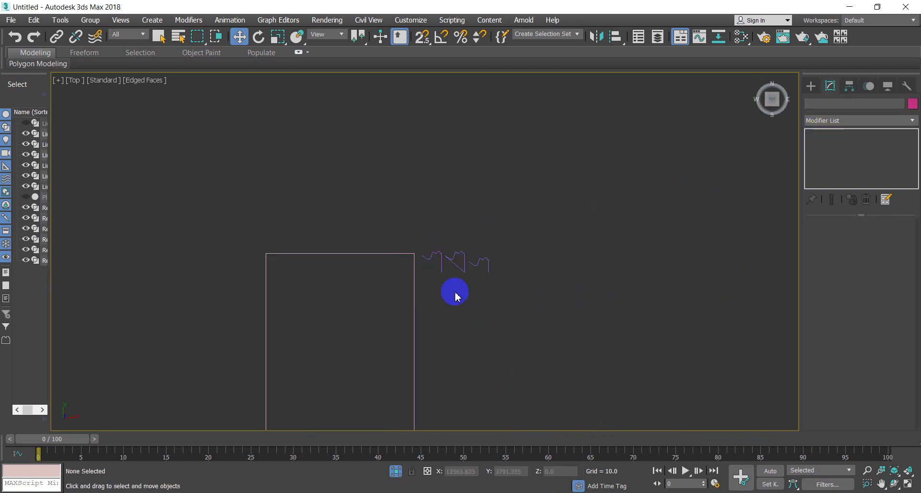
drag(455, 296, 417, 240)
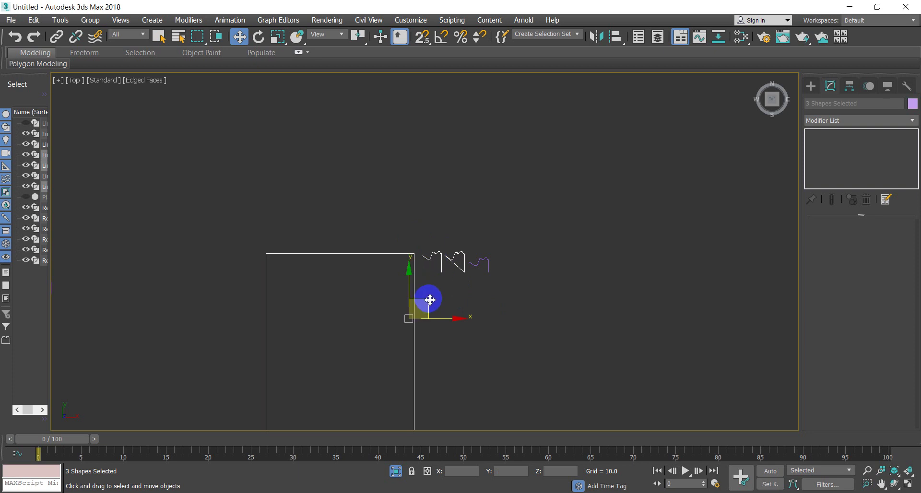
shift+drag(430, 300, 255, 146)
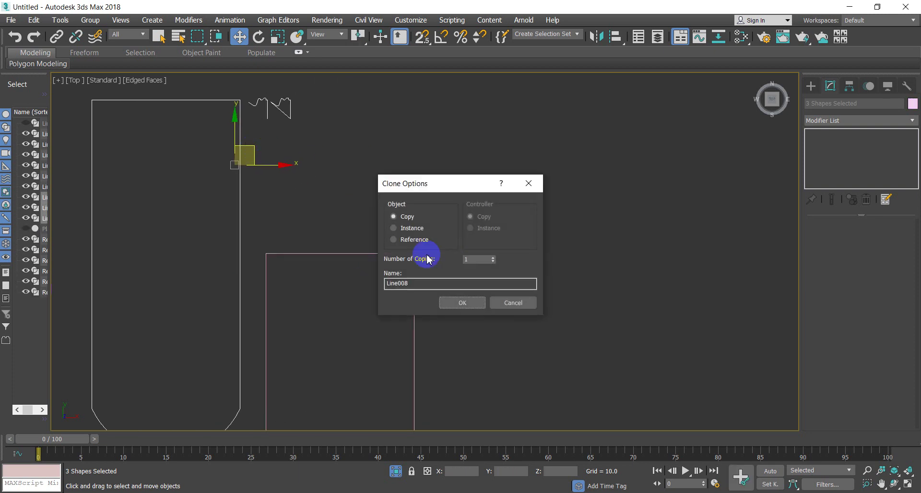
- Confirm Clone Options to create copies Line008–Line010 of the rectangle and both profiles
click(462, 303)
mouse_move(413, 293)
middle_down()
mouse_move(466, 263)
mouse_move(491, 293)
mouse_move(497, 322)
middle_up()
scroll(463, 266, down, 3)
scroll(438, 266, up, 2)
scroll(439, 265, up, 1)
- Move the copied zigzag profile Line010 further right along X
click(387, 153)
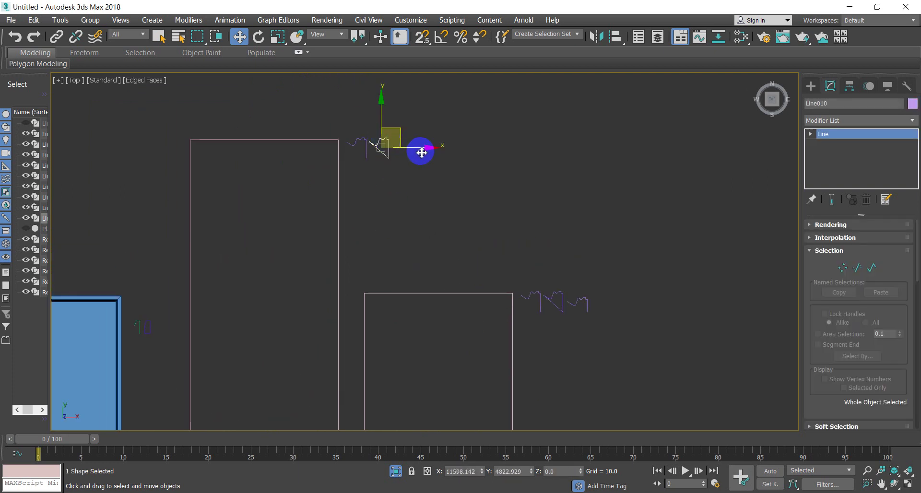
drag(421, 153, 469, 150)
- Reselect the copied zigzag profile, then the copied rectangle outline Line008
drag(355, 200, 271, 208)
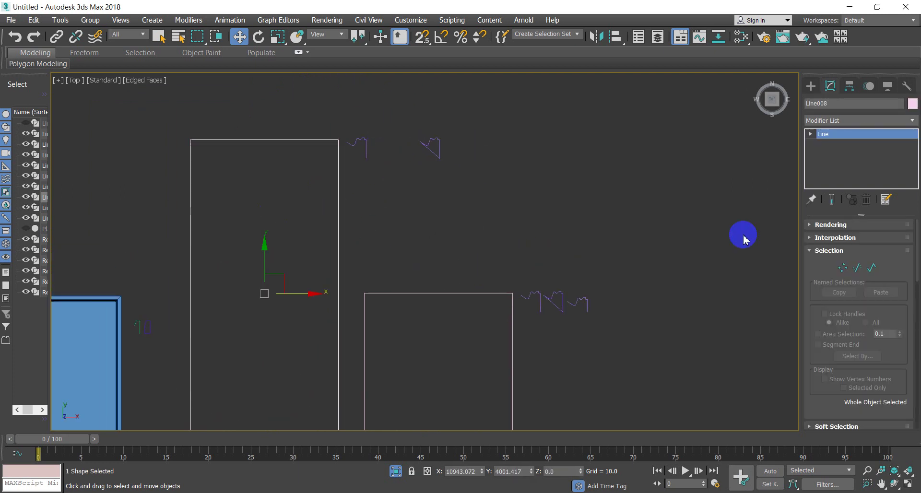
click(864, 135)
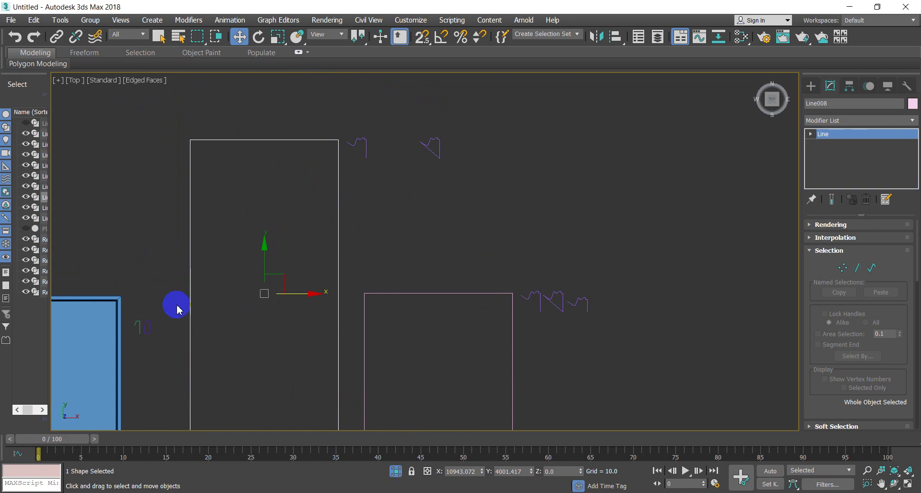
click(106, 324)
click(464, 193)
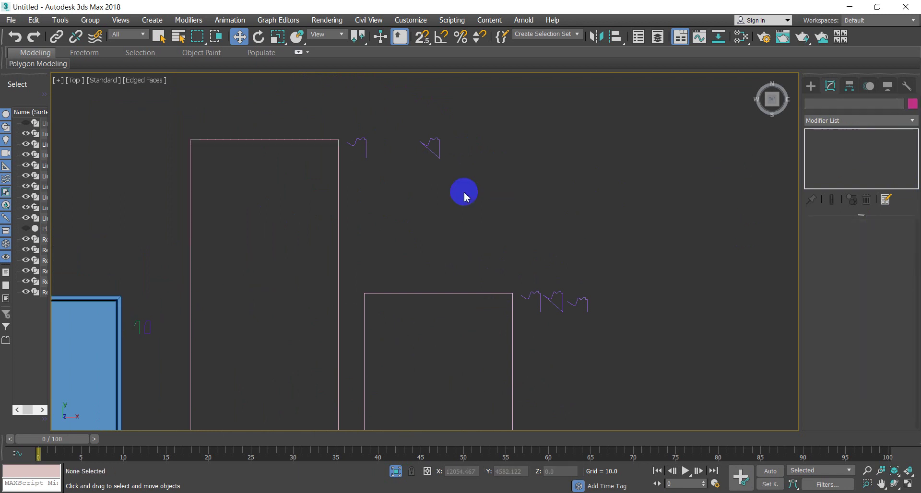
click(440, 158)
drag(335, 223, 291, 243)
- Give Line008 a Classic Bevel Profile using the zigzag Line010 as its profile
click(827, 120)
scroll(821, 125, down, 8)
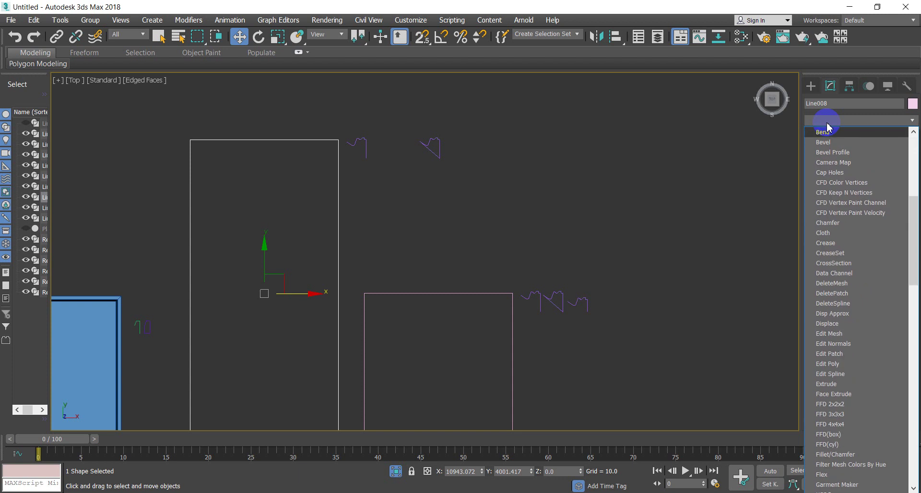
key(b)
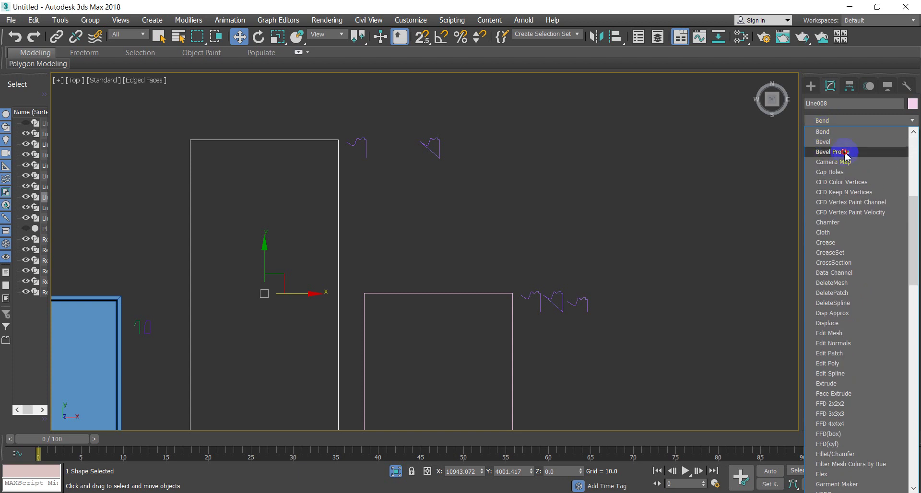
click(833, 152)
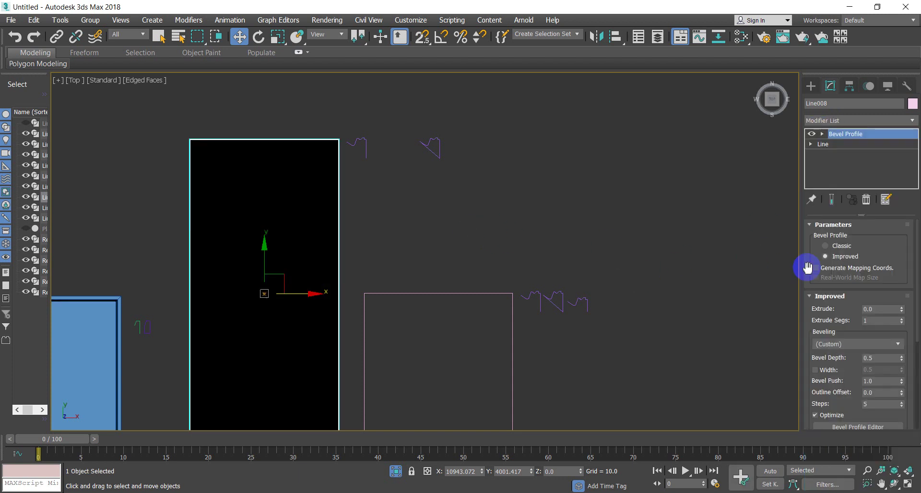
click(839, 250)
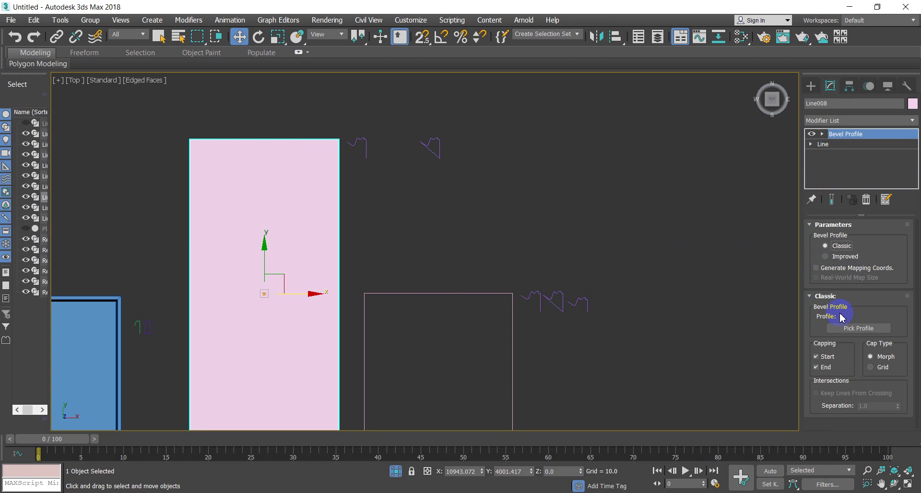
click(849, 329)
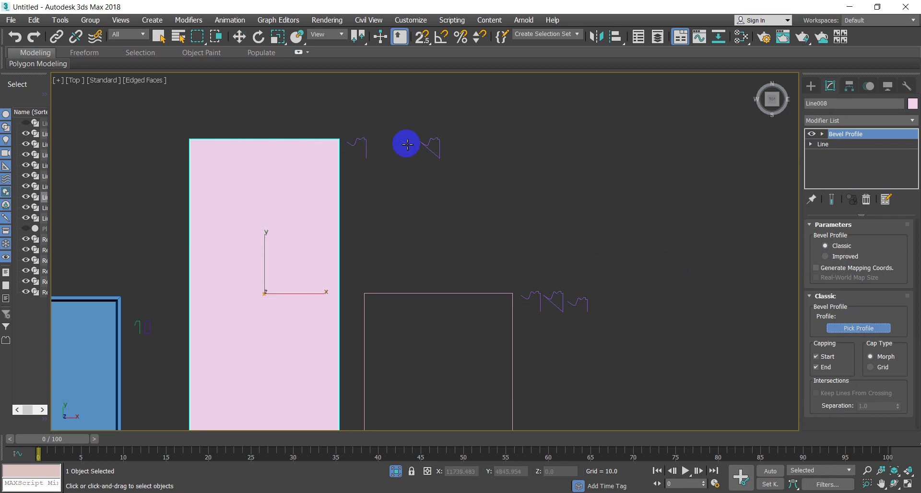
click(432, 152)
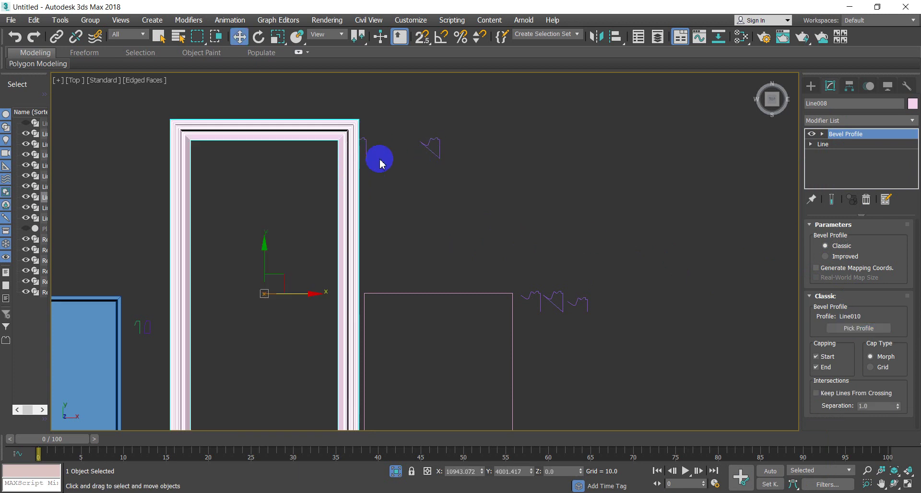
click(422, 185)
click(366, 140)
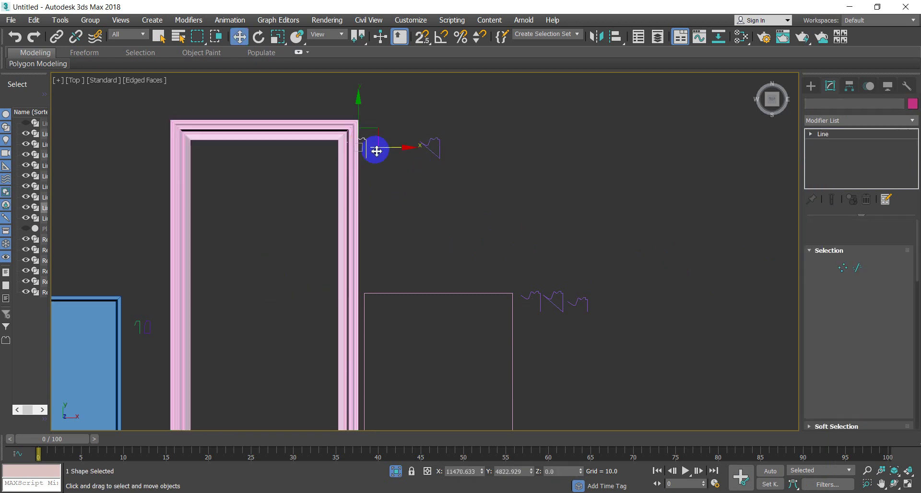
- Orbit into an orthographic 3D view and select the large arched outline Line004
mouse_move(374, 181)
alt+middle_down()
mouse_move(344, 168)
mouse_move(350, 133)
alt+middle_up()
scroll(339, 185, down, 4)
middle_drag(339, 186, 438, 171)
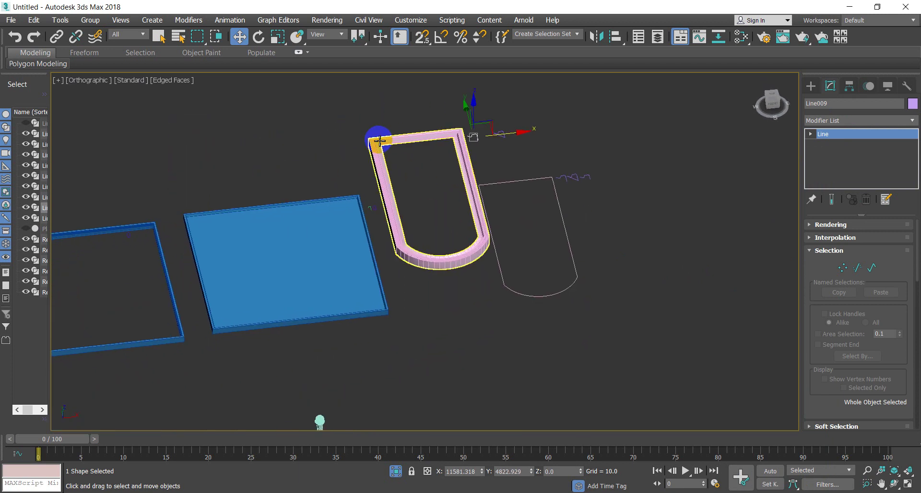
scroll(159, 242, up, 3)
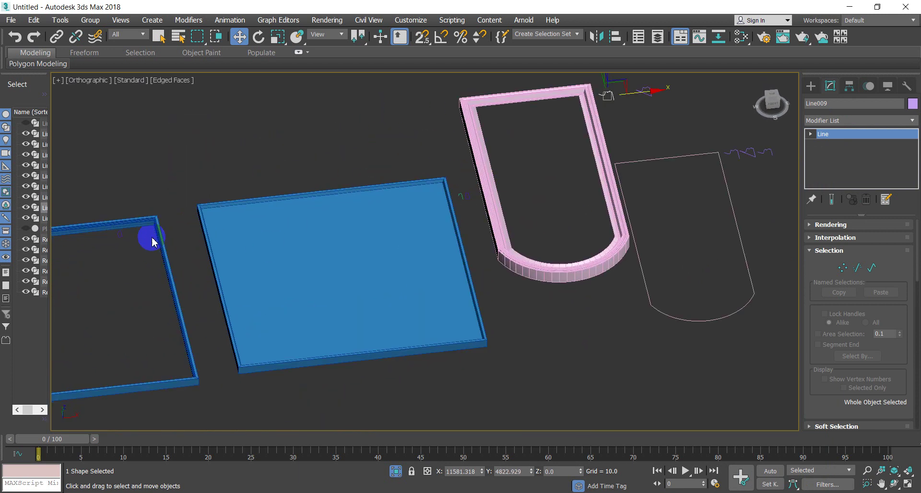
middle_drag(391, 220, 288, 257)
scroll(485, 152, up, 3)
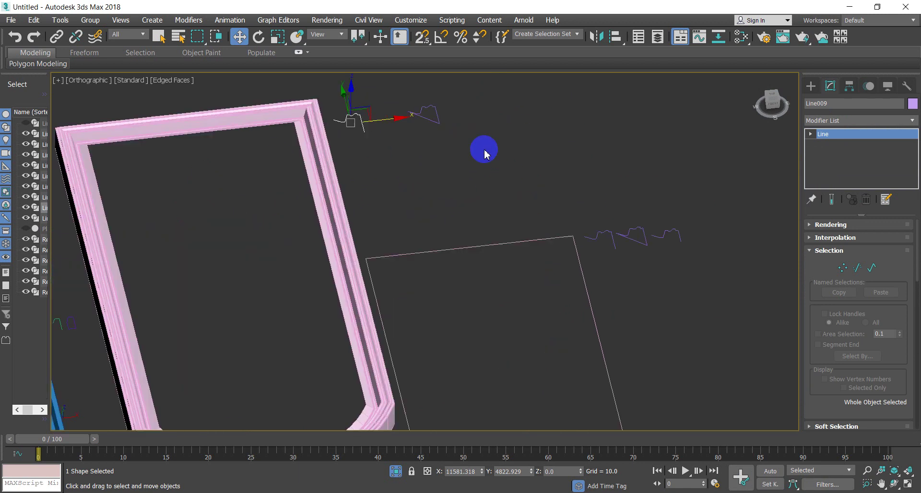
click(595, 239)
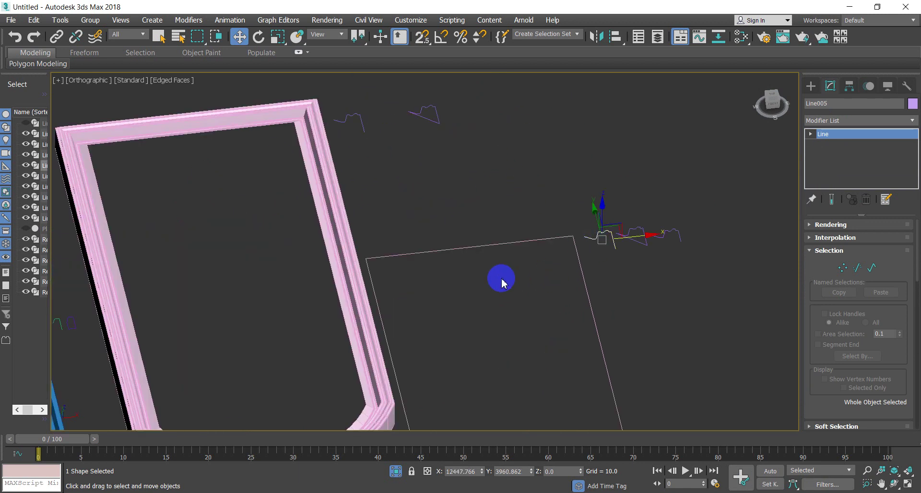
click(345, 122)
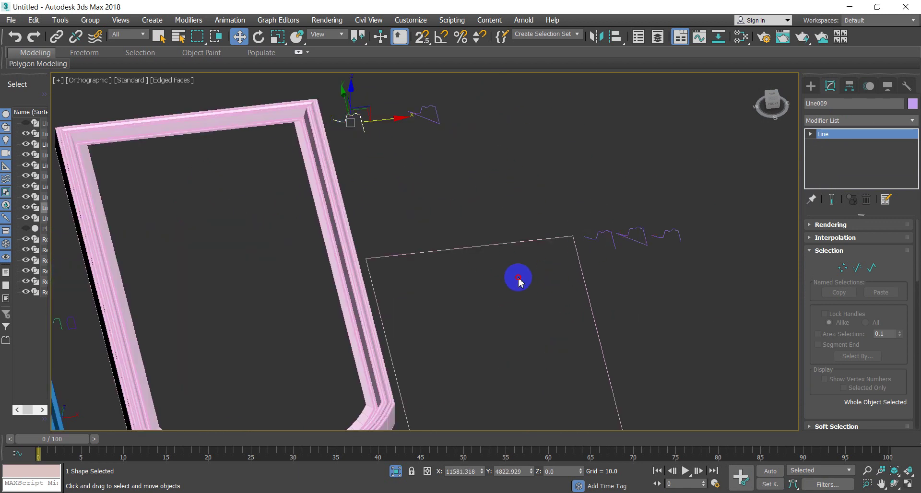
click(492, 245)
- Apply a Classic Bevel Profile to Line004 using the Line005 curve as profile
click(828, 121)
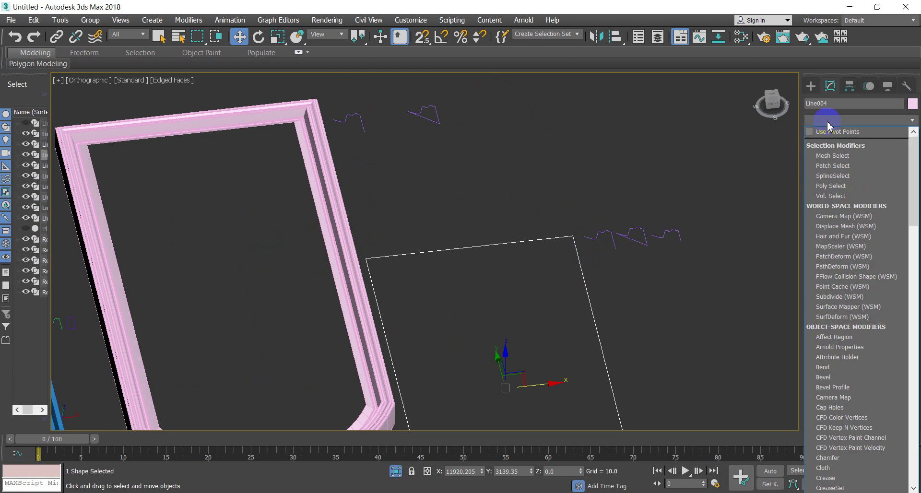
key(b)
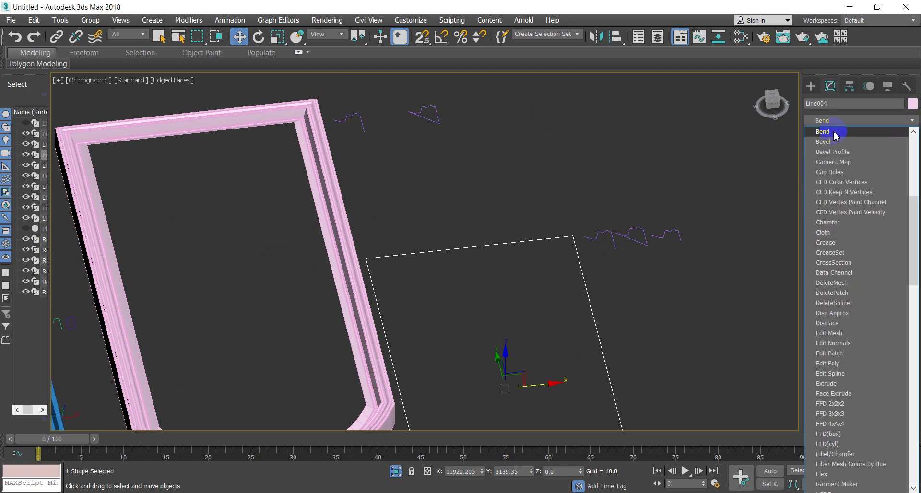
click(834, 151)
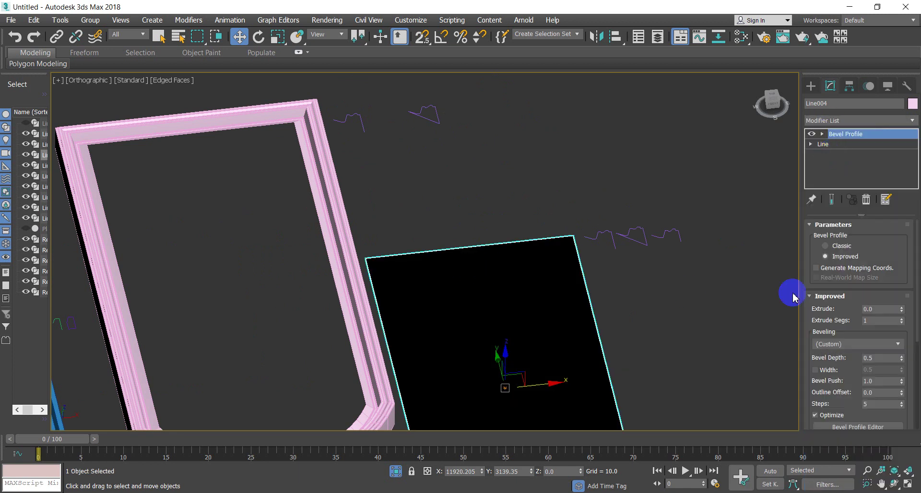
click(843, 250)
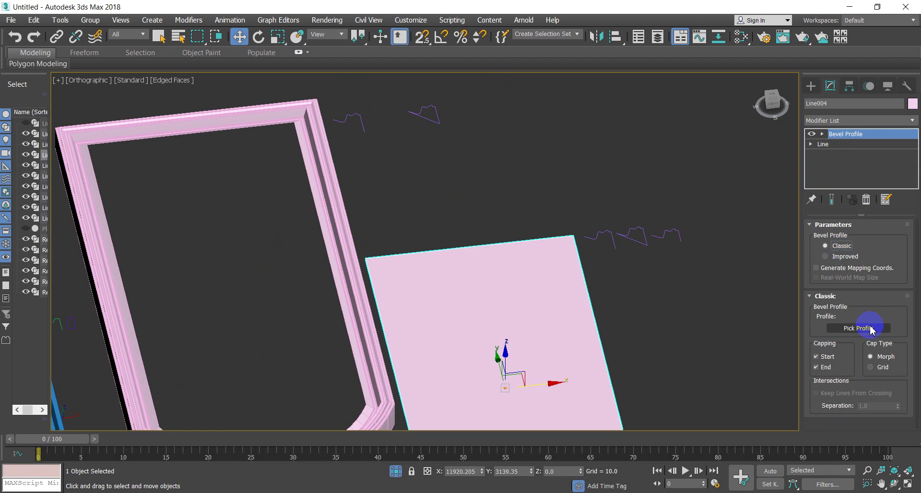
click(872, 329)
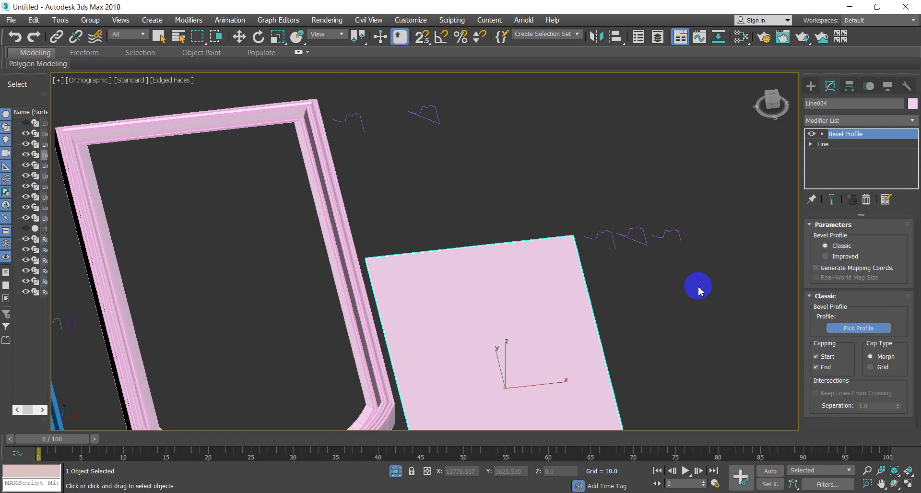
click(600, 235)
- Turn off Edged Faces (F4) and orbit around the molded door panel to inspect it
middle_drag(492, 263, 454, 149)
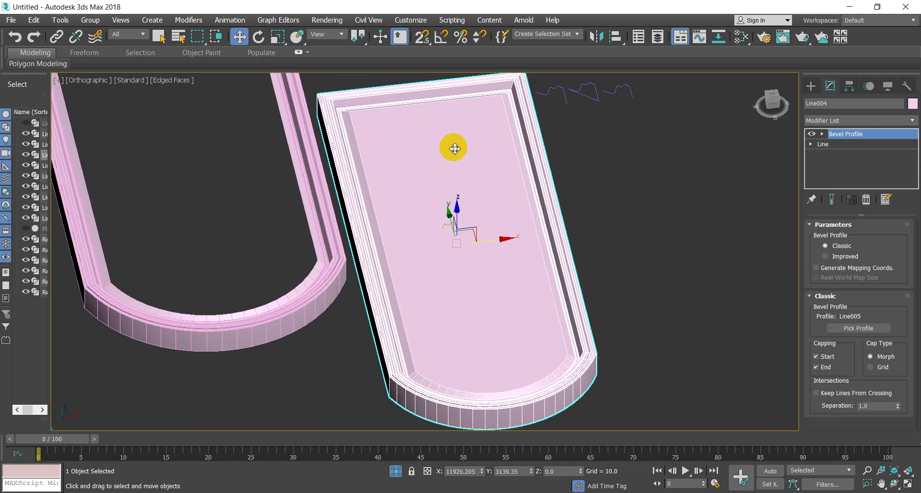
key(F4)
mouse_move(549, 292)
alt+middle_down()
mouse_move(514, 298)
mouse_move(531, 299)
alt+middle_up()
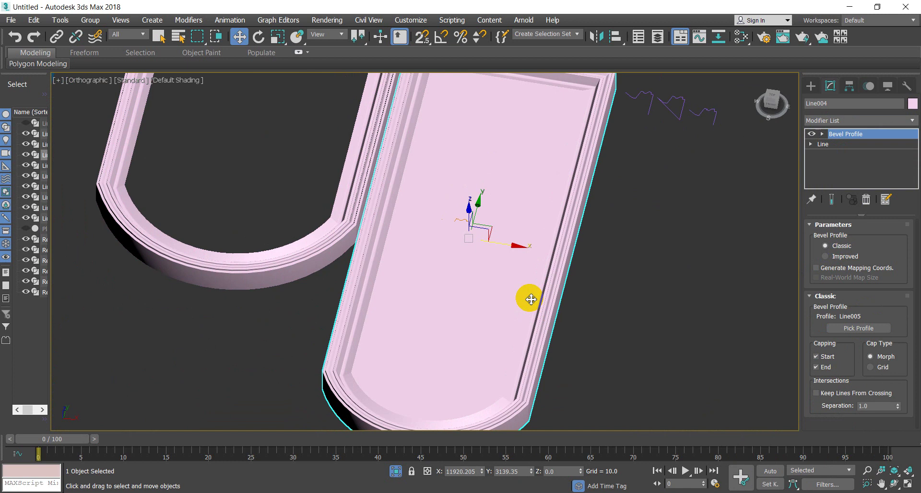
click(636, 334)
alt+middle_drag(635, 335, 514, 333)
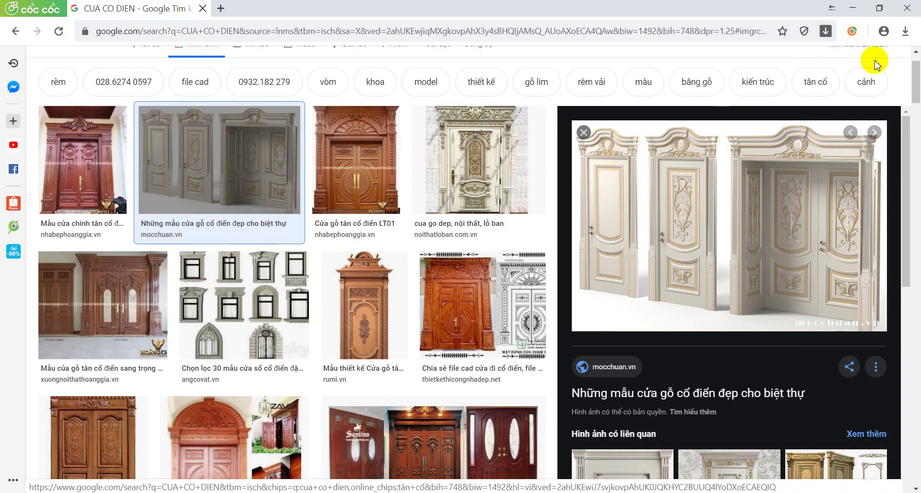
click(853, 9)
scroll(550, 167, up, 2)
- In Line005's Vertex mode, box-select the profile's lower-end vertices and shift them upward
scroll(526, 179, up, 1)
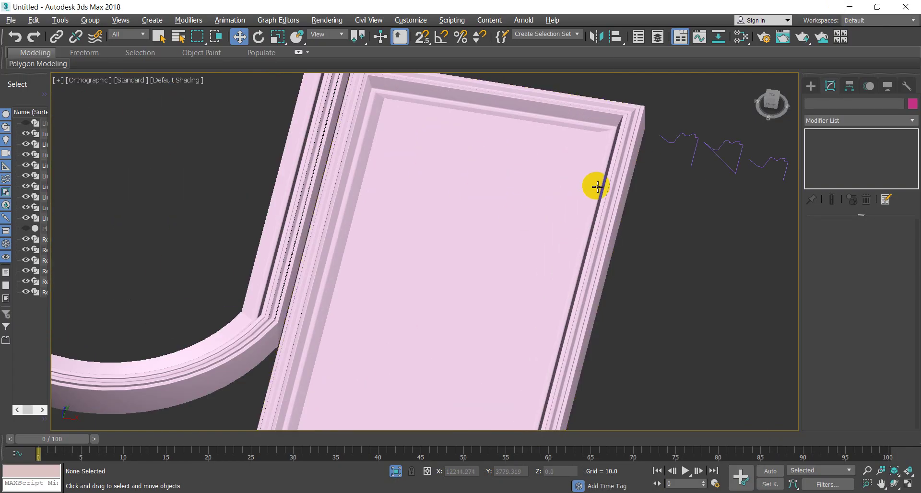
scroll(633, 172, down, 3)
scroll(638, 163, up, 3)
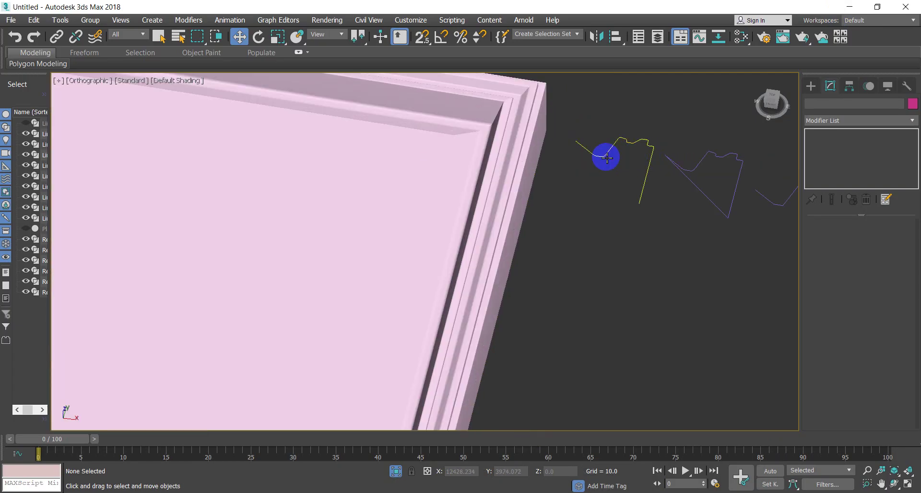
click(614, 173)
scroll(615, 174, down, 1)
scroll(614, 174, up, 1)
scroll(571, 261, down, 1)
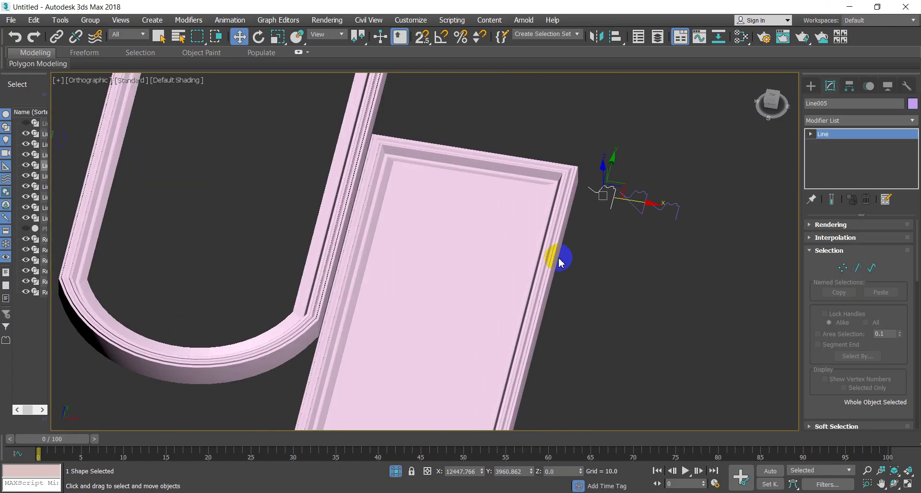
scroll(597, 187, up, 3)
click(842, 268)
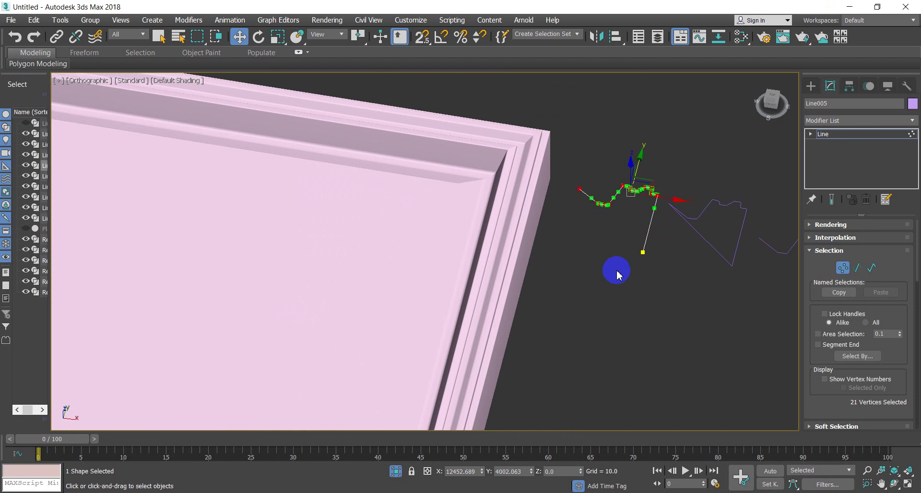
scroll(619, 252, up, 2)
drag(622, 257, 473, 162)
scroll(519, 177, down, 2)
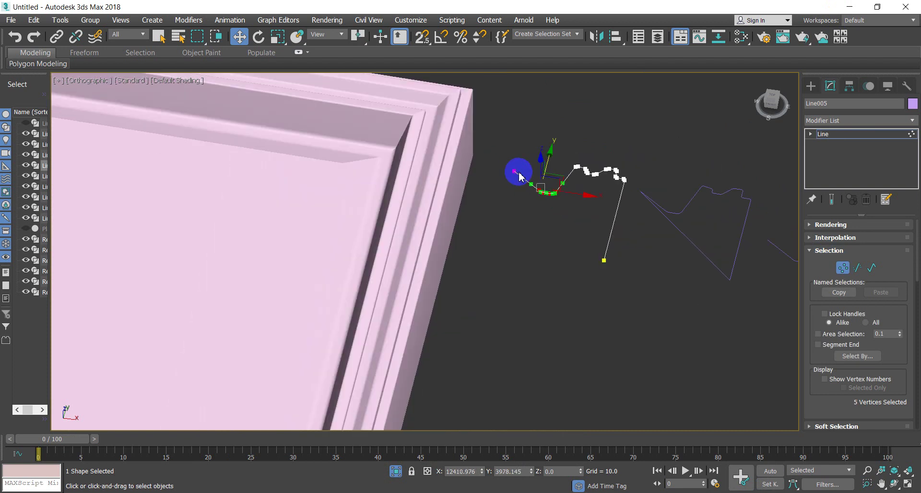
mouse_move(548, 164)
mouse_down()
mouse_move(557, 150)
mouse_move(547, 154)
mouse_move(537, 238)
mouse_up()
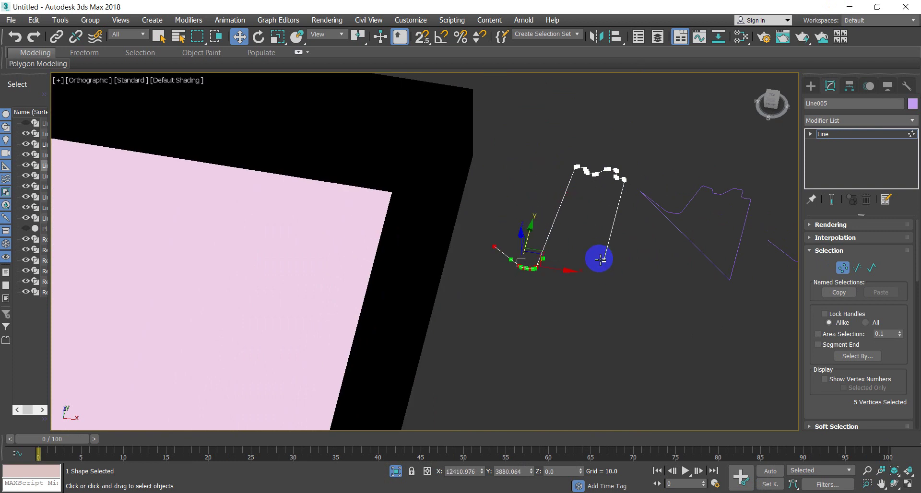
- In Top view, move the selected vertices along Y to set the molded edge depth
key(t)
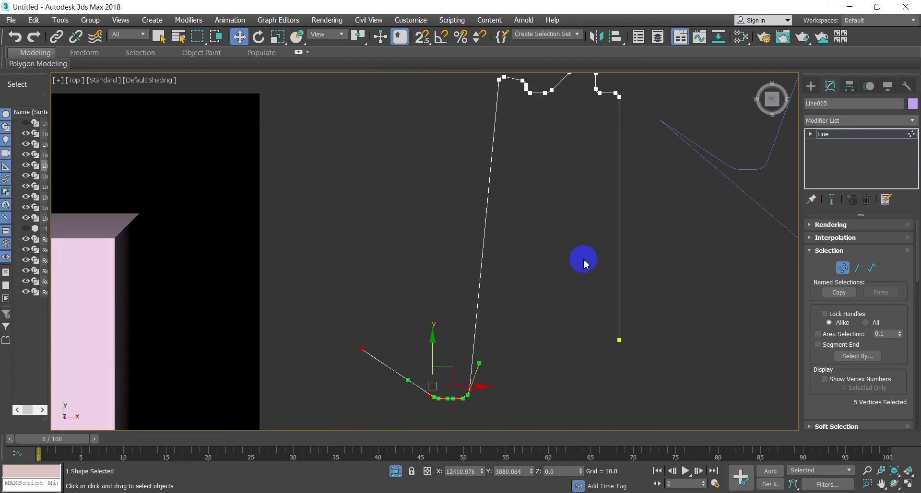
scroll(412, 260, up, 1)
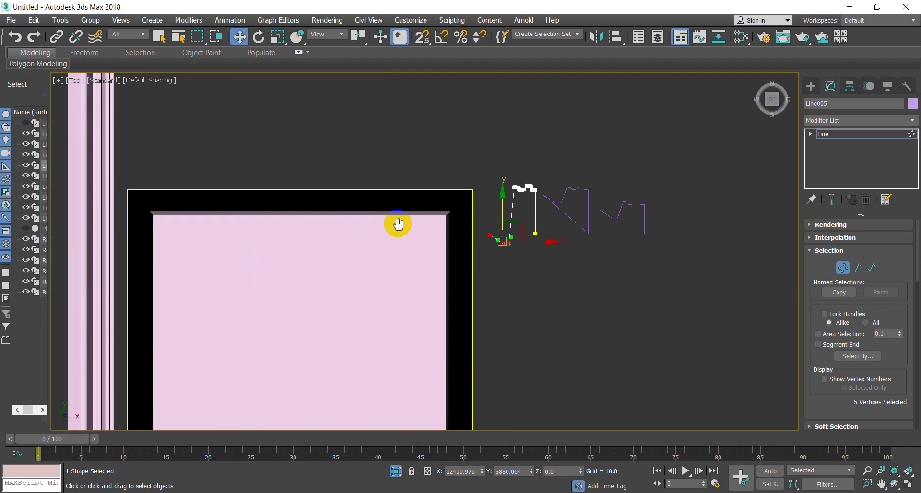
scroll(397, 222, up, 3)
scroll(474, 220, up, 2)
scroll(475, 228, down, 1)
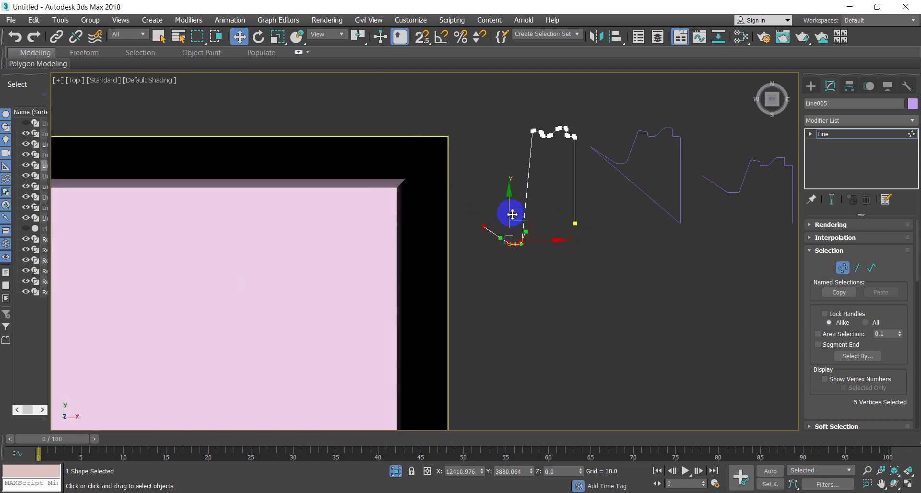
drag(511, 206, 513, 180)
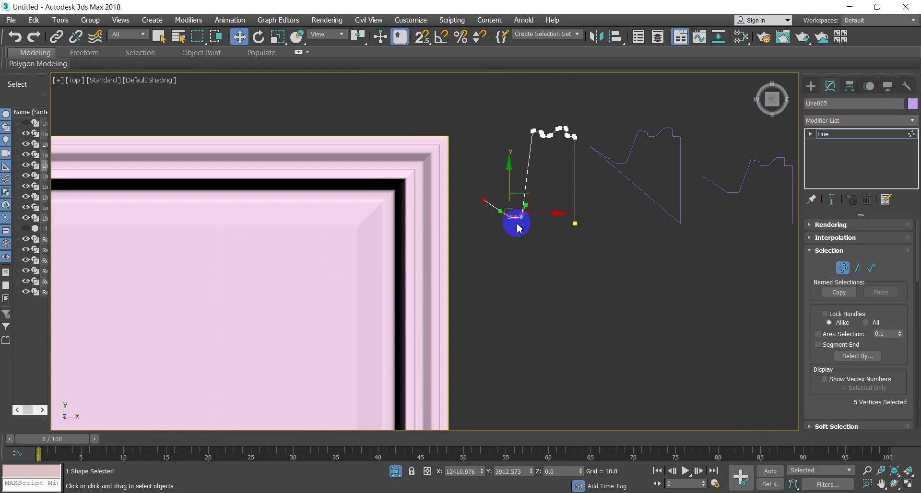
mouse_move(510, 176)
mouse_down()
mouse_move(507, 203)
mouse_move(514, 132)
mouse_up()
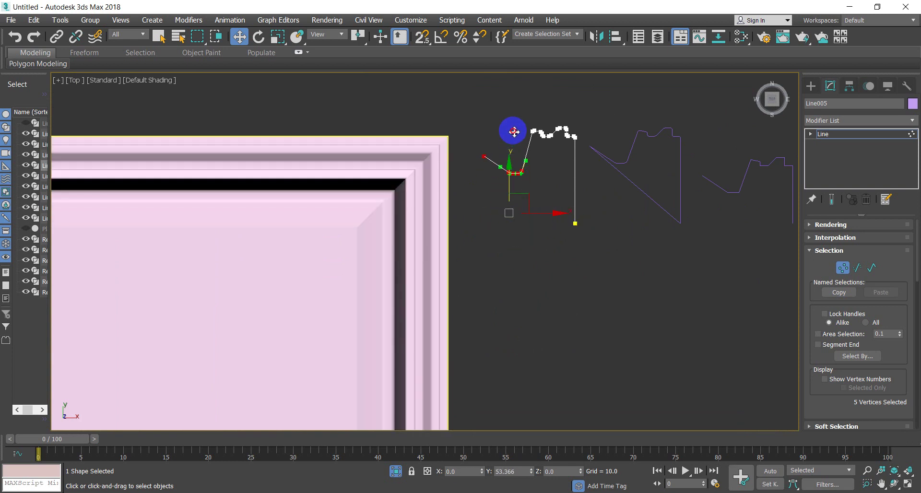
scroll(480, 168, down, 2)
scroll(409, 232, down, 2)
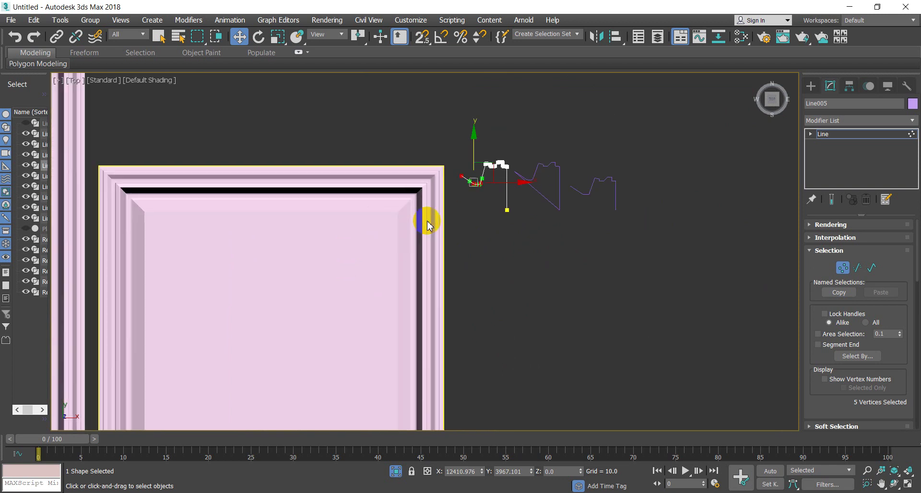
scroll(428, 216, down, 2)
scroll(430, 182, down, 3)
scroll(432, 144, up, 5)
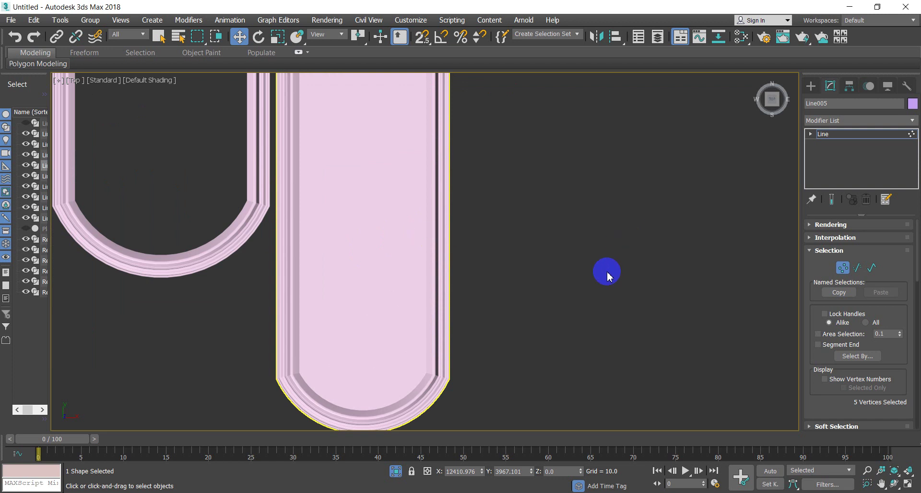
scroll(604, 273, down, 5)
scroll(592, 254, up, 3)
- Exit Vertex mode and orbit around the raised arched panel to check its top surface
click(840, 267)
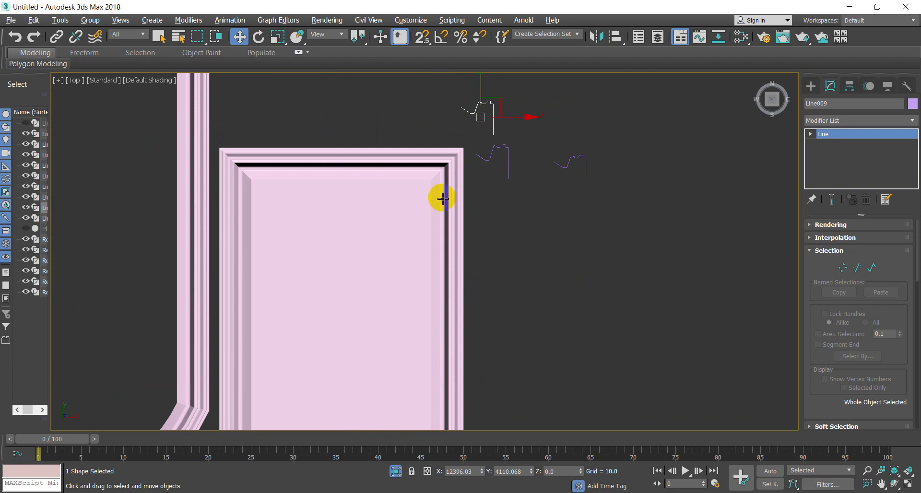
scroll(435, 192, down, 2)
scroll(434, 192, down, 2)
scroll(410, 208, down, 2)
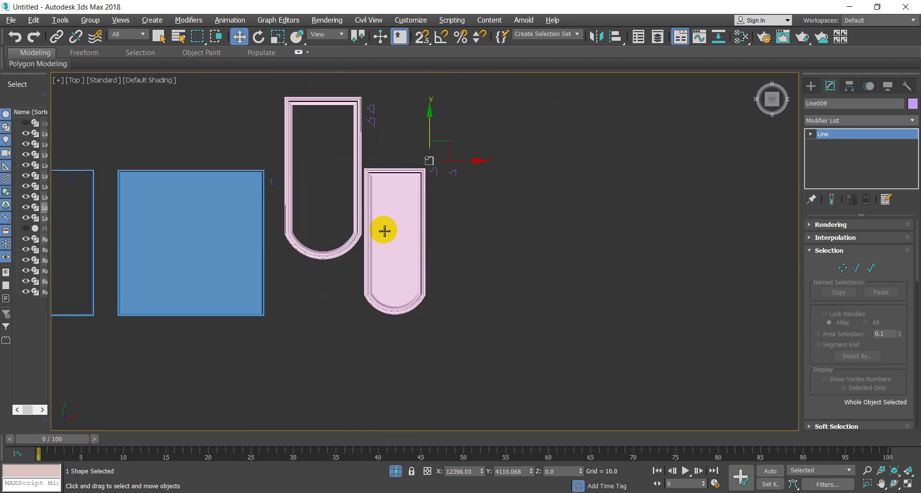
alt+middle_drag(371, 208, 504, 144)
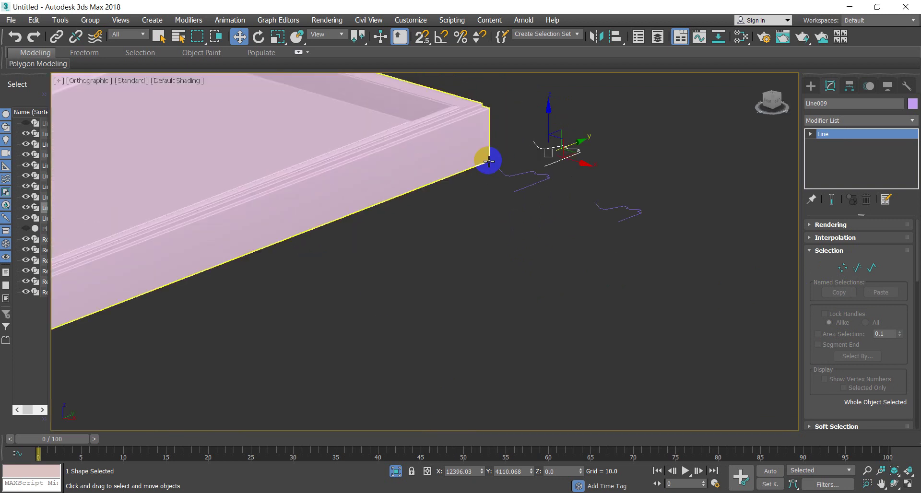
scroll(561, 181, up, 3)
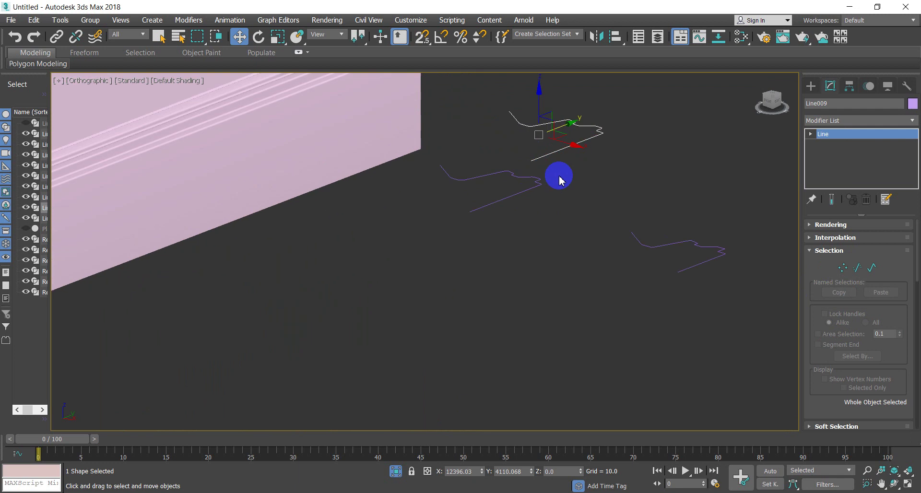
alt+middle_drag(543, 188, 405, 103)
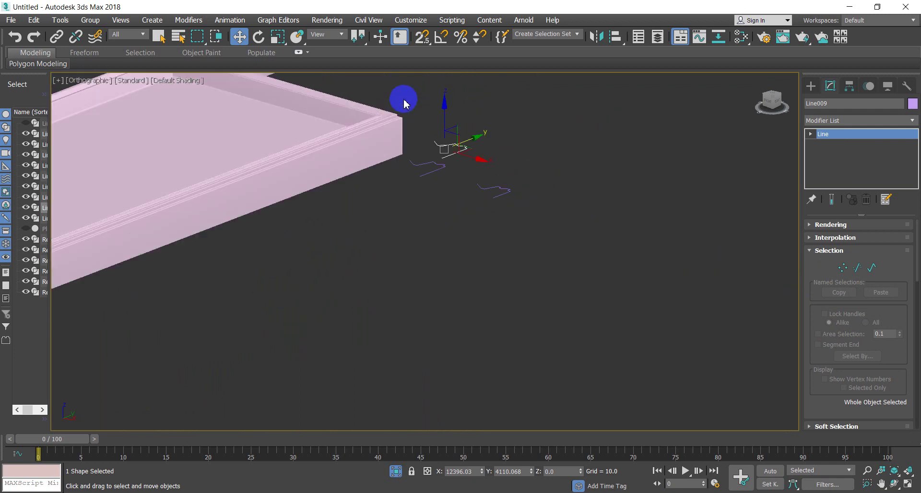
scroll(382, 132, up, 3)
scroll(383, 132, down, 3)
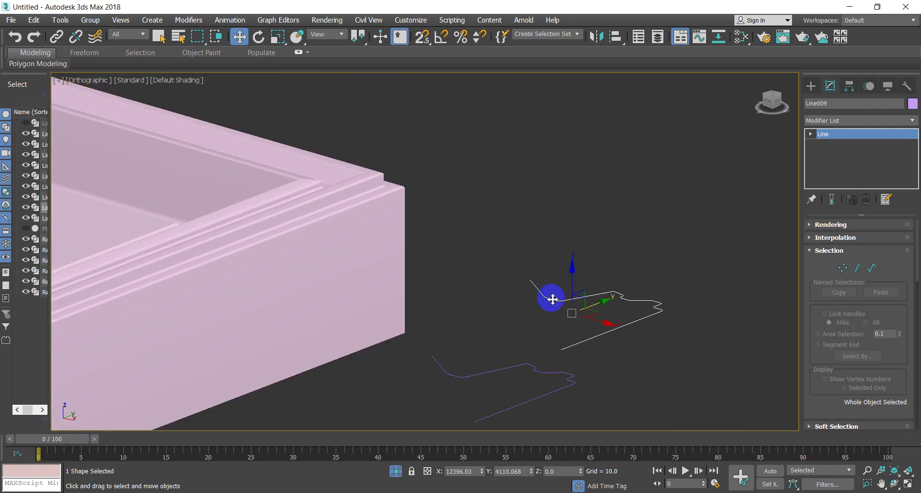
alt+middle_drag(522, 278, 471, 290)
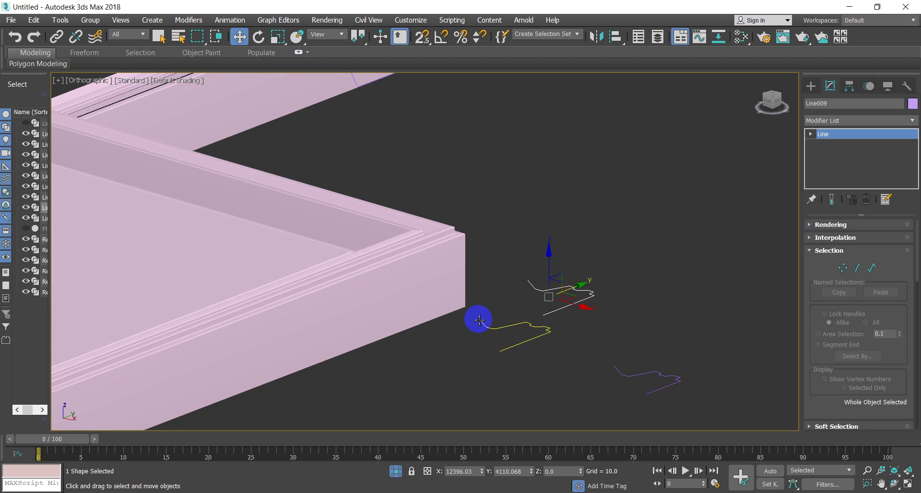
scroll(479, 319, down, 3)
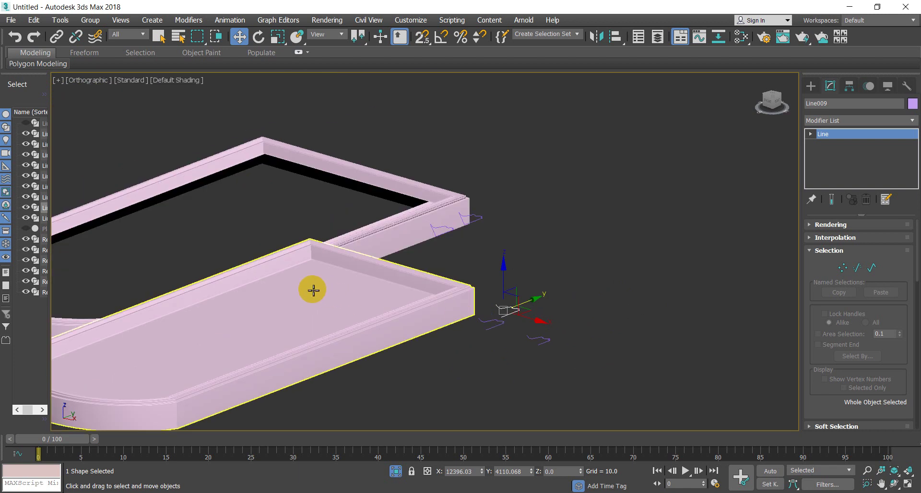